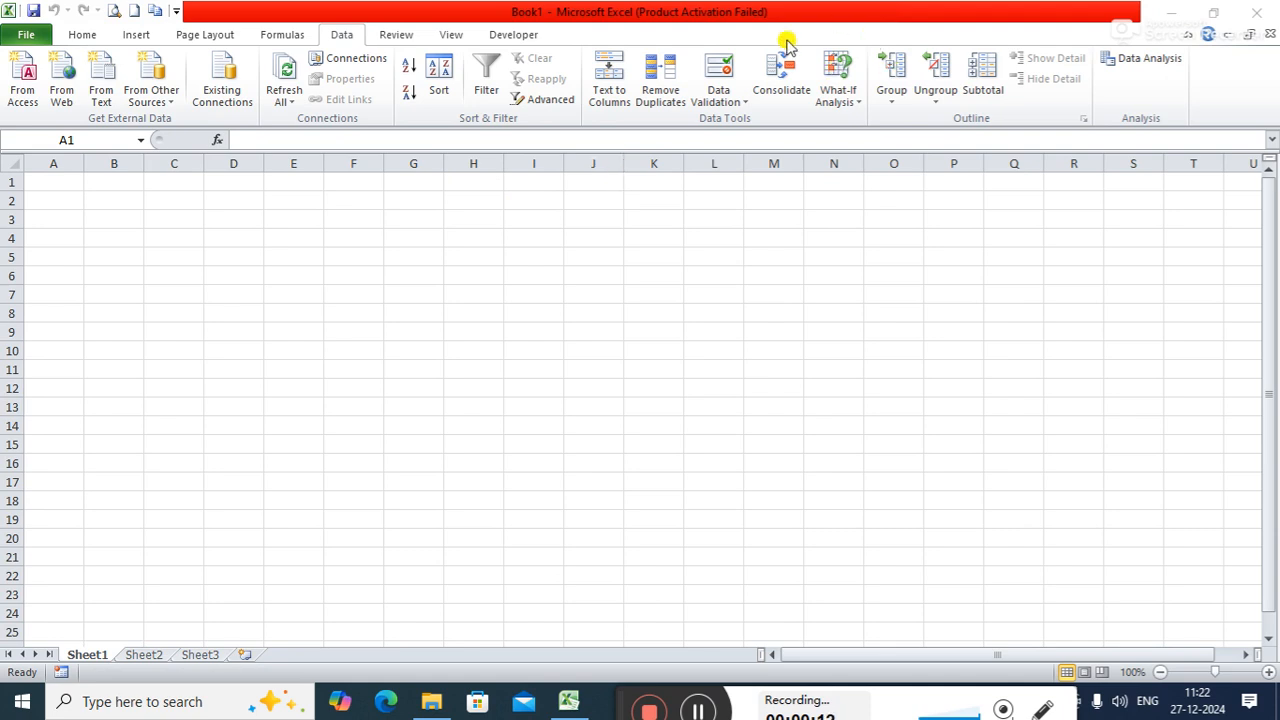
{"action": "left_click", "coordinate": [735, 104]}
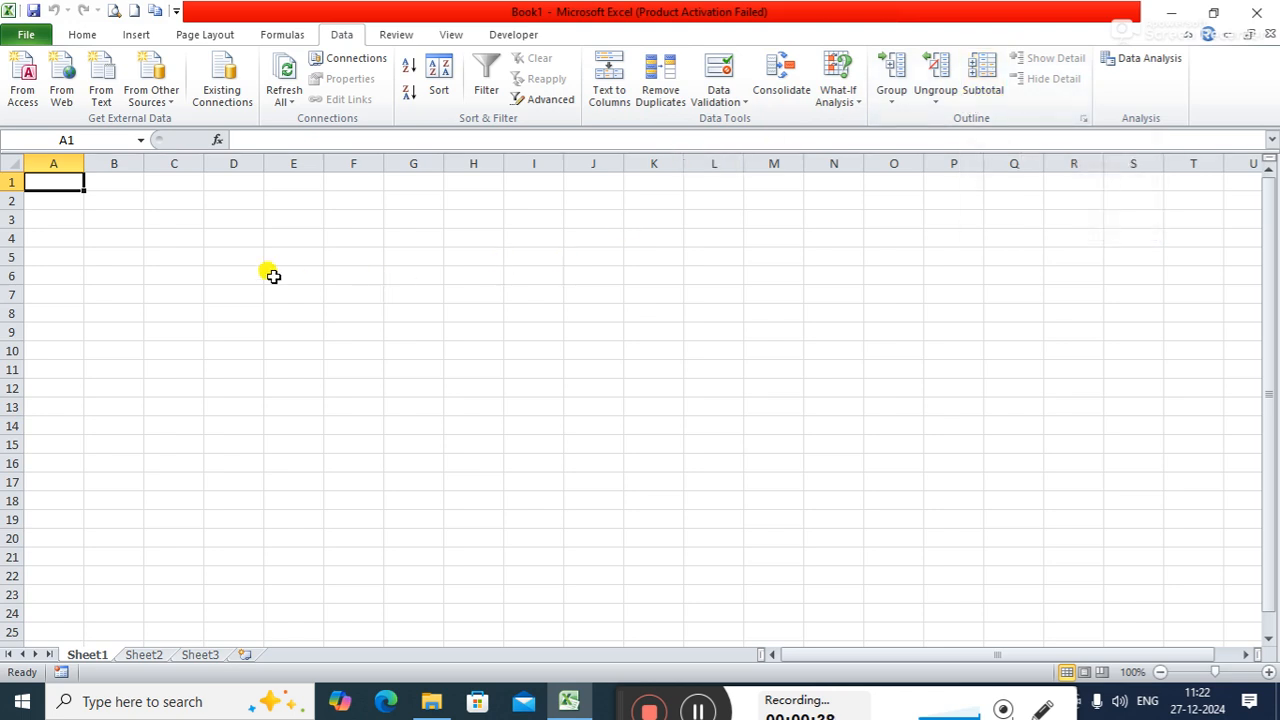
{"action": "left_click_drag", "start_coordinate": [220, 274], "coordinate": [209, 257]}
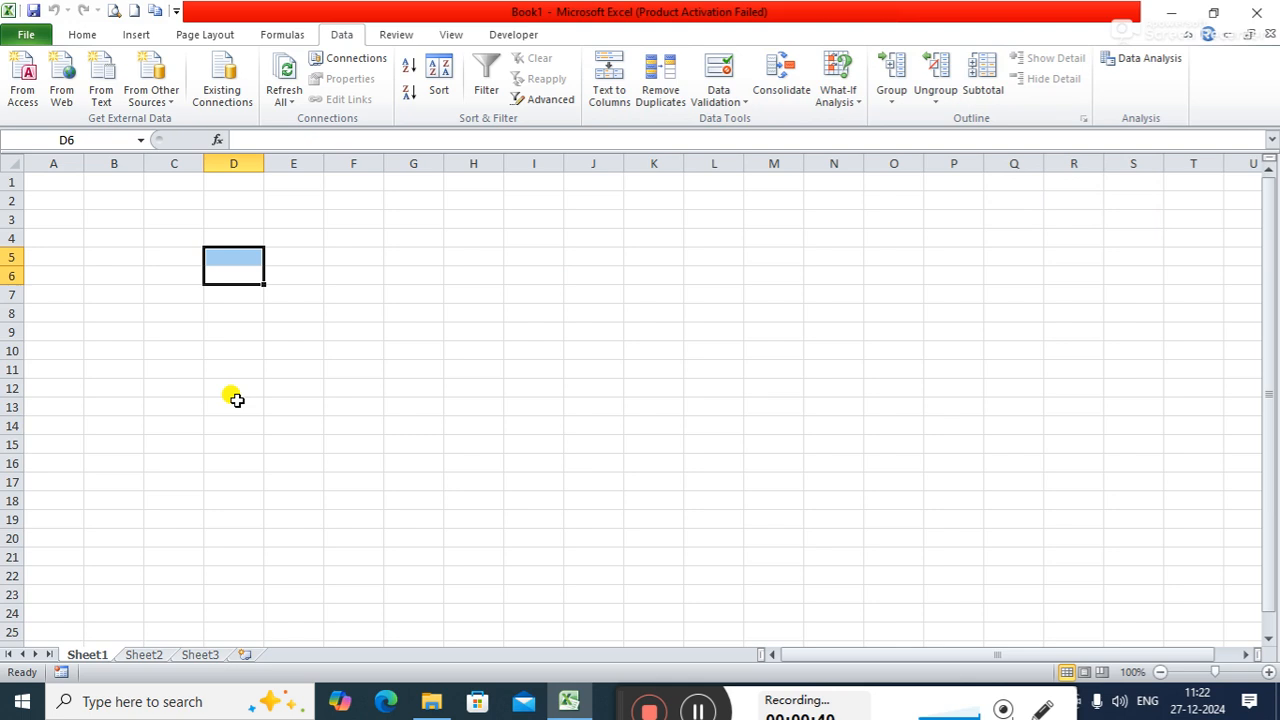
{"action": "left_click", "coordinate": [163, 220]}
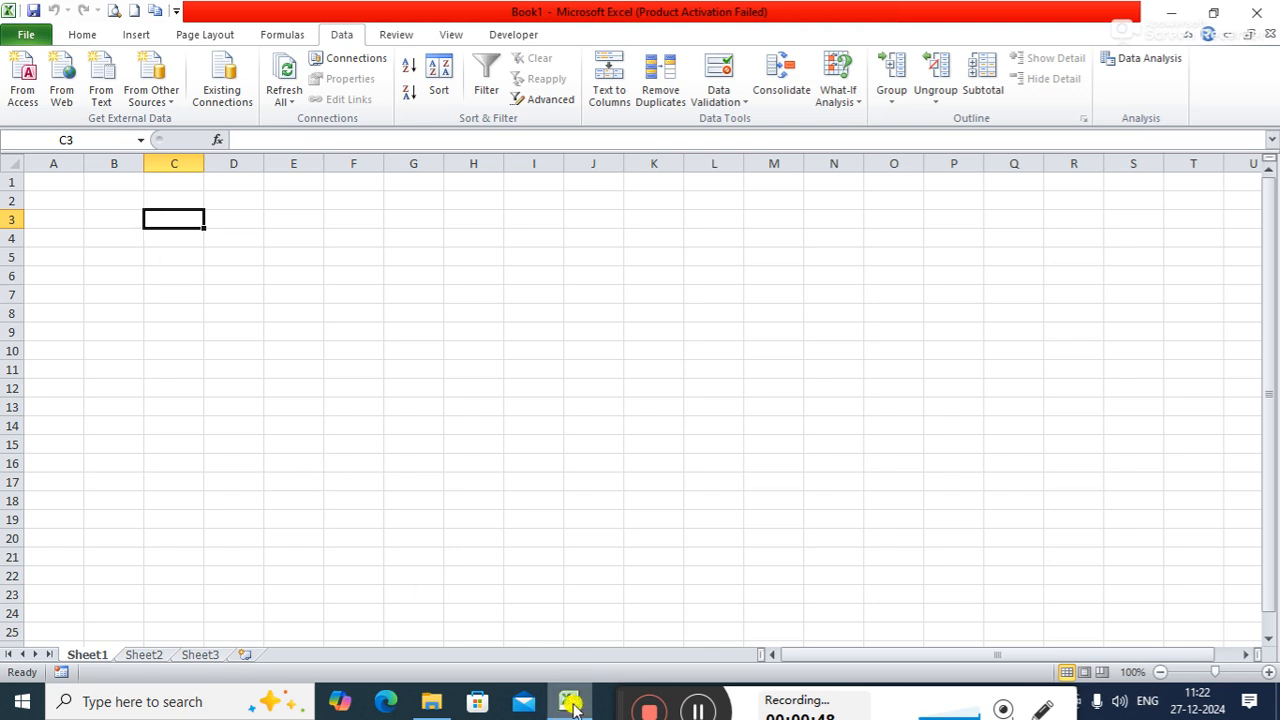
{"action": "mouse_move", "coordinate": [623, 704]}
{"action": "left_mouse_down"}
{"action": "mouse_move", "coordinate": [618, 690]}
{"action": "mouse_move", "coordinate": [621, 700]}
{"action": "left_mouse_up"}
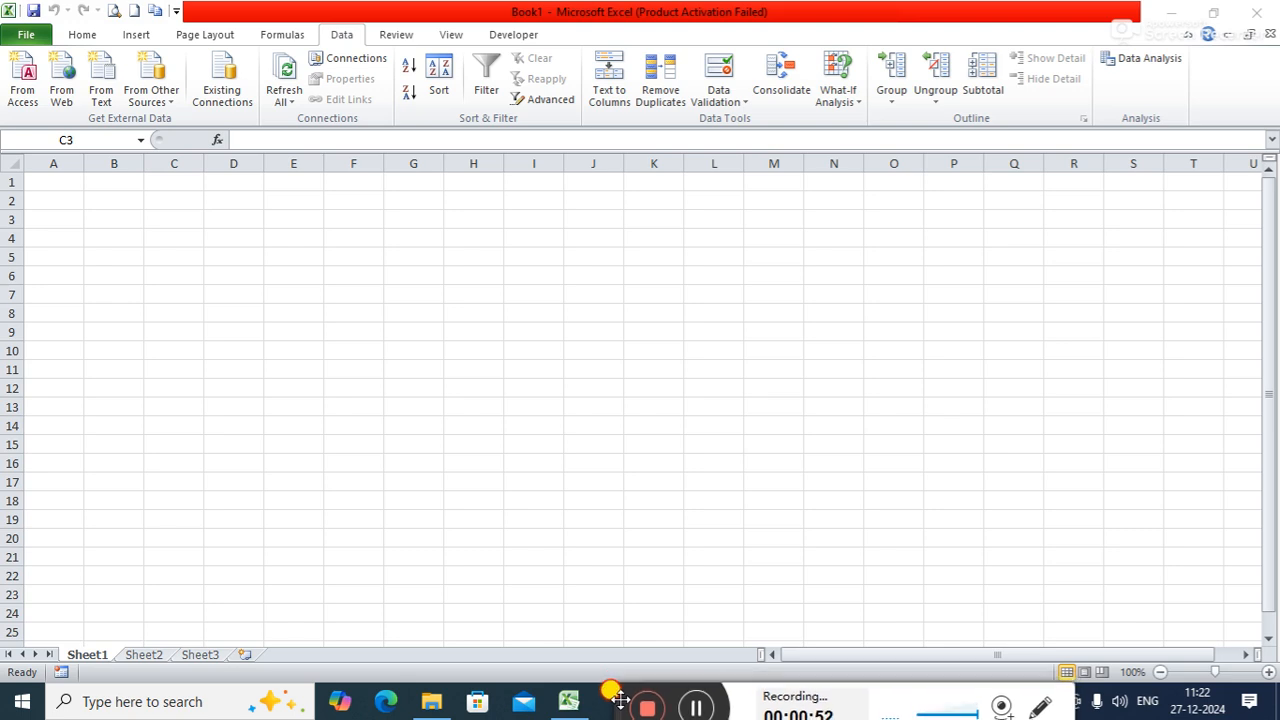
{"action": "left_click", "coordinate": [695, 706]}
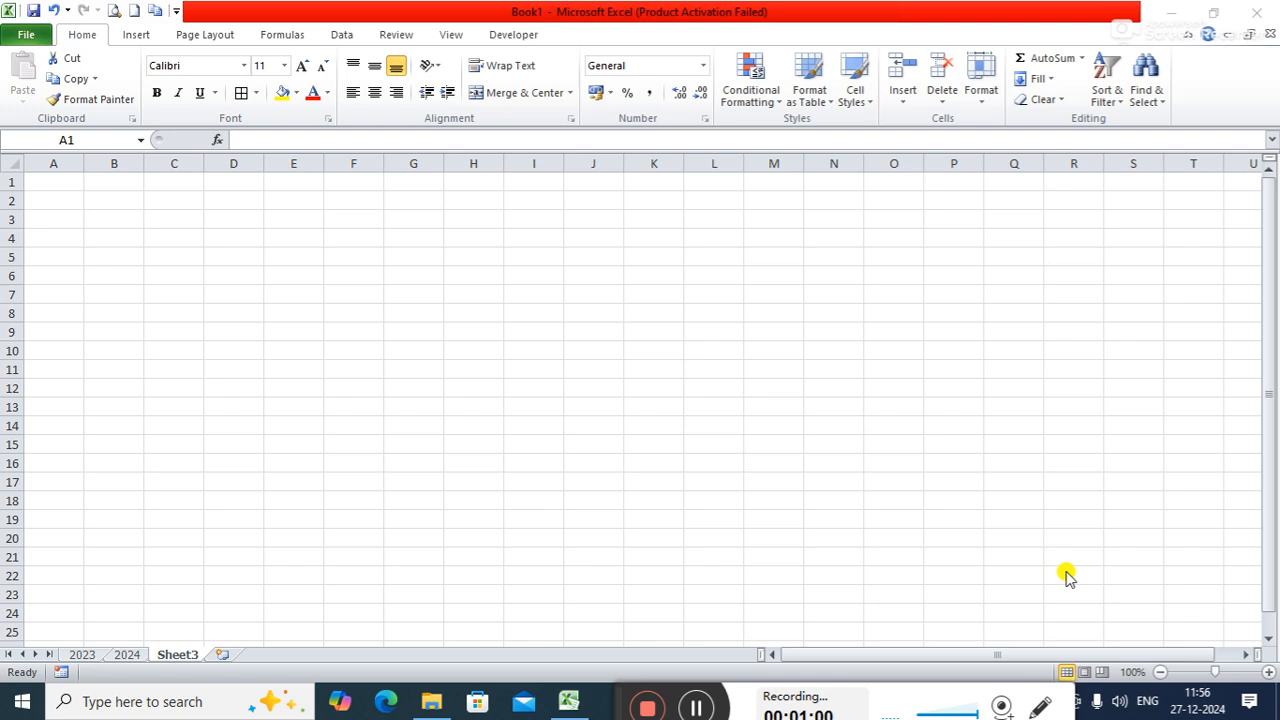
- Open the 2023 sheet and review its monthly salesman sales table and totals
{"action": "left_click", "coordinate": [348, 36]}
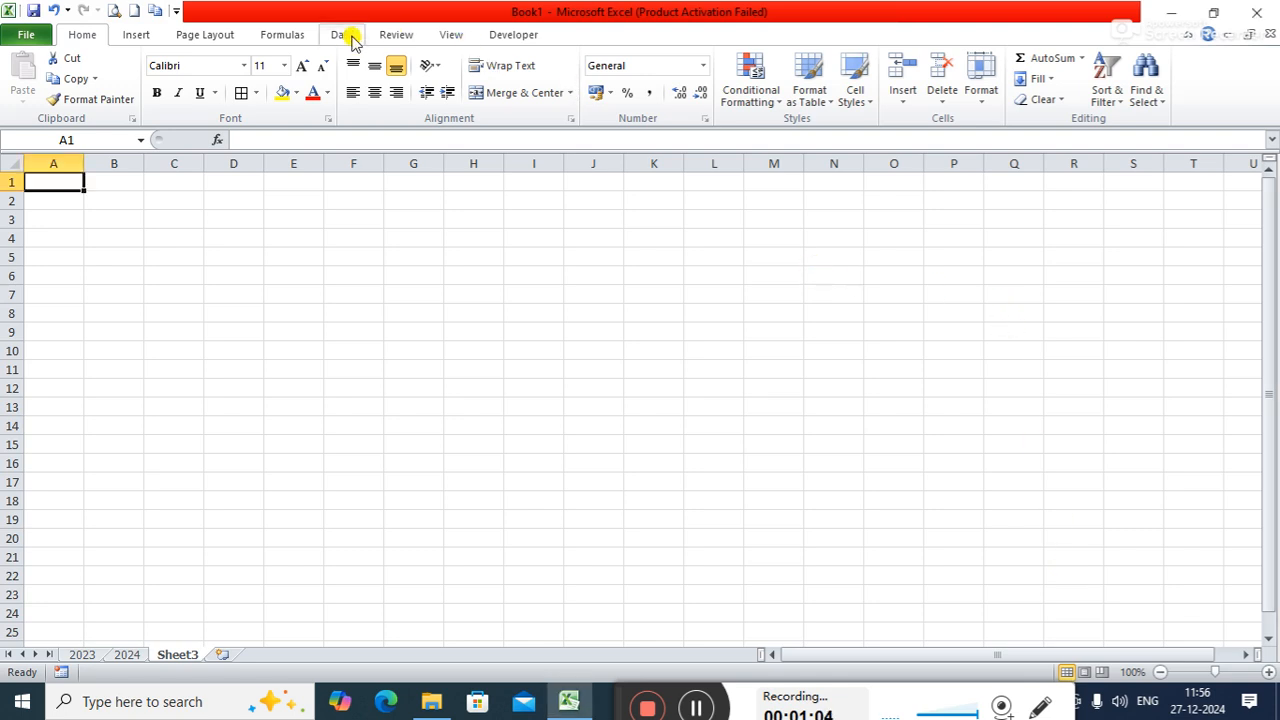
{"action": "left_click", "coordinate": [345, 36]}
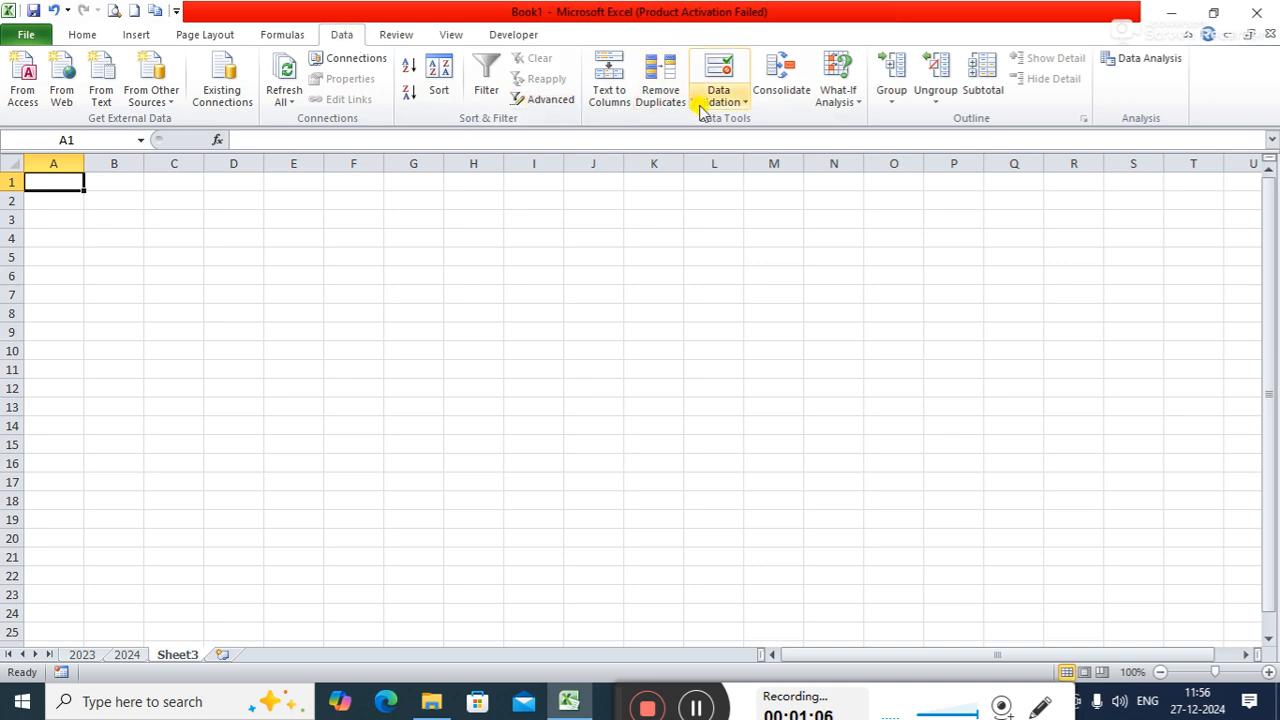
{"action": "left_click", "coordinate": [80, 658]}
{"action": "left_click", "coordinate": [150, 635]}
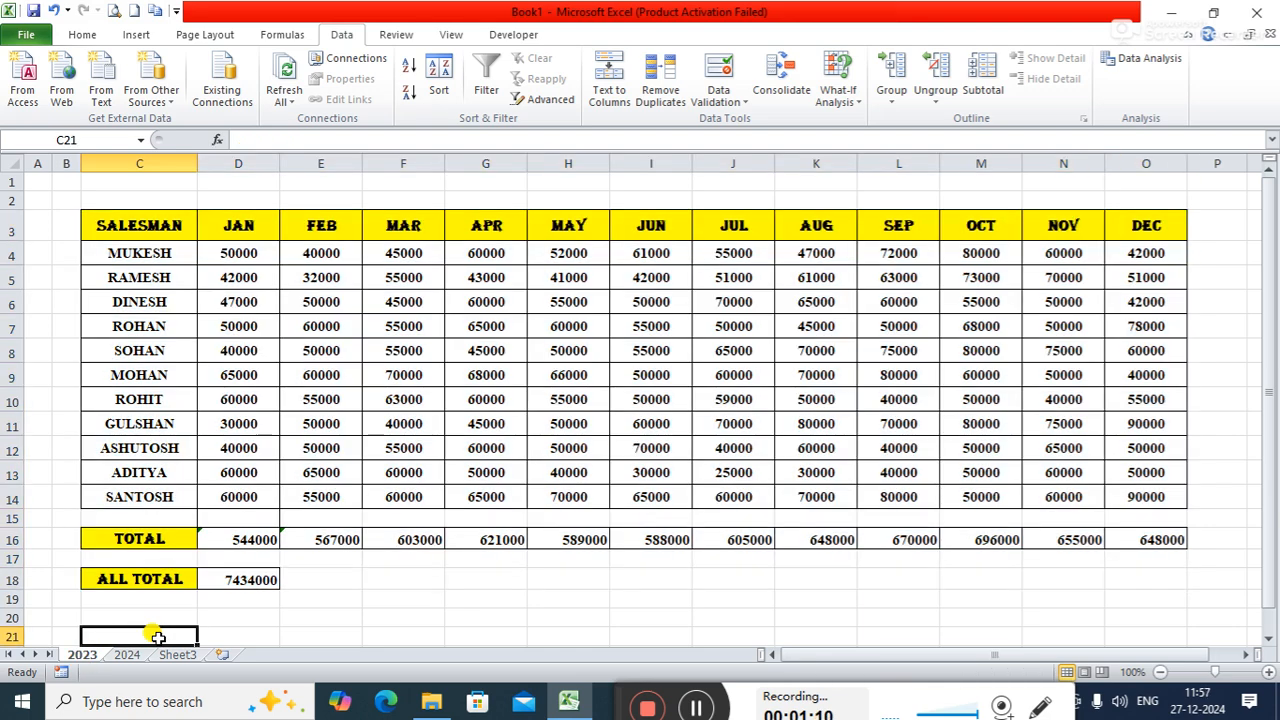
{"action": "left_click", "coordinate": [330, 578]}
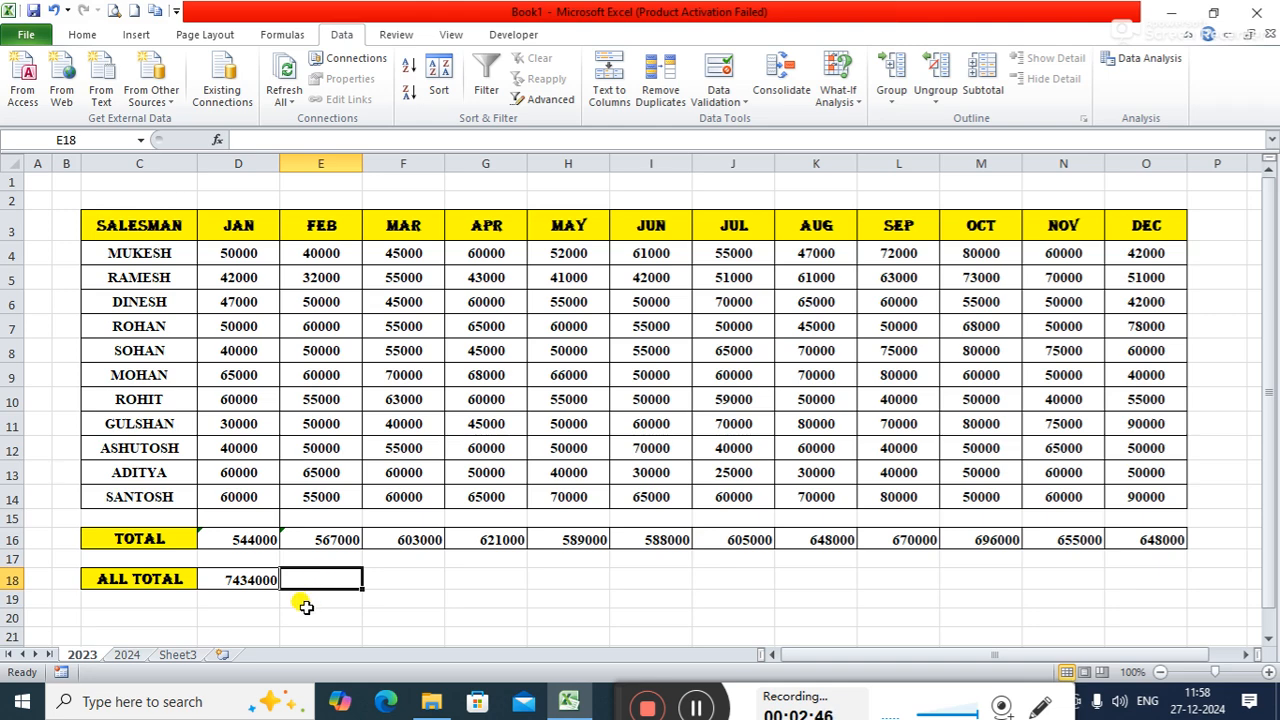
- Rename the Sheet3 worksheet as CR
{"action": "right_click", "coordinate": [187, 657]}
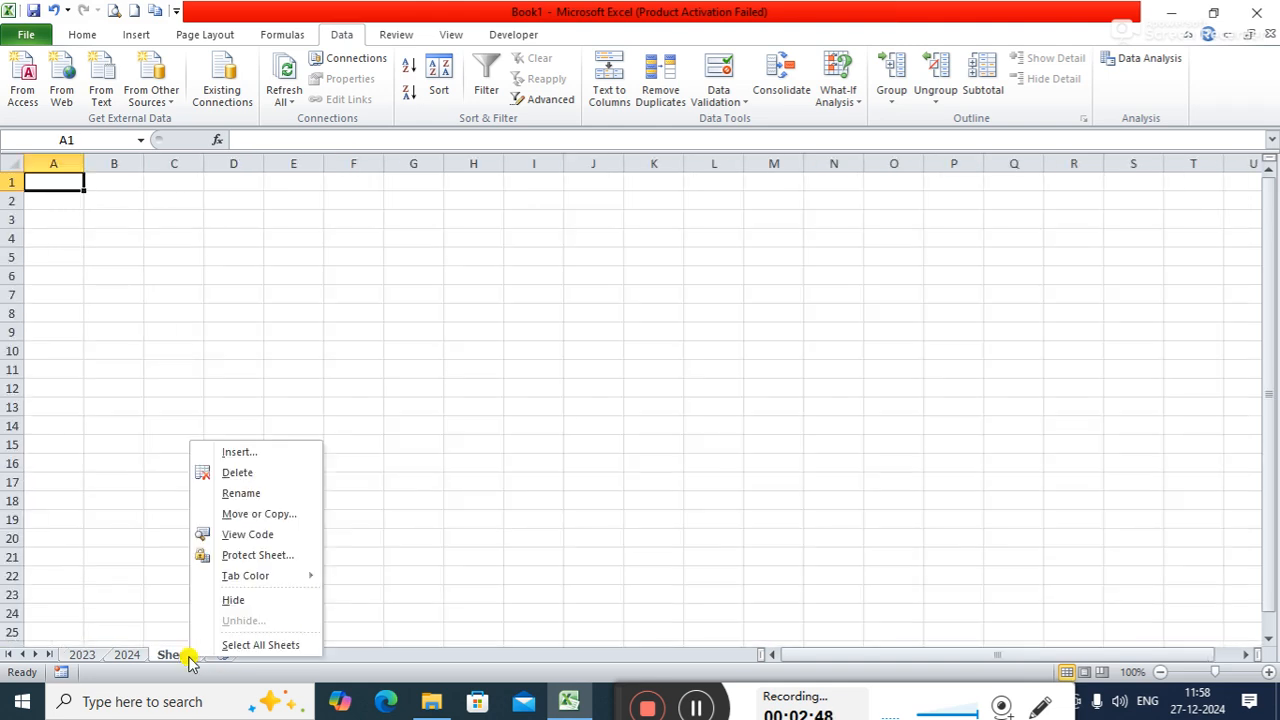
{"action": "left_click", "coordinate": [257, 494]}
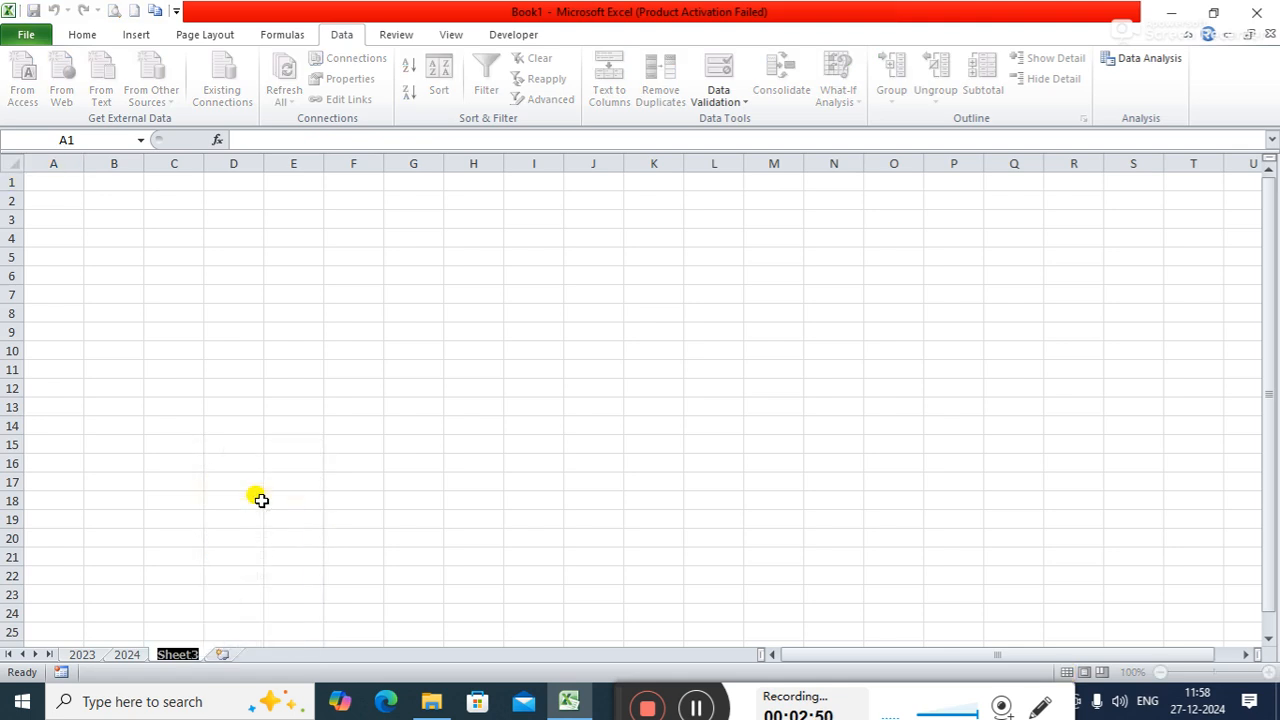
{"action": "type", "text": "CD"}
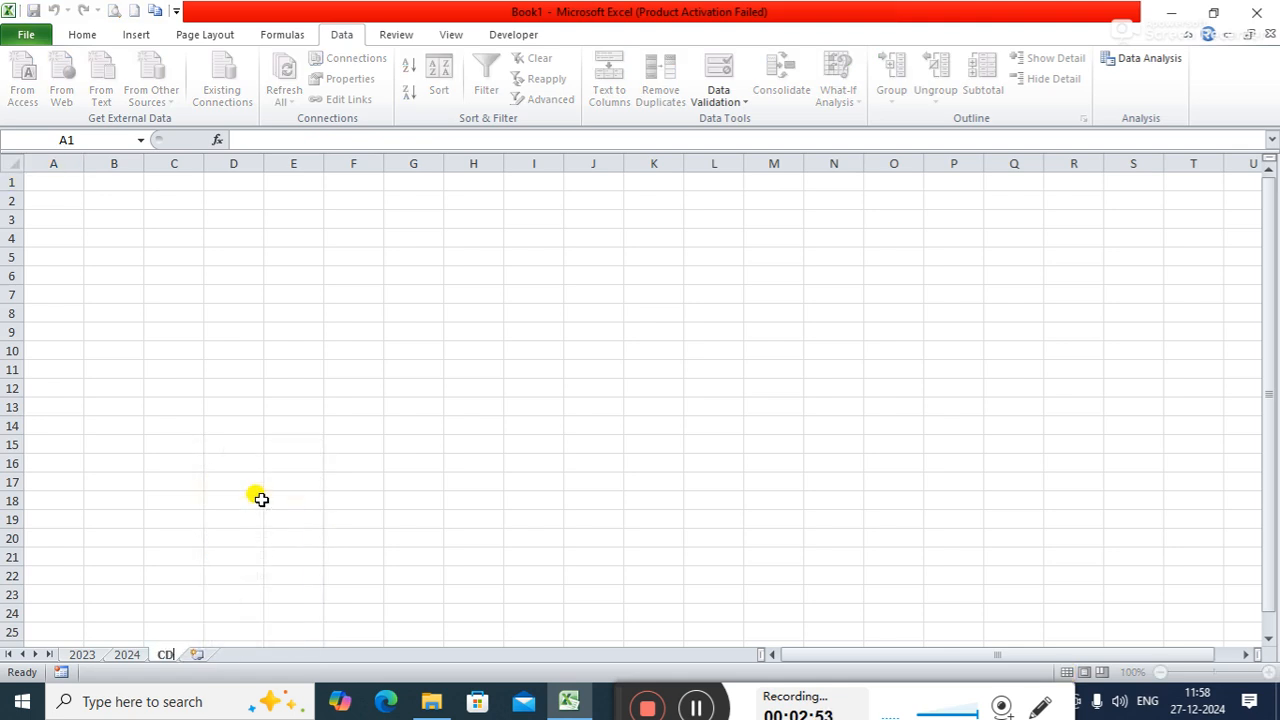
{"action": "key", "text": "BackSpace"}
{"action": "type", "text": "R"}
{"action": "key", "text": "Return"}
{"action": "key", "text": "Return"}
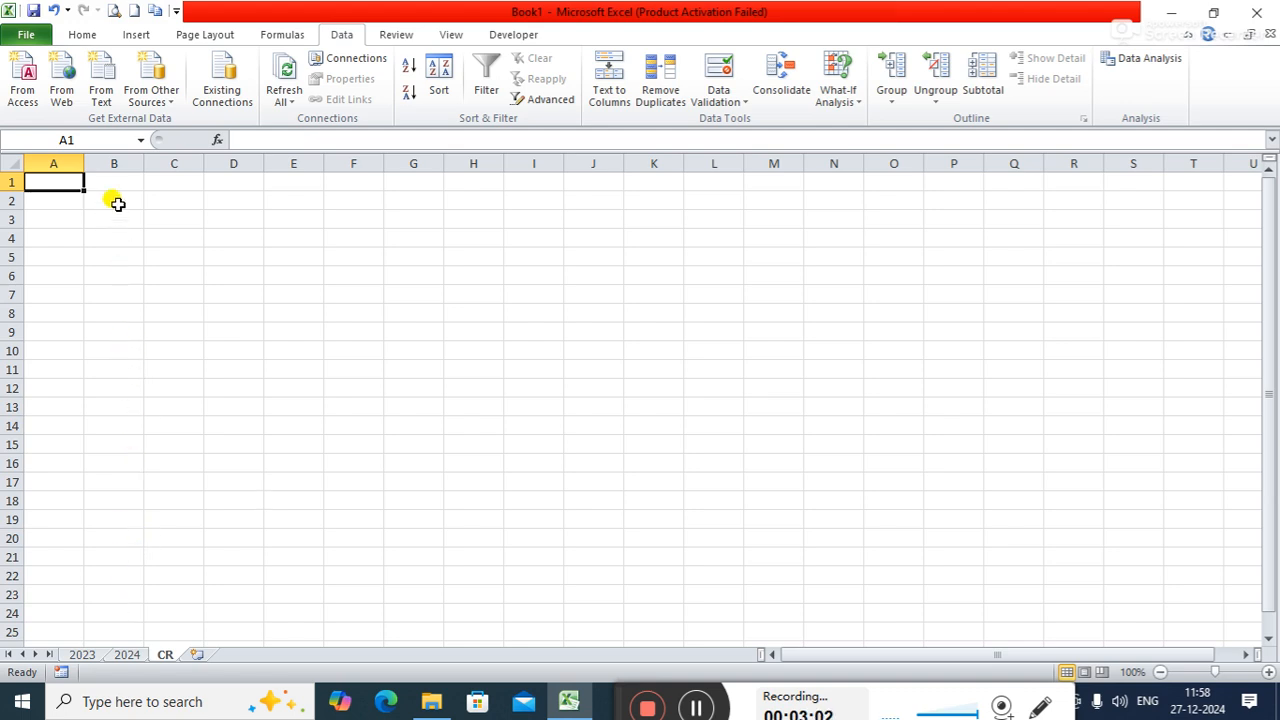
- Enter the title "Sales Report of 2023 and 2024" in cell C2 of the CR sheet
{"action": "left_click", "coordinate": [188, 202]}
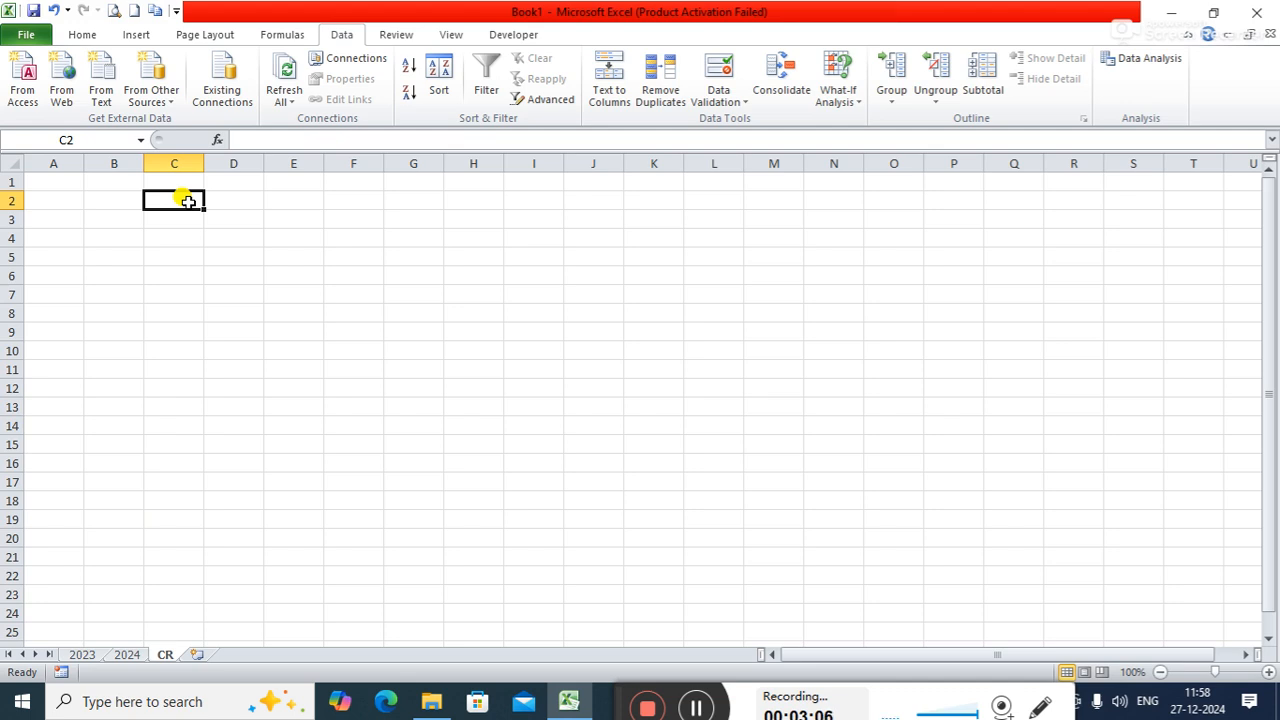
{"action": "type", "text": "sA"}
{"action": "key", "text": "BackSpace"}
{"action": "key", "text": "BackSpace"}
{"action": "type", "text": "sA"}
{"action": "key", "text": "BackSpace"}
{"action": "key", "text": "BackSpace"}
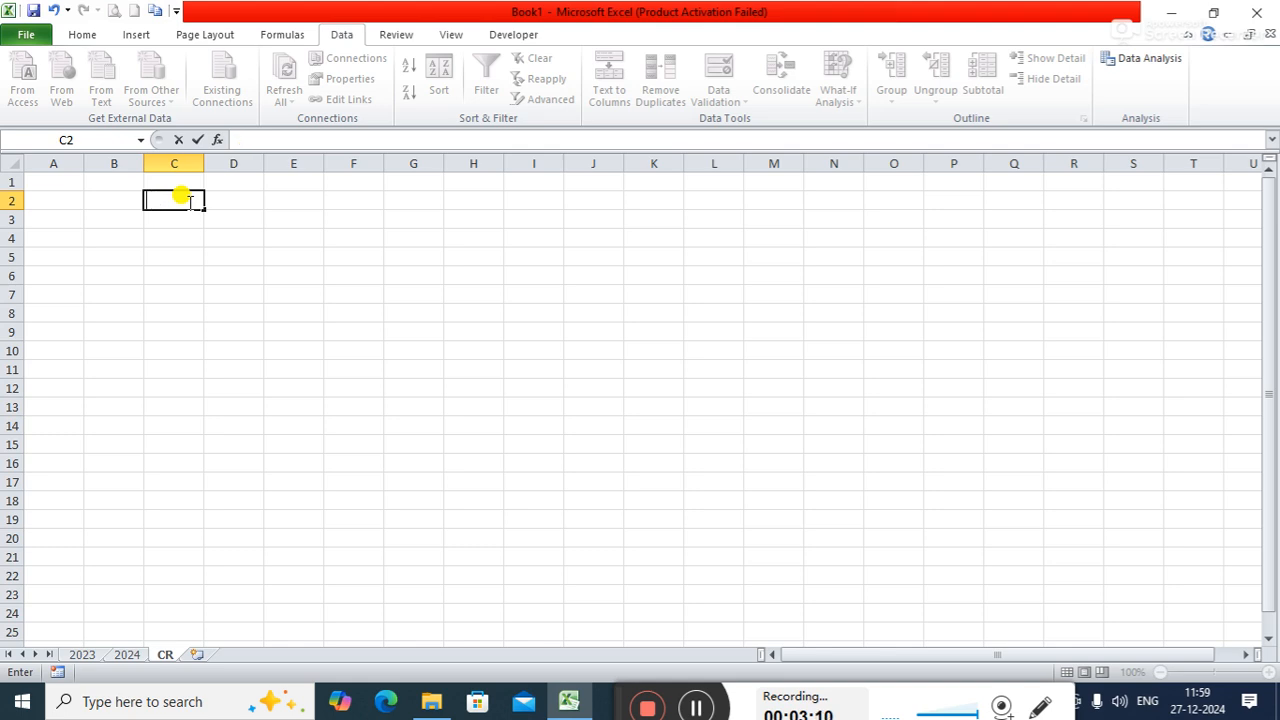
{"action": "type", "text": "Sales Rep"}
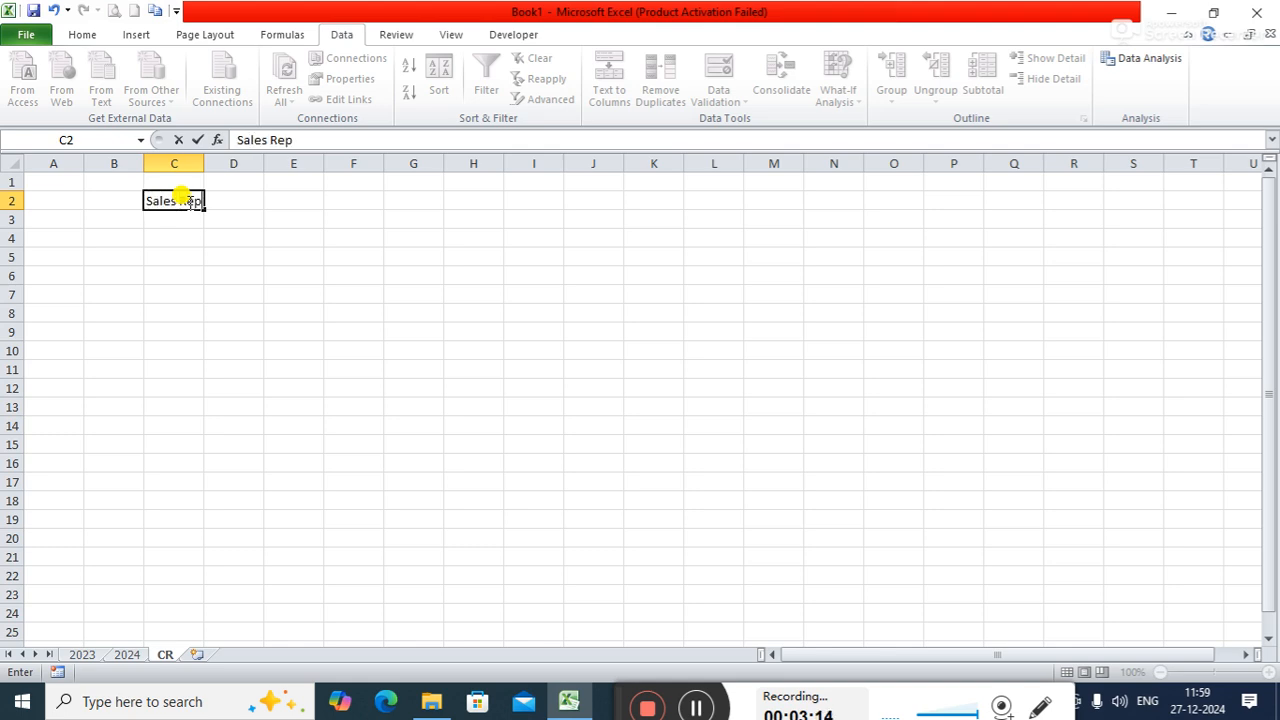
{"action": "type", "text": "ort of 202"}
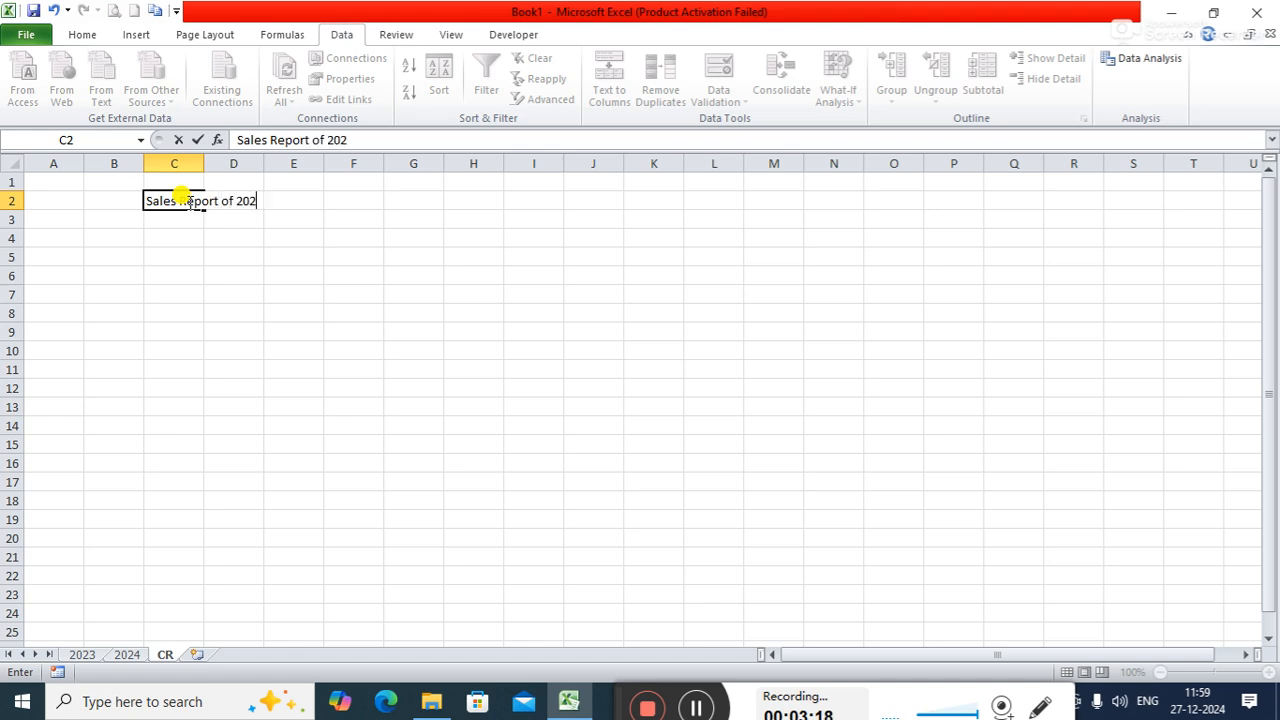
{"action": "type", "text": "3 and 200"}
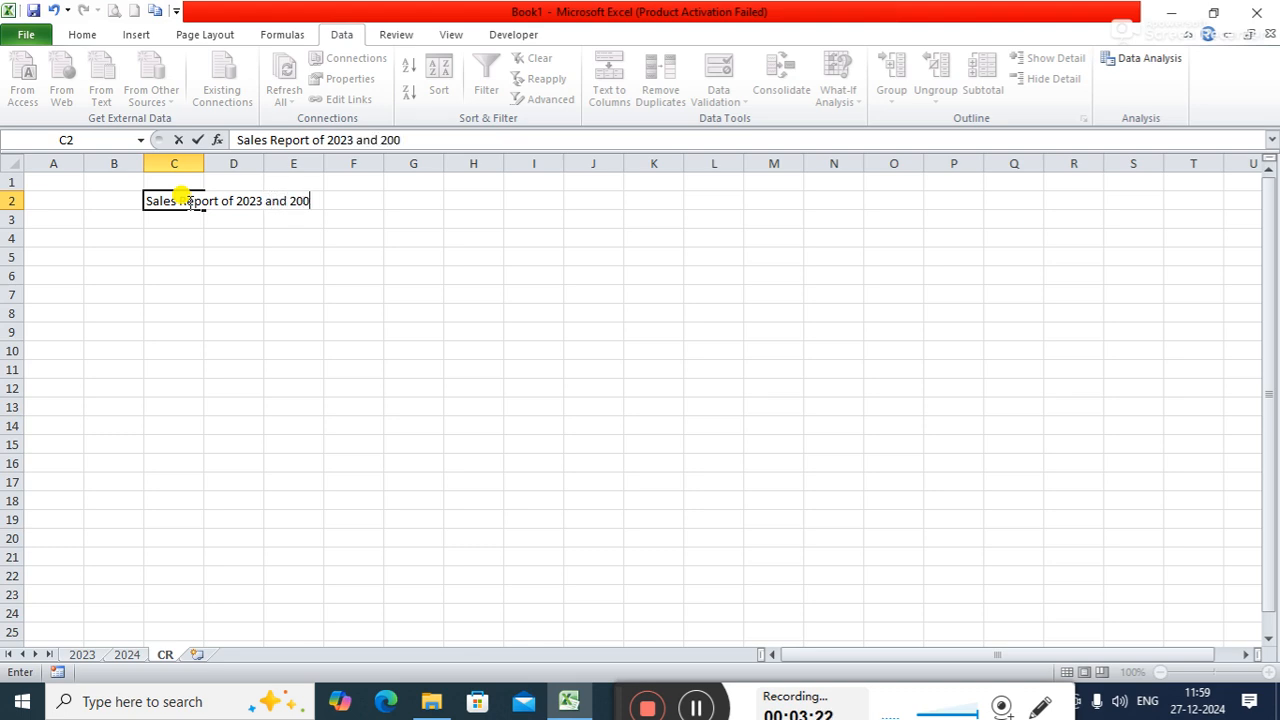
{"action": "key", "text": "BackSpace"}
{"action": "type", "text": "24"}
{"action": "key", "text": "Return"}
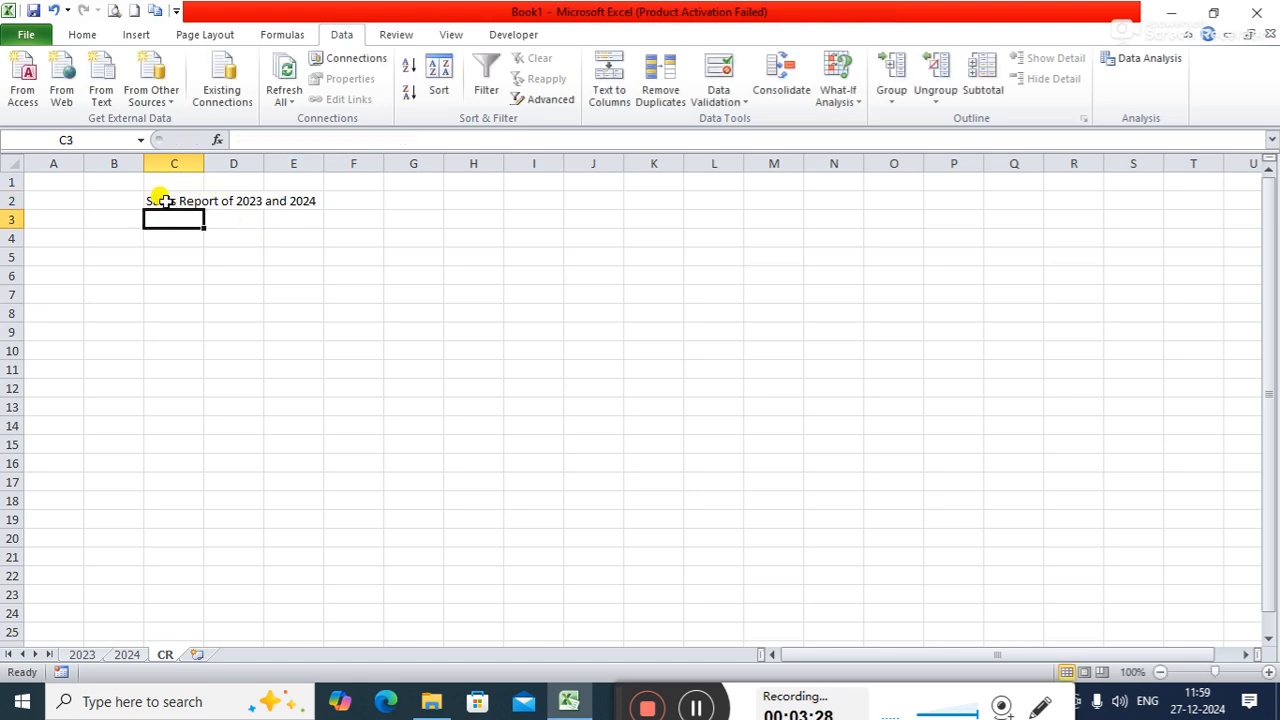
- Start a Consolidate at cell B6 of the CR sheet, keeping Sum as the function
{"action": "left_click_drag", "start_coordinate": [164, 198], "coordinate": [212, 200]}
{"action": "left_click_drag", "start_coordinate": [225, 201], "coordinate": [109, 266]}
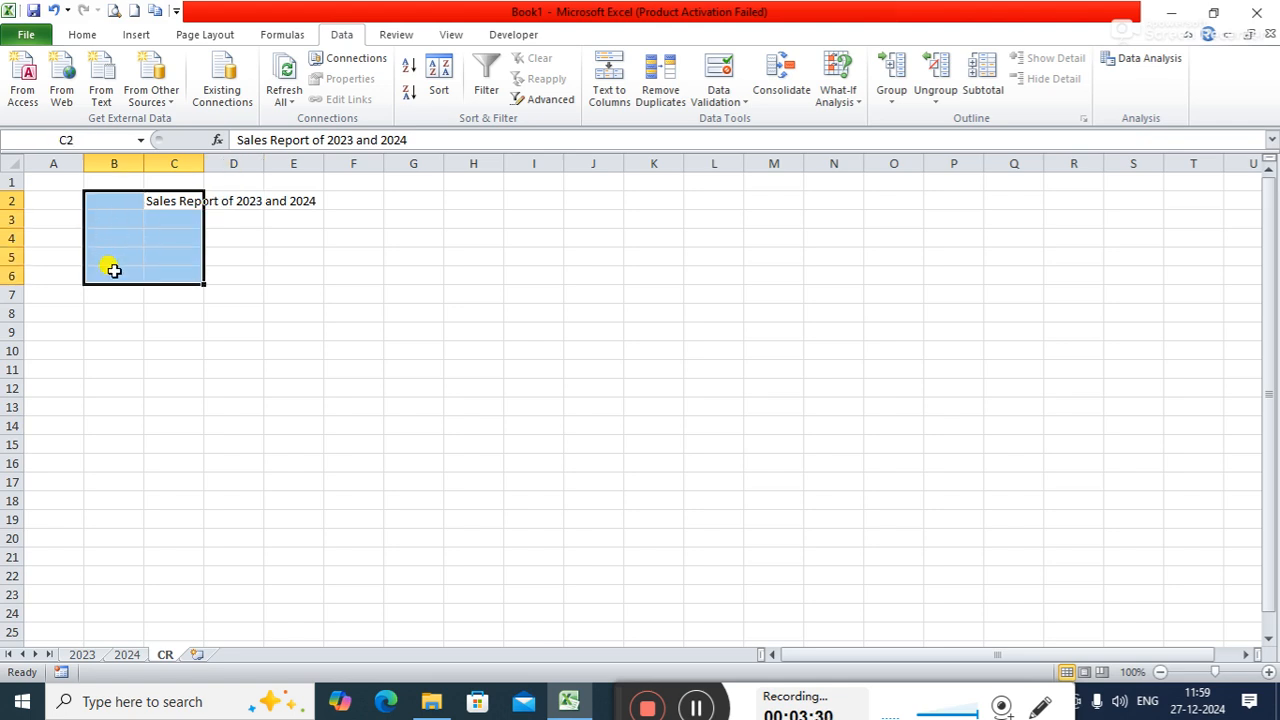
{"action": "left_click", "coordinate": [110, 268]}
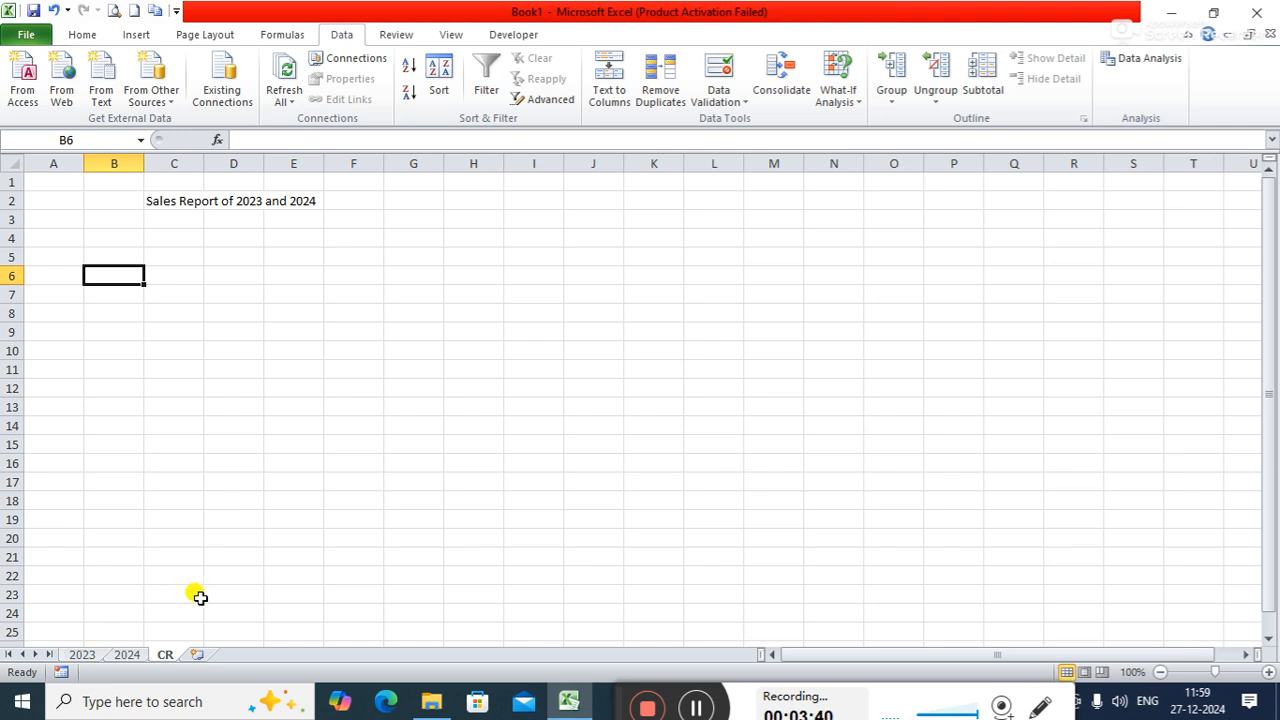
{"action": "left_click", "coordinate": [784, 98]}
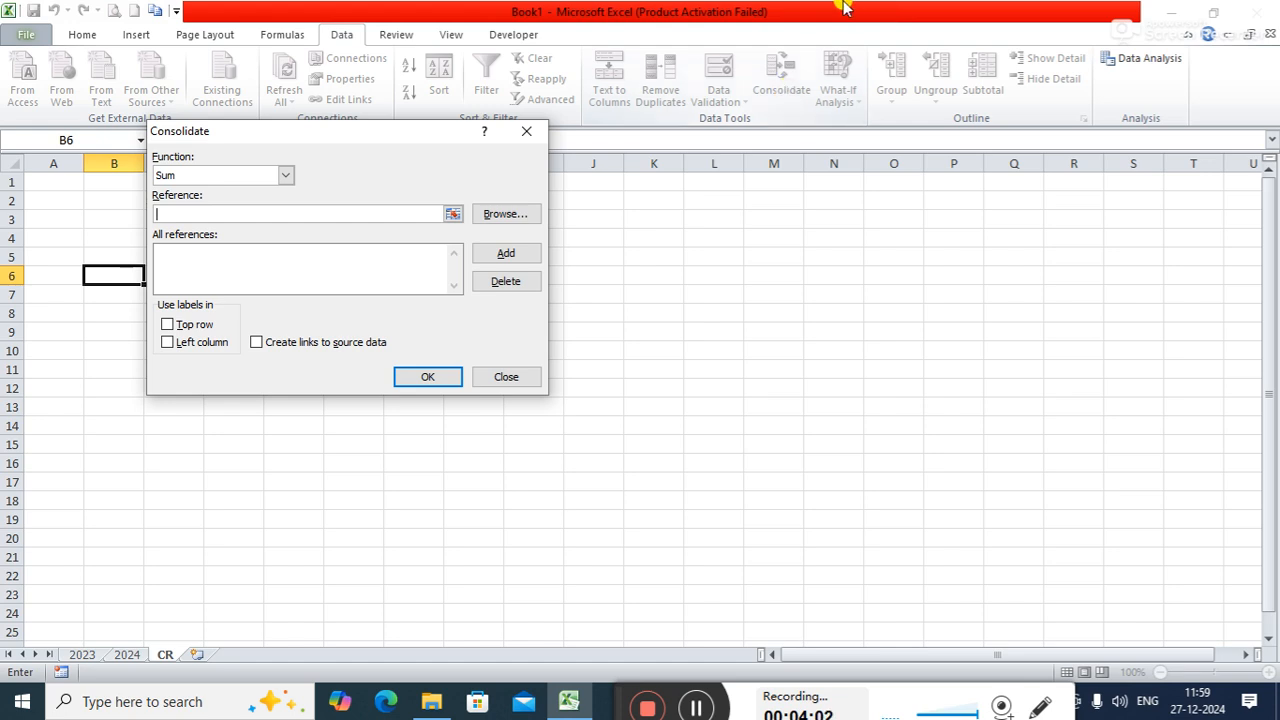
{"action": "left_click", "coordinate": [287, 176]}
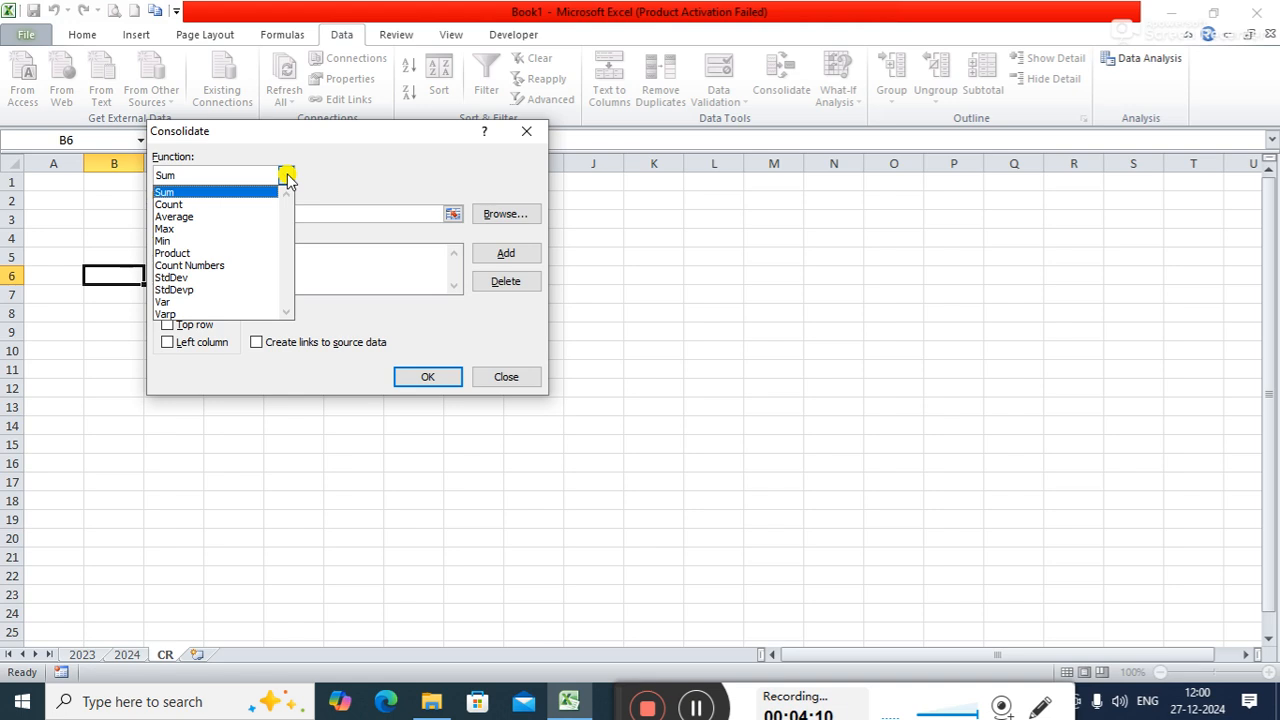
{"action": "left_click", "coordinate": [336, 184]}
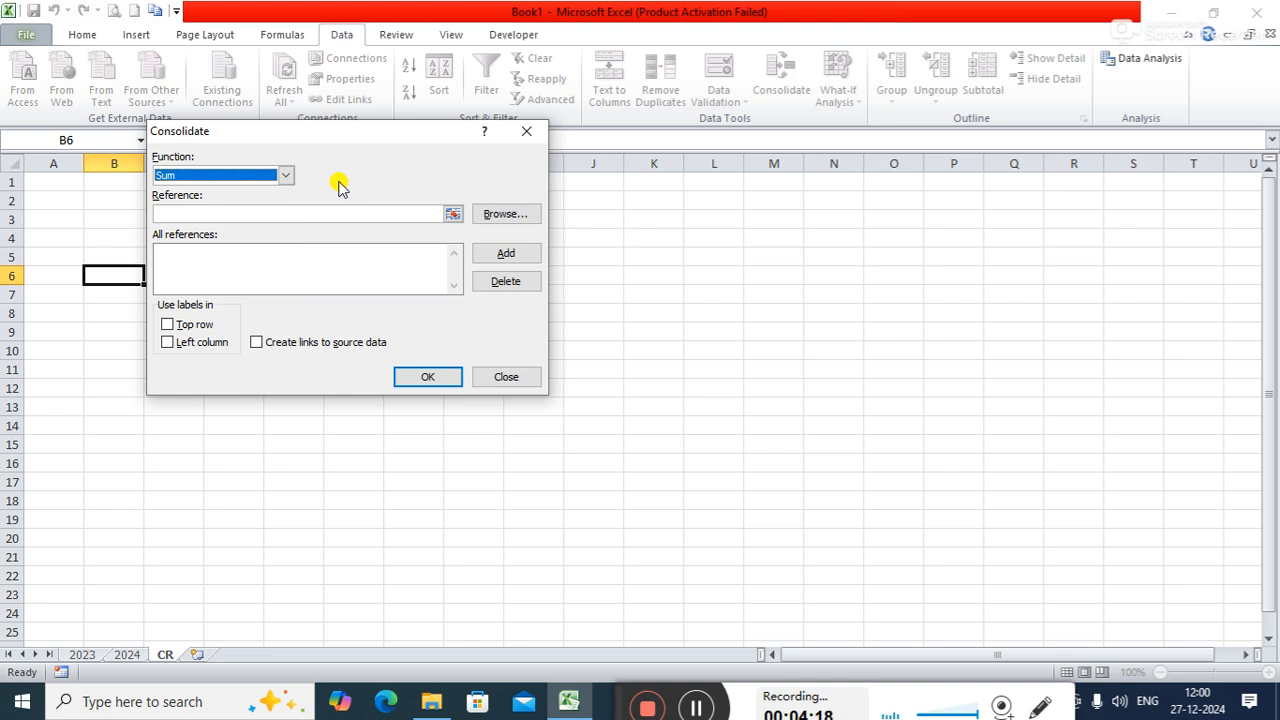
- Set the consolidation reference to the salesman table C3:O14 on the 2023 sheet, leaving out the total rows
{"action": "left_click", "coordinate": [453, 215]}
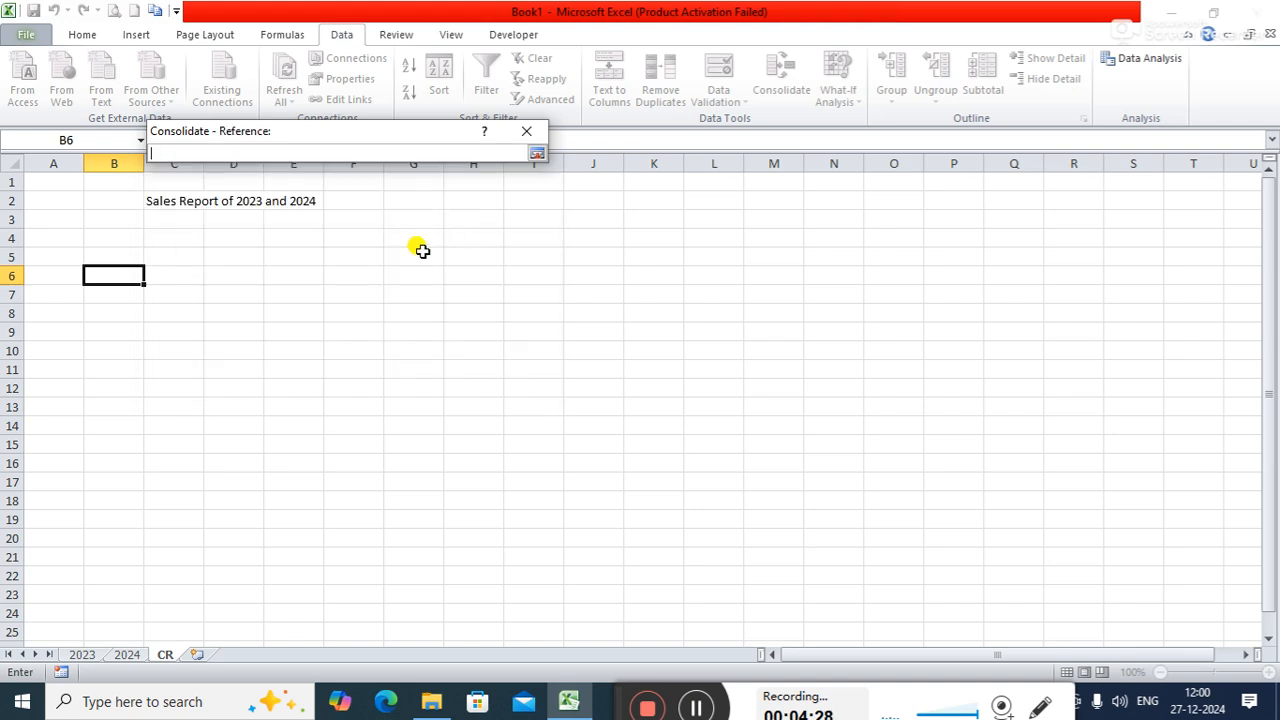
{"action": "left_click", "coordinate": [82, 656]}
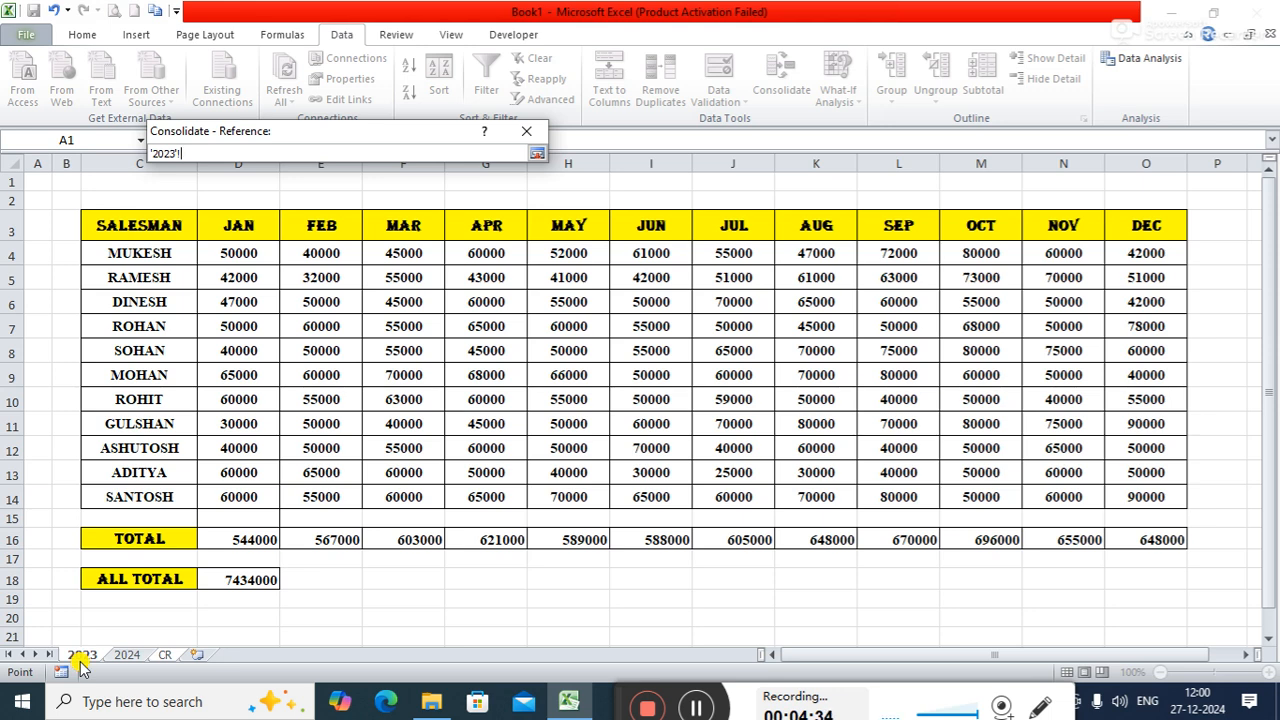
{"action": "left_click", "coordinate": [166, 220]}
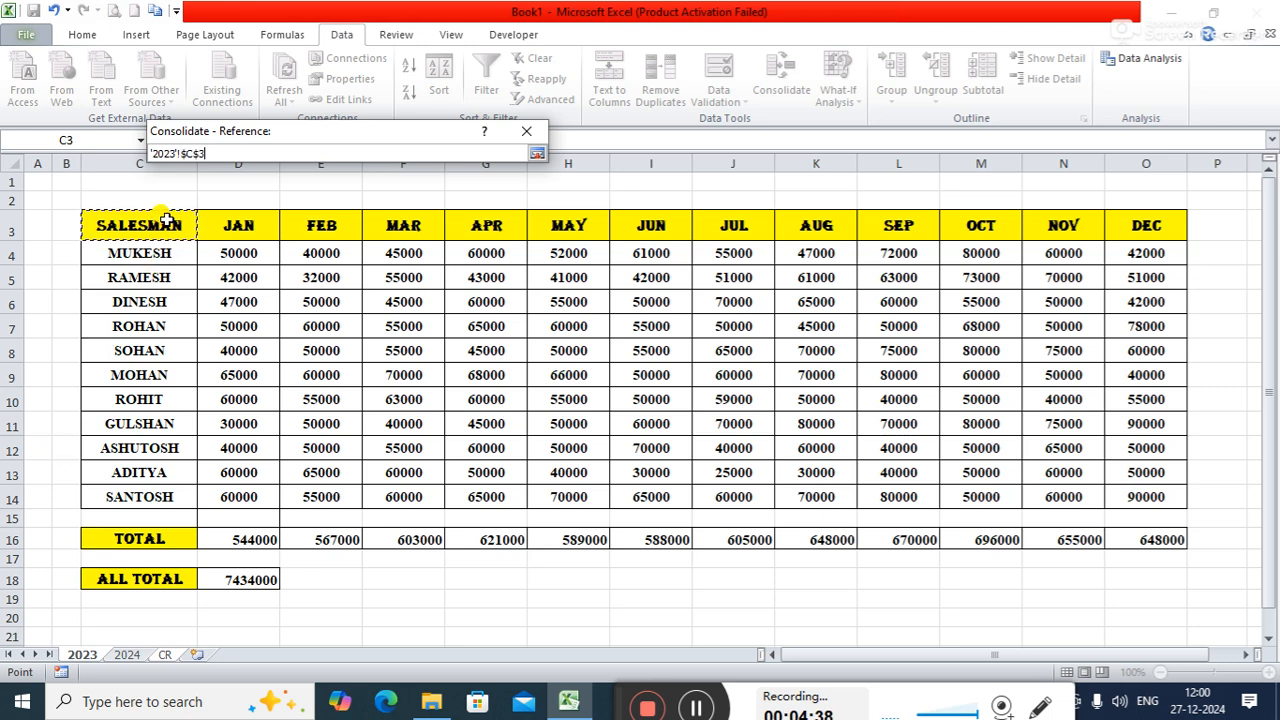
{"action": "key", "text": "ctrl+shift+Down"}
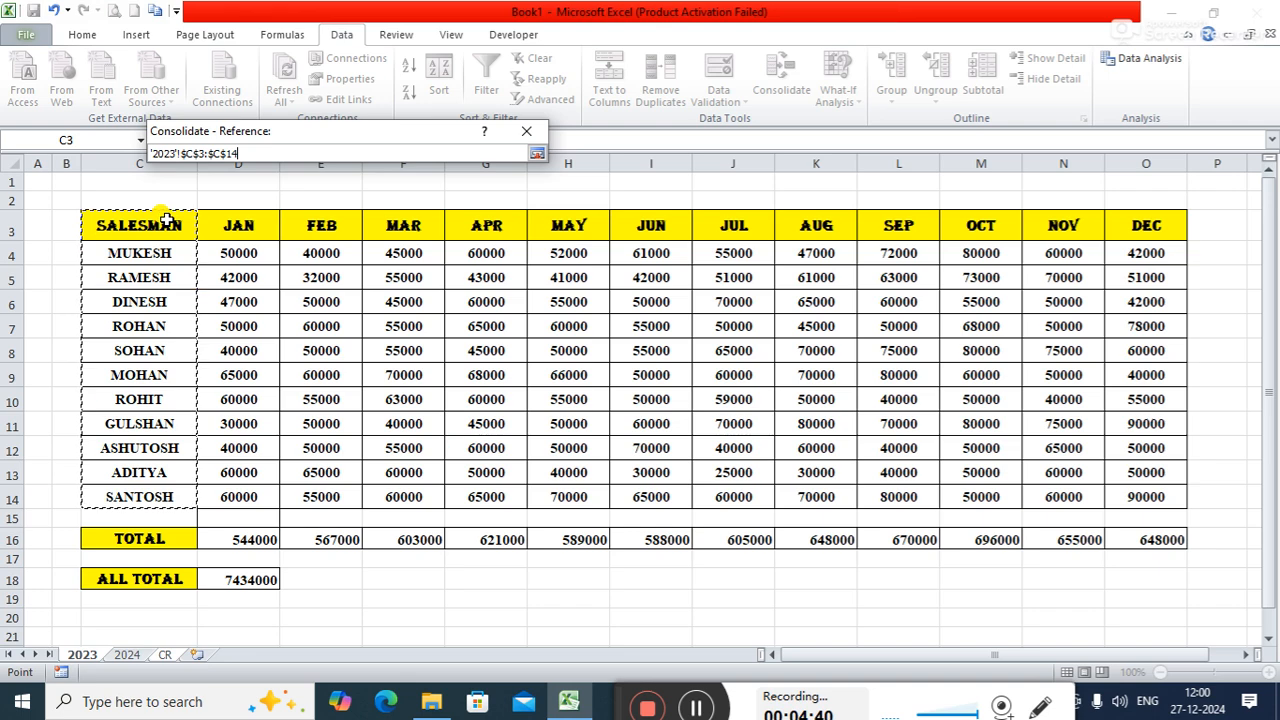
{"action": "key", "text": "shift+Right"}
{"action": "key", "text": "shift+Right"}
{"action": "key", "text": "shift+Right"}
{"action": "key", "text": "shift+Right"}
{"action": "key", "text": "shift+Right"}
{"action": "key", "text": "shift+Right"}
{"action": "key", "text": "shift+Right"}
{"action": "key", "text": "shift+Right"}
{"action": "key", "text": "shift+Right"}
{"action": "key", "text": "shift+Right"}
{"action": "key", "text": "shift+Right"}
{"action": "key", "text": "shift+Right"}
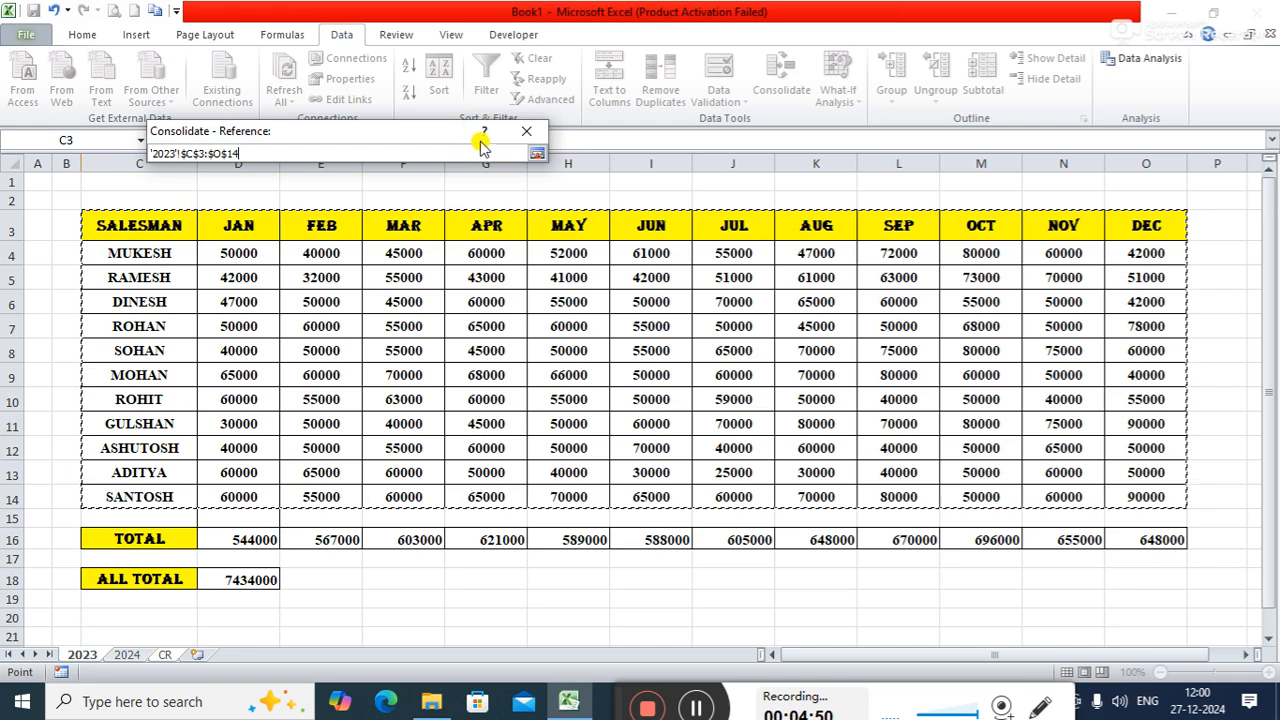
{"action": "left_click", "coordinate": [538, 157]}
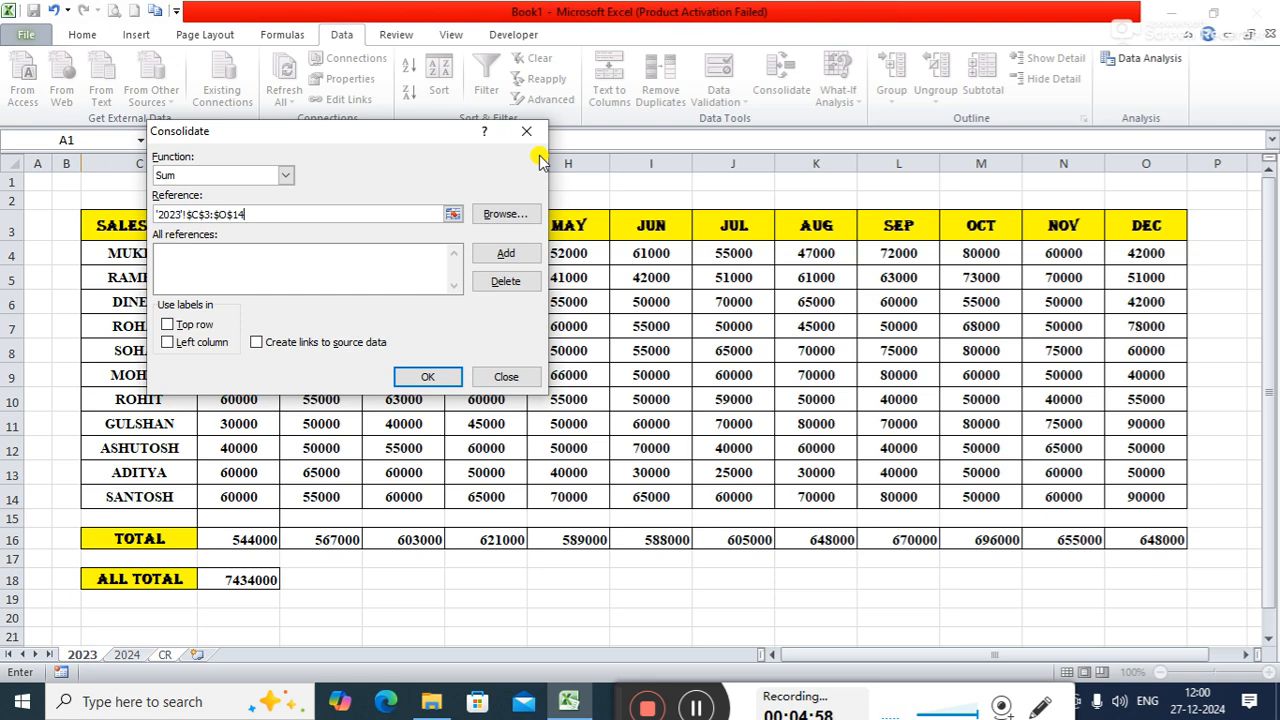
- Enable top row labels, left column labels and links to source data, and add the 2023 range to the references
{"action": "left_click", "coordinate": [166, 325]}
{"action": "left_click", "coordinate": [168, 343]}
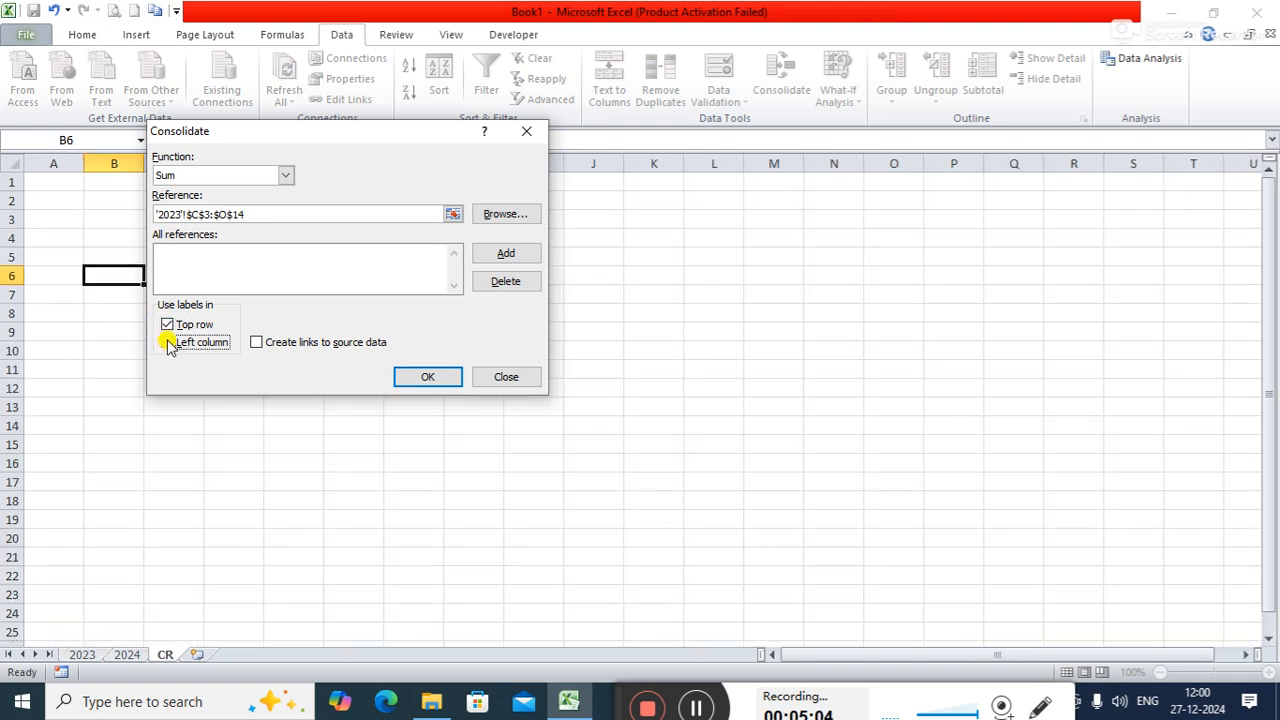
{"action": "left_click", "coordinate": [168, 343]}
{"action": "left_click", "coordinate": [258, 343]}
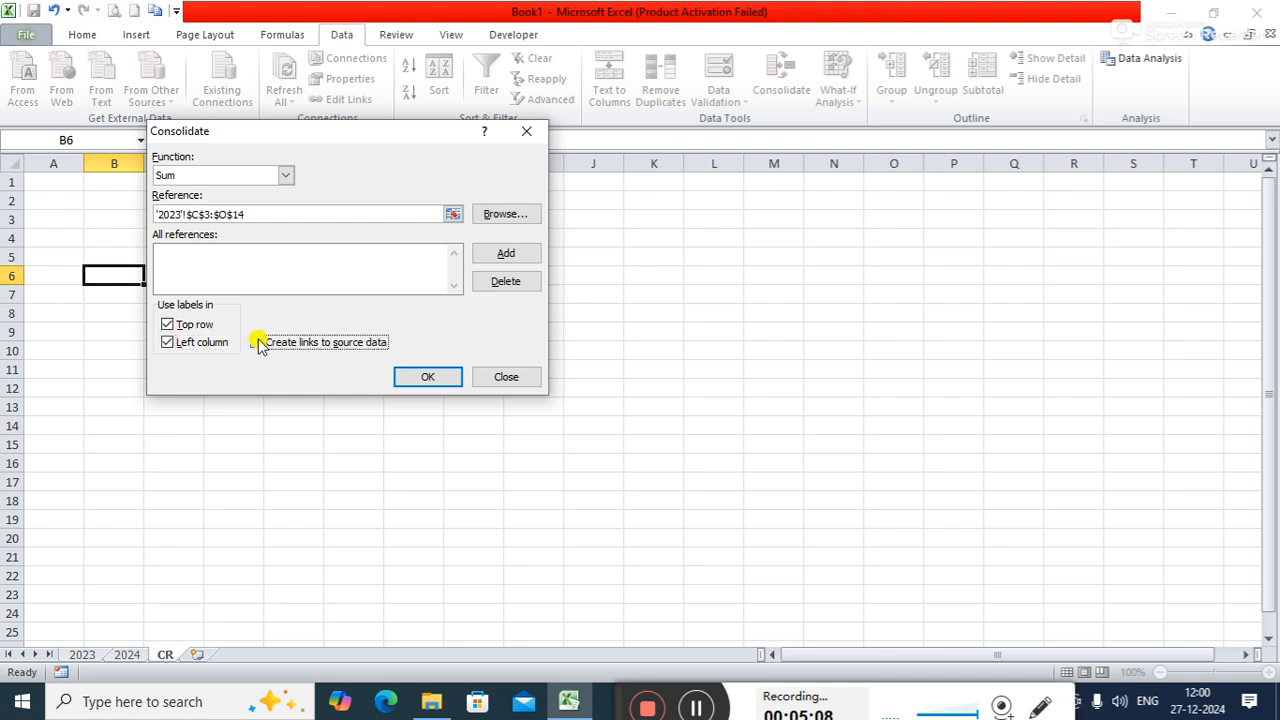
{"action": "left_click", "coordinate": [489, 256]}
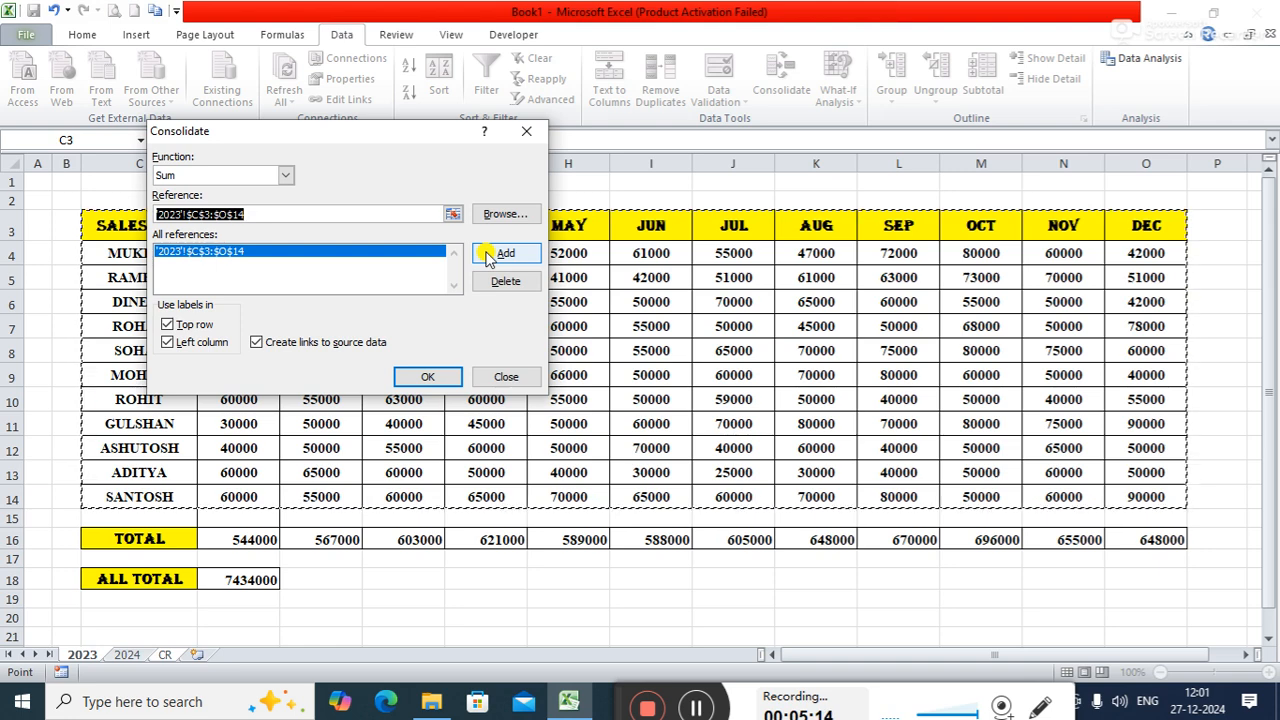
- Clear the 2023 range from the consolidation reference and switch to the 2024 sheet to pick a new source range
{"action": "left_click", "coordinate": [356, 212]}
{"action": "key", "text": "BackSpace"}
{"action": "key", "text": "BackSpace"}
{"action": "key", "text": "BackSpace"}
{"action": "key", "text": "BackSpace"}
{"action": "key", "text": "BackSpace"}
{"action": "key", "text": "BackSpace"}
{"action": "key", "text": "BackSpace"}
{"action": "key", "text": "BackSpace"}
{"action": "key", "text": "BackSpace"}
{"action": "key", "text": "BackSpace"}
{"action": "key", "text": "BackSpace"}
{"action": "key", "text": "BackSpace"}
{"action": "key", "text": "BackSpace"}
{"action": "key", "text": "BackSpace"}
{"action": "key", "text": "BackSpace"}
{"action": "key", "text": "BackSpace"}
{"action": "key", "text": "BackSpace"}
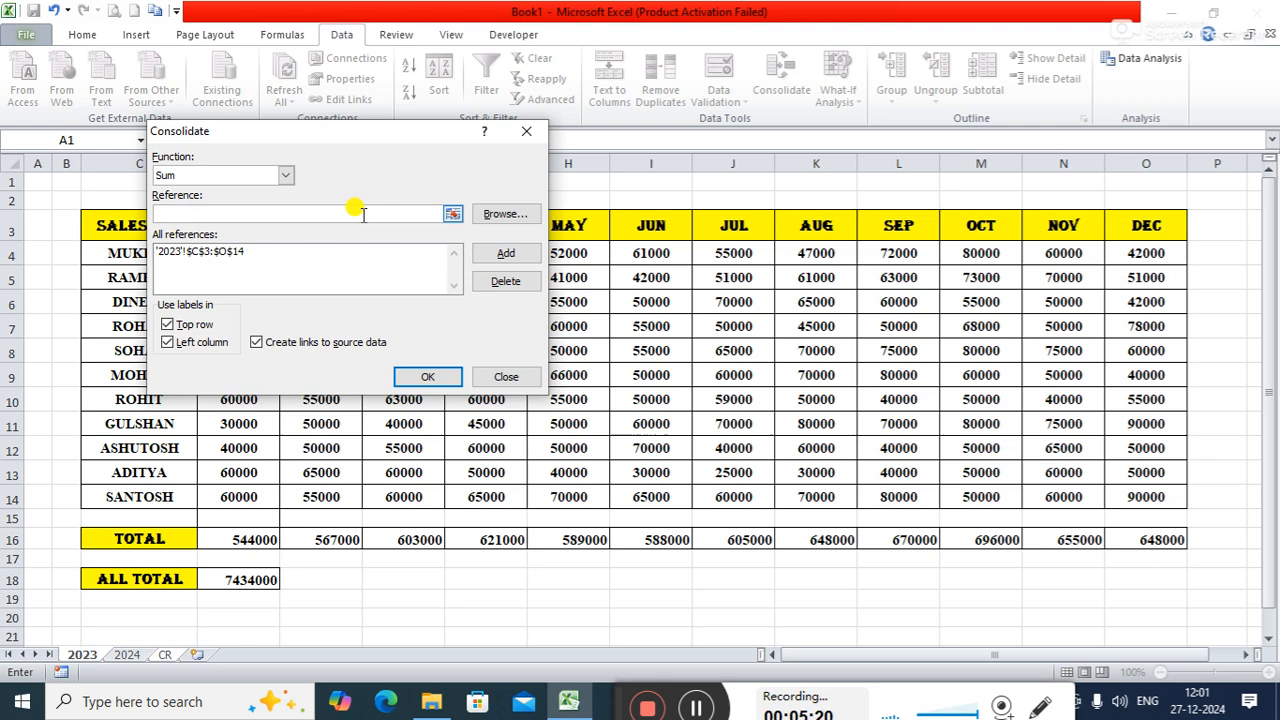
{"action": "left_click", "coordinate": [454, 215]}
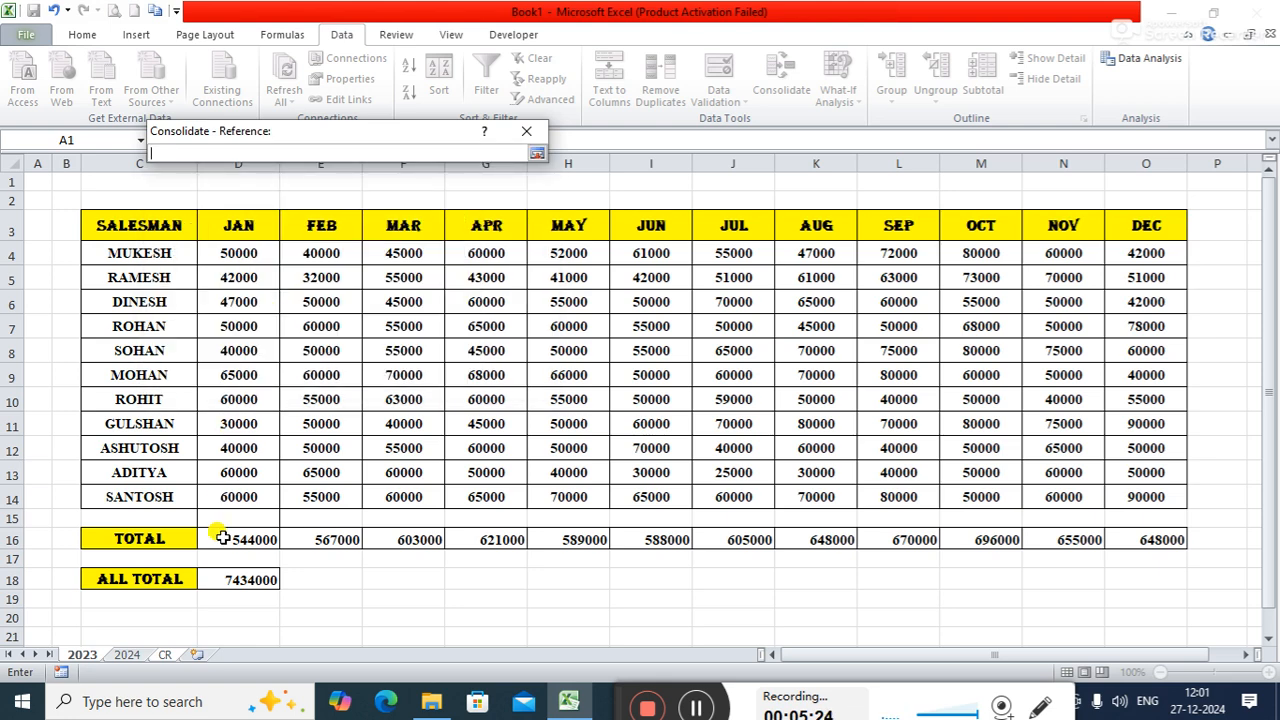
{"action": "left_click", "coordinate": [126, 654]}
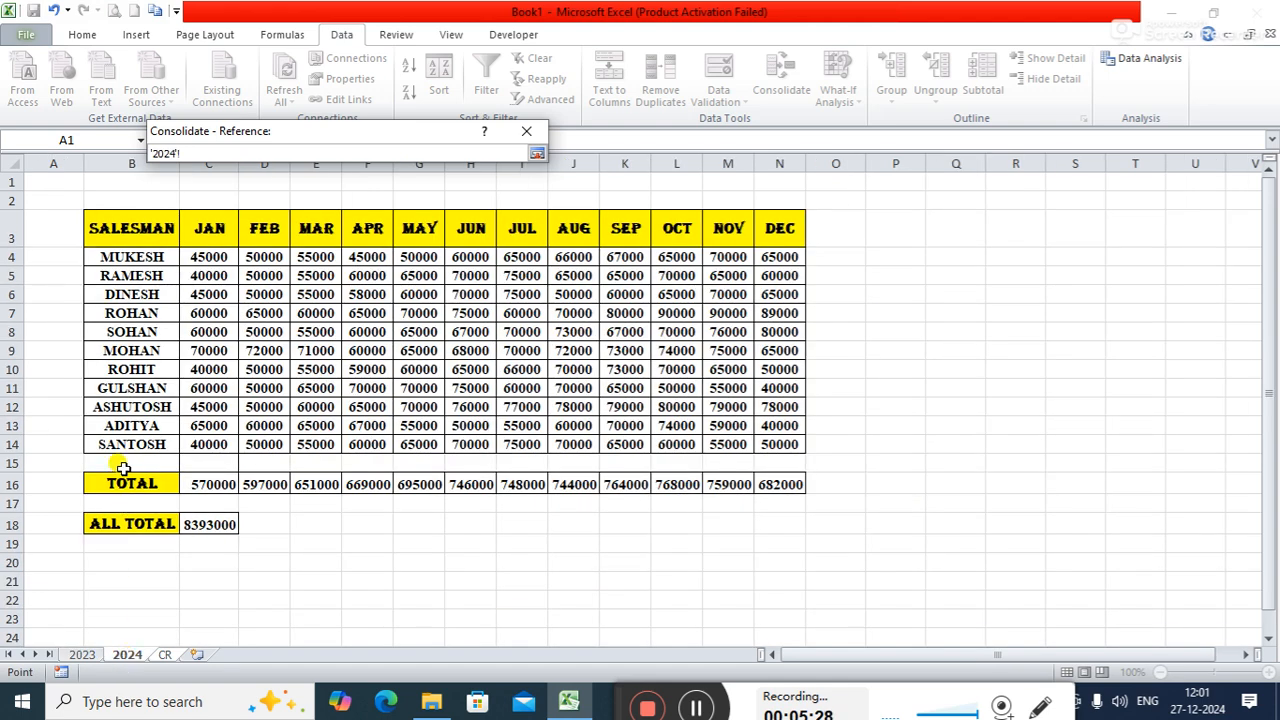
- Add the salesman table B3:N14 on the 2024 sheet to the consolidation references and run the consolidation
{"action": "left_click", "coordinate": [140, 228]}
{"action": "key", "text": "ctrl+shift+Down"}
{"action": "key", "text": "ctrl+shift+Right"}
{"action": "key", "text": "ctrl+shift+Right"}
{"action": "key", "text": "shift+Left"}
{"action": "key", "text": "shift+Left"}
{"action": "key", "text": "shift+Left"}
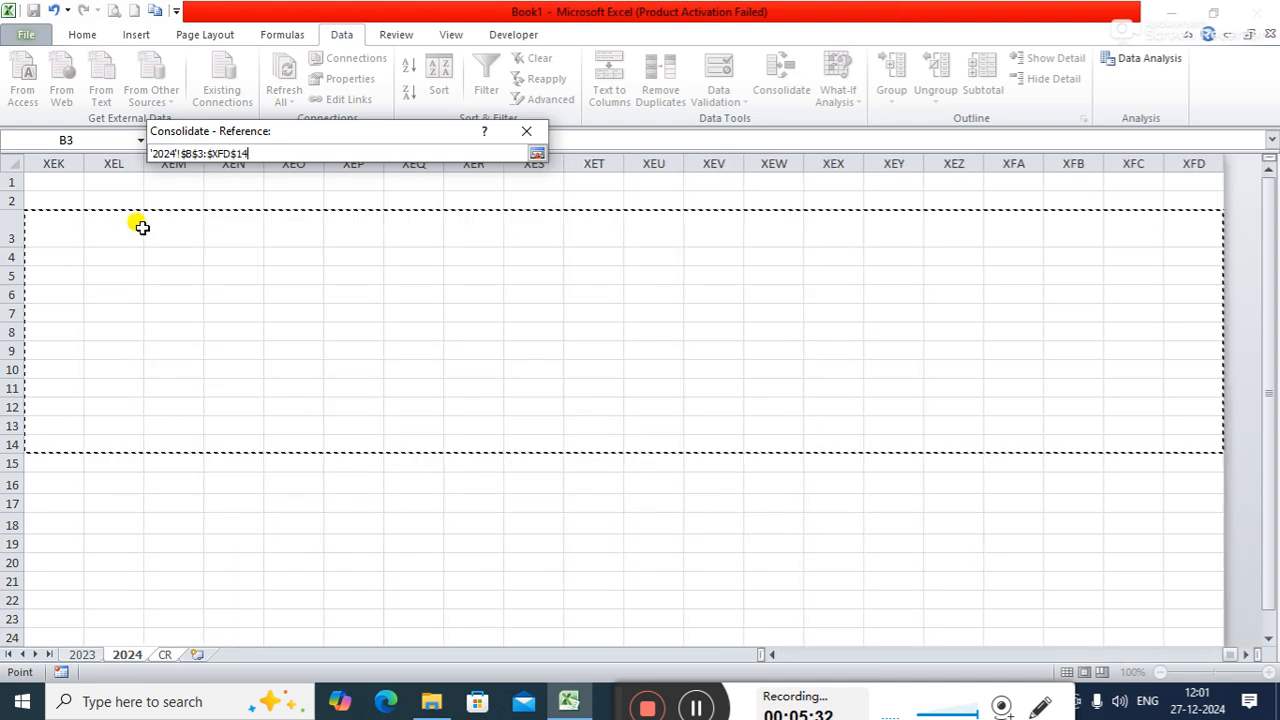
{"action": "key", "text": "shift+Left"}
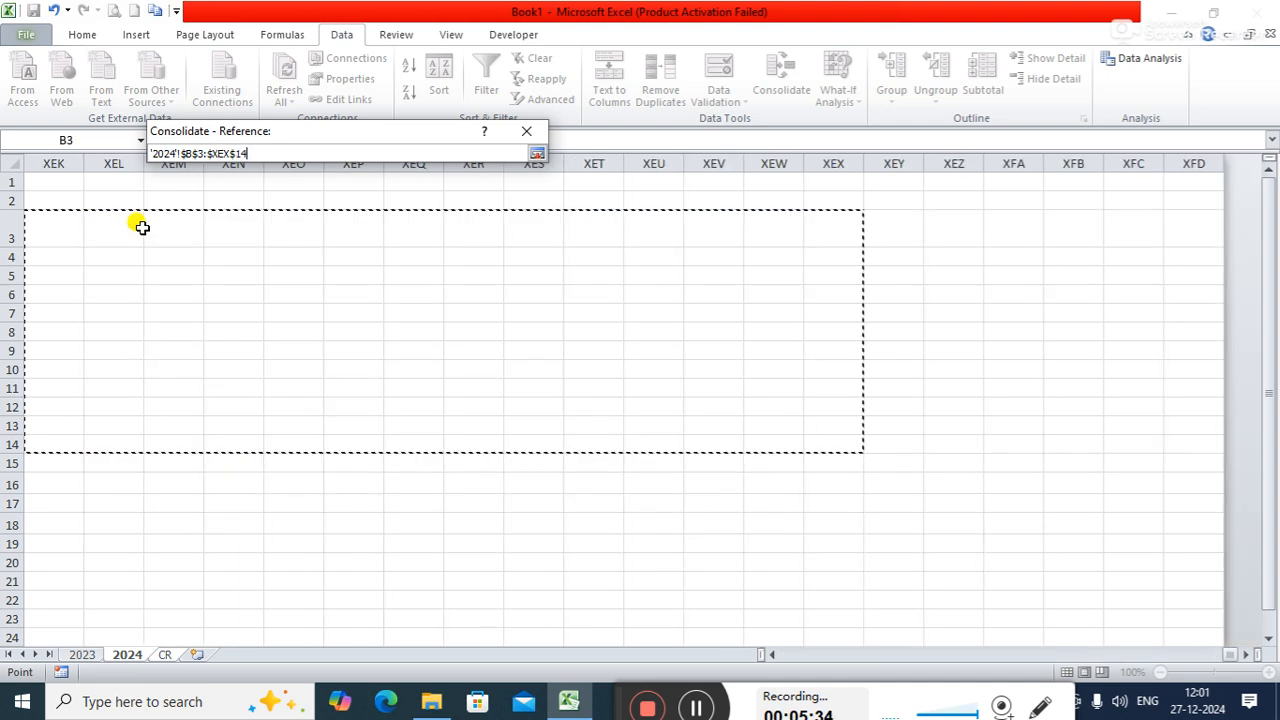
{"action": "key", "text": "ctrl+shift+Left"}
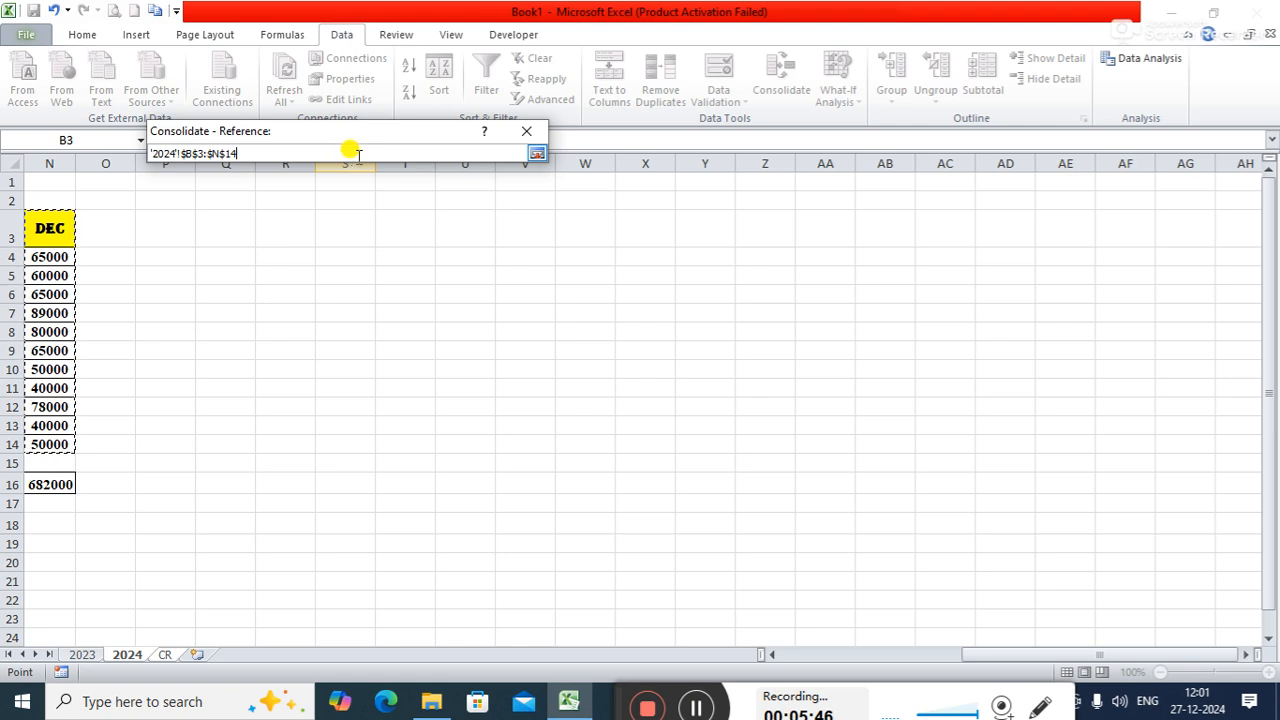
{"action": "left_click", "coordinate": [536, 153]}
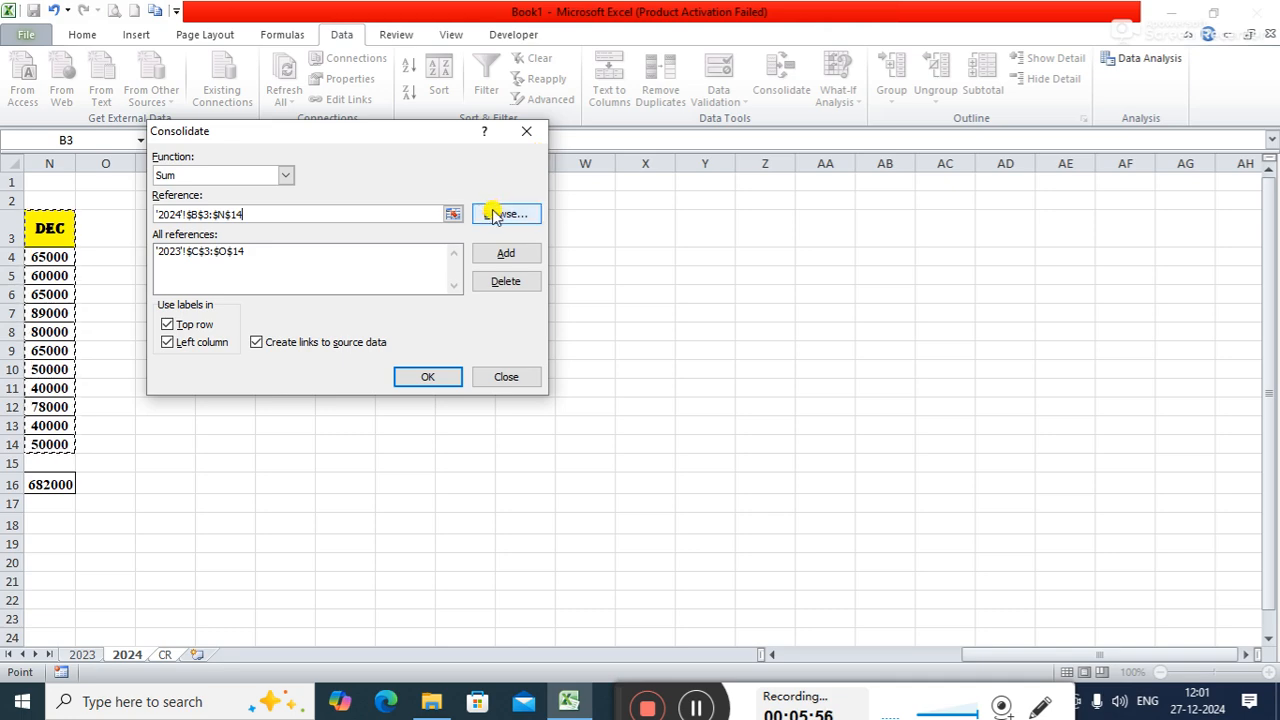
{"action": "left_click", "coordinate": [505, 255]}
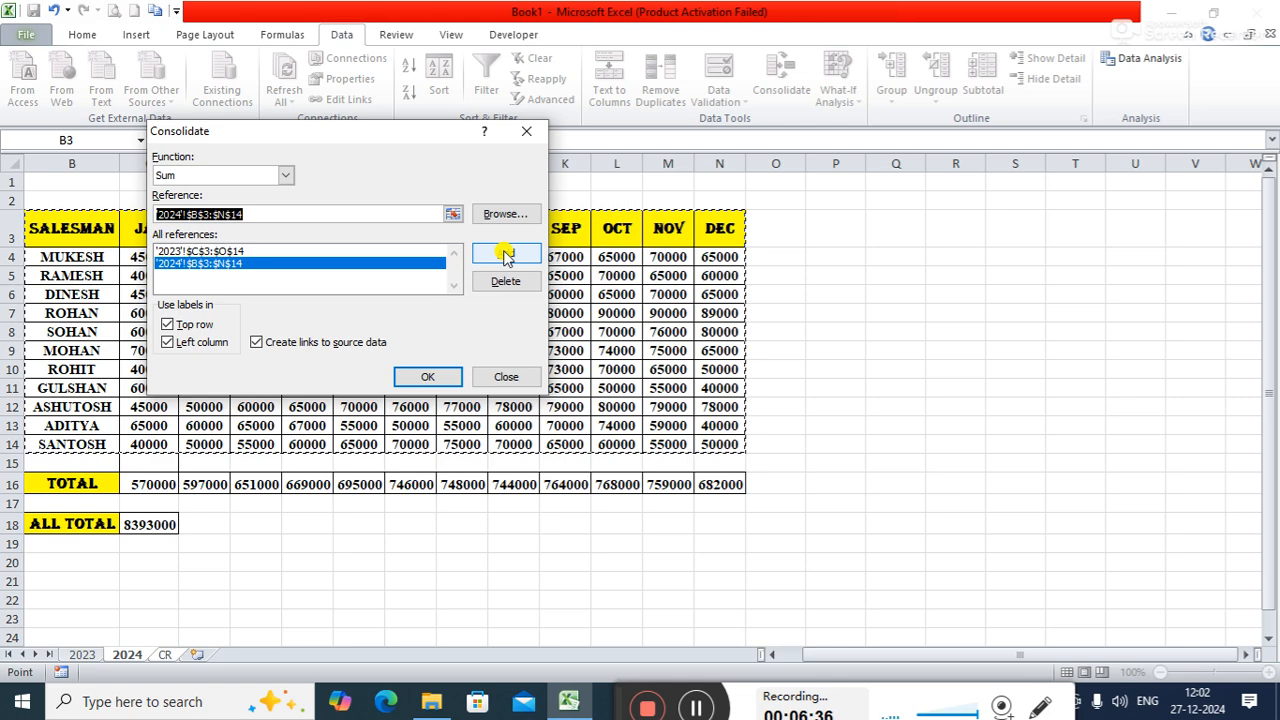
{"action": "left_click", "coordinate": [458, 378]}
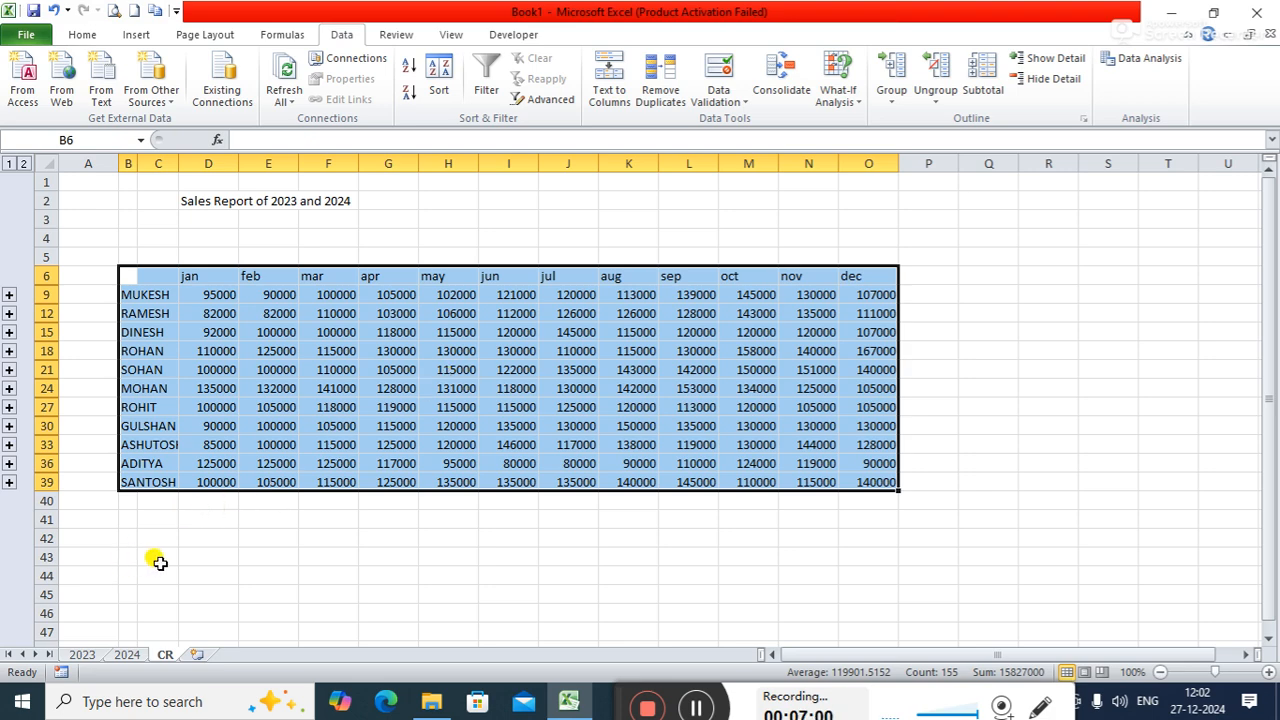
- Review the source tables on the 2023 and 2024 sheets, and return to the consolidated report on the CR sheet
{"action": "left_click", "coordinate": [84, 655]}
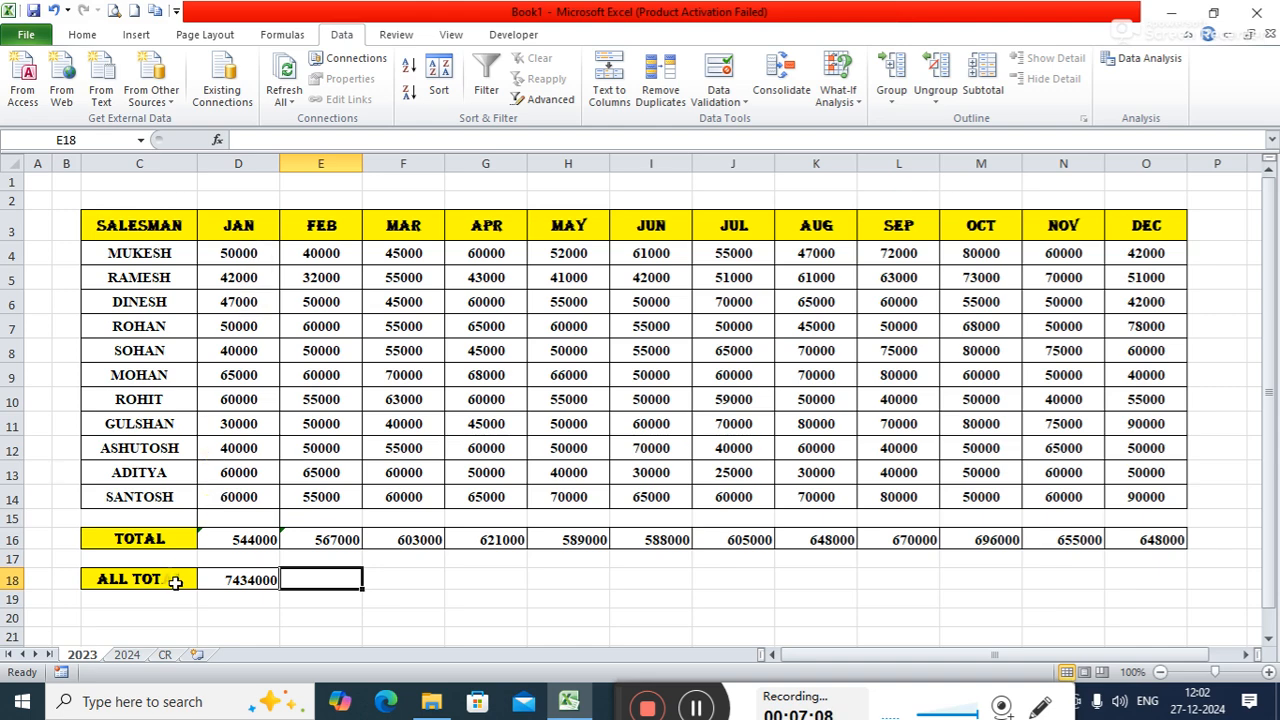
{"action": "left_click", "coordinate": [131, 656]}
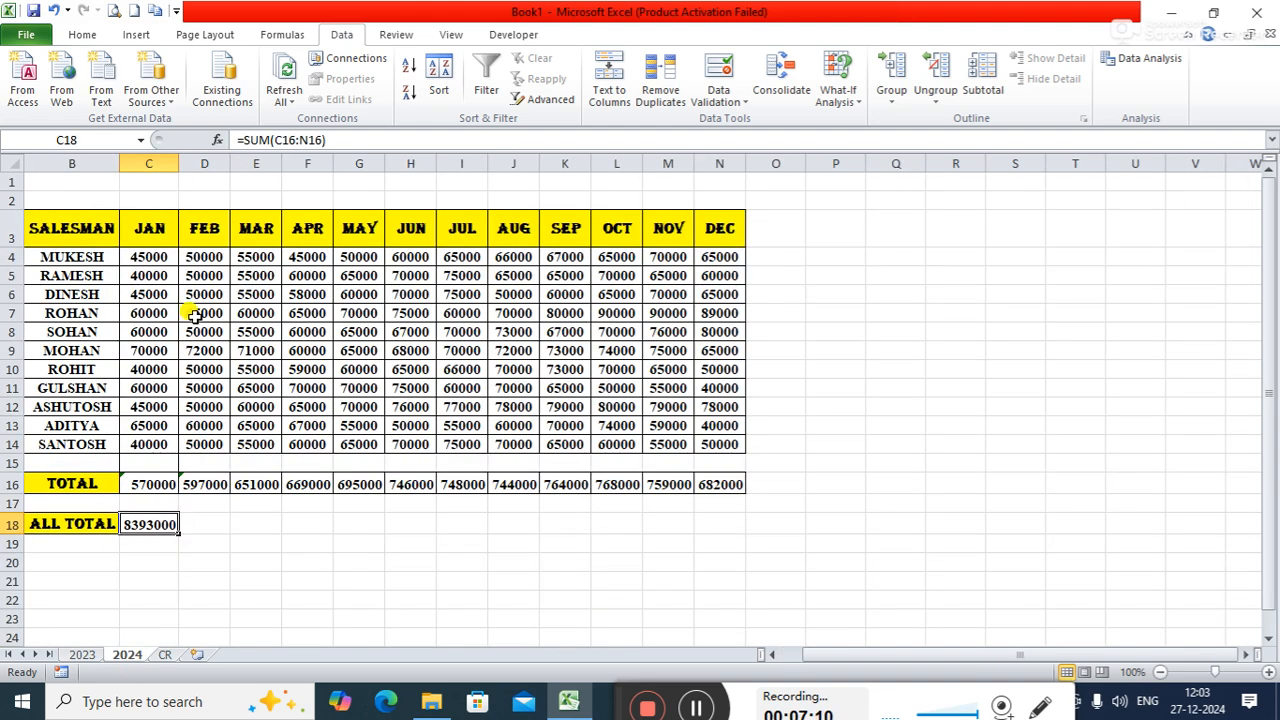
{"action": "left_click", "coordinate": [166, 655]}
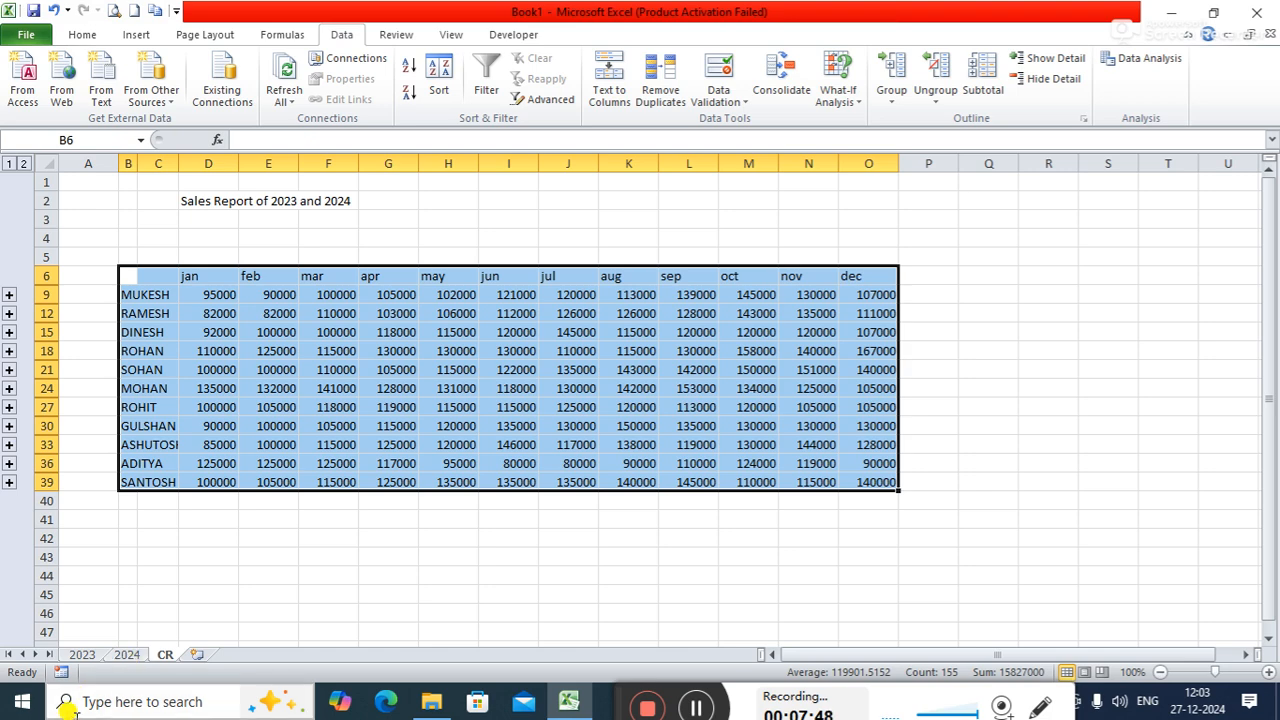
- Enter the label "Total" in cell C42 and "All total" in cell C44 below the consolidated table
{"action": "left_click", "coordinate": [147, 537]}
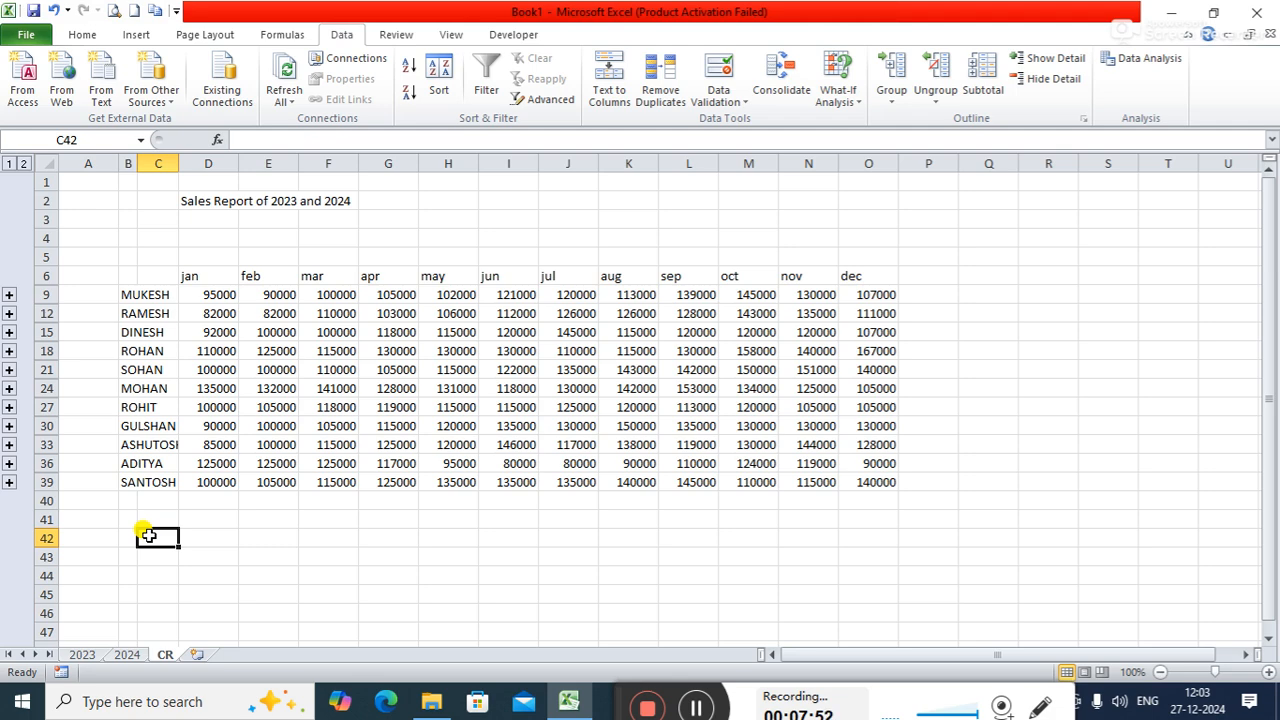
{"action": "type", "text": "Tota"}
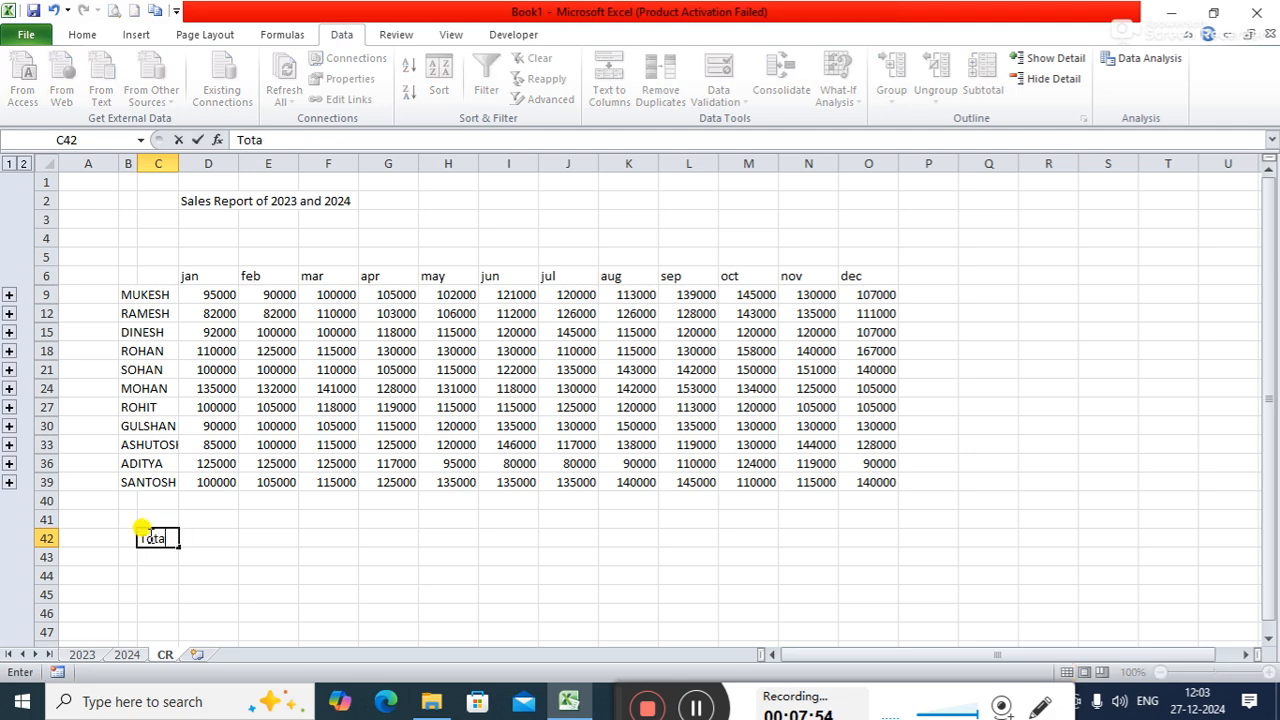
{"action": "type", "text": "l"}
{"action": "key", "text": "Return"}
{"action": "key", "text": "Return"}
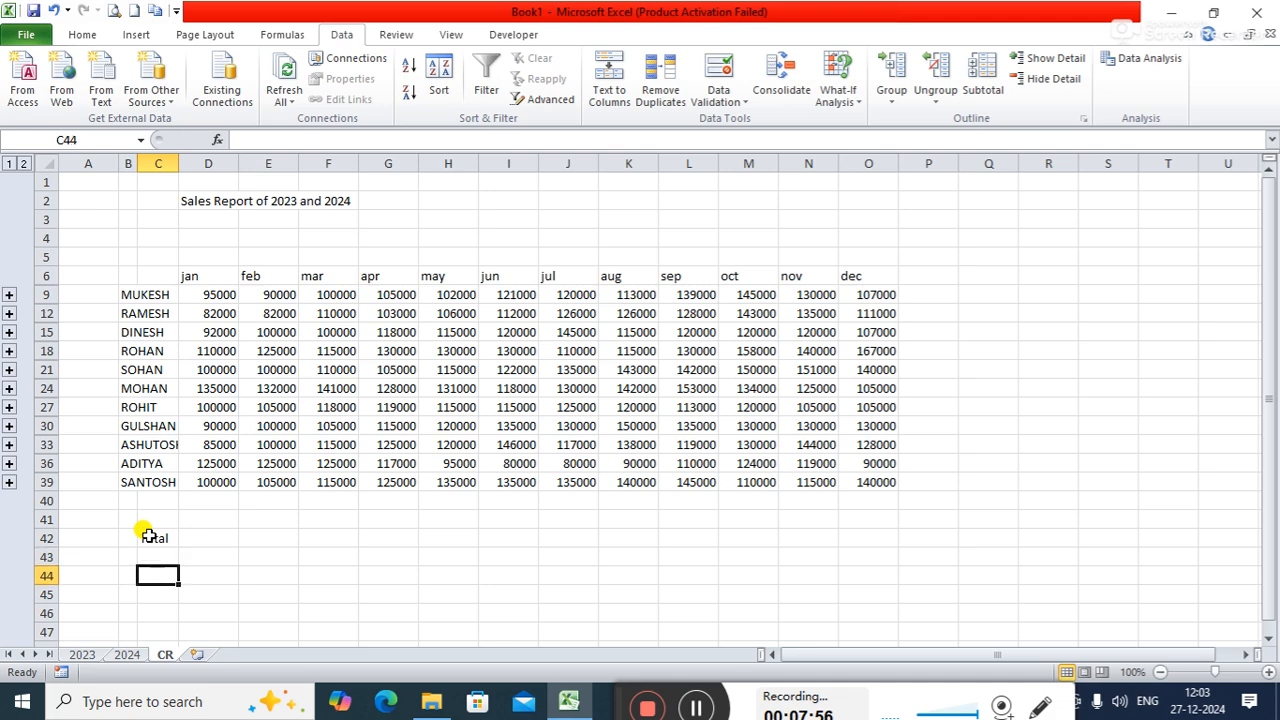
{"action": "type", "text": "All"}
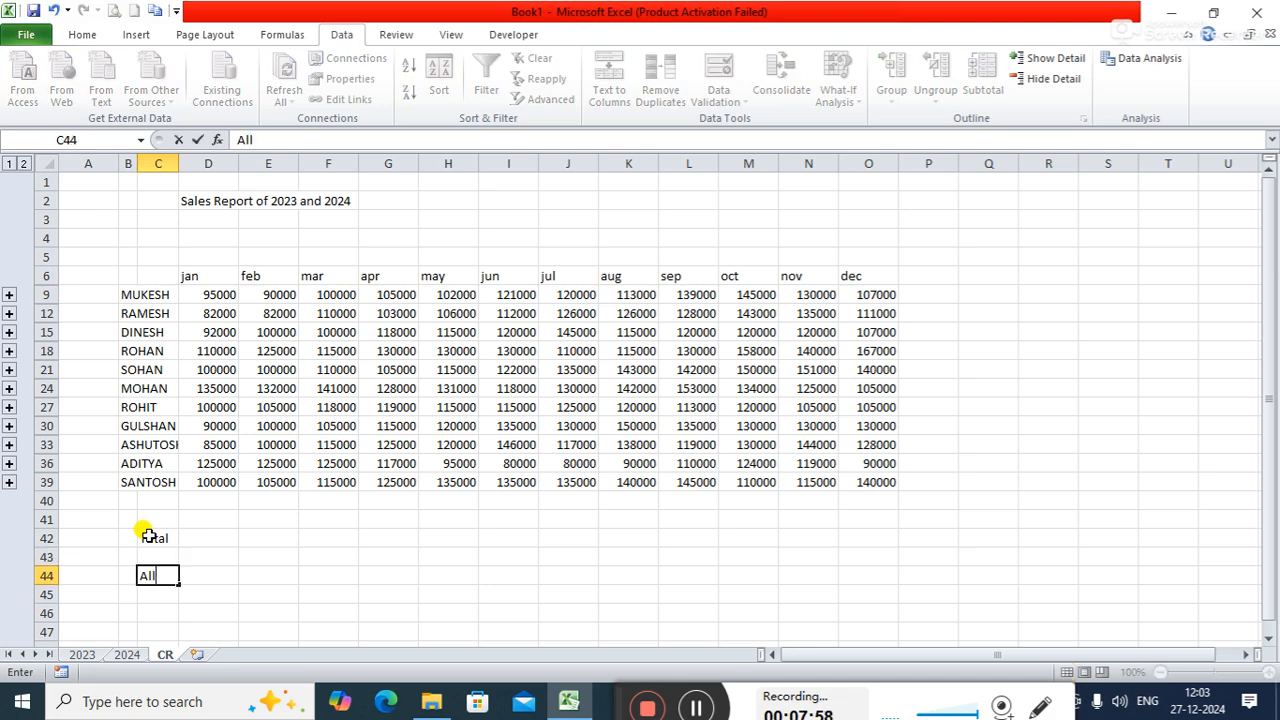
{"action": "type", "text": " total"}
{"action": "key", "text": "Tab"}
- Total the January column in cell D42 with the formula =sum(d9:d39)
{"action": "key", "text": "Up"}
{"action": "key", "text": "Up"}
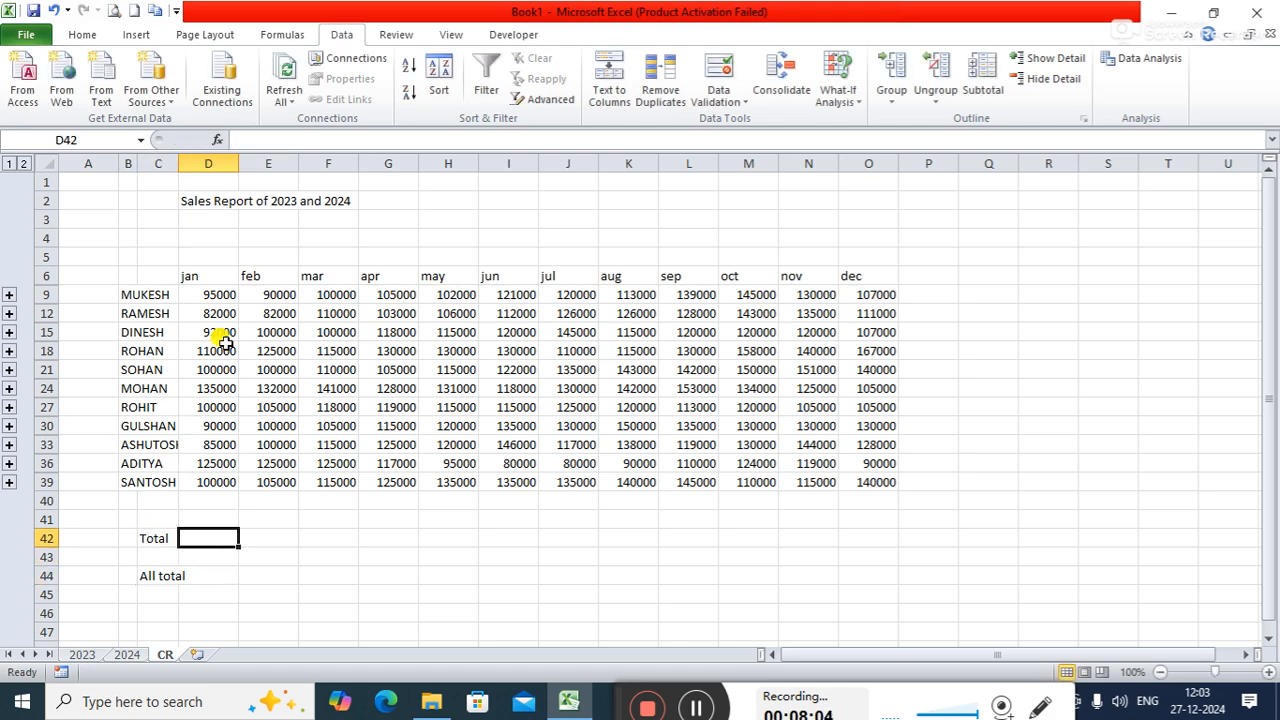
{"action": "type", "text": "=s"}
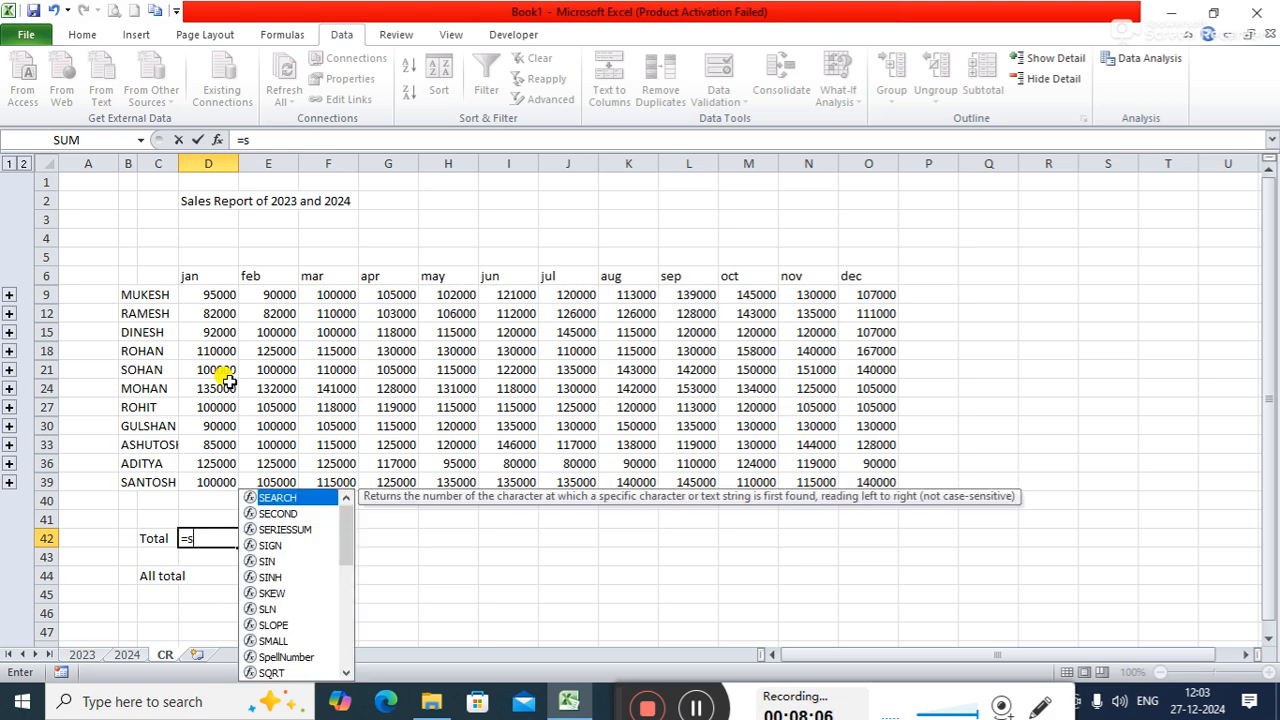
{"action": "type", "text": "um"}
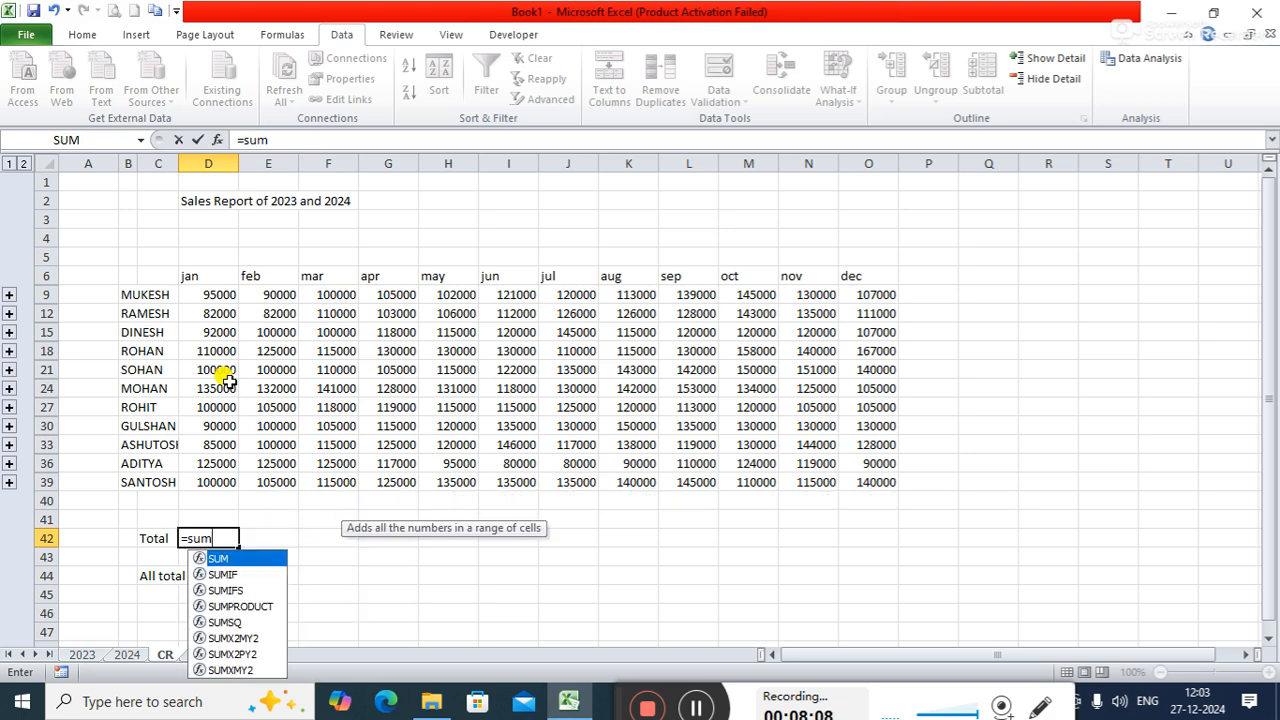
{"action": "type", "text": "("}
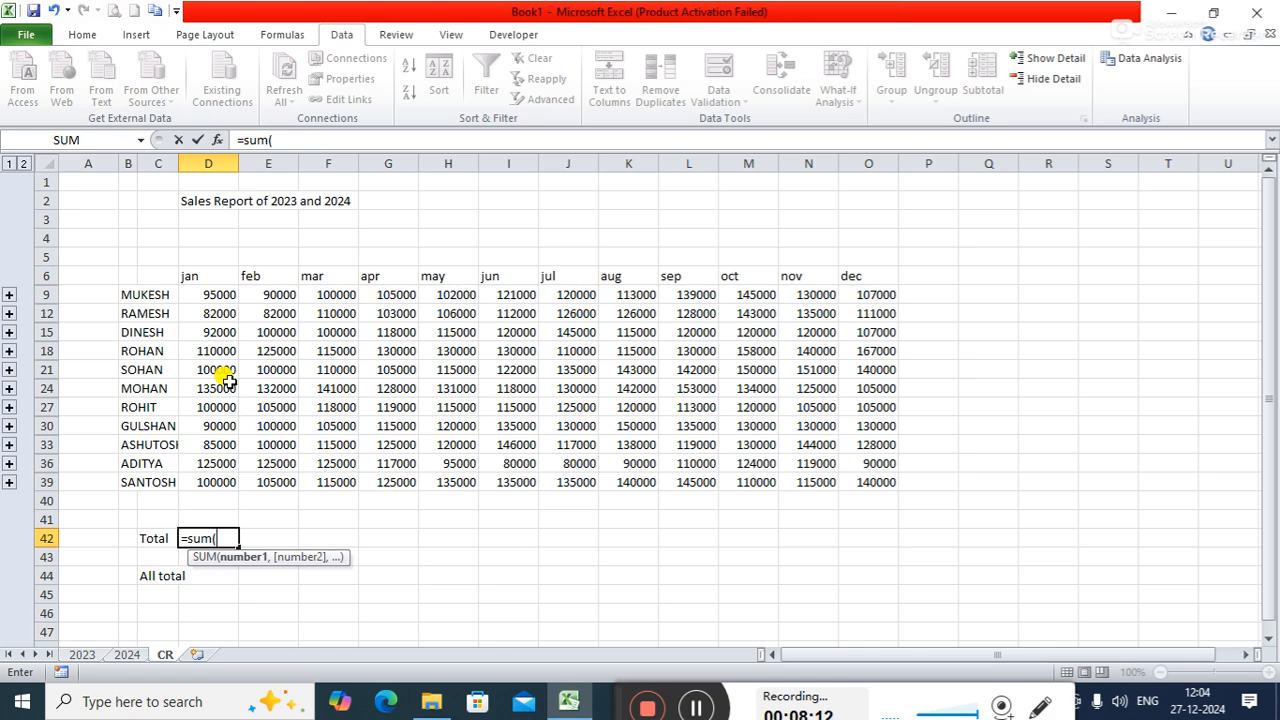
{"action": "type", "text": "d9:"}
{"action": "type", "text": "d3"}
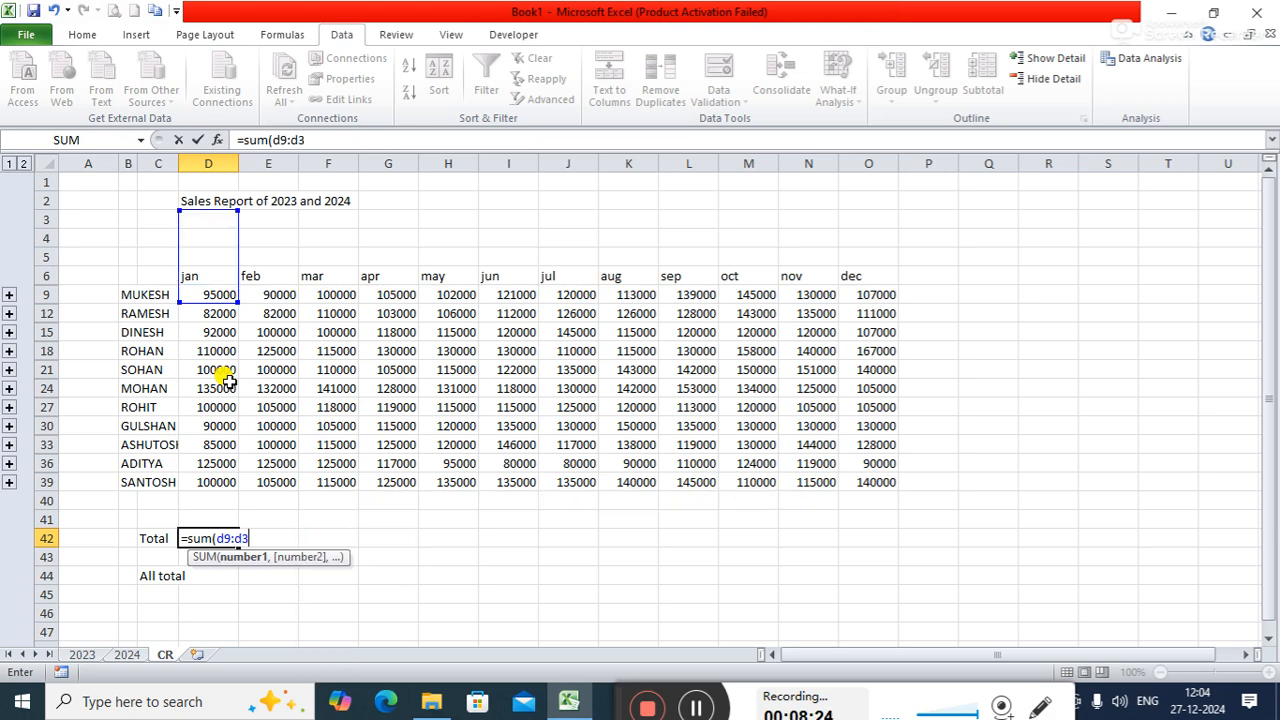
{"action": "type", "text": "9"}
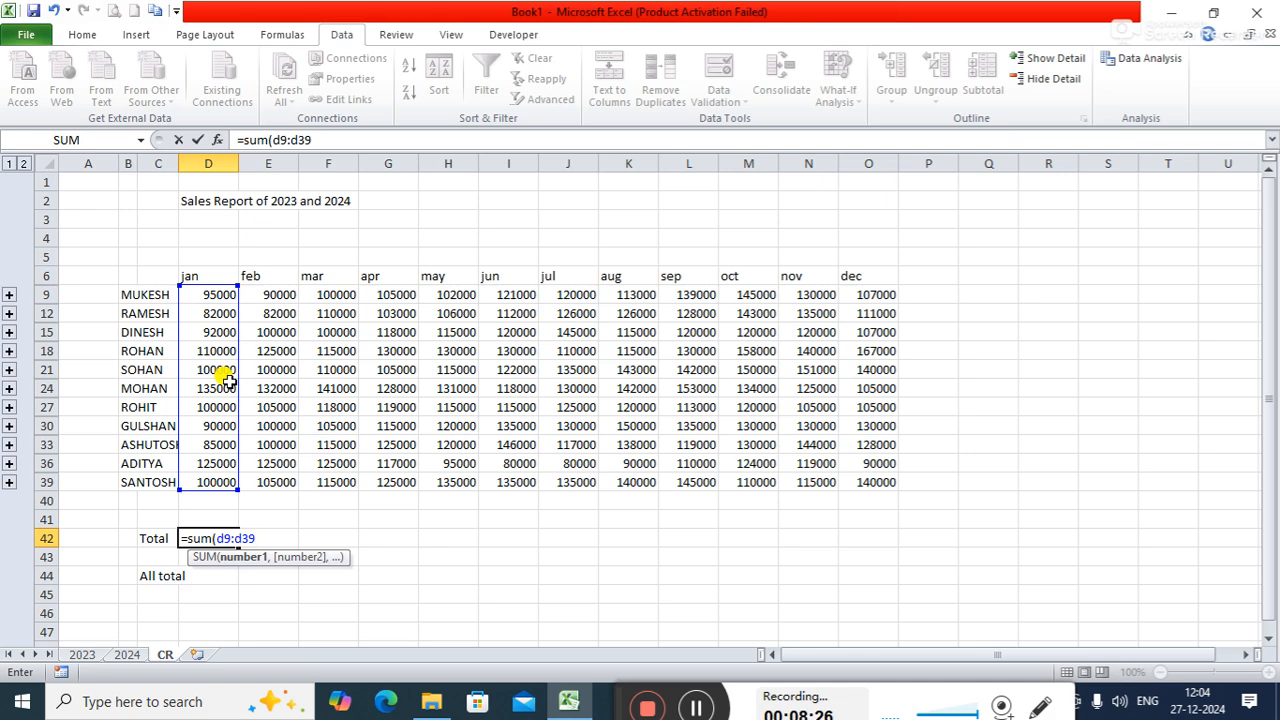
{"action": "type", "text": ")"}
{"action": "key", "text": "Return"}
- Total the February column in cell E42 with the formula =sum(e9:e39)
{"action": "key", "text": "Right"}
{"action": "key", "text": "Up"}
{"action": "type", "text": "=sum("}
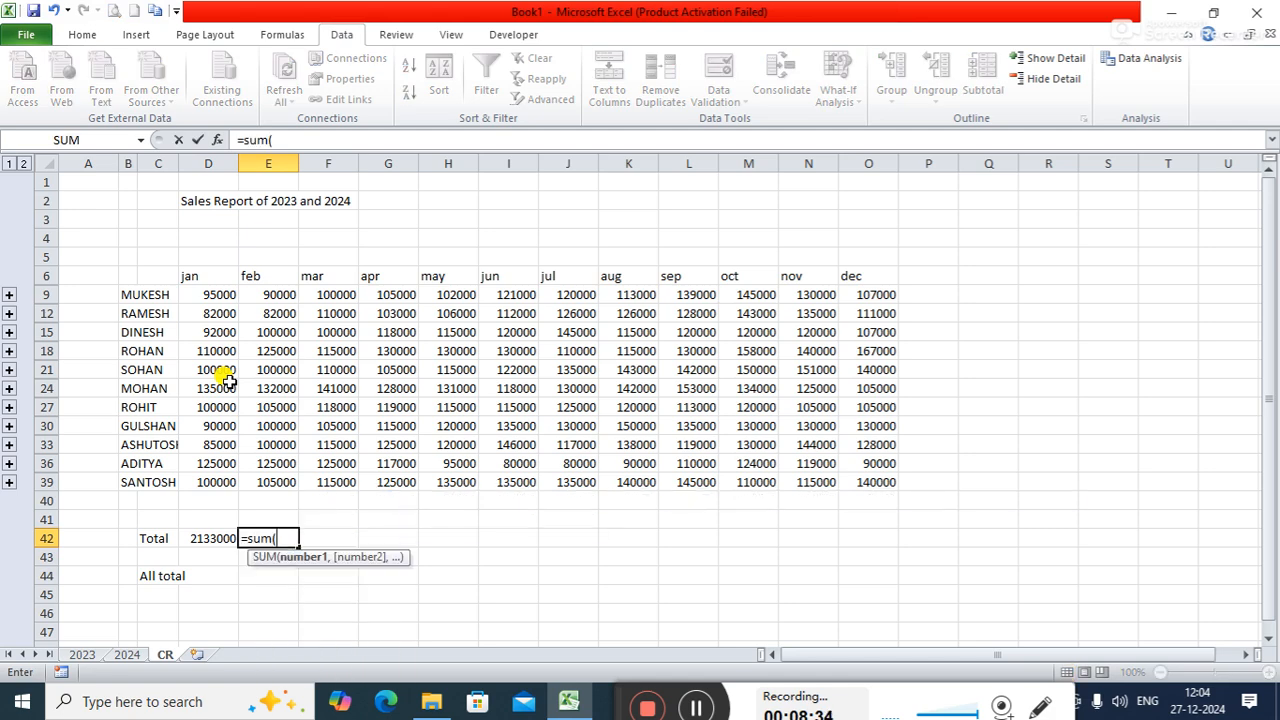
{"action": "type", "text": "e9:e"}
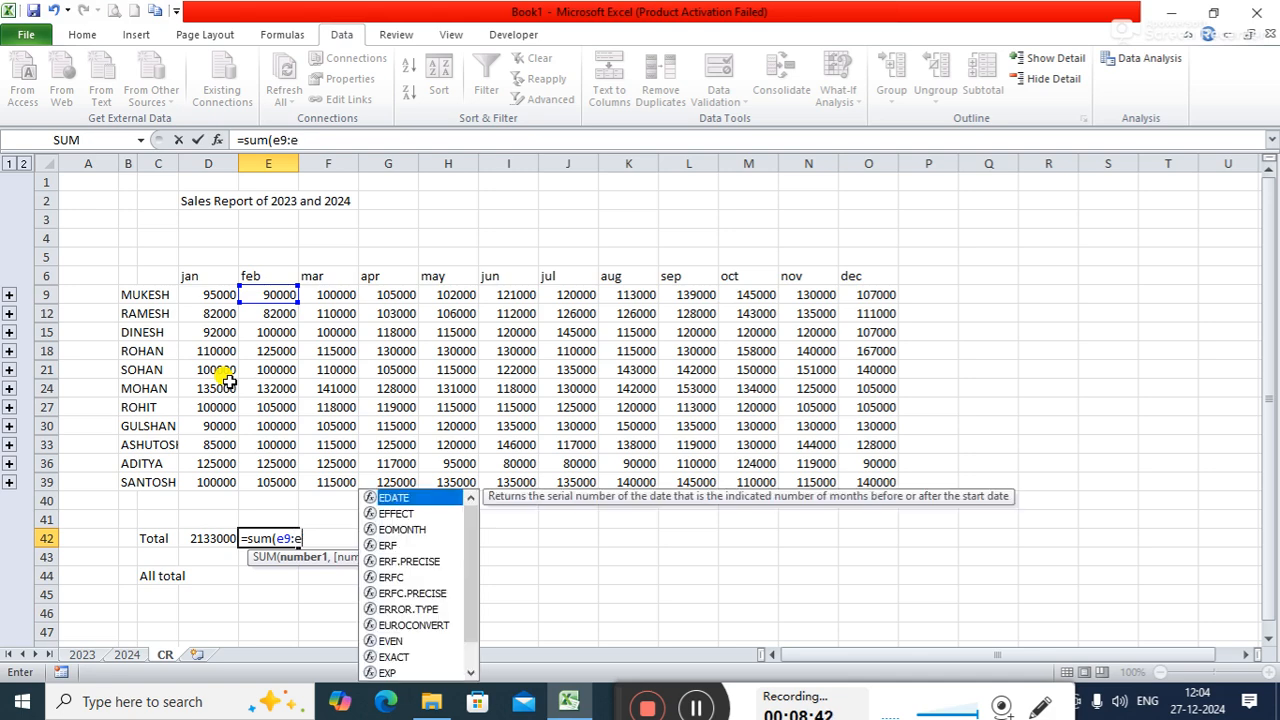
{"action": "type", "text": "39)"}
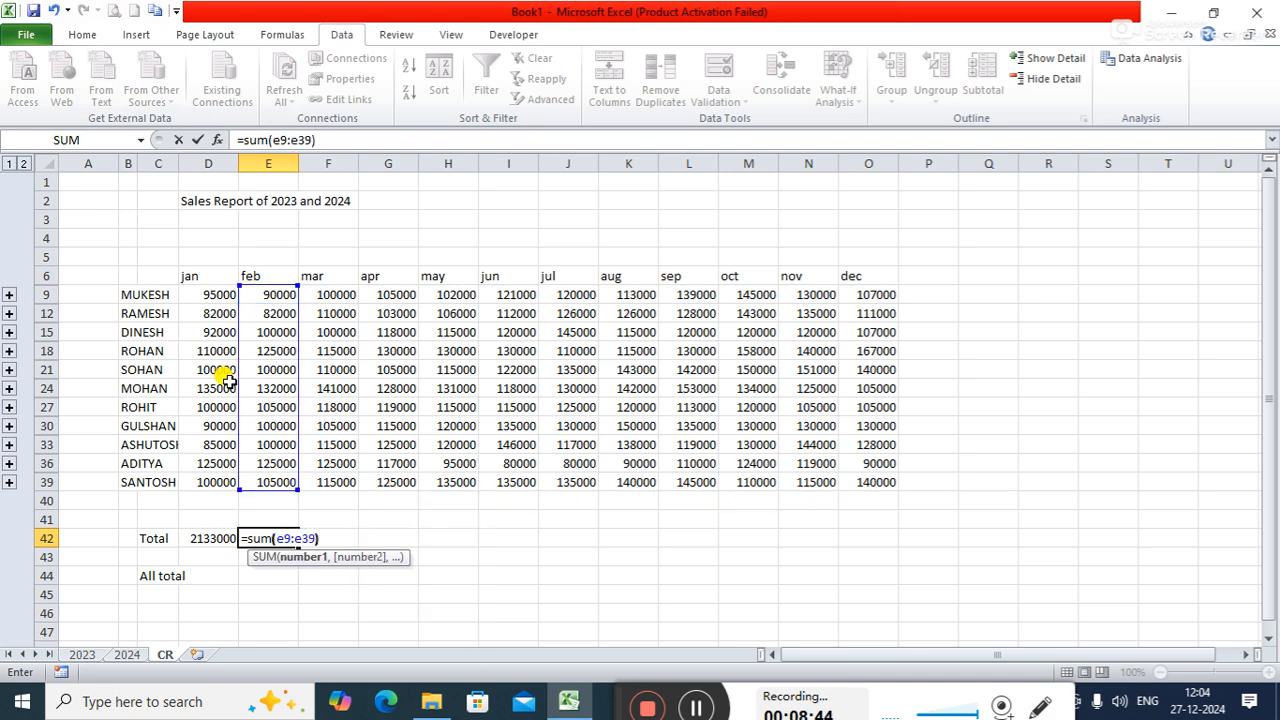
{"action": "key", "text": "Return"}
- Total the March column in cell F42 with the formula =sum(F9:F39)
{"action": "key", "text": "Right"}
{"action": "key", "text": "Up"}
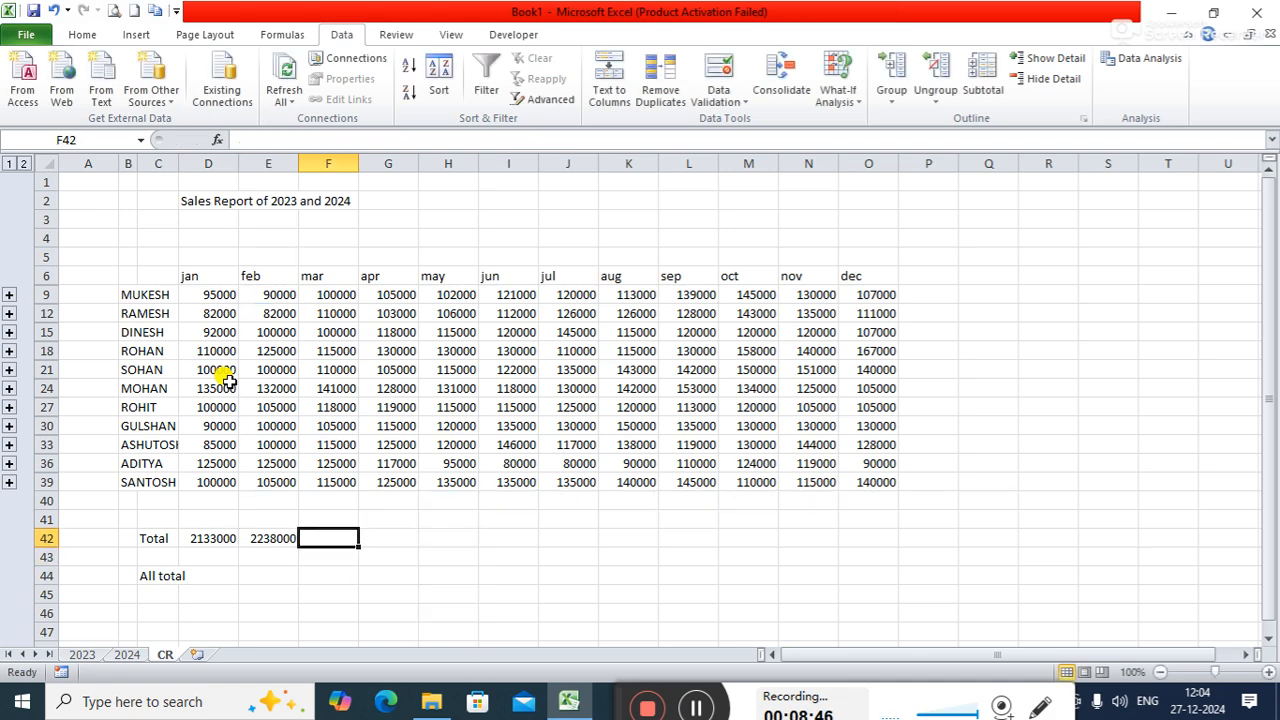
{"action": "type", "text": "=sum"}
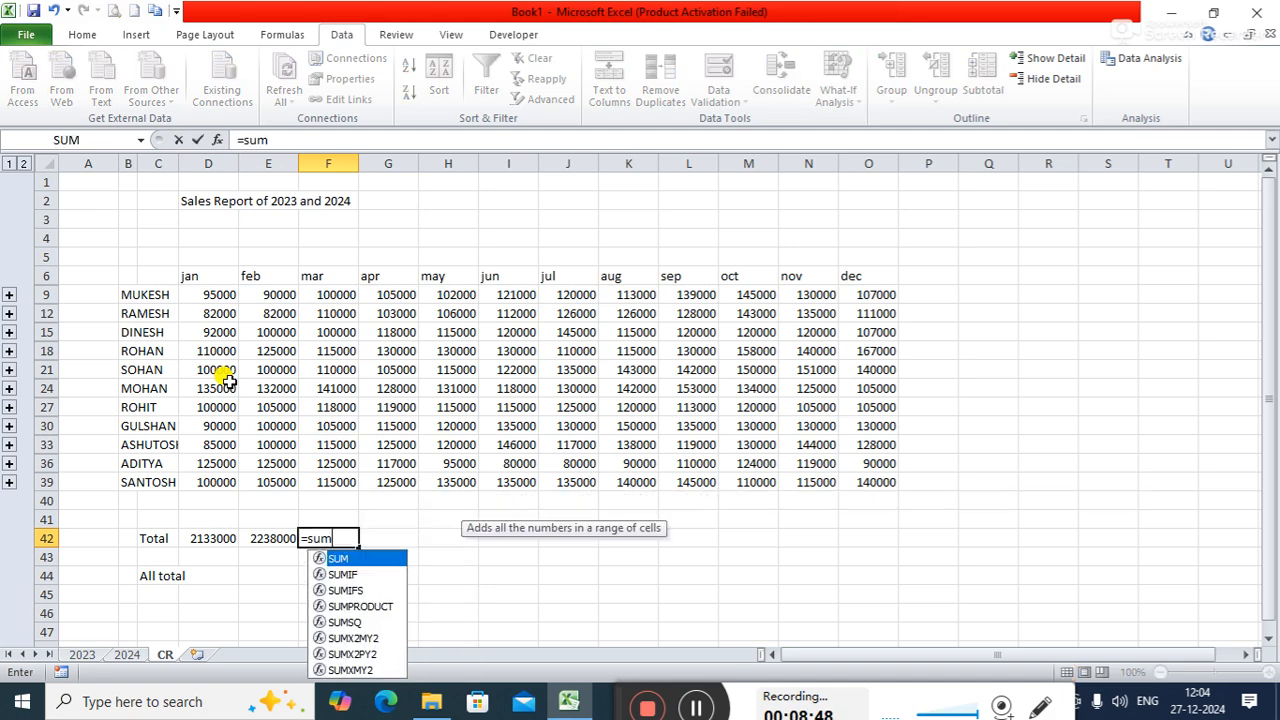
{"action": "type", "text": "("}
{"action": "left_click_drag", "start_coordinate": [338, 295], "coordinate": [343, 474]}
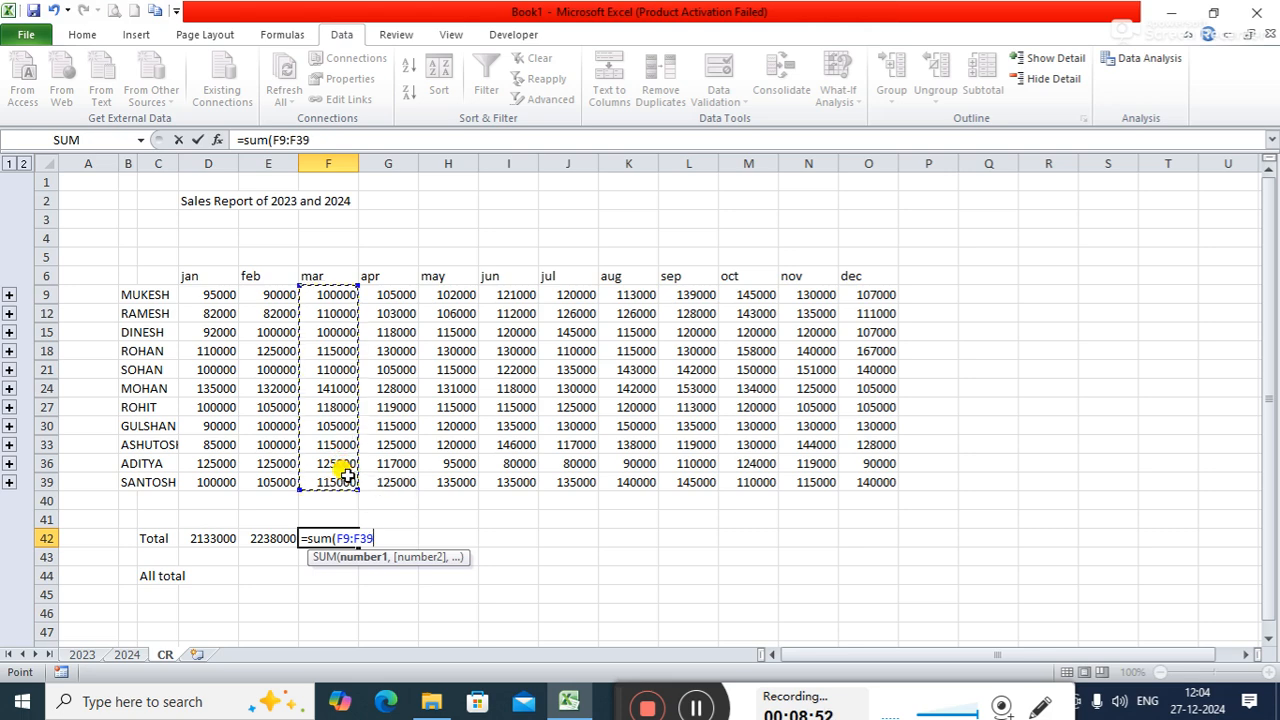
{"action": "type", "text": ")"}
{"action": "key", "text": "Return"}
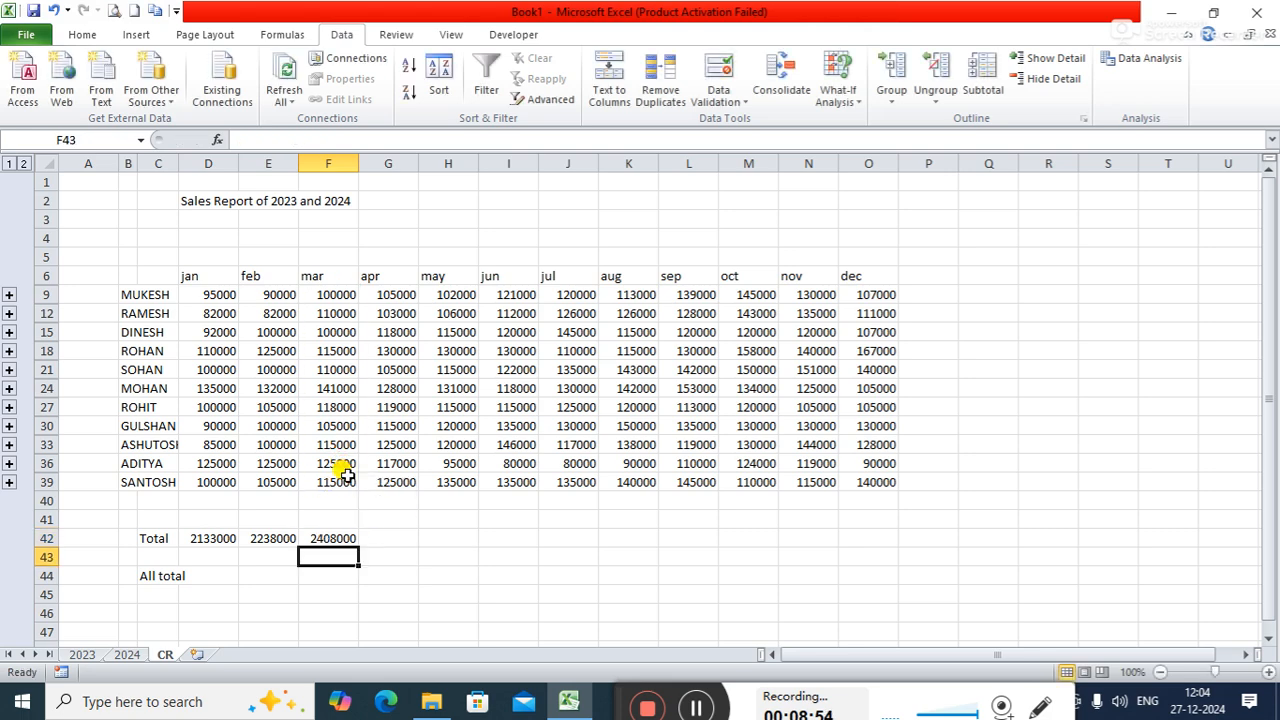
- Total the April column in cell G42 with a SUM formula covering rows 9 to 39
{"action": "key", "text": "Right"}
{"action": "key", "text": "Up"}
{"action": "type", "text": "="}
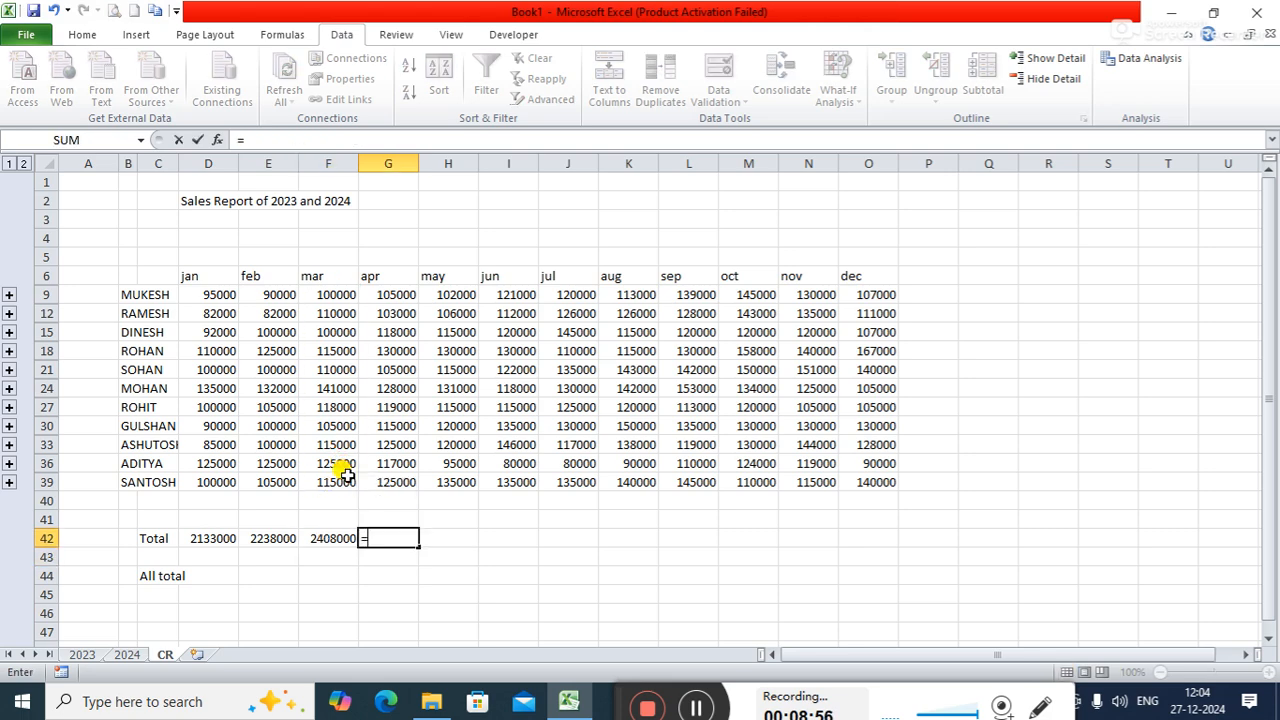
{"action": "type", "text": "s"}
{"action": "key", "text": "BackSpace"}
{"action": "type", "text": "sum("}
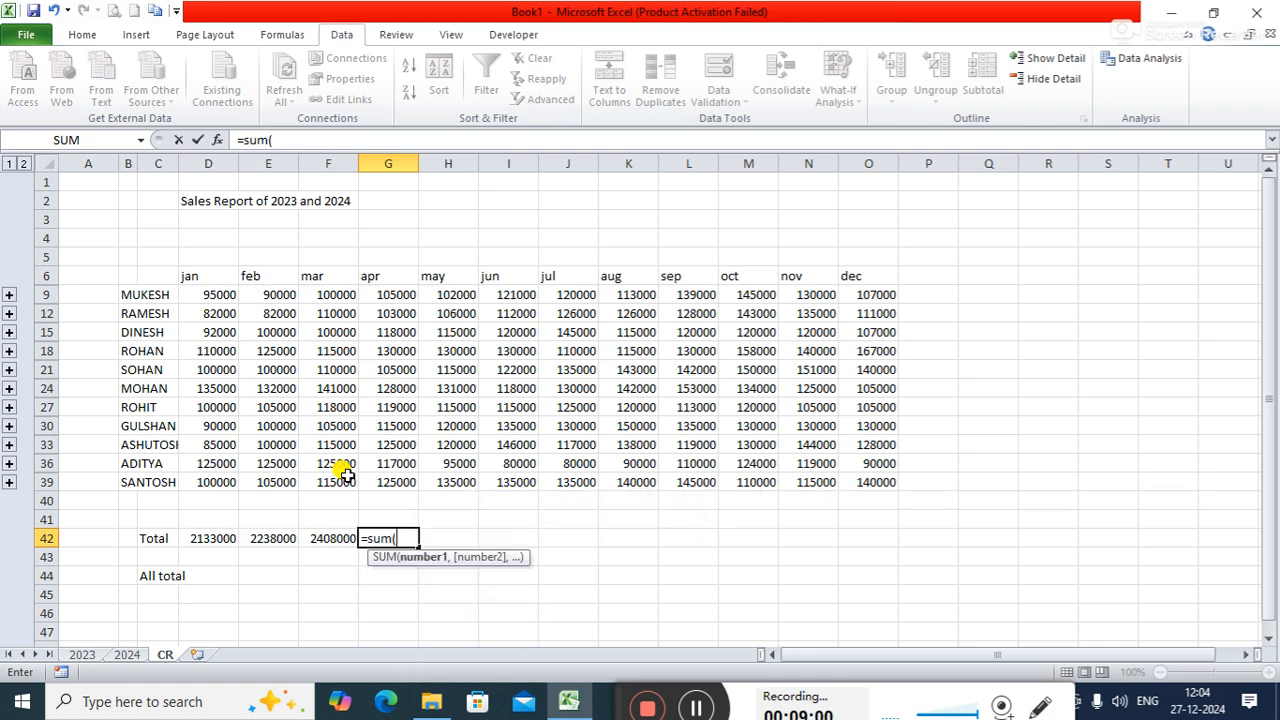
{"action": "left_click_drag", "start_coordinate": [391, 292], "coordinate": [391, 482]}
{"action": "type", "text": ")"}
{"action": "key", "text": "Return"}
- Total the May column in cell H42 with the formula =sum(H9:H39)
{"action": "key", "text": "Right"}
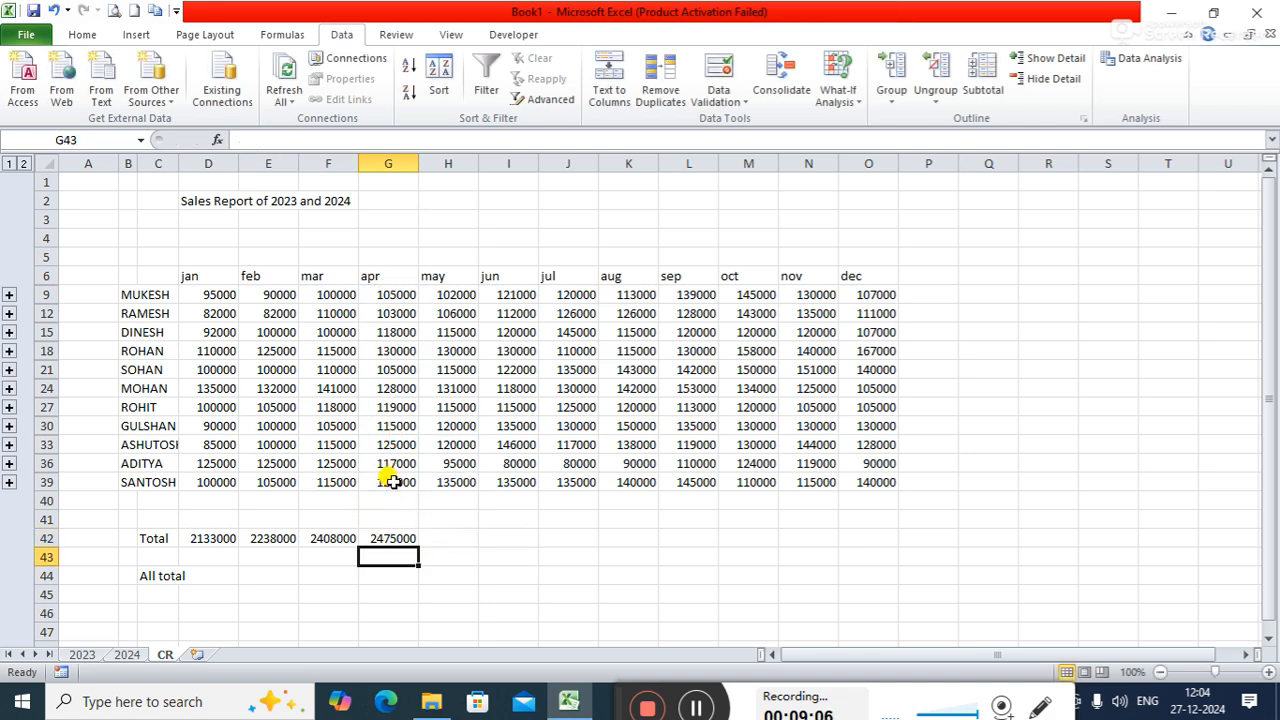
{"action": "key", "text": "Up"}
{"action": "type", "text": "="}
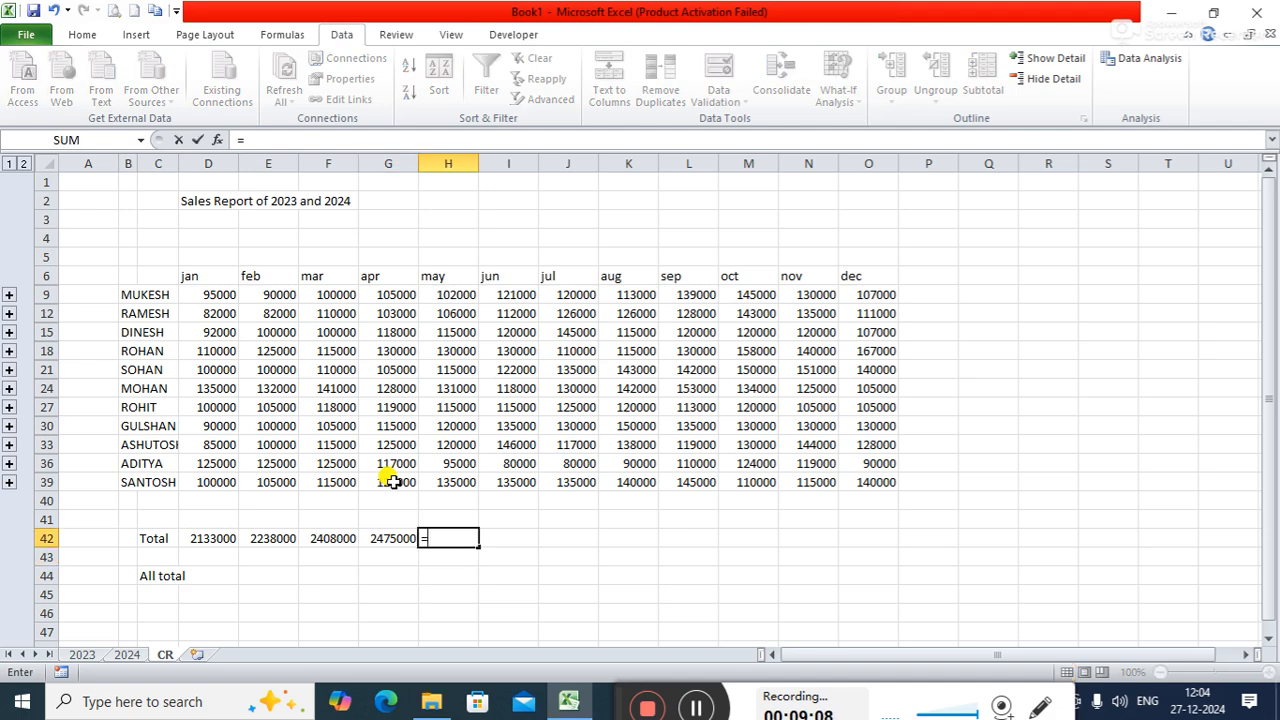
{"action": "type", "text": "sum("}
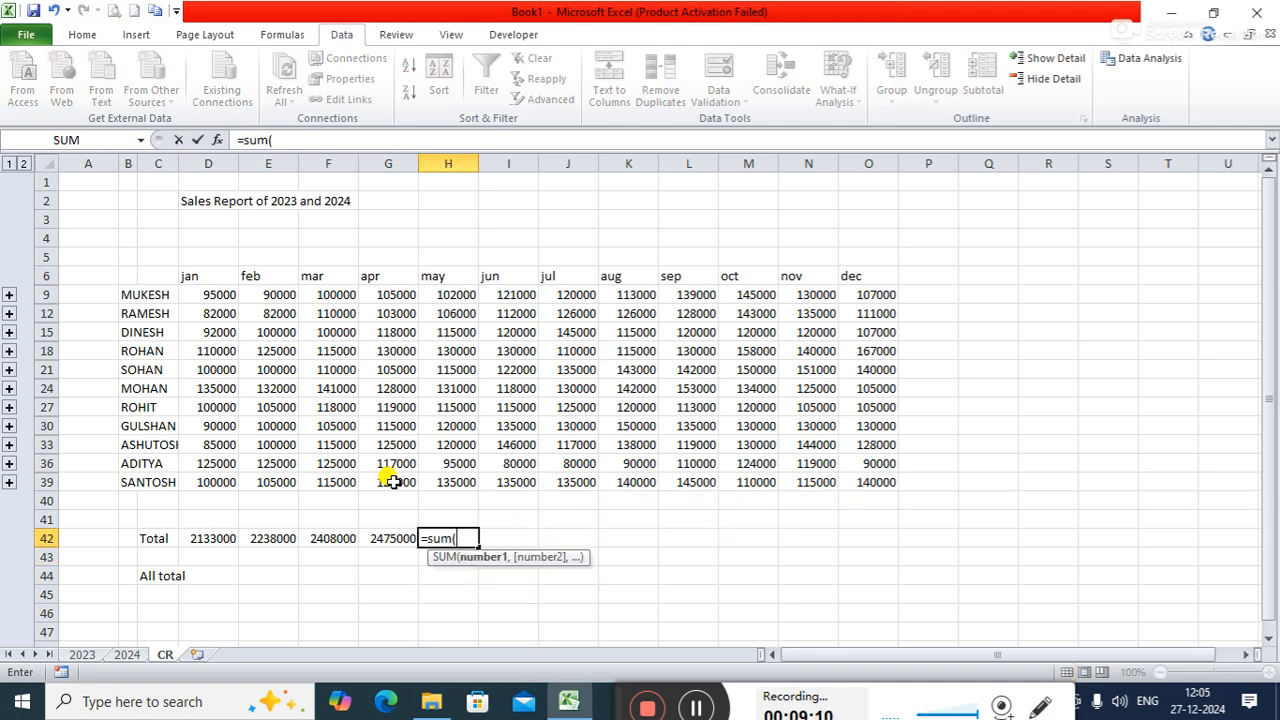
{"action": "left_click_drag", "start_coordinate": [457, 292], "coordinate": [475, 490]}
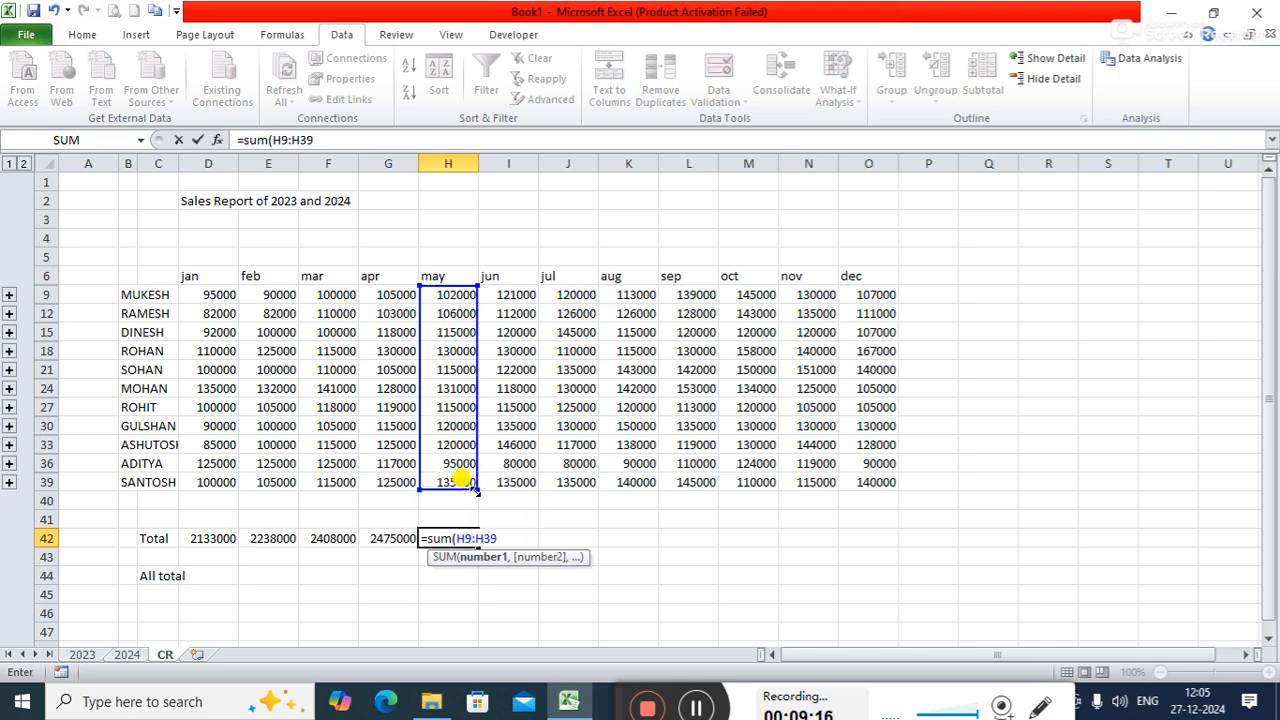
{"action": "type", "text": ")"}
{"action": "key", "text": "Return"}
- Total the June column in cell I42 with the formula =sum(I9:I39)
{"action": "key", "text": "Right"}
{"action": "key", "text": "Up"}
{"action": "type", "text": "=sum("}
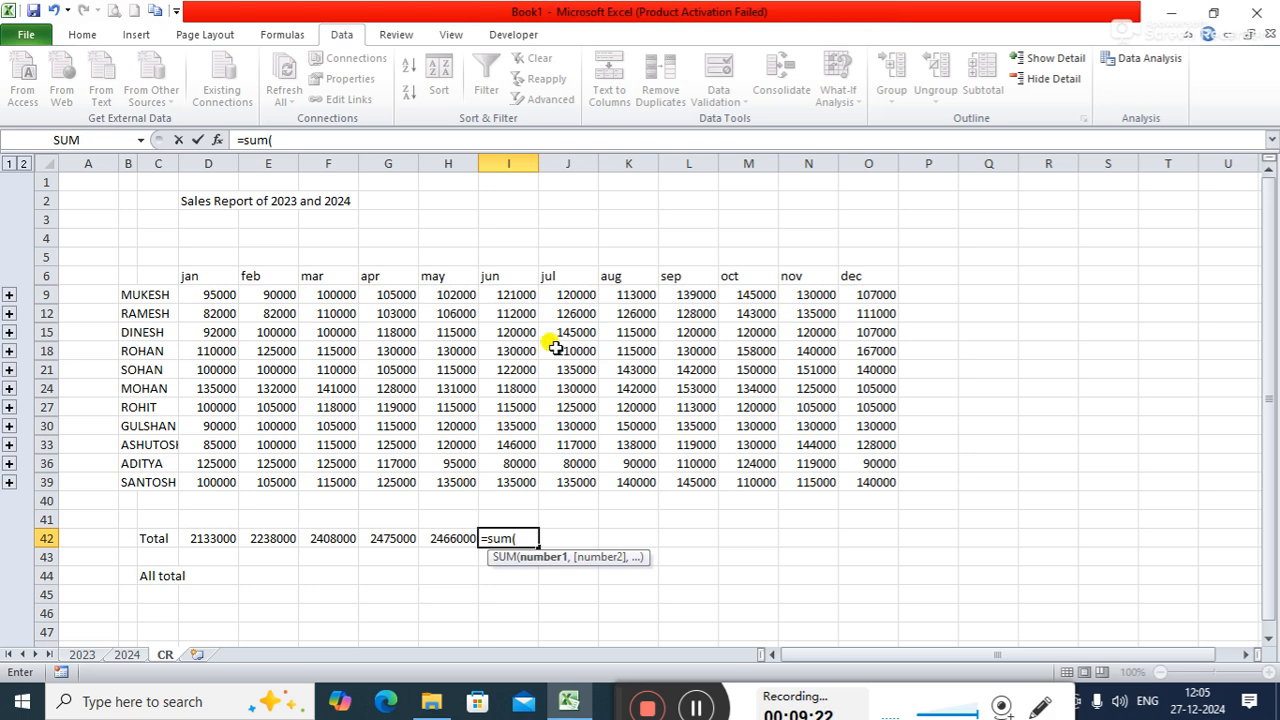
{"action": "left_click_drag", "start_coordinate": [515, 292], "coordinate": [517, 480]}
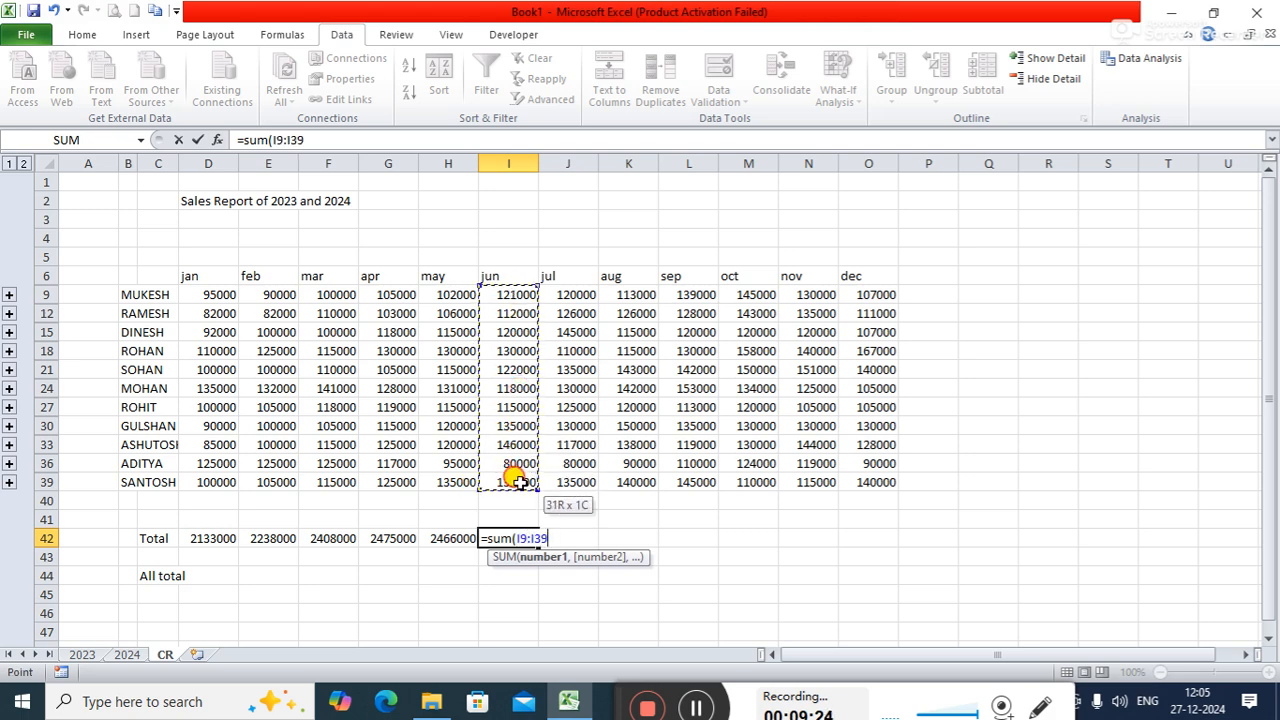
{"action": "type", "text": ")"}
{"action": "key", "text": "Tab"}
- Total the July column in cell J42 with a SUM formula covering rows 9 to 39
{"action": "type", "text": "=sum("}
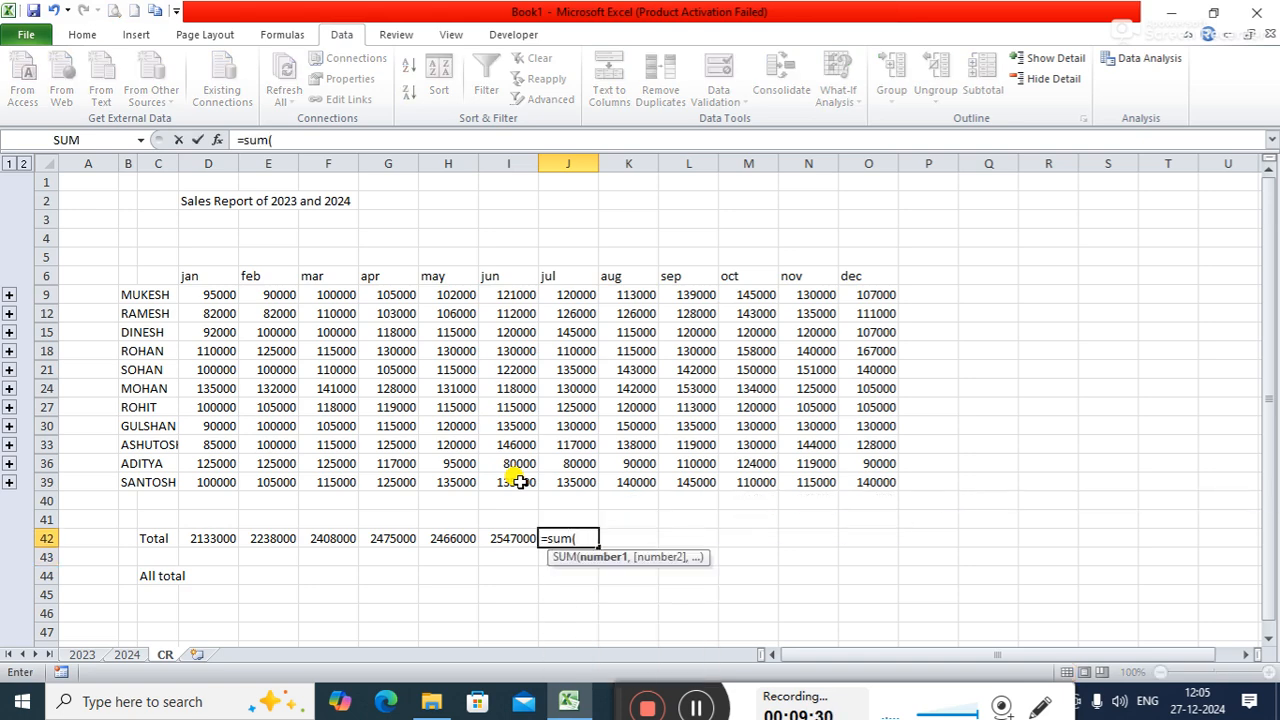
{"action": "left_click", "coordinate": [582, 295]}
{"action": "left_click_drag", "start_coordinate": [582, 295], "coordinate": [573, 472]}
{"action": "type", "text": ")"}
{"action": "key", "text": "Return"}
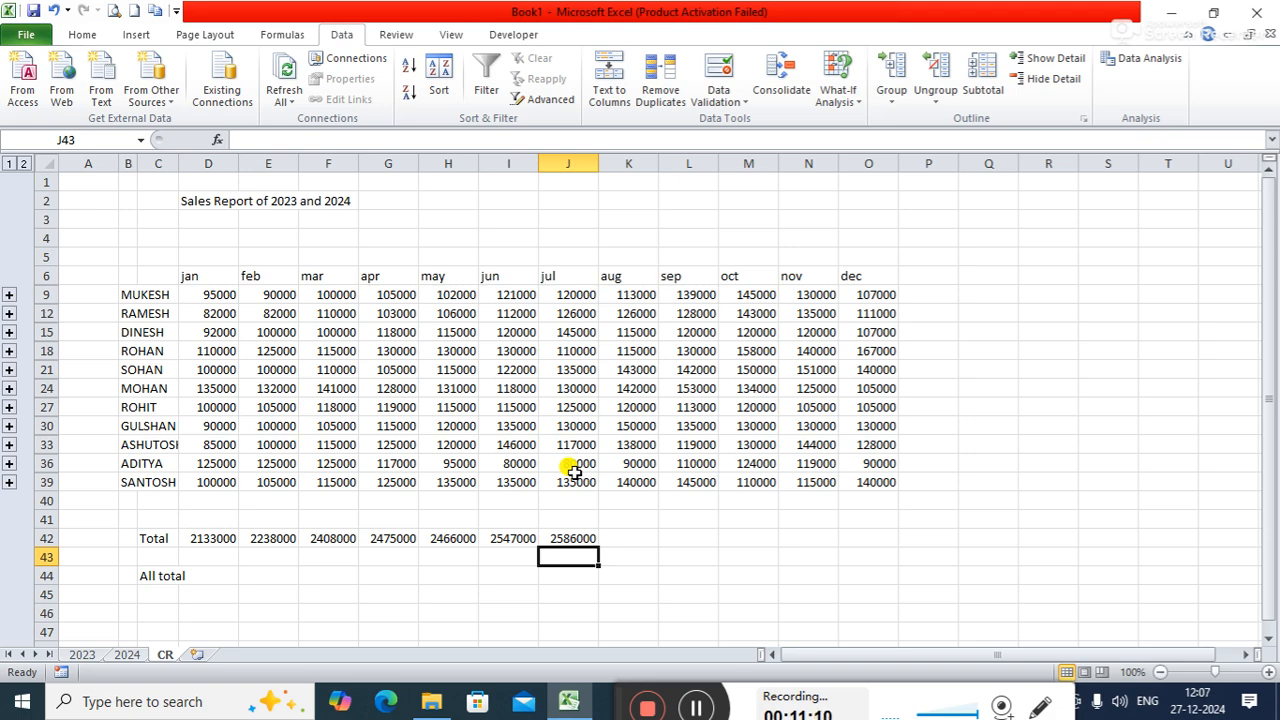
- Total the August column in cell K42 with the formula =sum(K9:K39)
{"action": "key", "text": "Right"}
{"action": "key", "text": "Up"}
{"action": "type", "text": "=sum"}
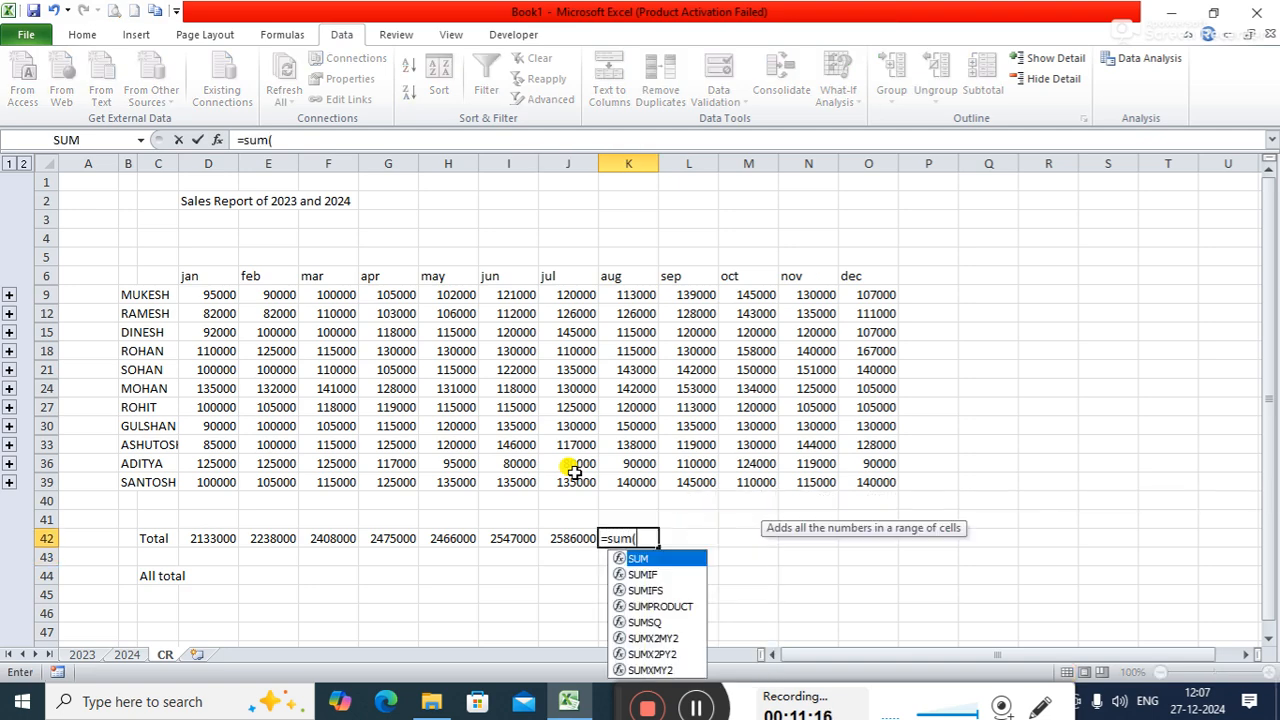
{"action": "type", "text": "("}
{"action": "left_click_drag", "start_coordinate": [650, 297], "coordinate": [645, 485]}
{"action": "type", "text": ")"}
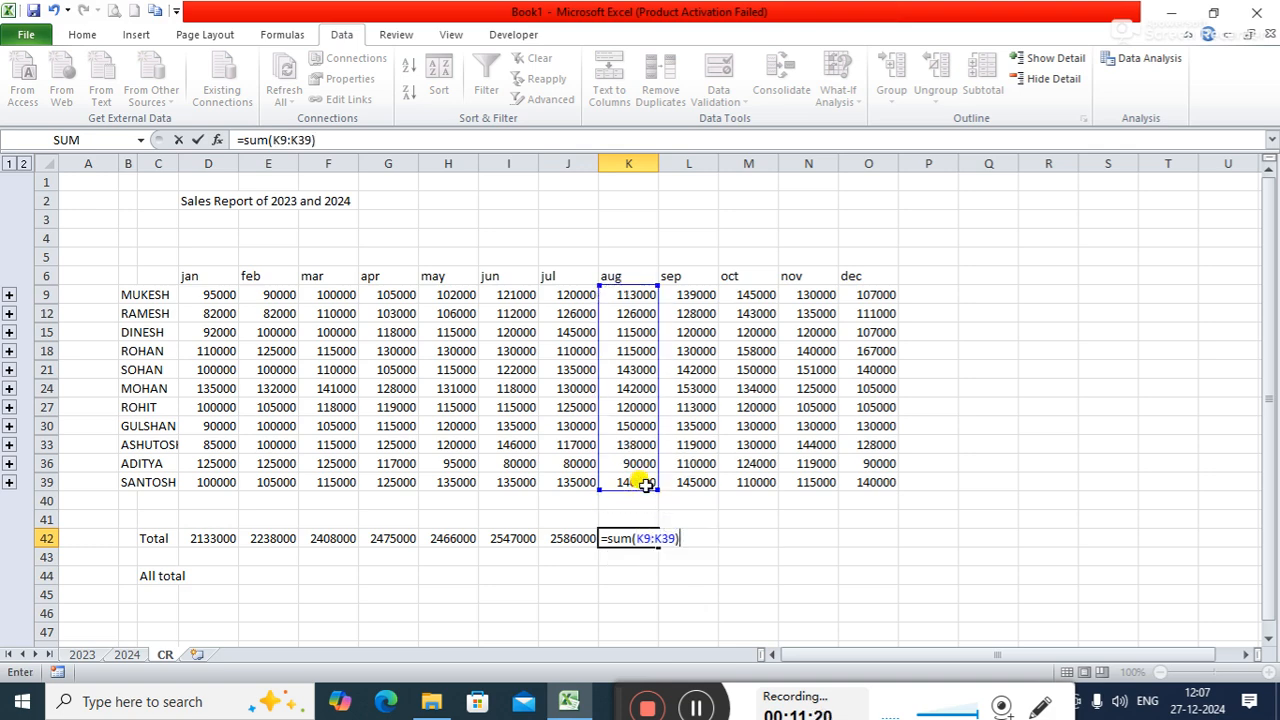
{"action": "key", "text": "Return"}
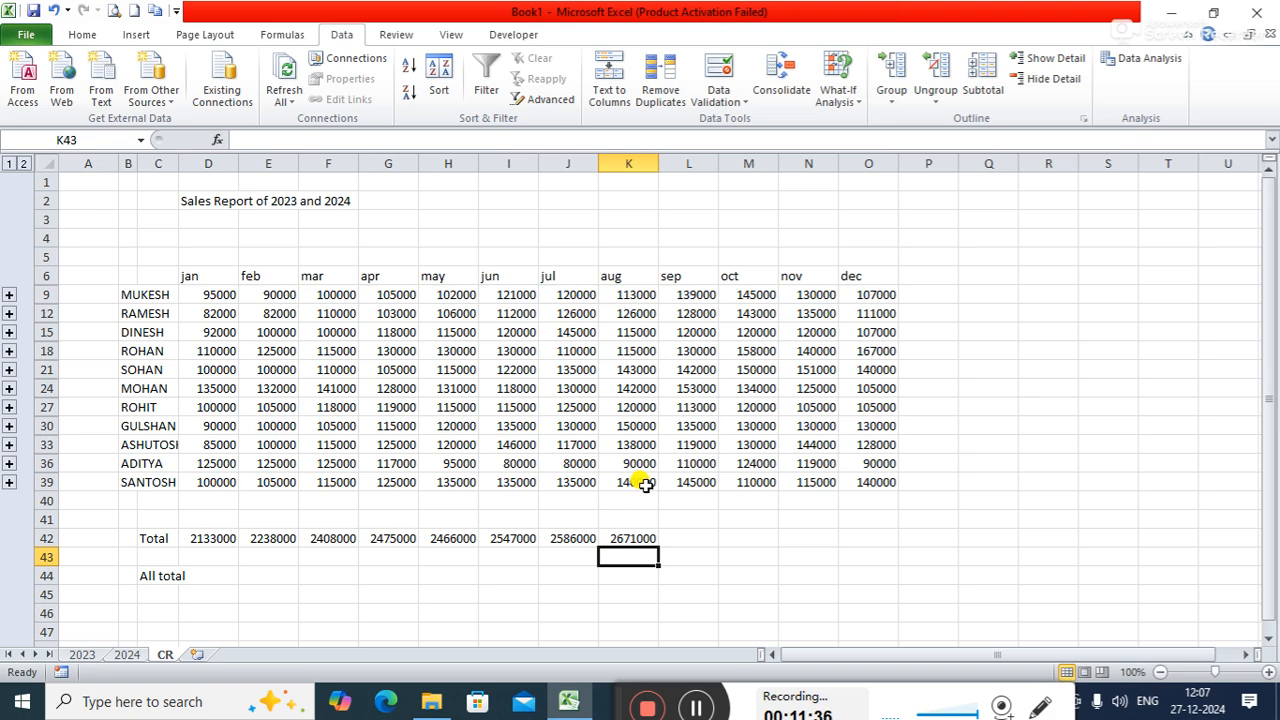
- Add a new blank worksheet after the CR sheet and look at the available What-If Analysis tools
{"action": "left_click", "coordinate": [195, 655]}
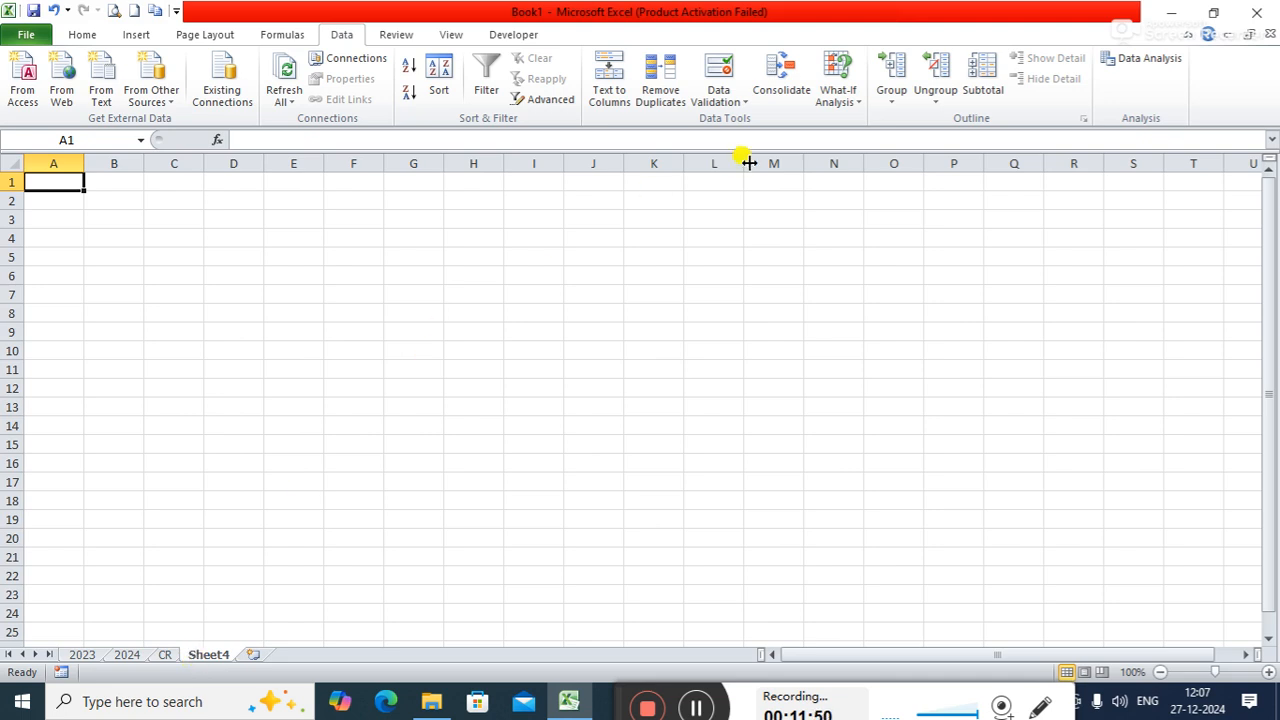
{"action": "left_click", "coordinate": [853, 104]}
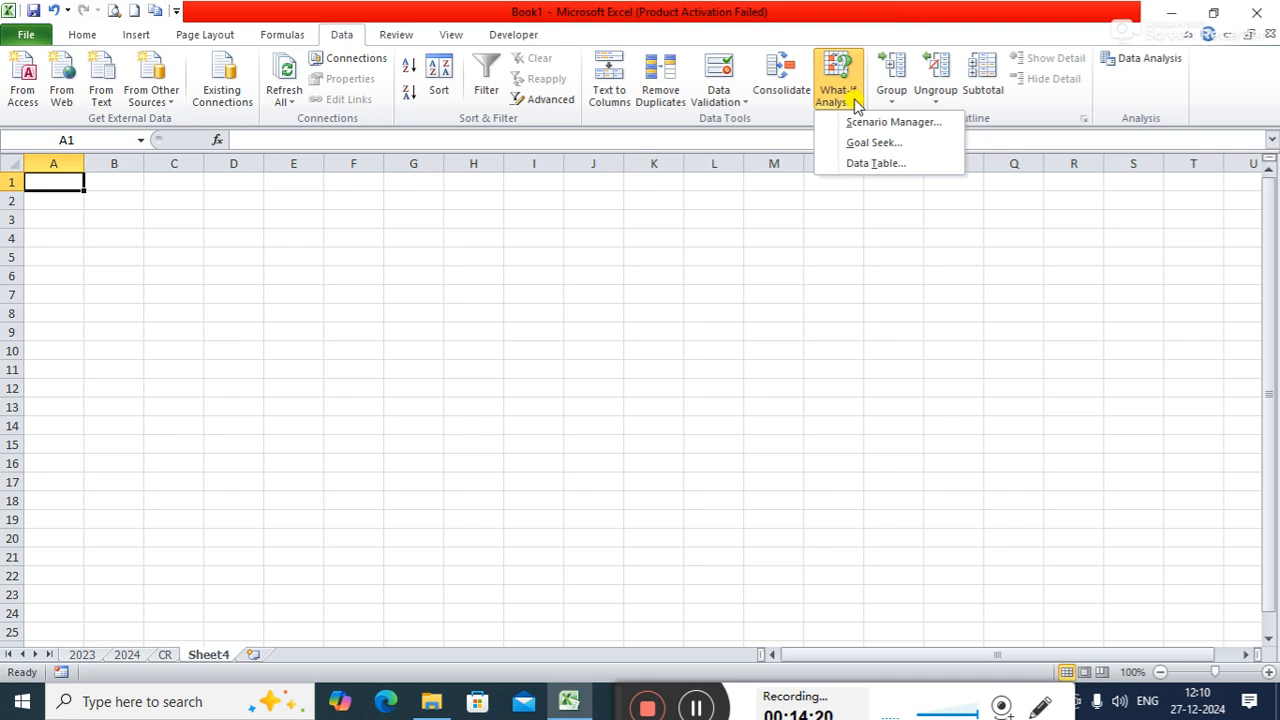
{"action": "left_click", "coordinate": [159, 229]}
- Enter the headers p1, p2, p3, p4, p5 and Total across cells C3 to H3 of the new sheet
{"action": "left_click", "coordinate": [160, 219]}
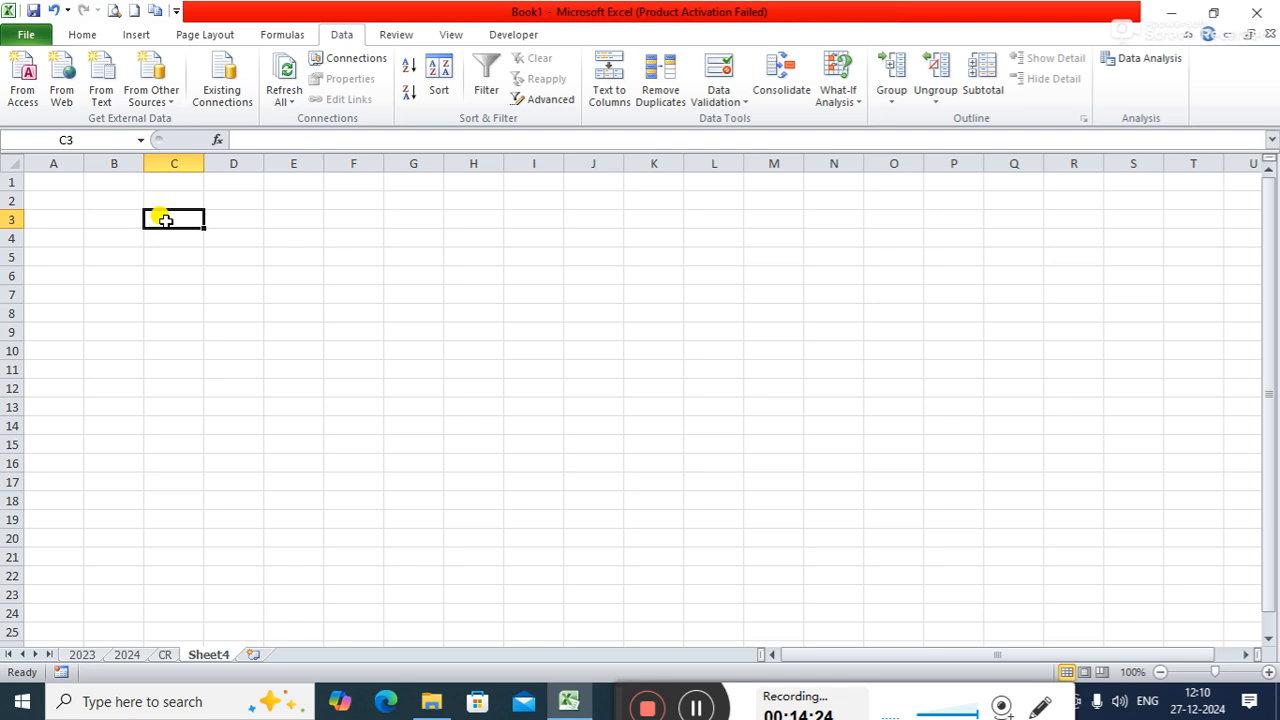
{"action": "type", "text": "p1"}
{"action": "key", "text": "Tab"}
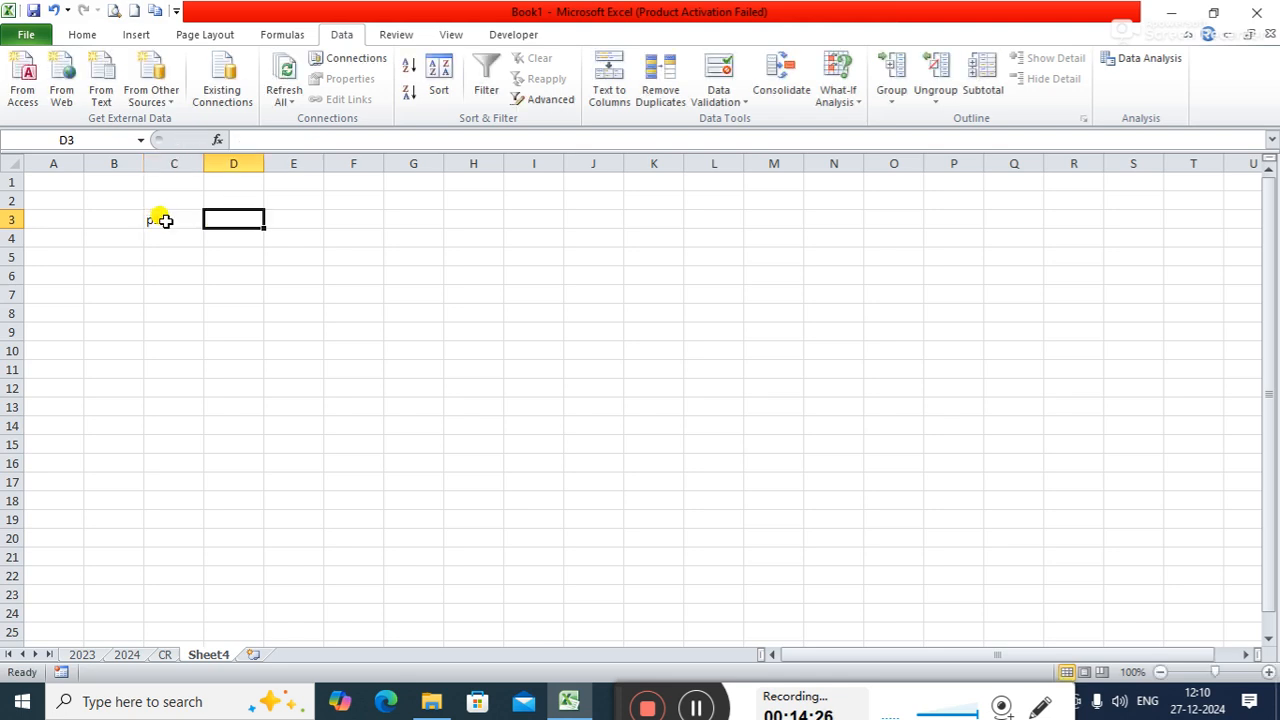
{"action": "type", "text": "p2"}
{"action": "key", "text": "Tab"}
{"action": "type", "text": "p3"}
{"action": "key", "text": "Tab"}
{"action": "type", "text": "p4"}
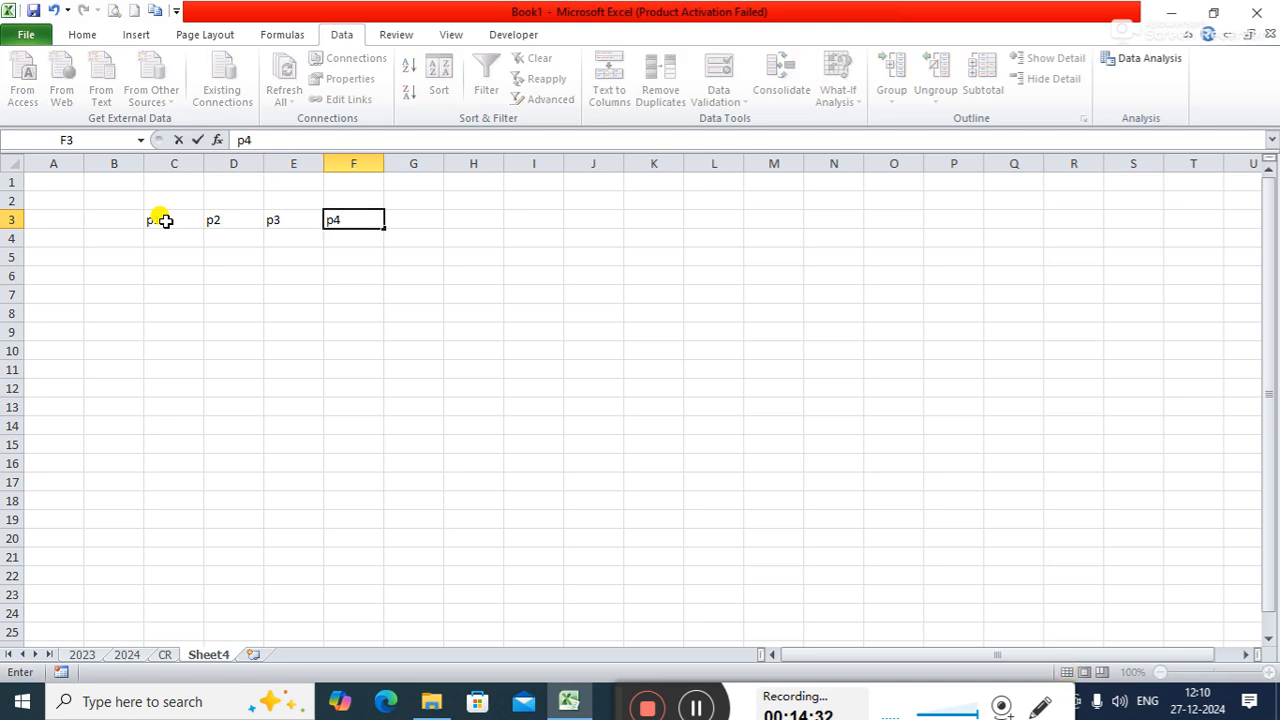
{"action": "key", "text": "Tab"}
{"action": "type", "text": "p5"}
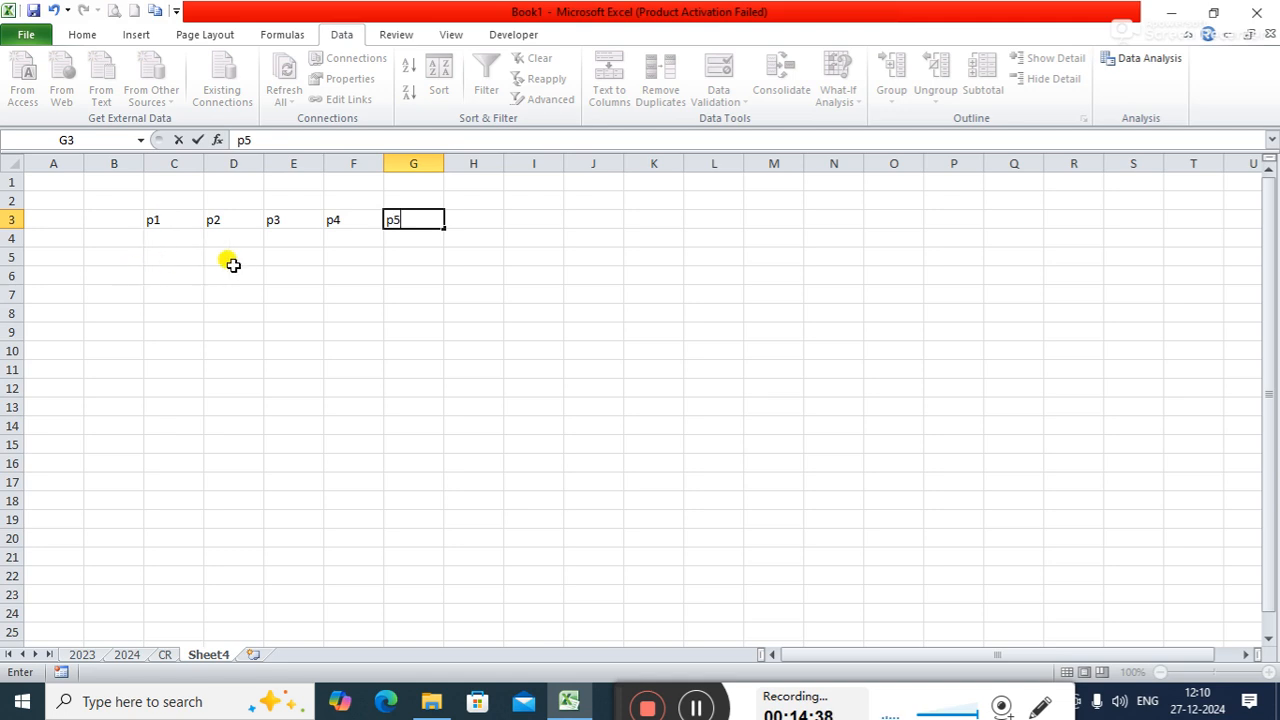
{"action": "left_click", "coordinate": [470, 216]}
{"action": "type", "text": "T"}
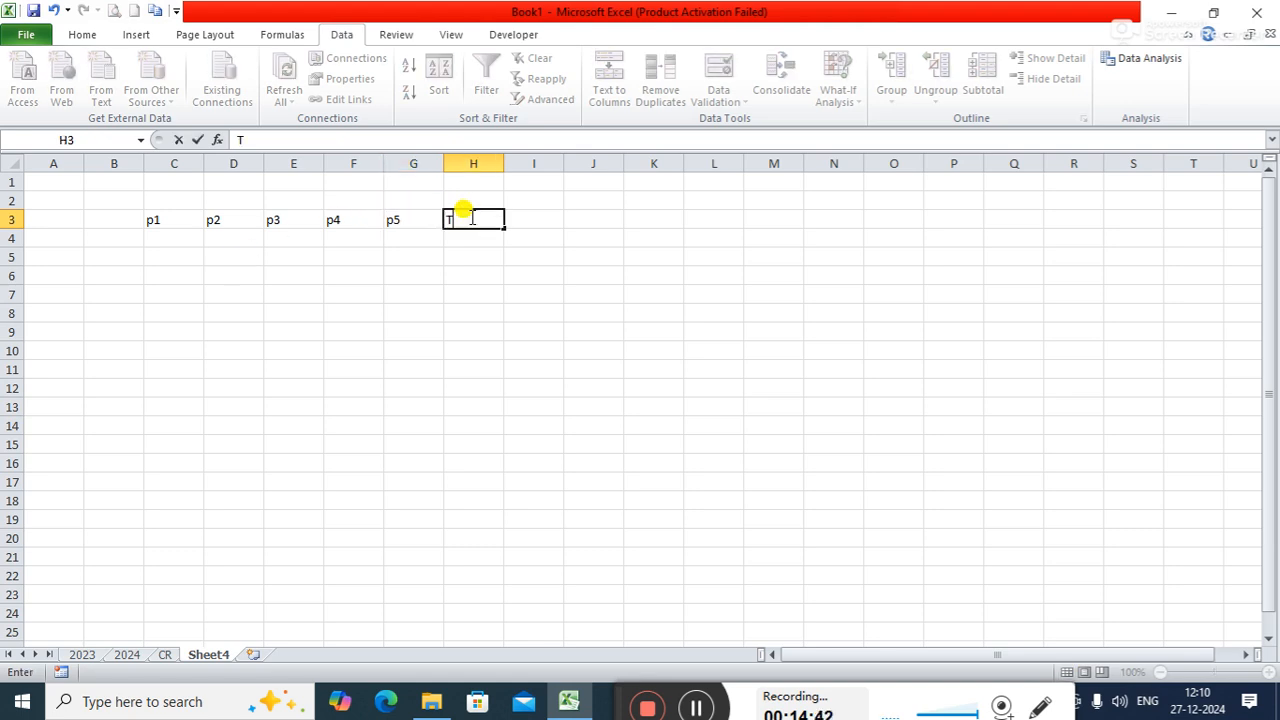
{"action": "type", "text": "otal"}
{"action": "key", "text": "Return"}
- Enter 786 in C4 under p1 and 288 in D4 under p2
{"action": "key", "text": "Down"}
{"action": "key", "text": "Left"}
{"action": "key", "text": "Left"}
{"action": "key", "text": "Left"}
{"action": "key", "text": "Left"}
{"action": "key", "text": "Left"}
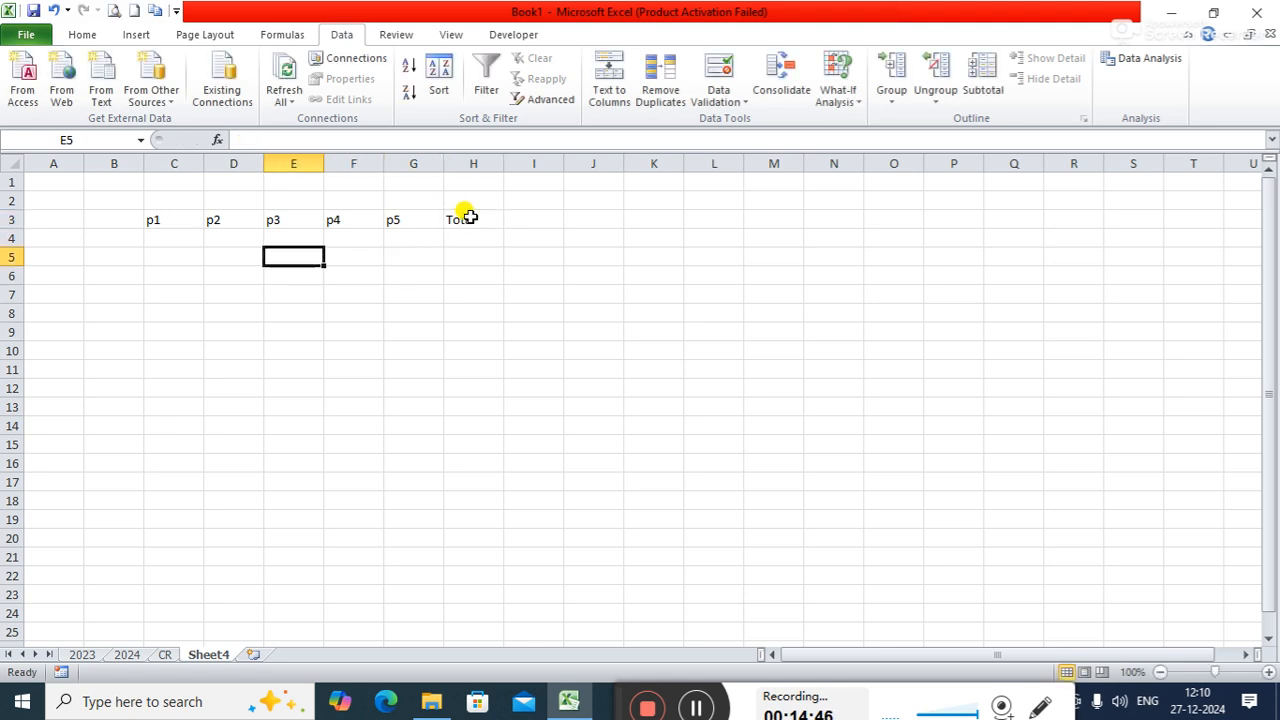
{"action": "key", "text": "Up"}
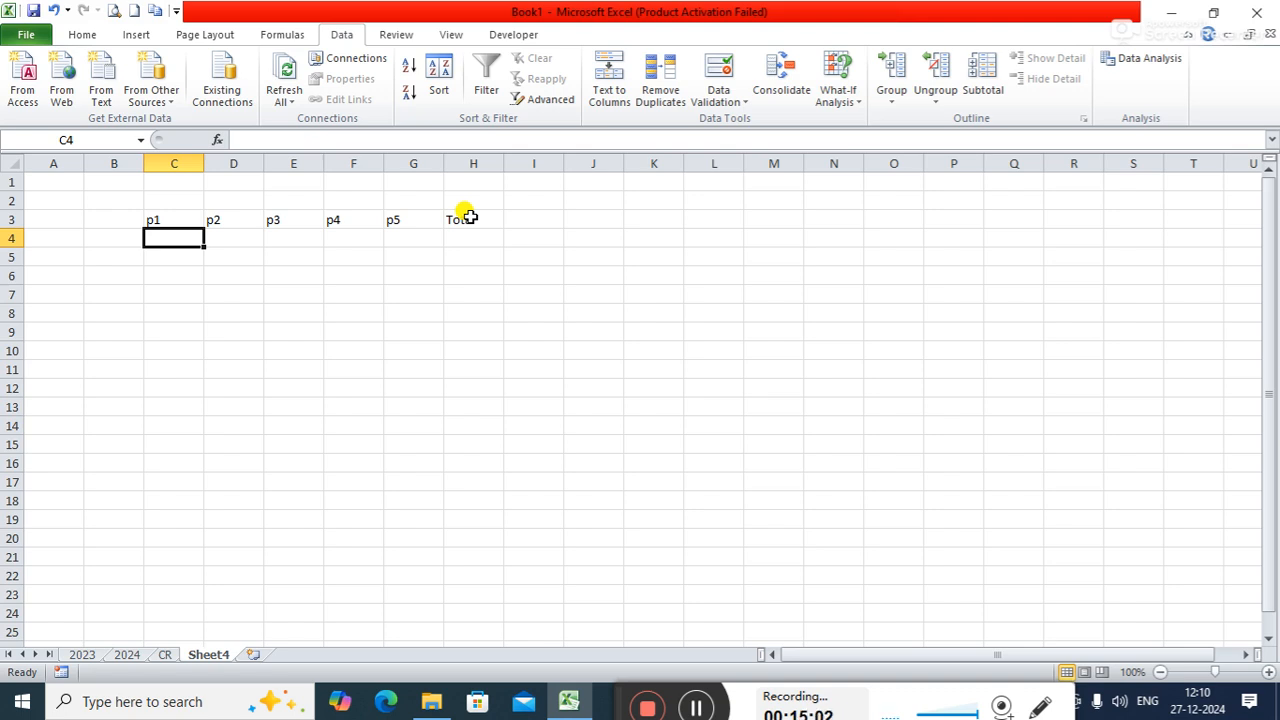
{"action": "type", "text": "786"}
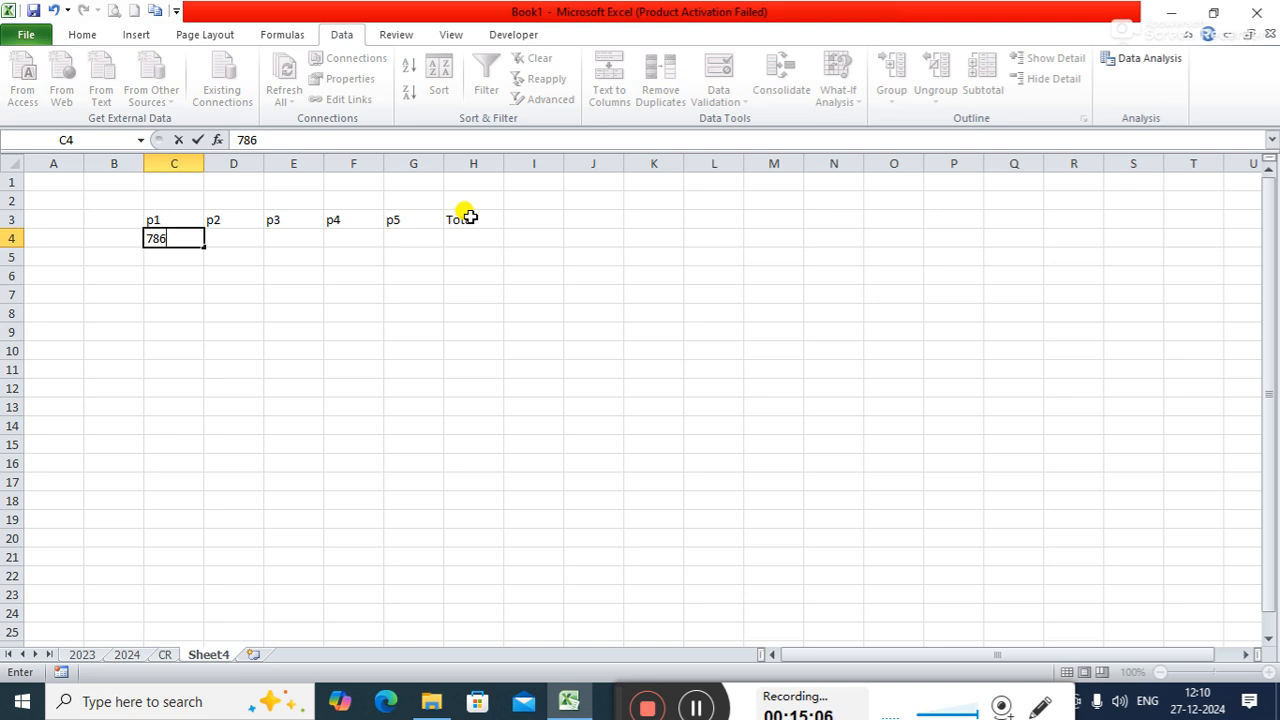
{"action": "key", "text": "Right"}
{"action": "key", "text": "Up"}
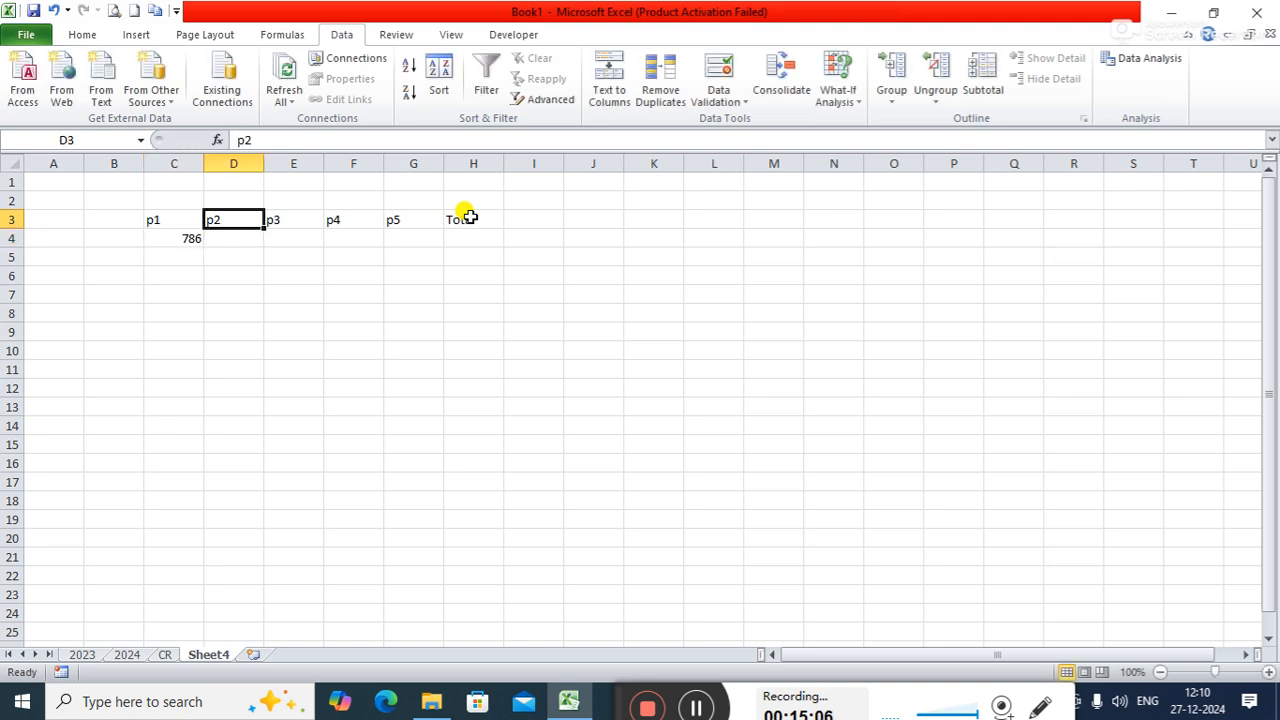
{"action": "key", "text": "Down"}
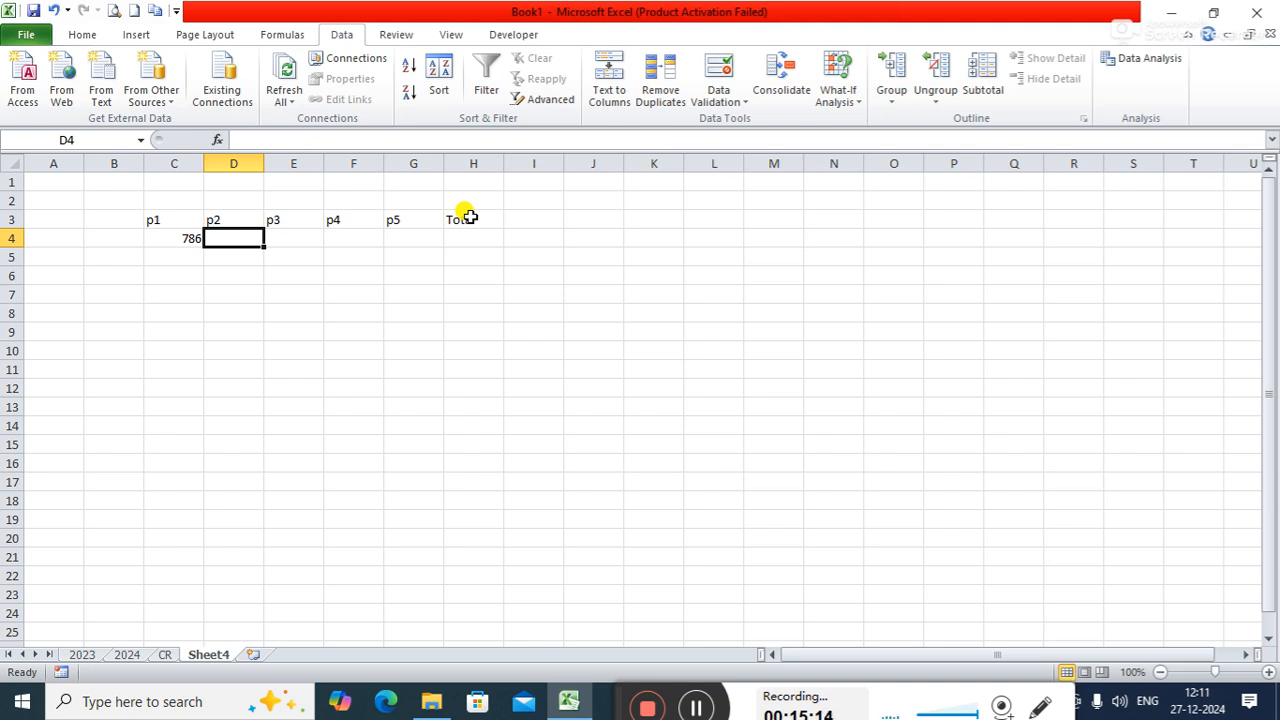
{"action": "type", "text": "2"}
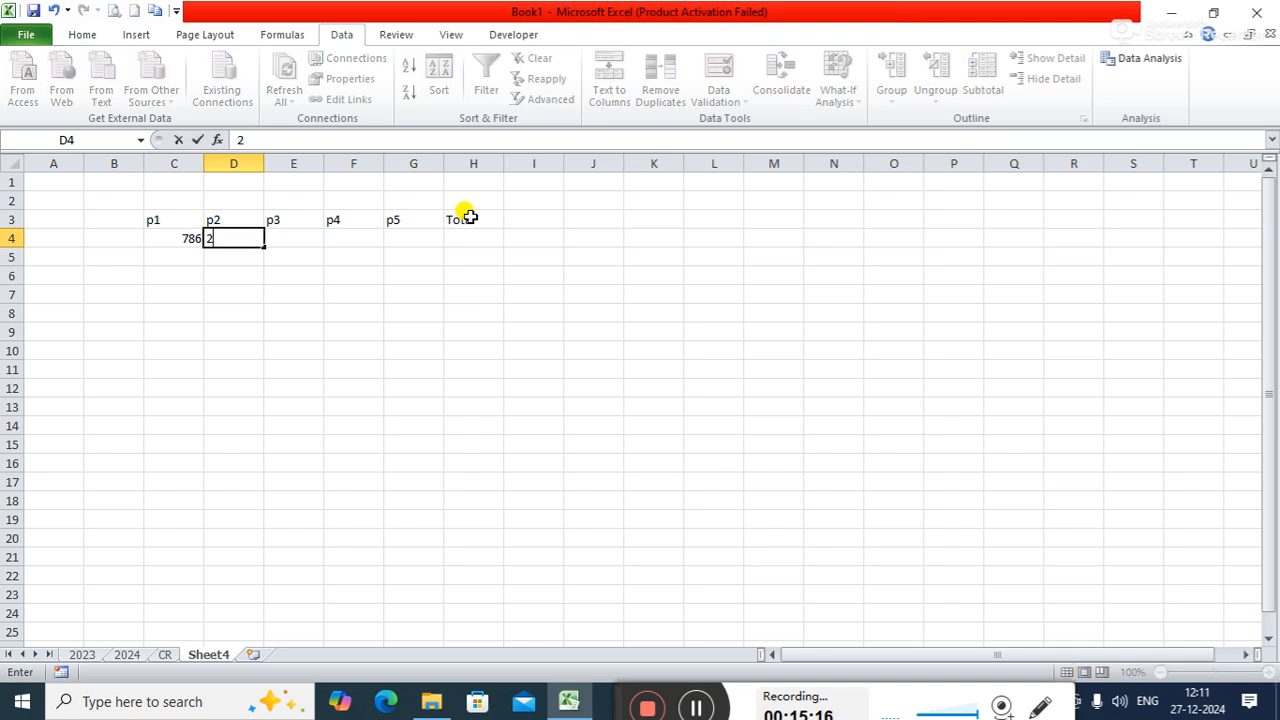
{"action": "type", "text": "88"}
{"action": "key", "text": "Tab"}
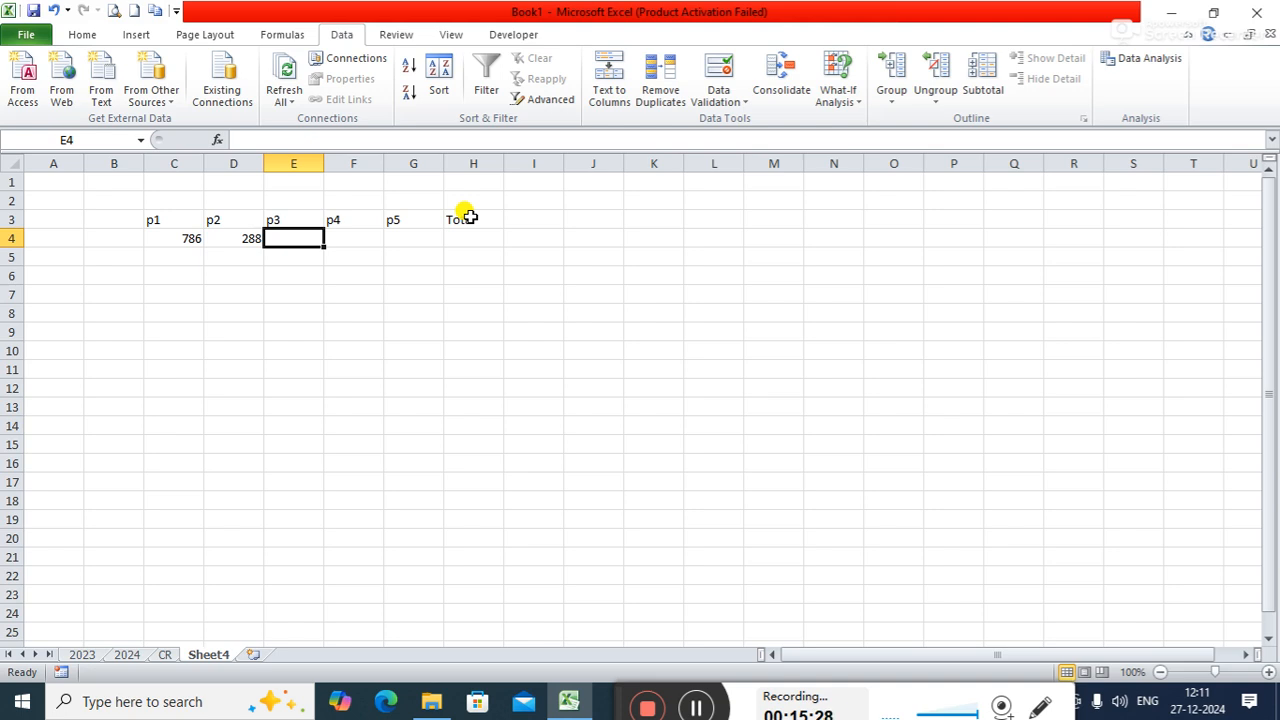
- Put a question mark placeholder in E4 under p3, then enter 410 in F4 and 195 in G4
{"action": "type", "text": "?"}
{"action": "key", "text": "Tab"}
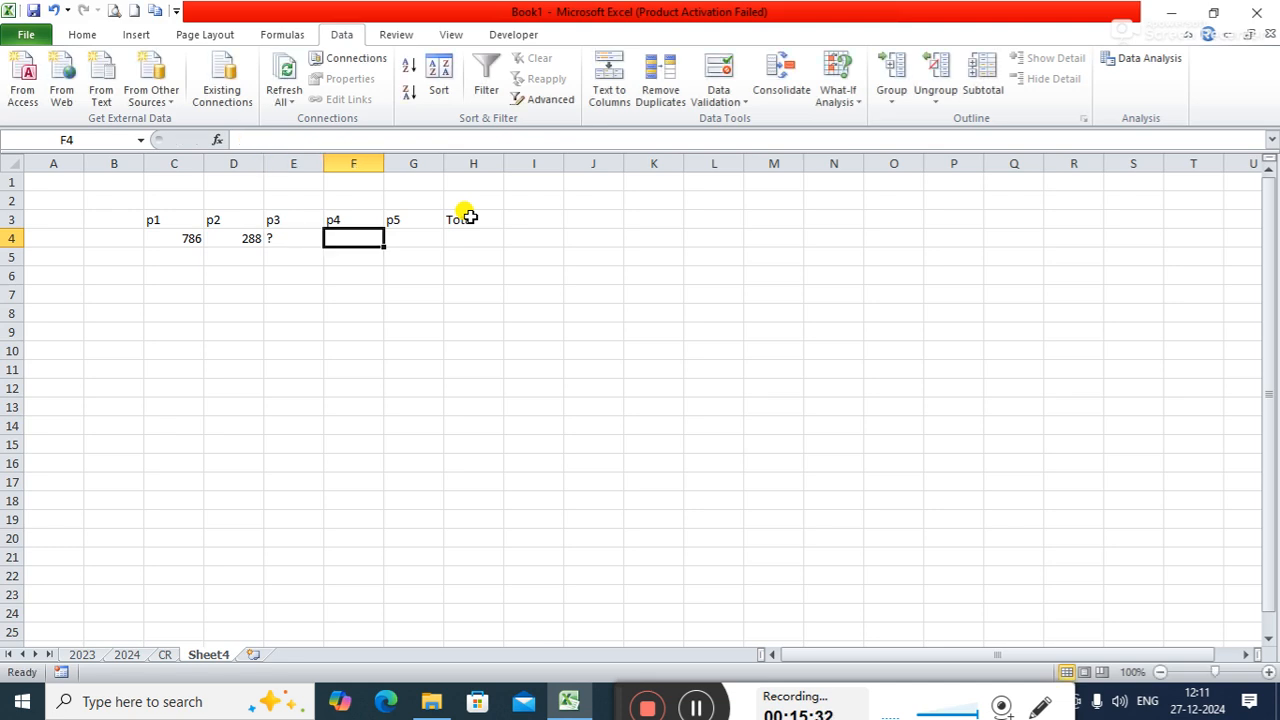
{"action": "type", "text": "413"}
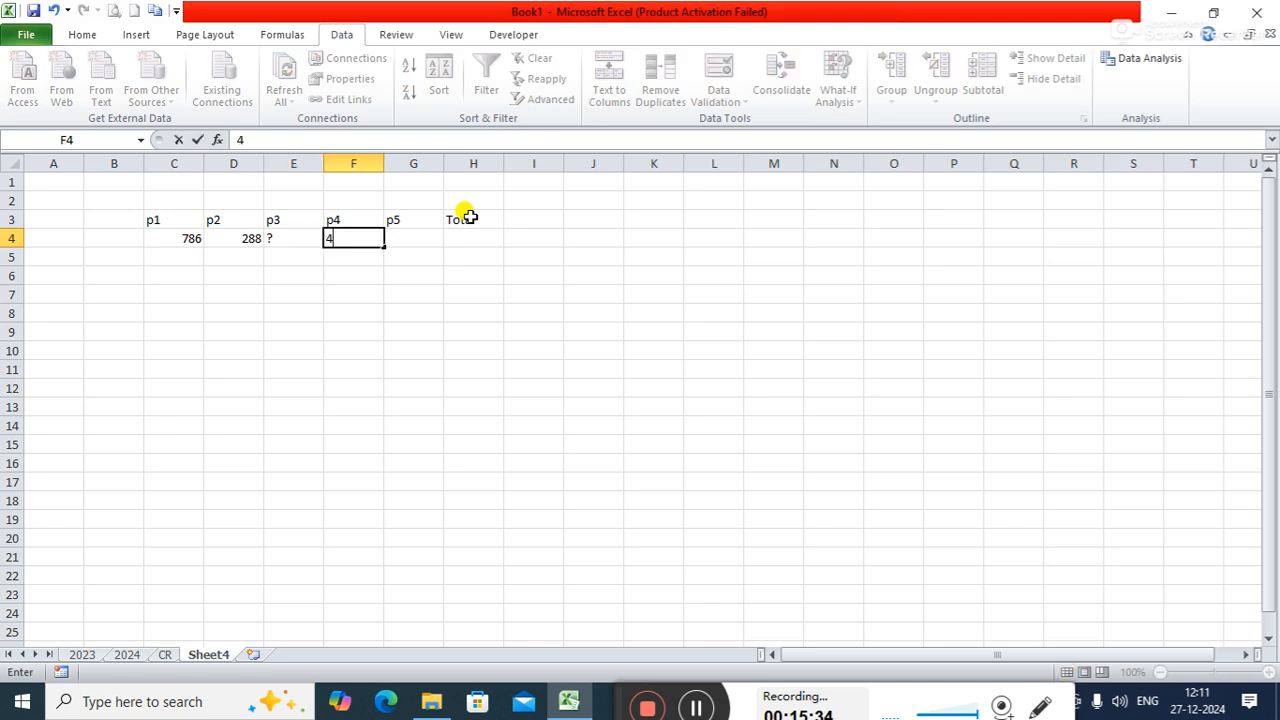
{"action": "key", "text": "BackSpace"}
{"action": "type", "text": "0"}
{"action": "key", "text": "Tab"}
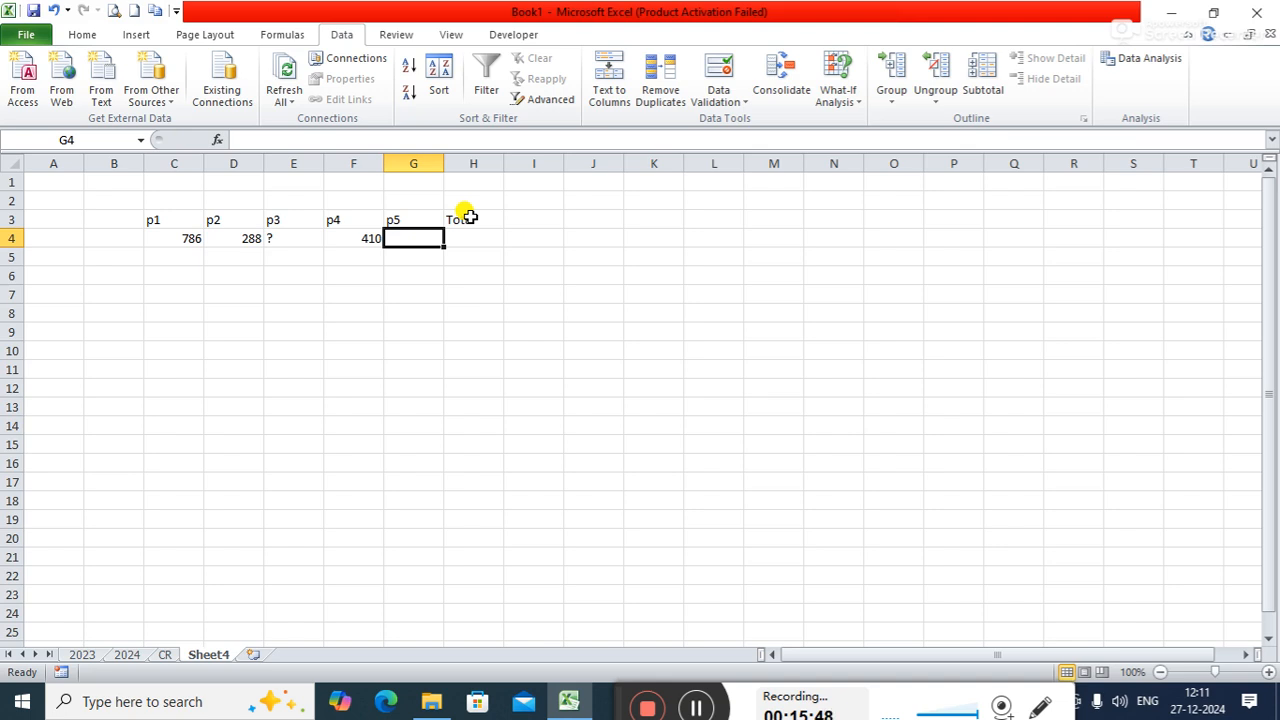
{"action": "type", "text": "195"}
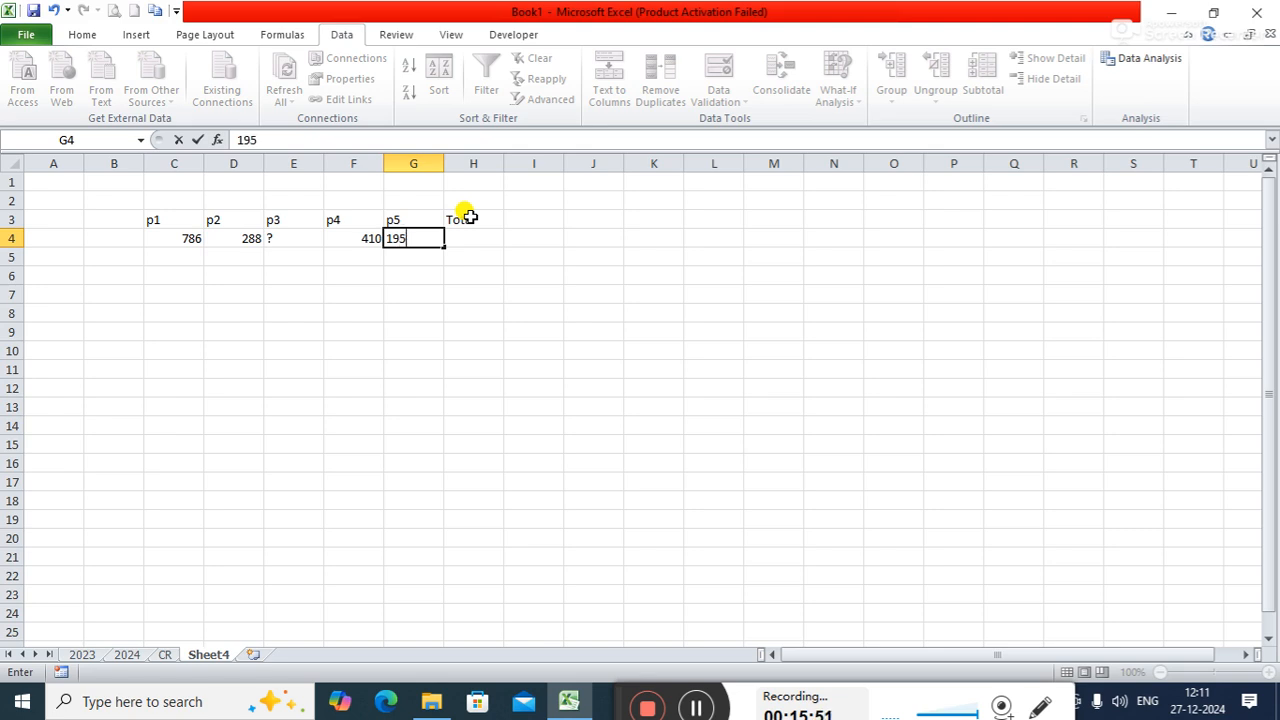
{"action": "key", "text": "Tab"}
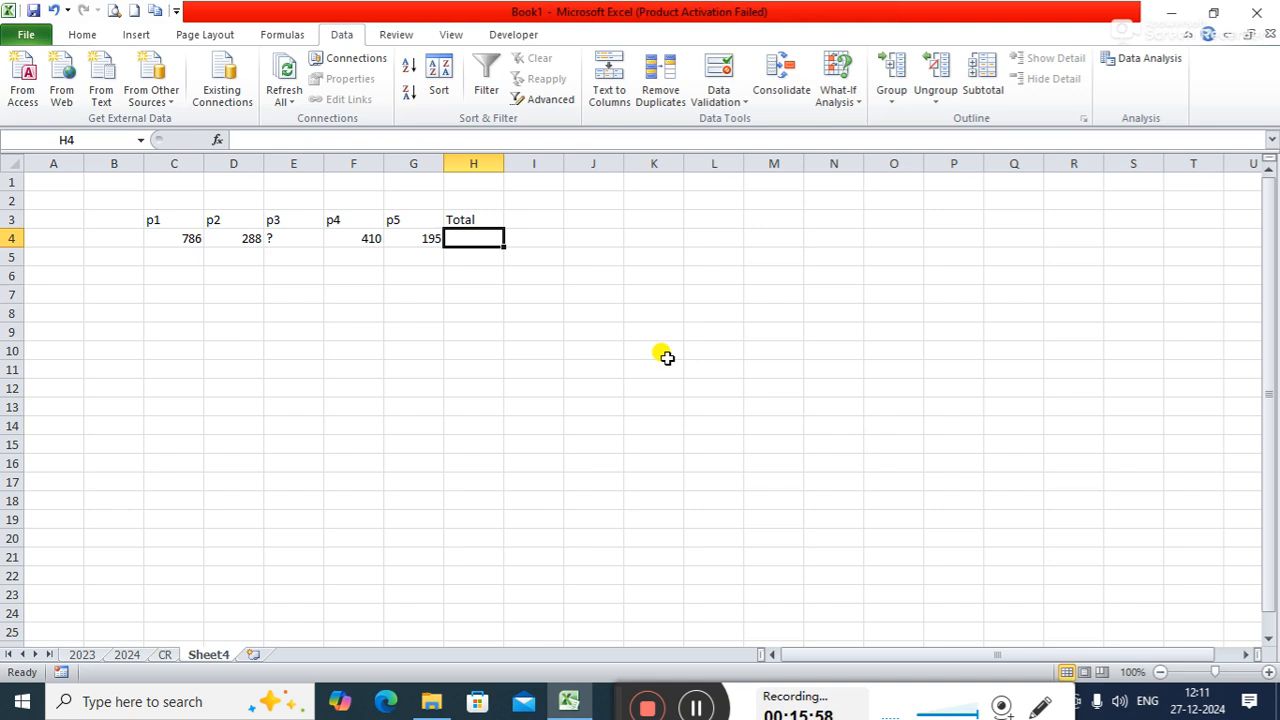
- Clear the question mark from E4 and total C4:G4 in H4 with a SUM formula
{"action": "left_click", "coordinate": [279, 236]}
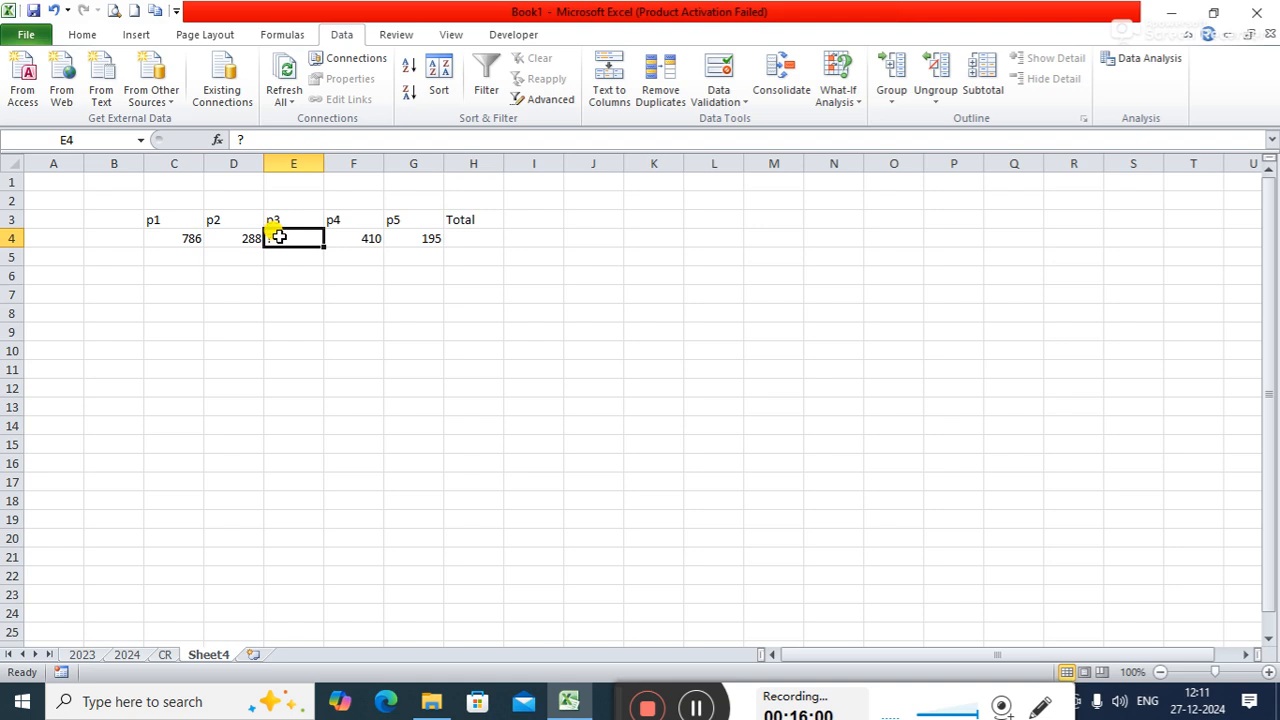
{"action": "key", "text": "Delete"}
{"action": "key", "text": "Right"}
{"action": "key", "text": "Right"}
{"action": "key", "text": "Right"}
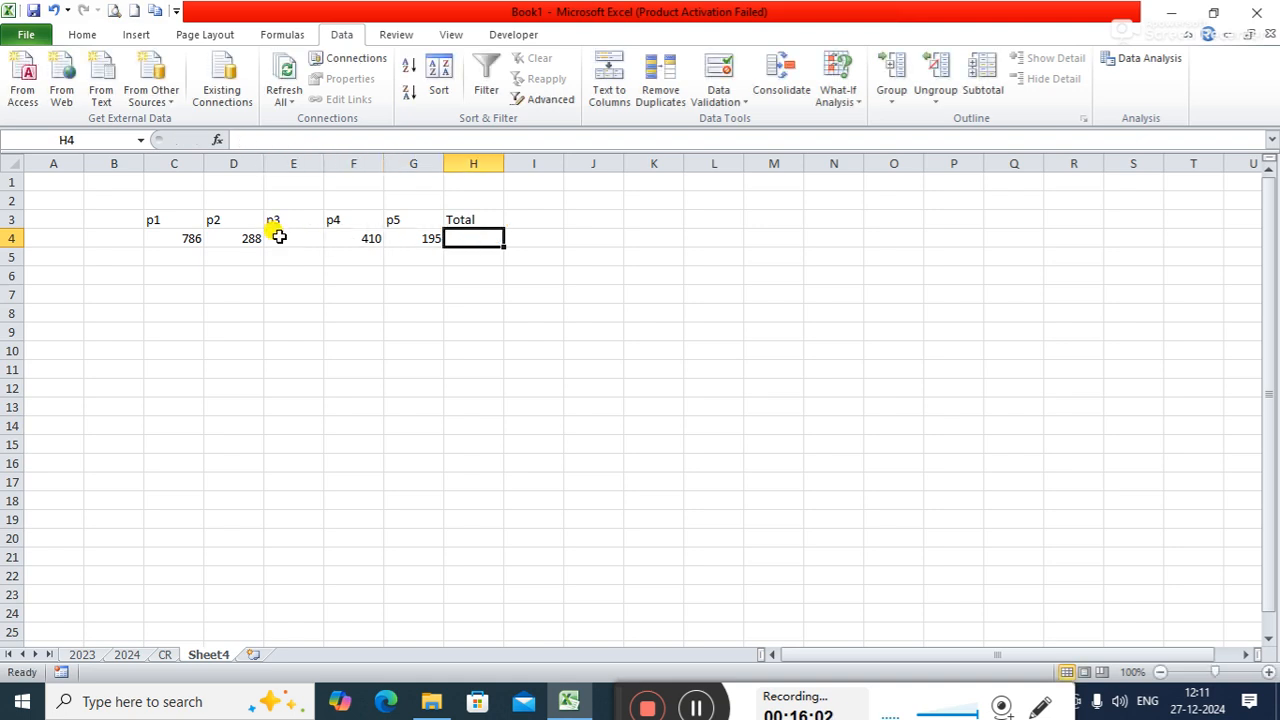
{"action": "type", "text": "=sum"}
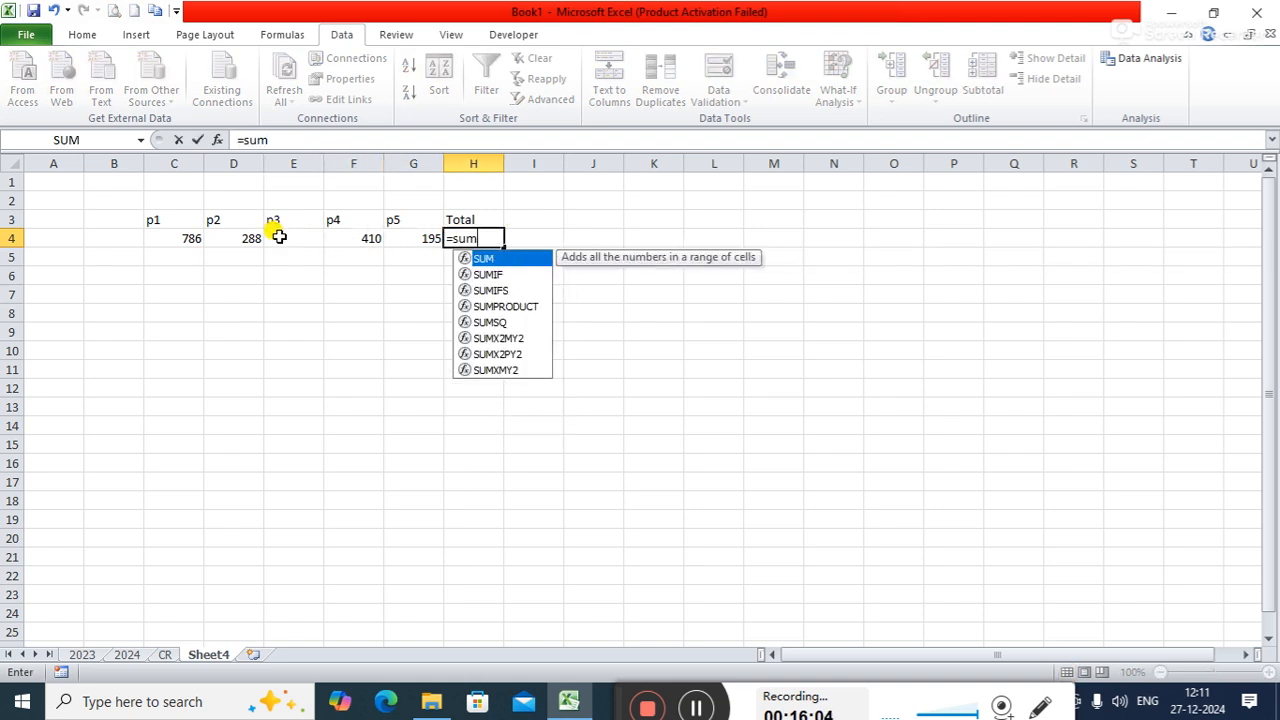
{"action": "type", "text": "("}
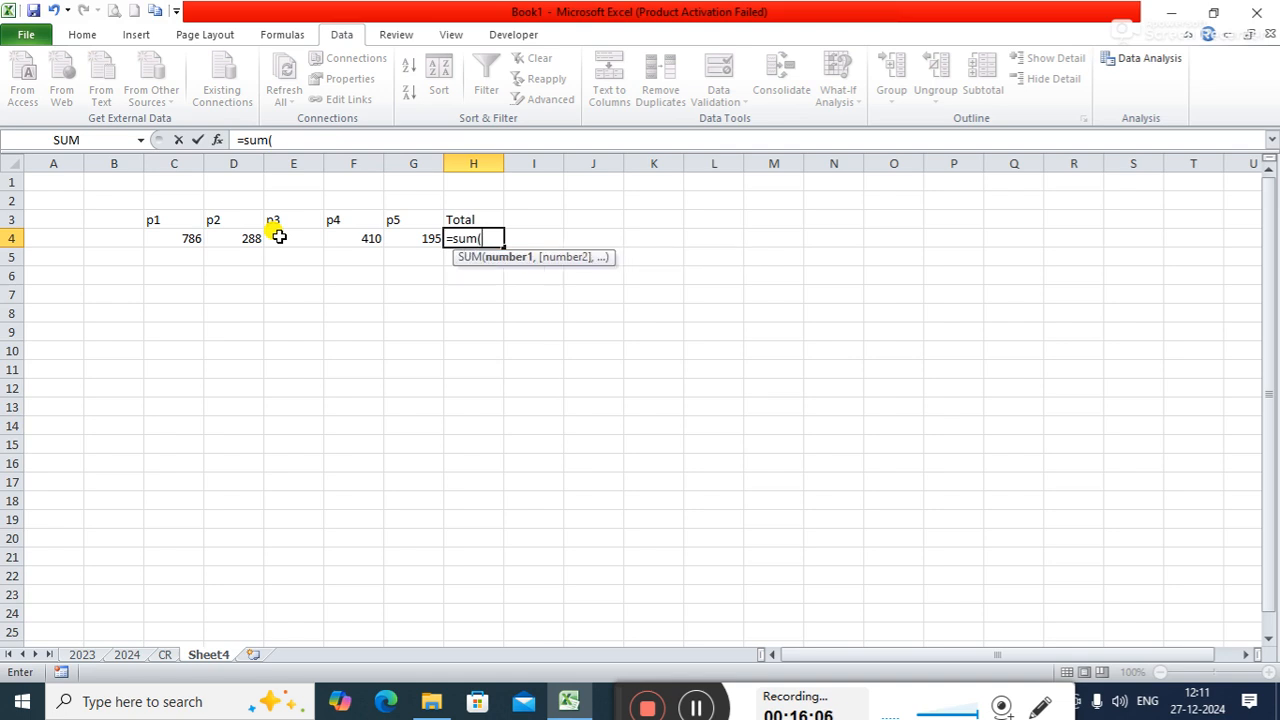
{"action": "left_click_drag", "start_coordinate": [194, 237], "coordinate": [429, 237]}
{"action": "type", "text": ")"}
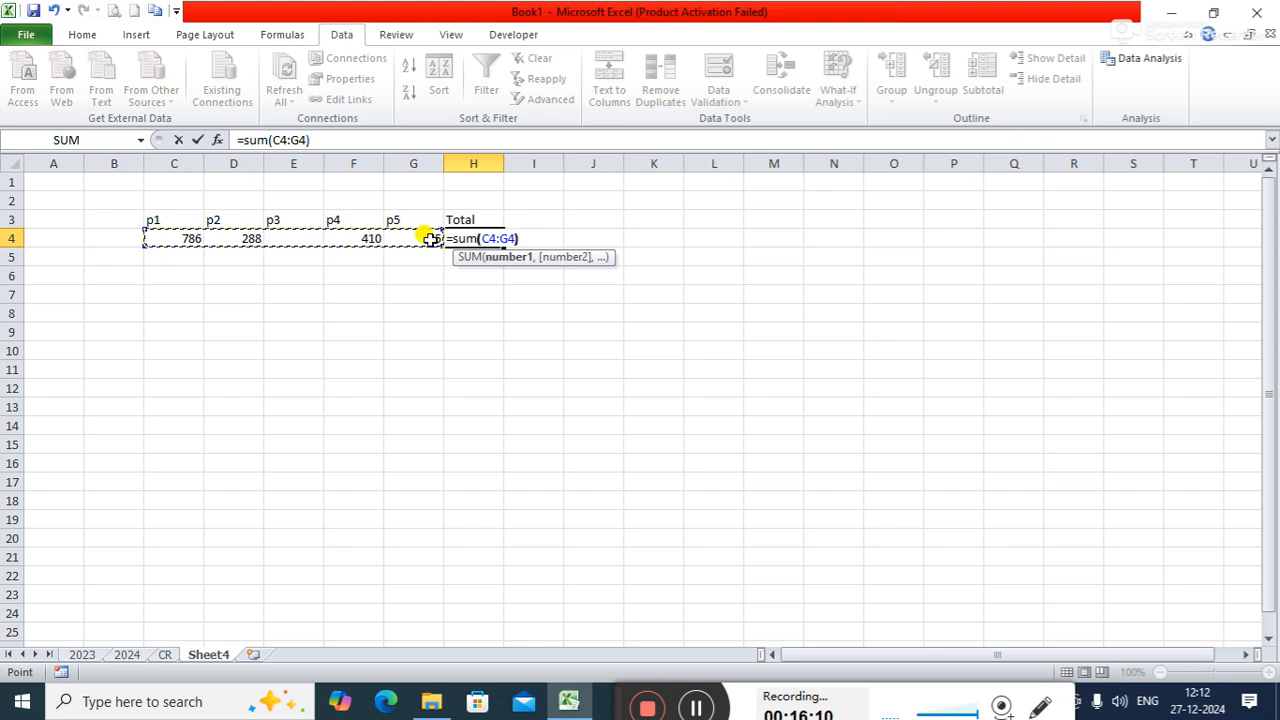
{"action": "key", "text": "Return"}
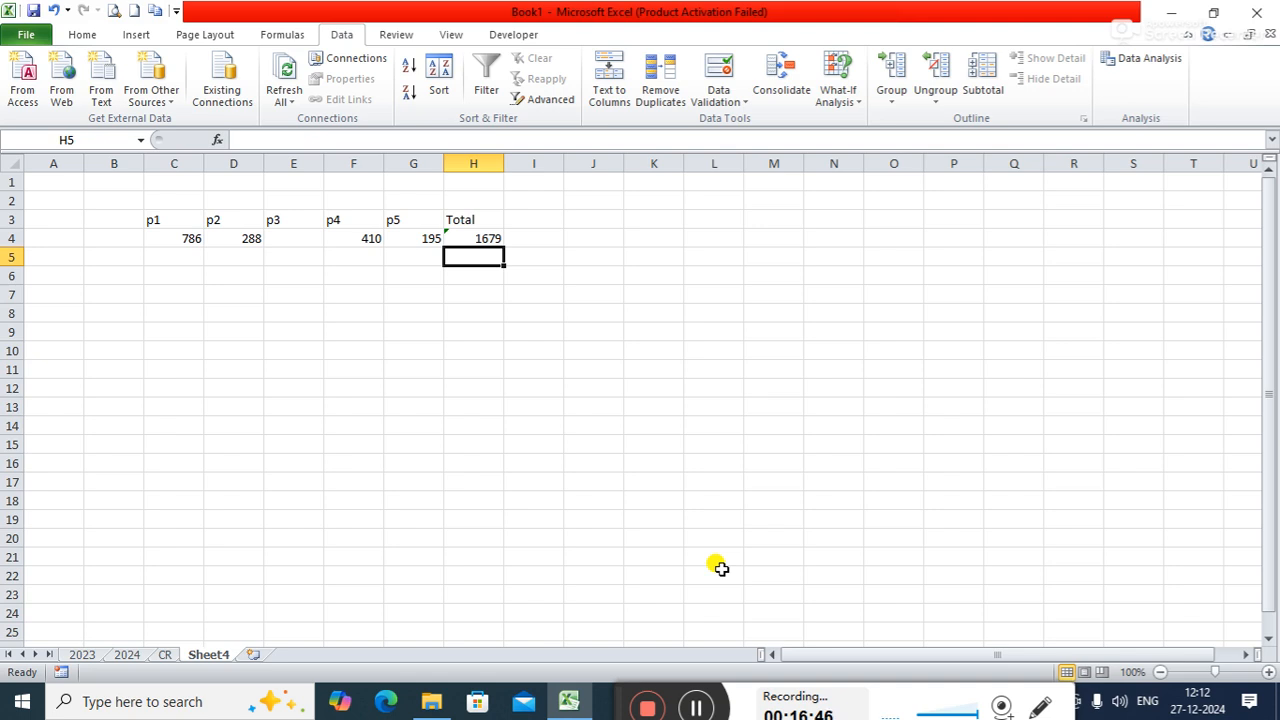
{"action": "left_click", "coordinate": [474, 236]}
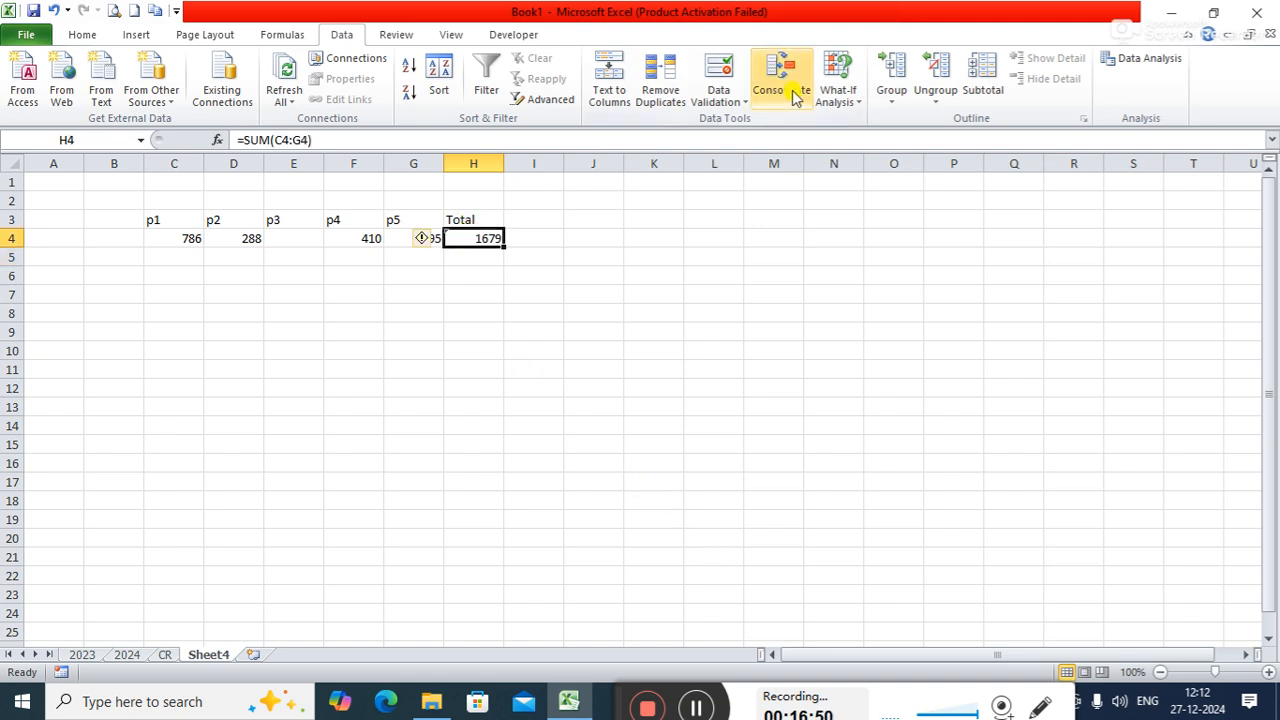
{"action": "left_click", "coordinate": [831, 98]}
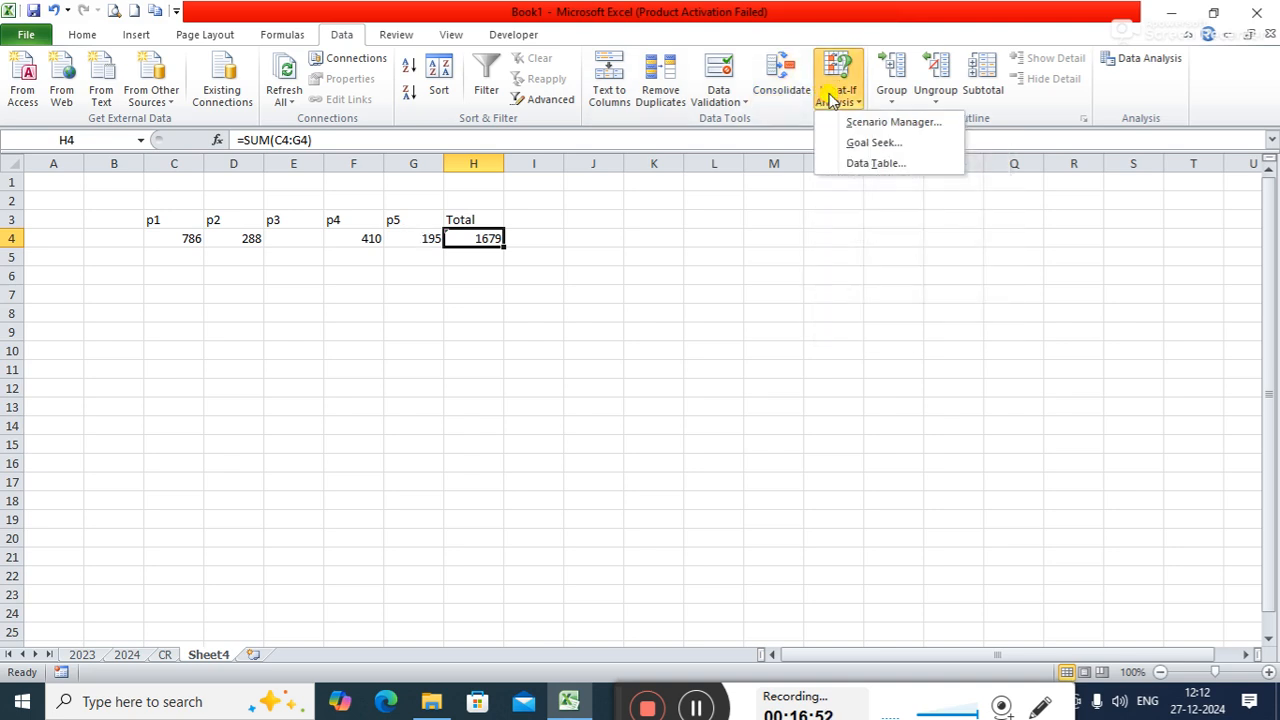
{"action": "left_click", "coordinate": [852, 143]}
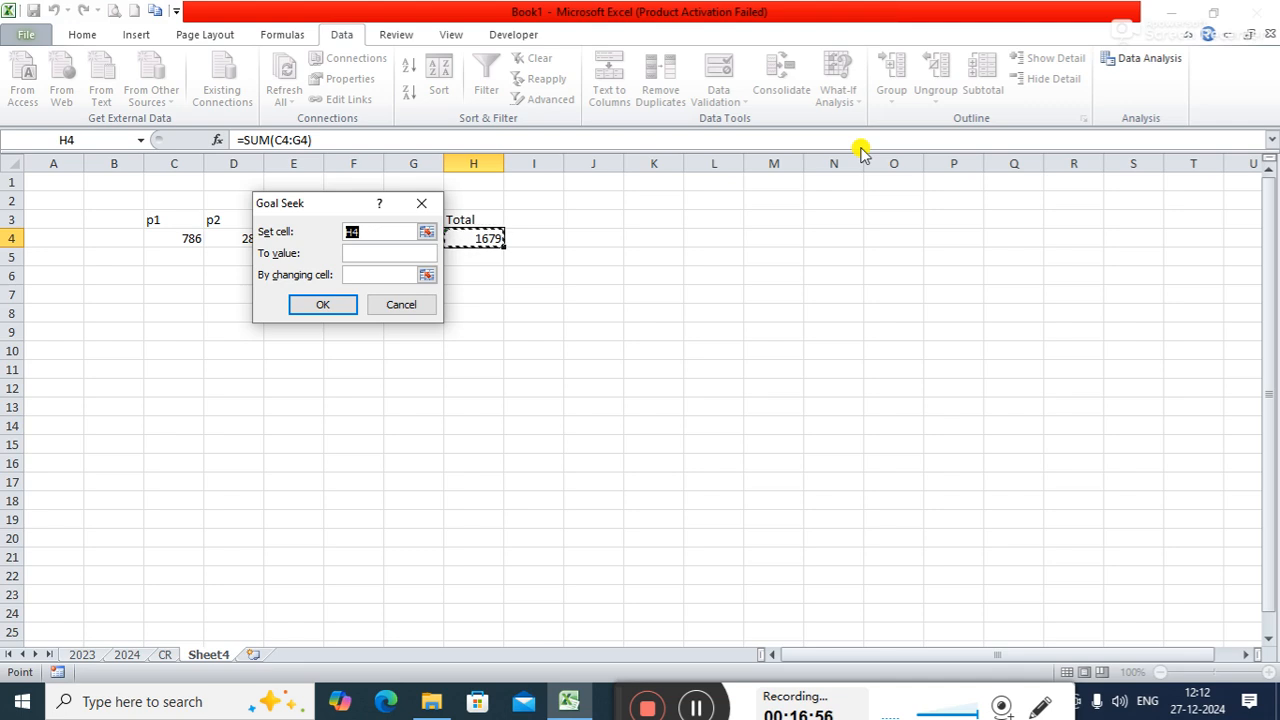
{"action": "left_click_drag", "start_coordinate": [329, 213], "coordinate": [724, 238]}
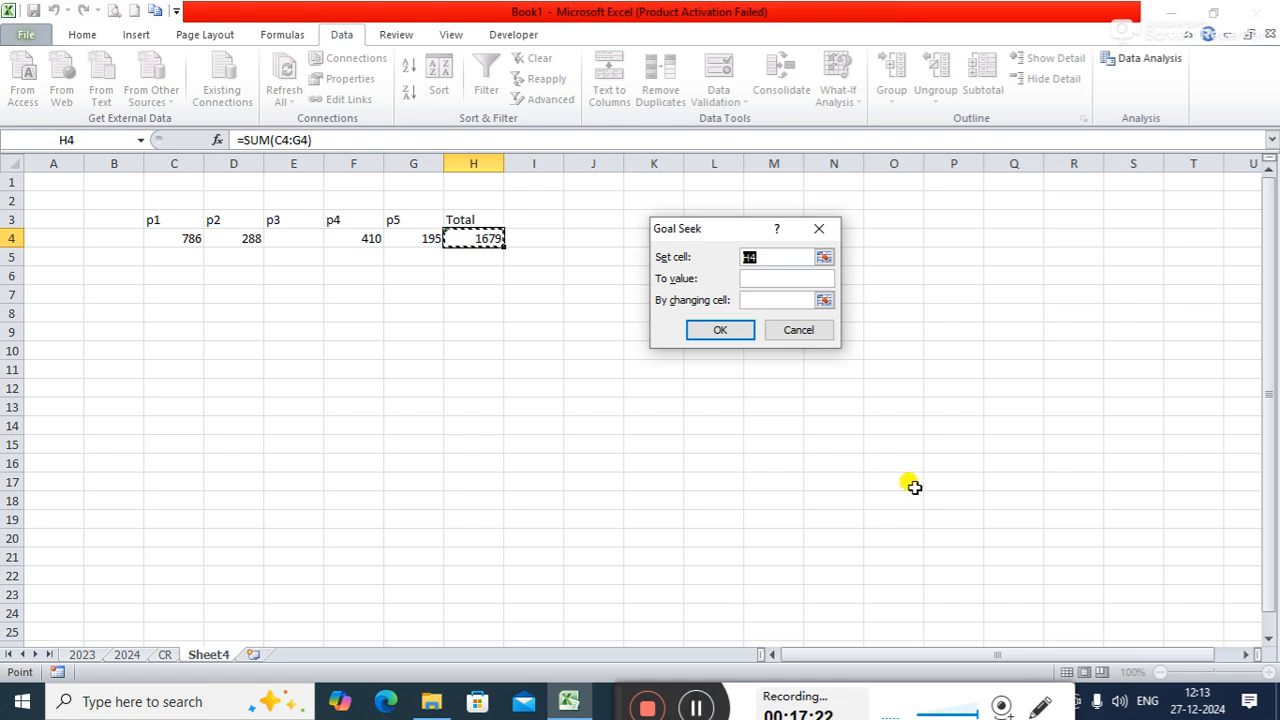
{"action": "left_click", "coordinate": [788, 282]}
{"action": "left_click", "coordinate": [788, 280]}
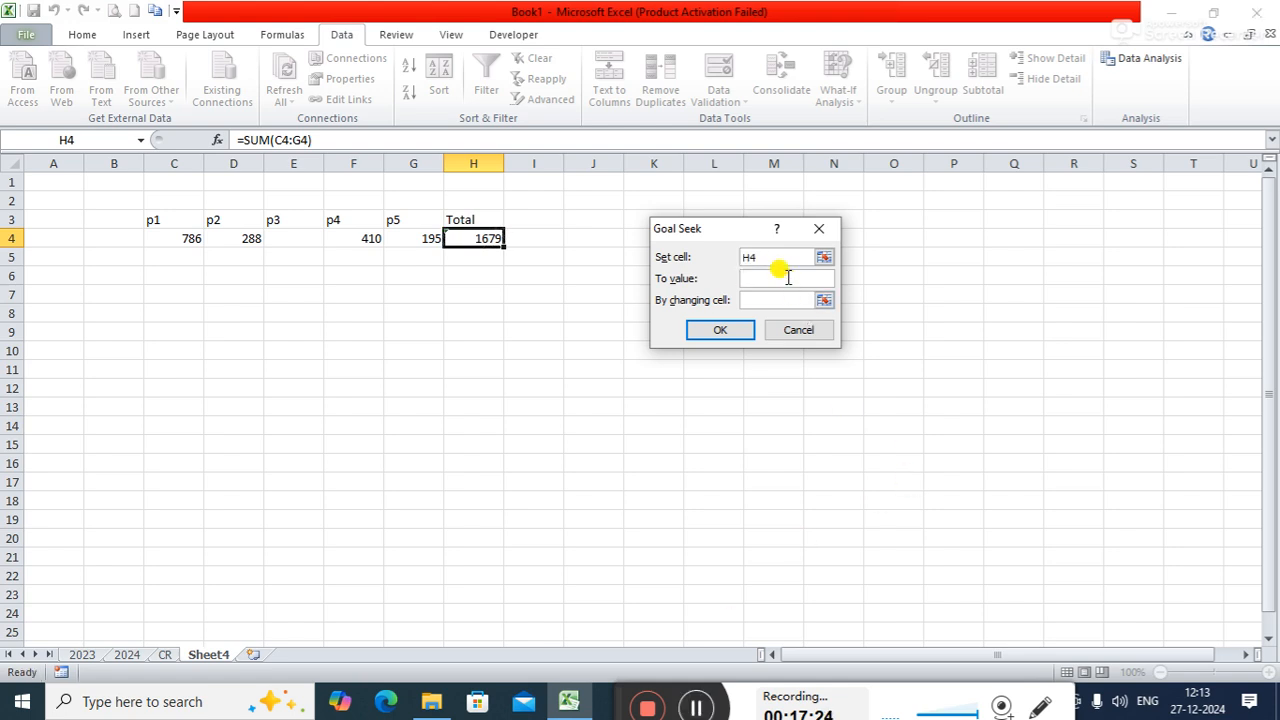
{"action": "type", "text": "2000"}
{"action": "left_click", "coordinate": [773, 301]}
{"action": "type", "text": "p3"}
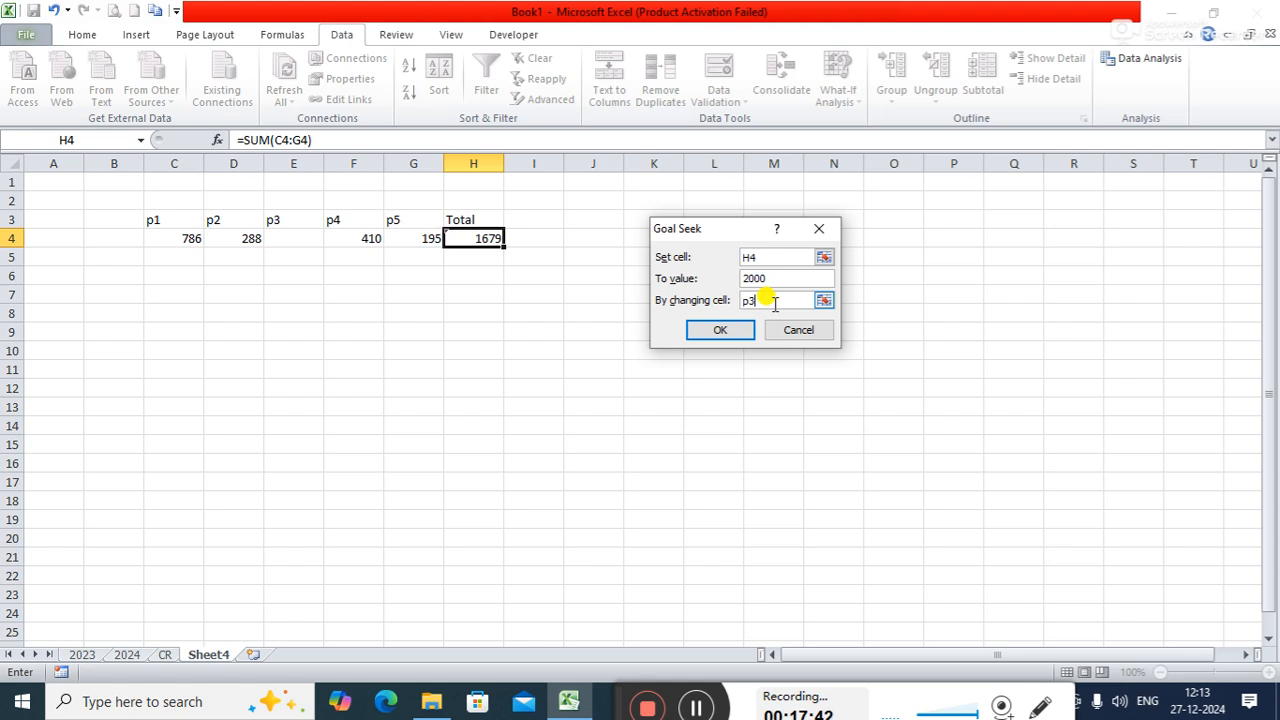
{"action": "left_click", "coordinate": [729, 330]}
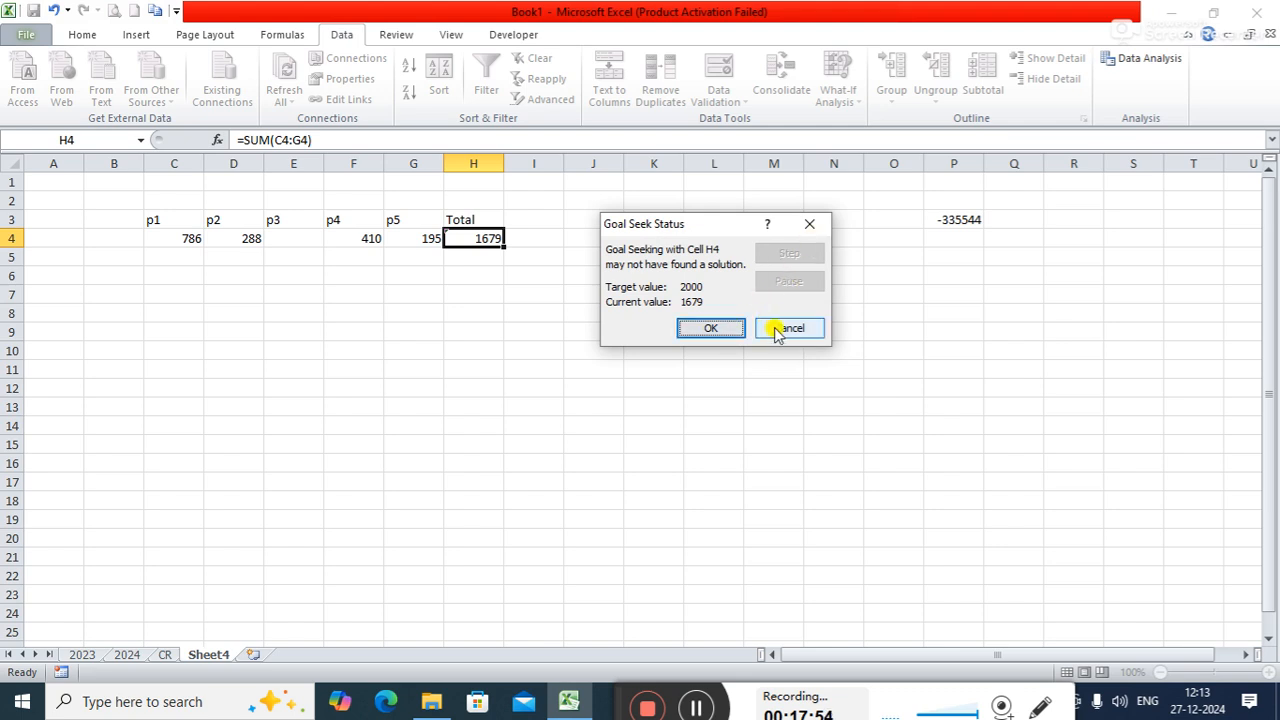
{"action": "left_click", "coordinate": [775, 328]}
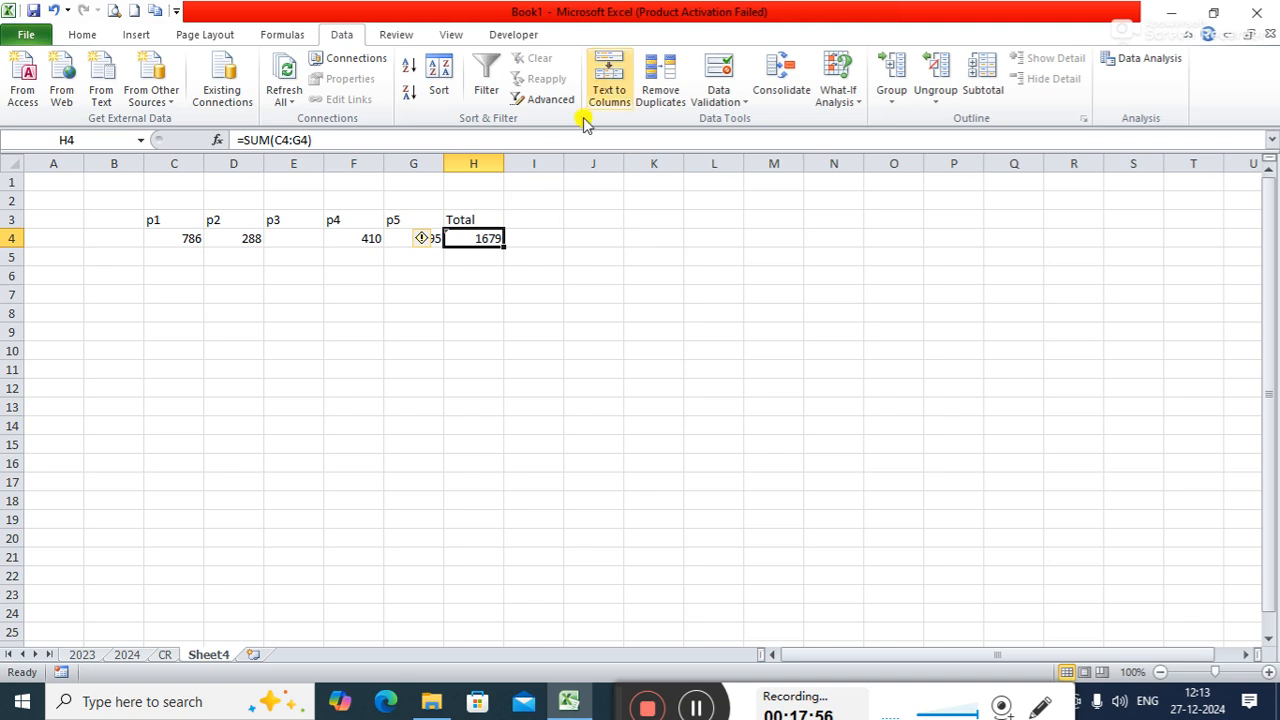
- Run Goal Seek to bring the total in H4 to 2000 by changing cell E4, and keep the solution
{"action": "left_click", "coordinate": [832, 98]}
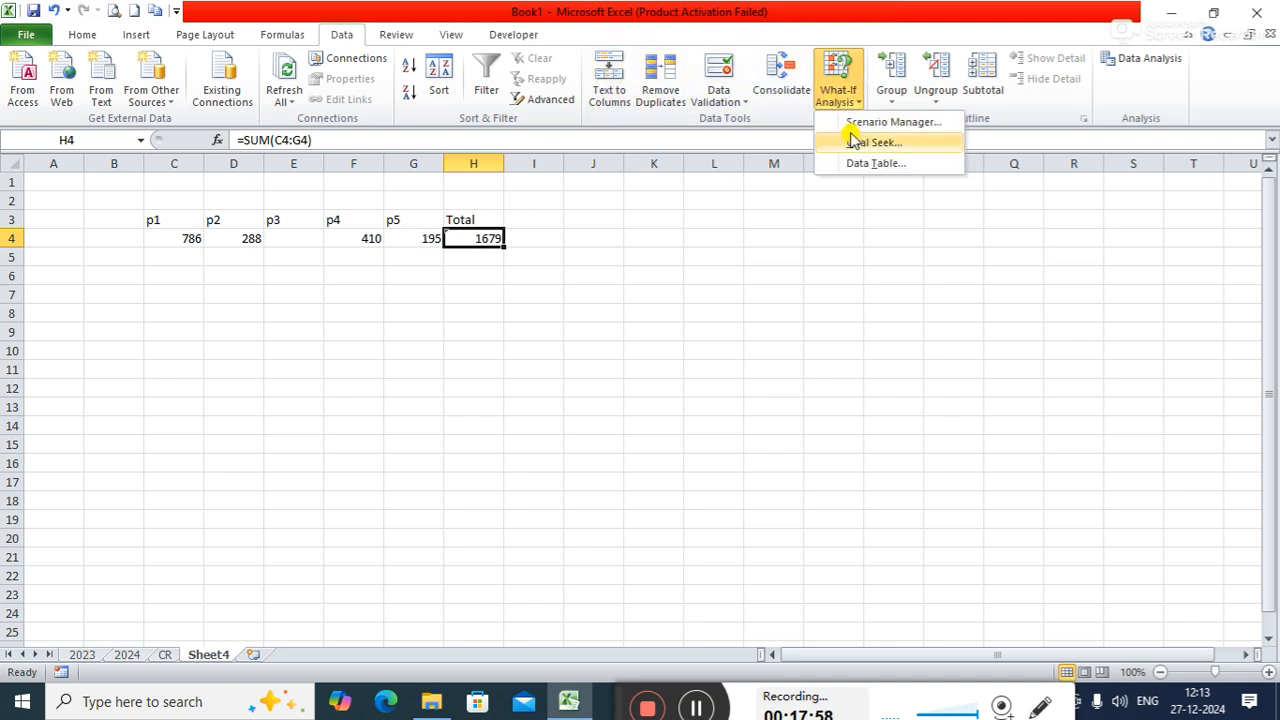
{"action": "left_click", "coordinate": [858, 146]}
{"action": "left_click", "coordinate": [750, 276]}
{"action": "type", "text": "2000"}
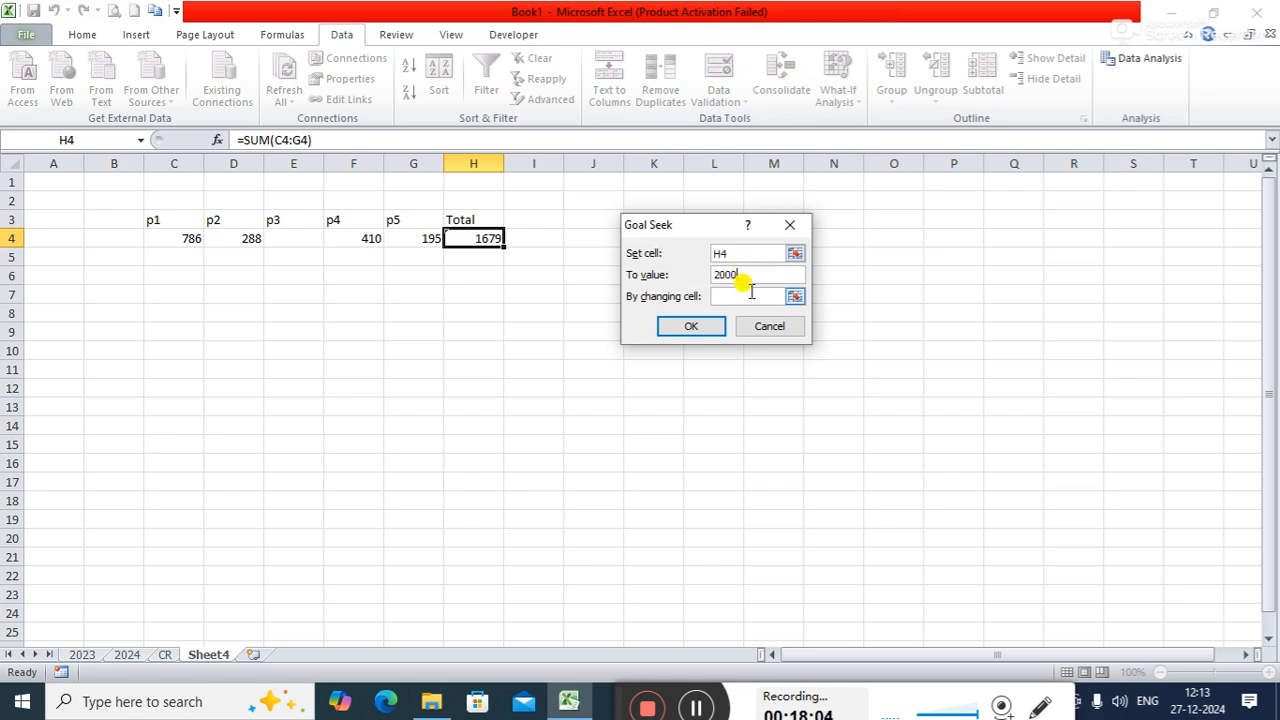
{"action": "left_click", "coordinate": [749, 297]}
{"action": "type", "text": "e4"}
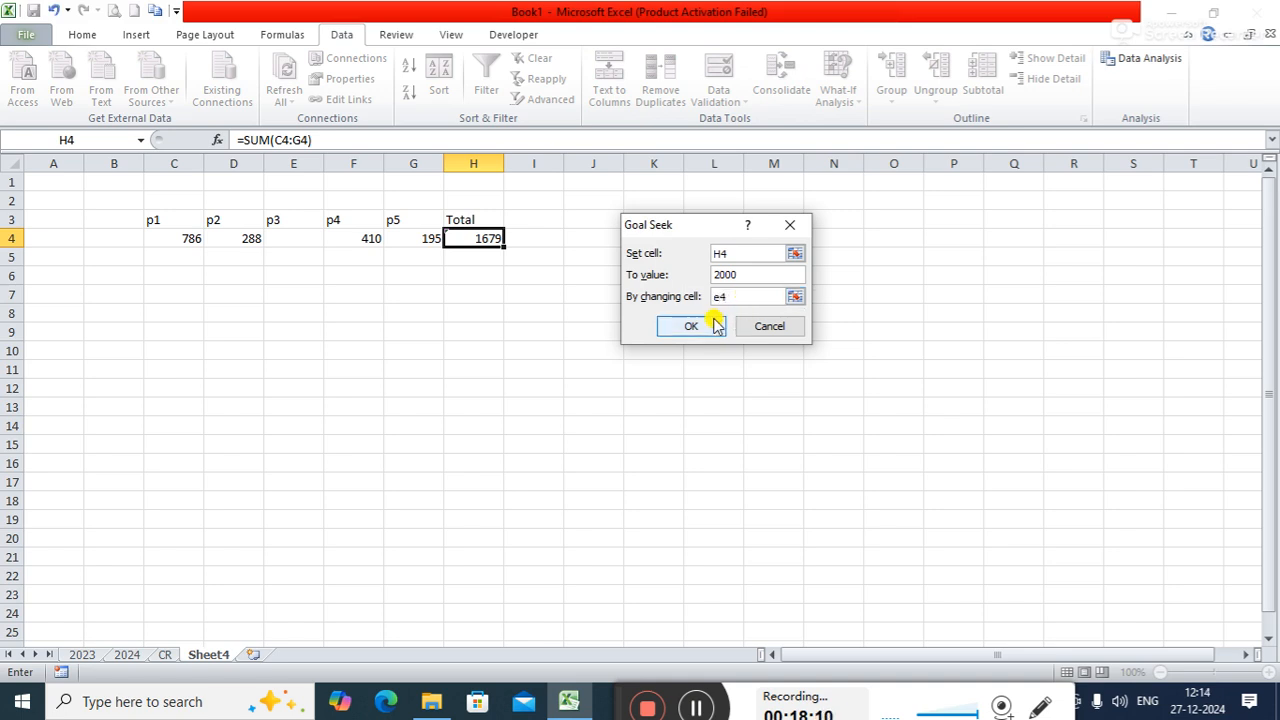
{"action": "left_click", "coordinate": [713, 326]}
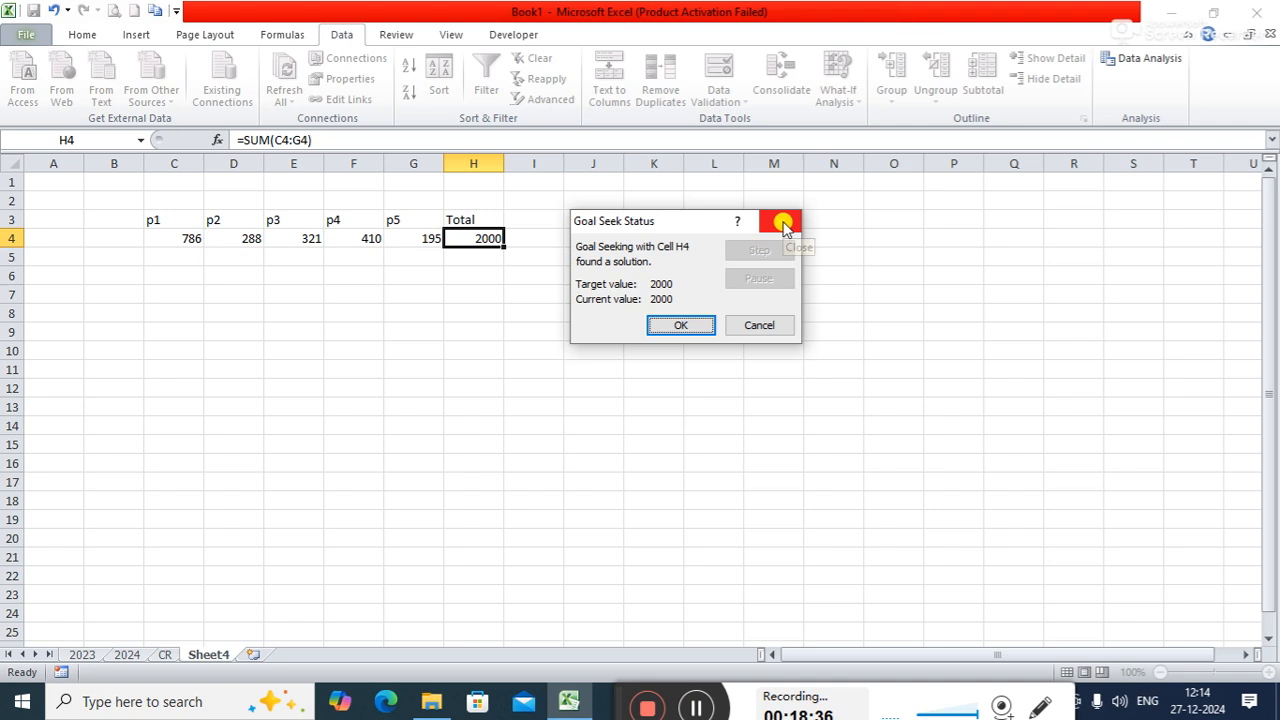
{"action": "left_click", "coordinate": [703, 327]}
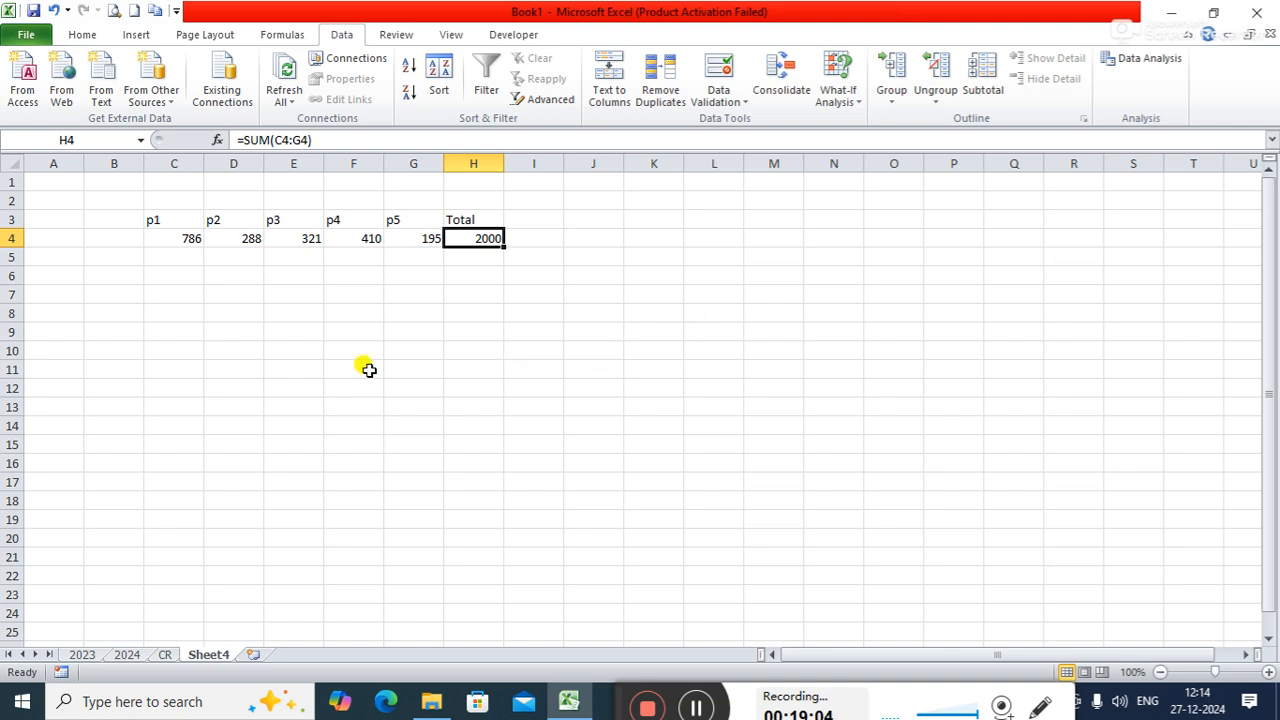
- Start a second table in row 10 with the headers s1, s2, s3, s4 and s5 across C10 to G10
{"action": "left_click", "coordinate": [195, 351]}
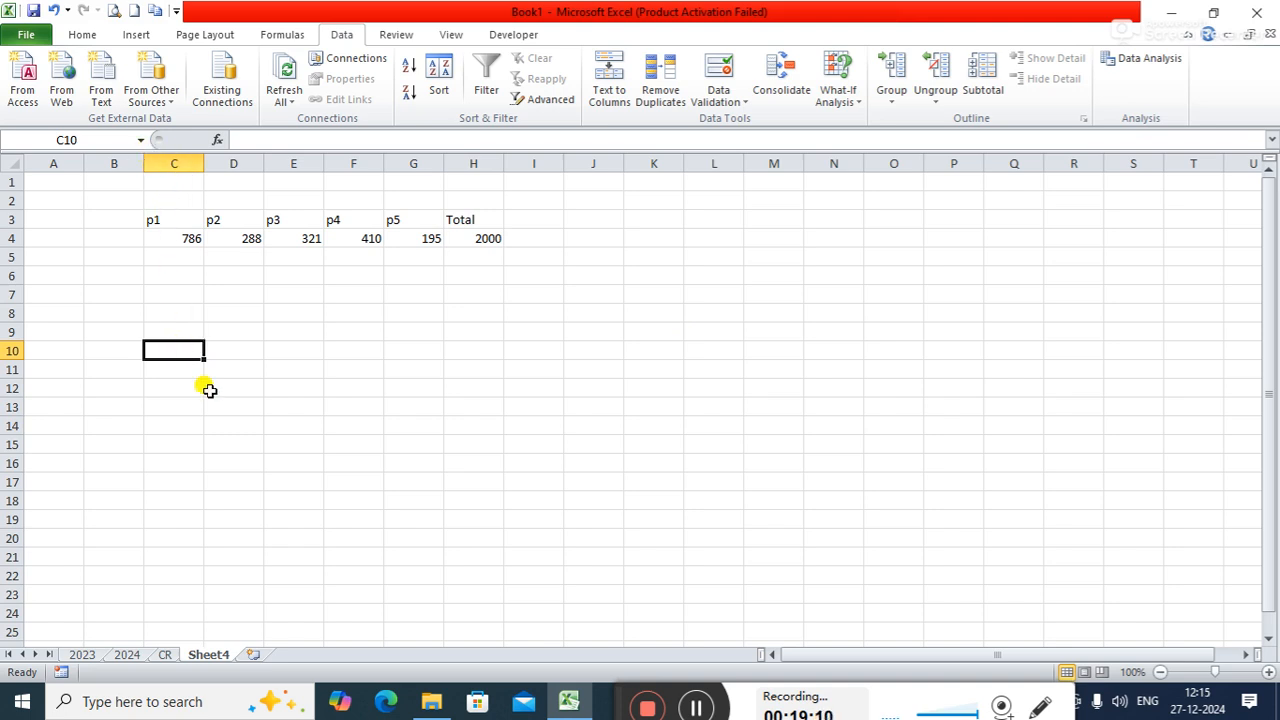
{"action": "type", "text": "s1"}
{"action": "key", "text": "Tab"}
{"action": "type", "text": "s2"}
{"action": "key", "text": "Tab"}
{"action": "type", "text": "s3"}
{"action": "key", "text": "Tab"}
{"action": "type", "text": "s4"}
{"action": "key", "text": "Tab"}
{"action": "type", "text": "s5"}
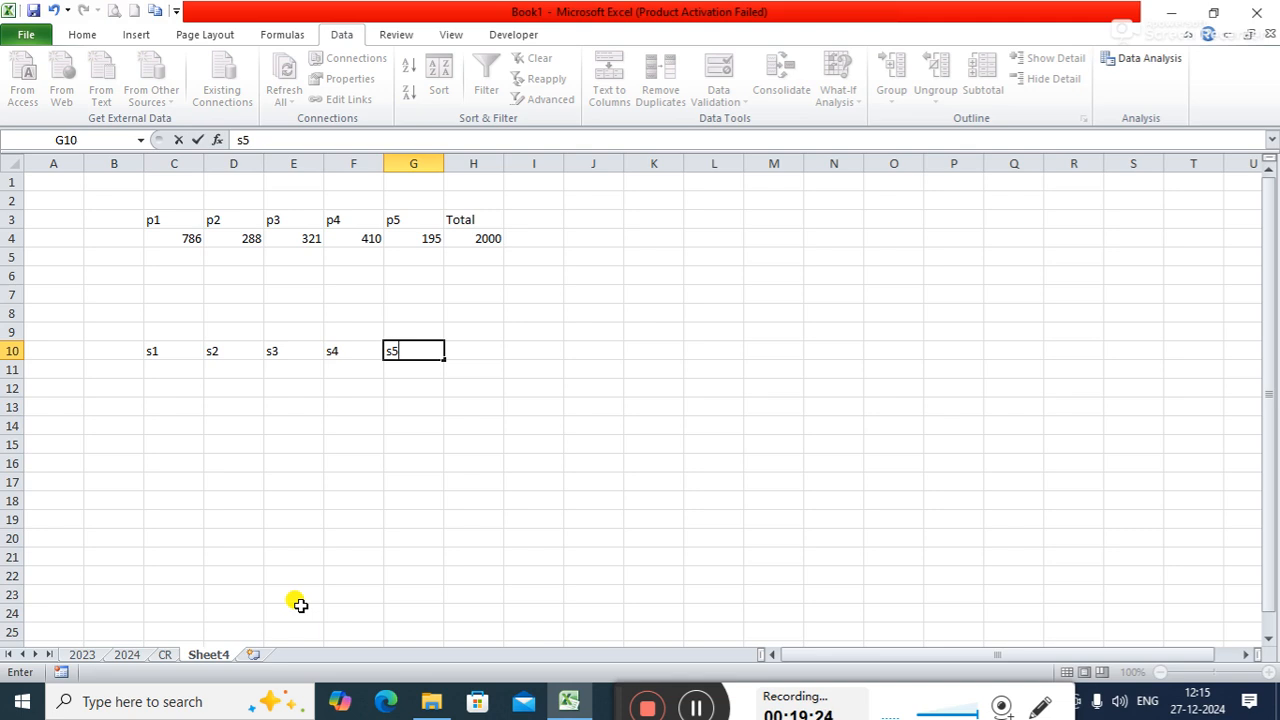
{"action": "key", "text": "Tab"}
- Add the headers Total in H10 and Percentage in I10 to the second table
{"action": "type", "text": "T"}
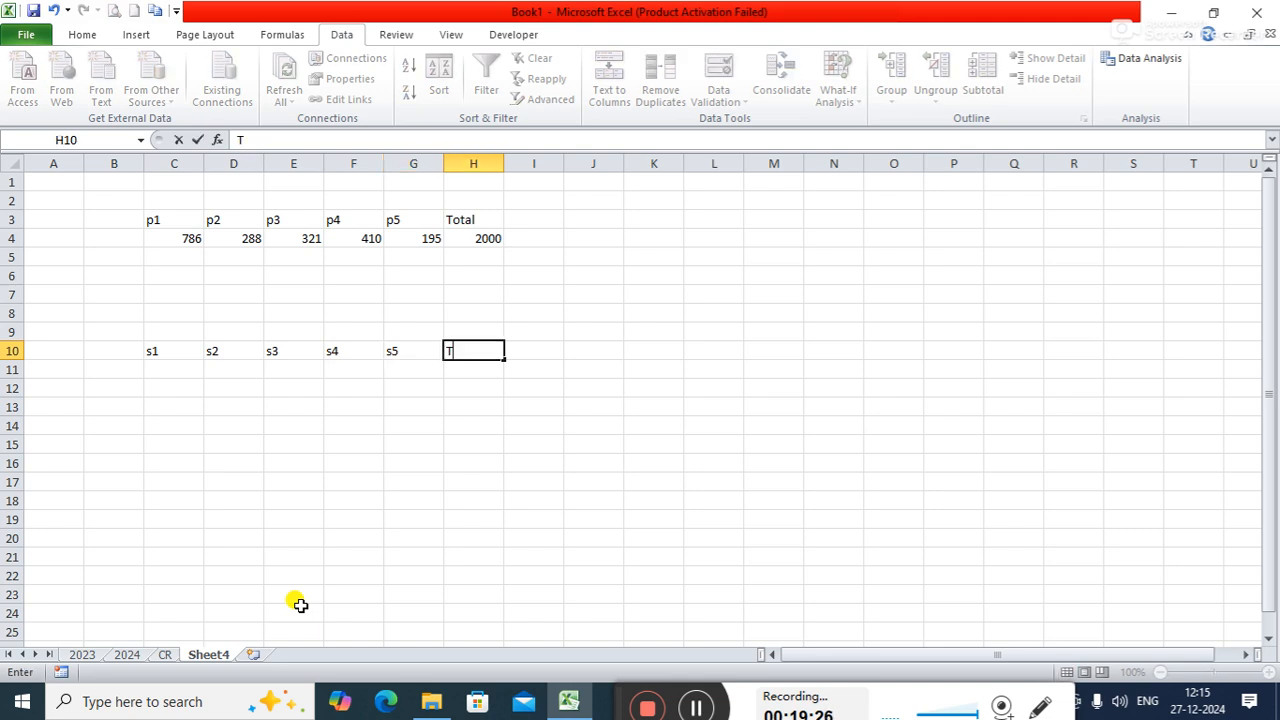
{"action": "type", "text": "otal"}
{"action": "key", "text": "Return"}
{"action": "key", "text": "Right"}
{"action": "key", "text": "Up"}
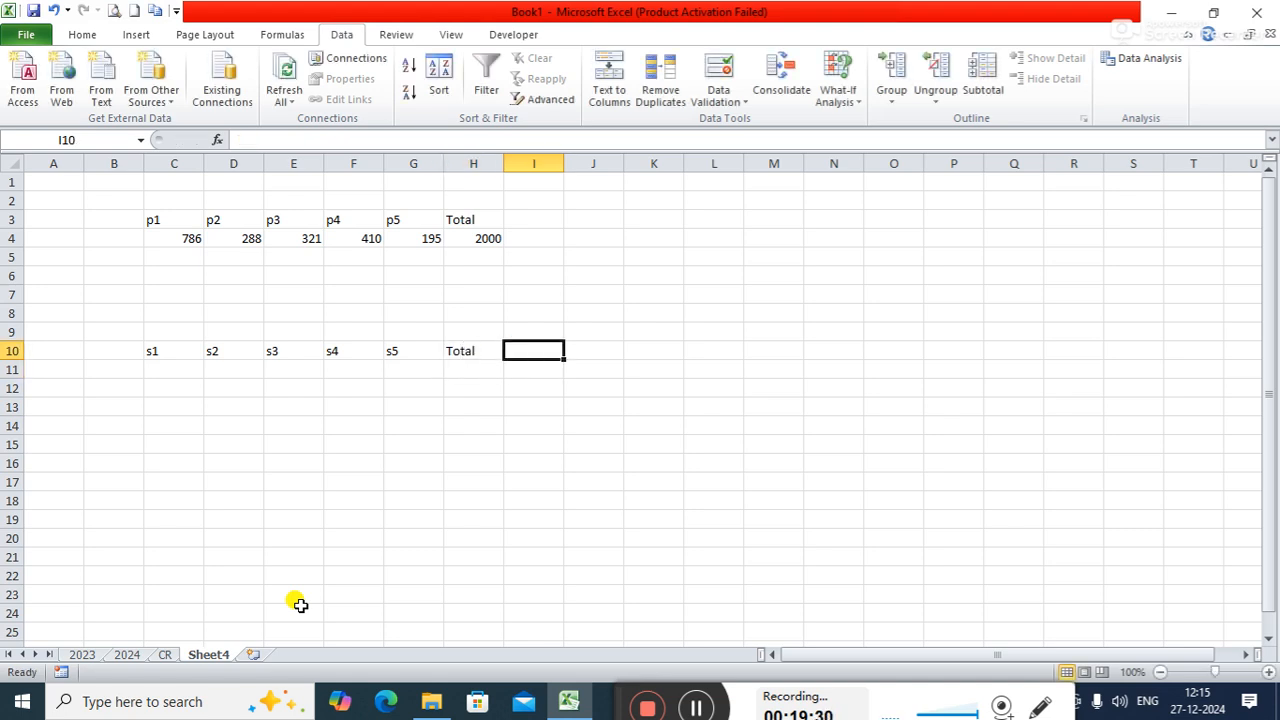
{"action": "type", "text": "Per"}
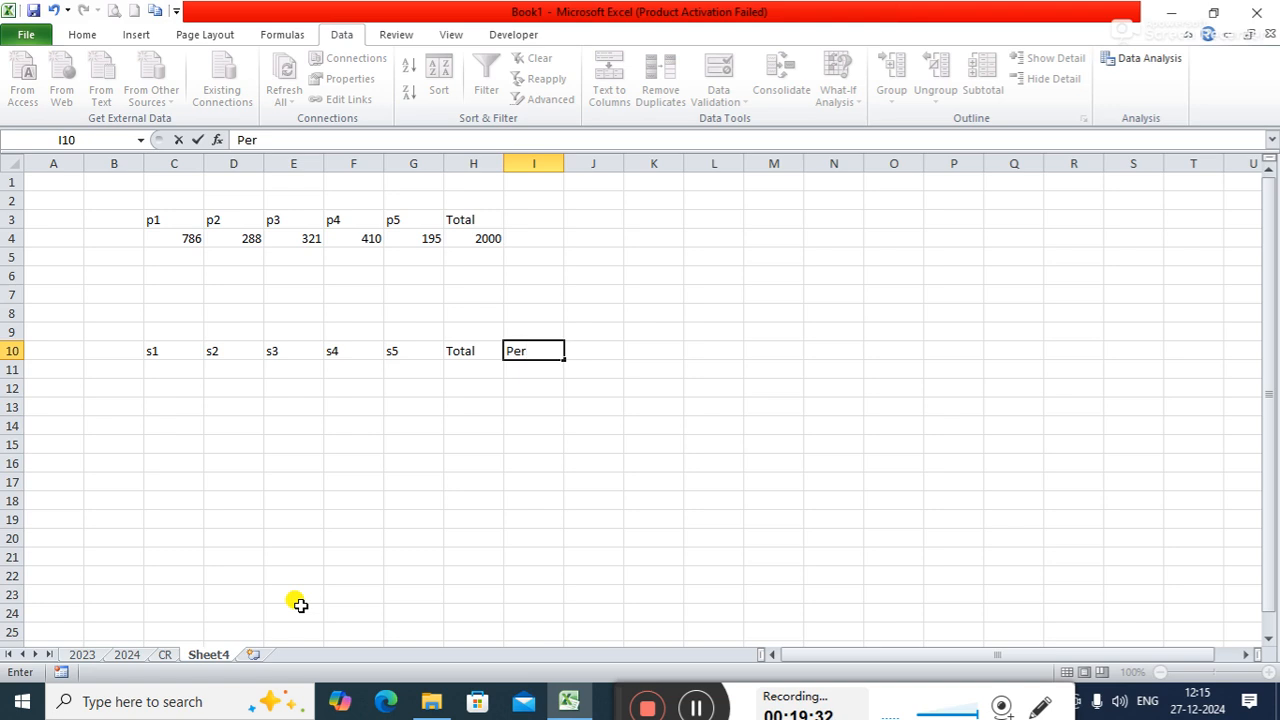
{"action": "type", "text": "centage"}
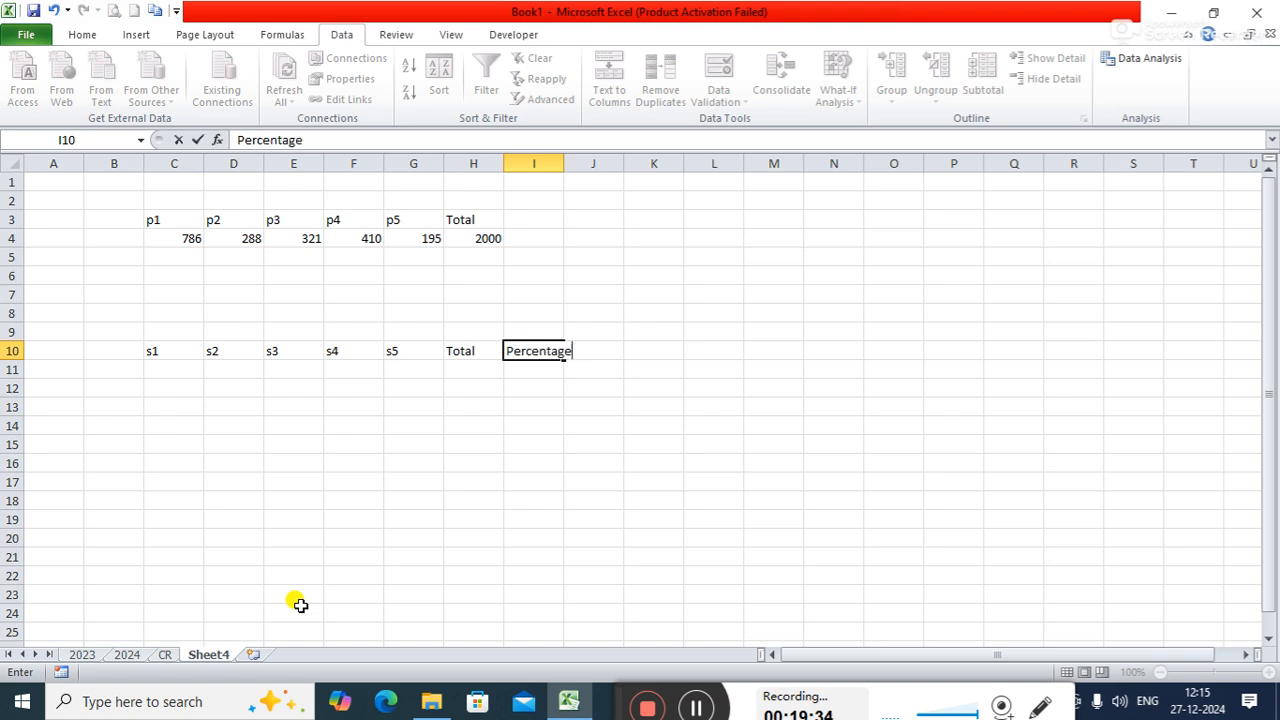
{"action": "key", "text": "Tab"}
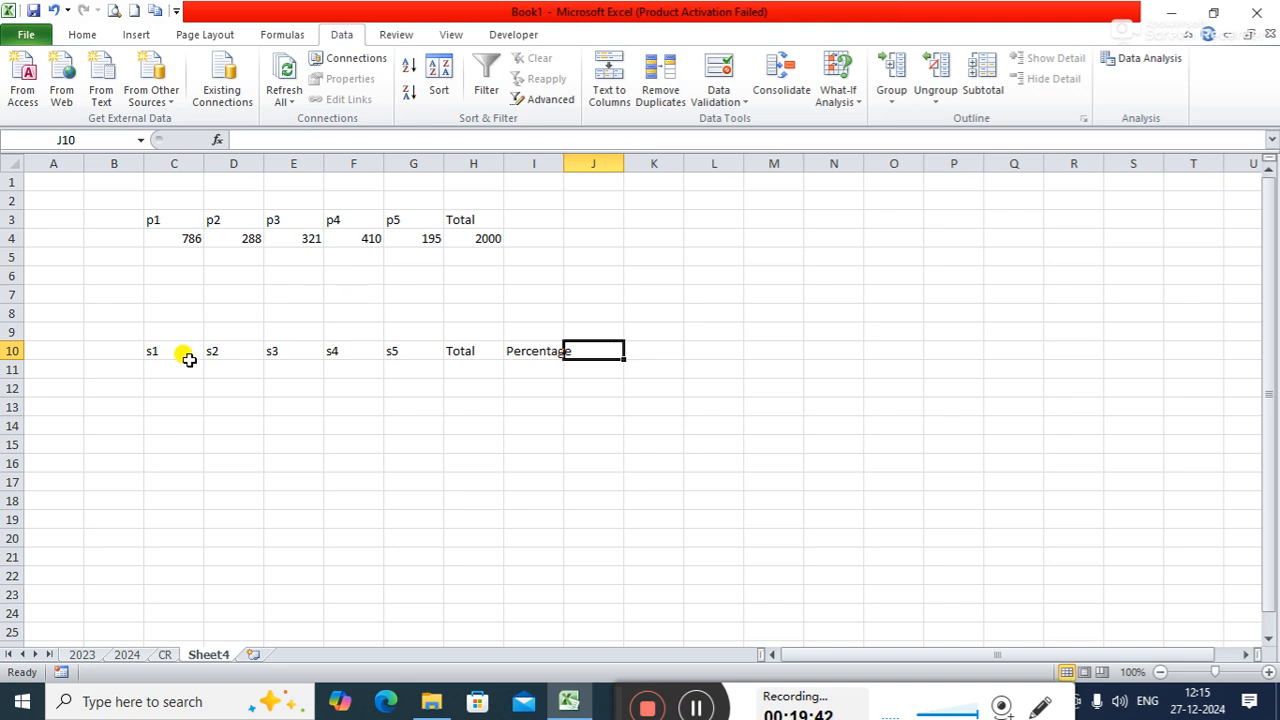
- Enter 65 in C11 under s1 and 40 in D11 under s2
{"action": "left_click", "coordinate": [160, 370]}
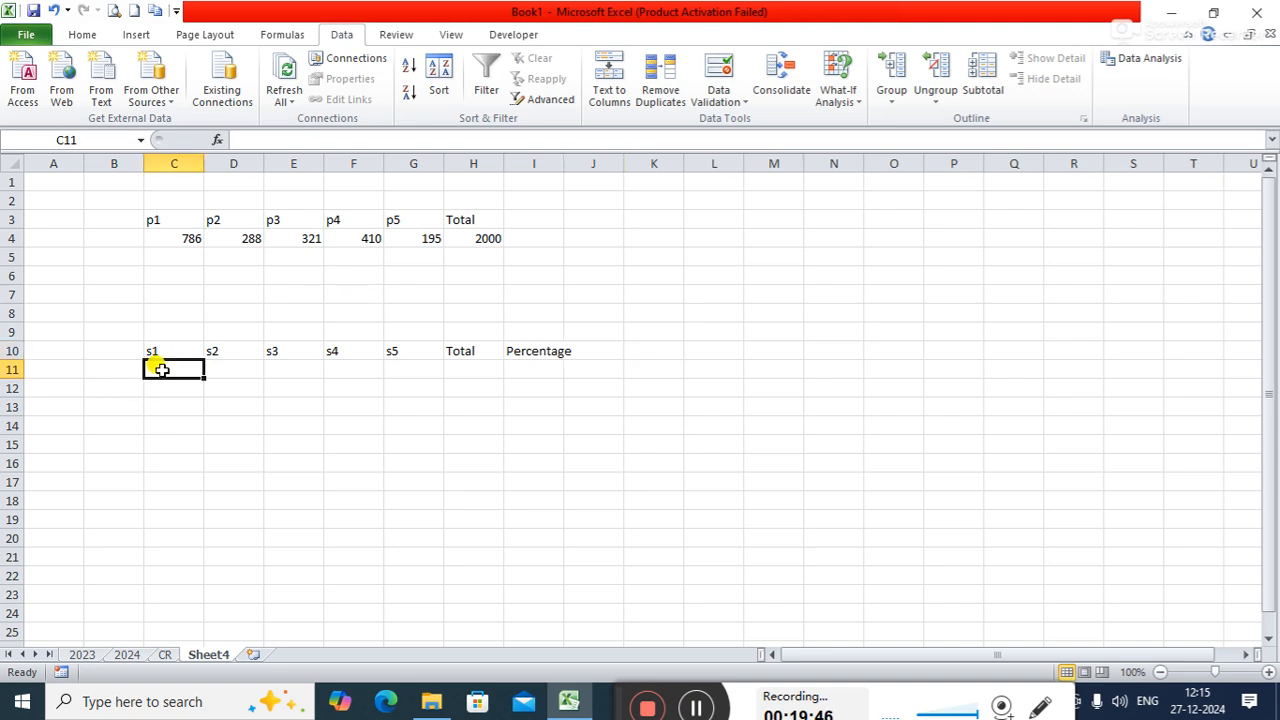
{"action": "type", "text": "65"}
{"action": "key", "text": "Return"}
{"action": "key", "text": "Right"}
{"action": "key", "text": "Up"}
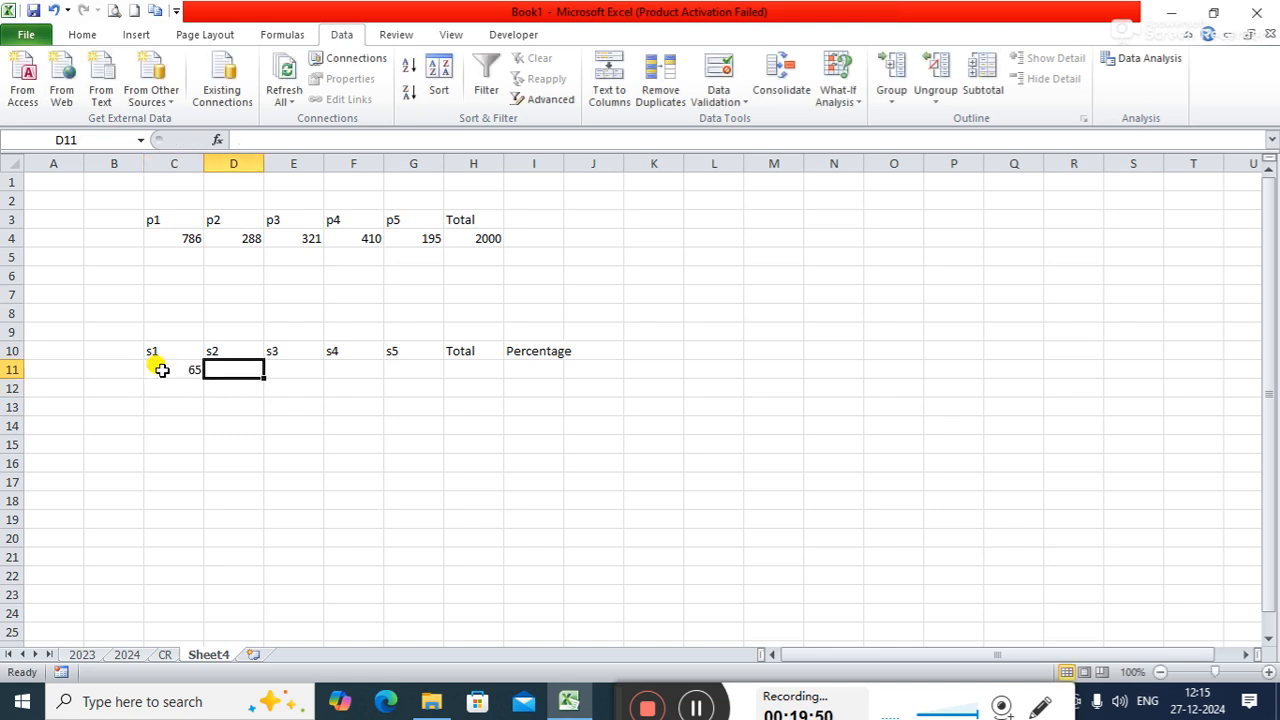
{"action": "type", "text": "4000"}
{"action": "key", "text": "BackSpace"}
{"action": "key", "text": "BackSpace"}
{"action": "key", "text": "BackSpace"}
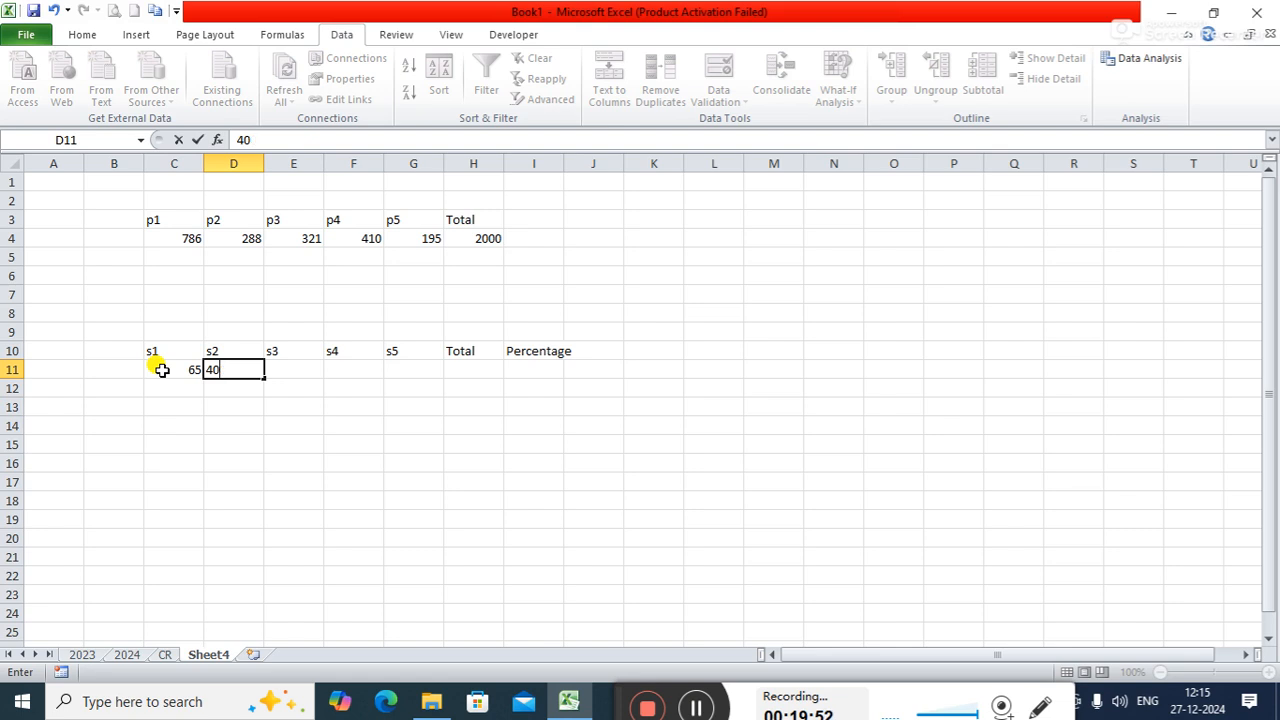
{"action": "type", "text": "0"}
{"action": "key", "text": "Right"}
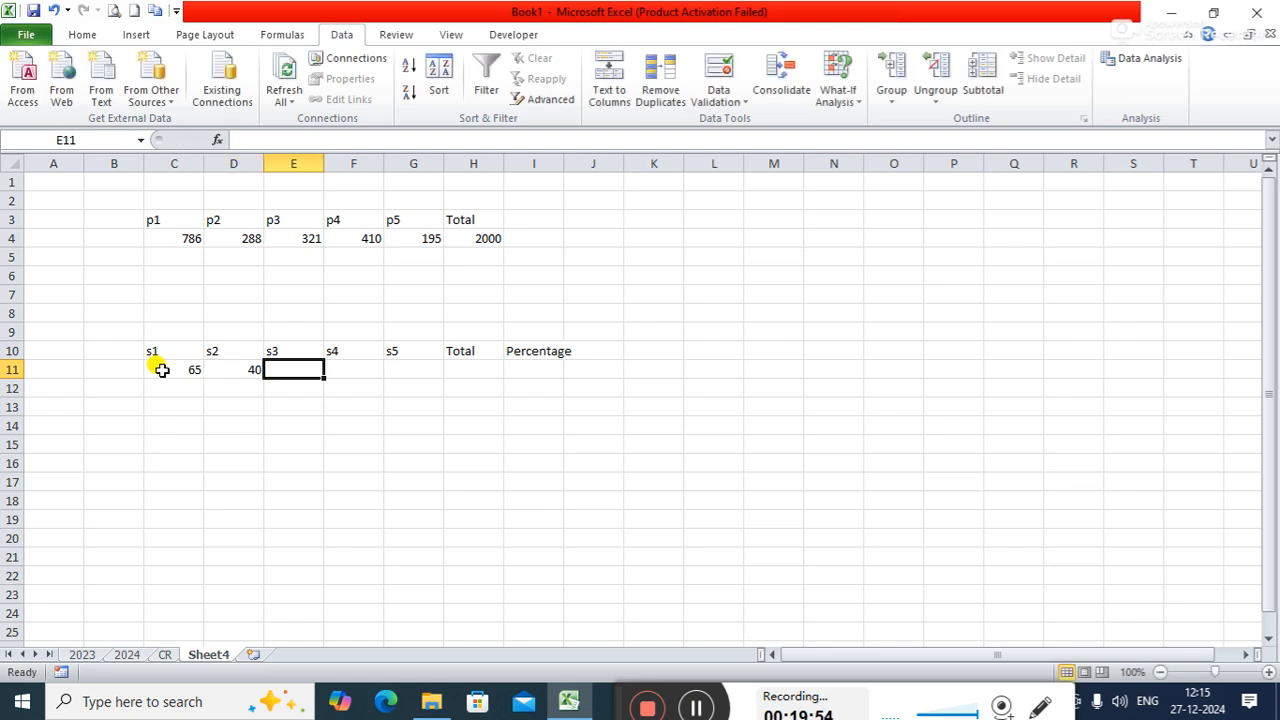
- Enter 50 in E11, 70 in F11 and 50 in G11 under s3, s4 and s5
{"action": "type", "text": "50"}
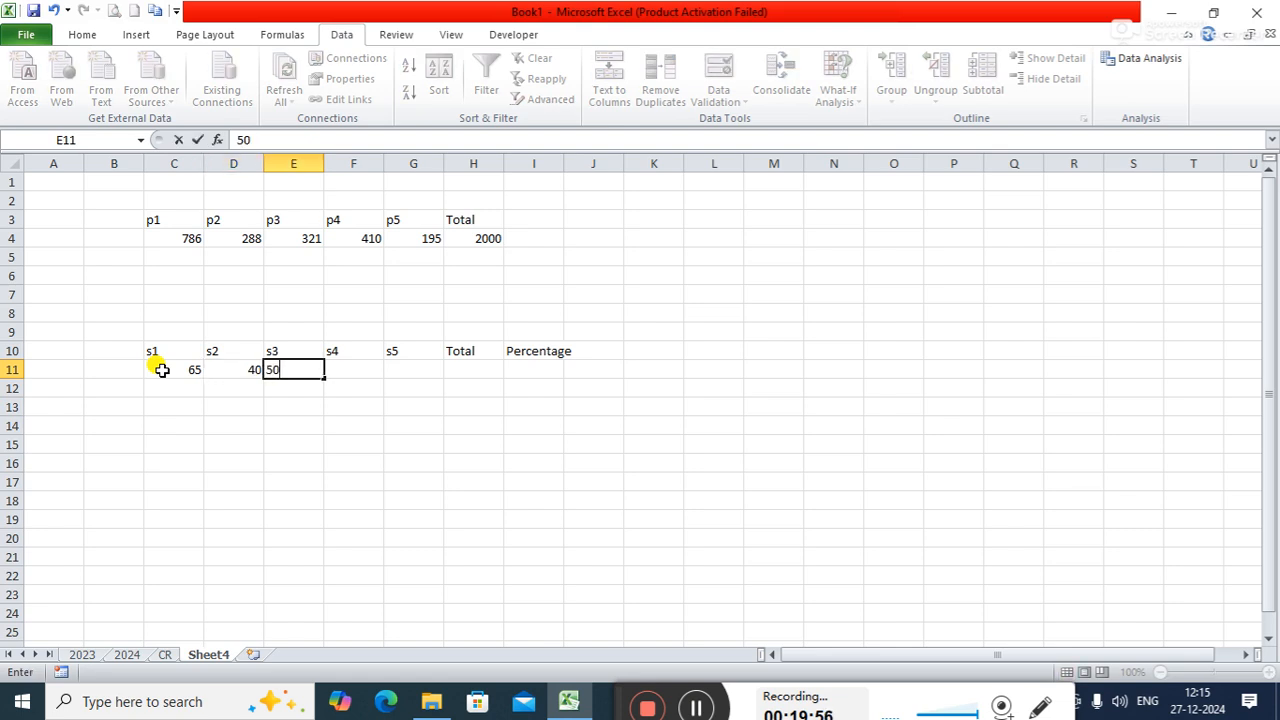
{"action": "key", "text": "Right"}
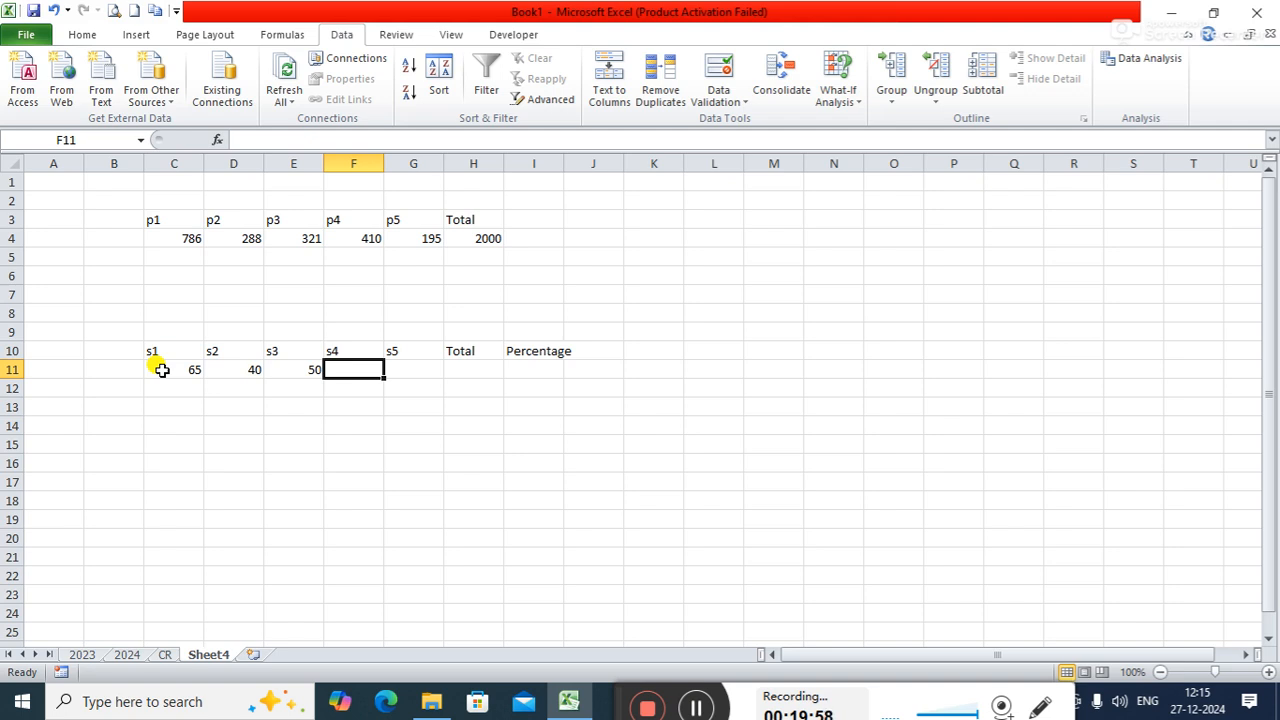
{"action": "type", "text": "70"}
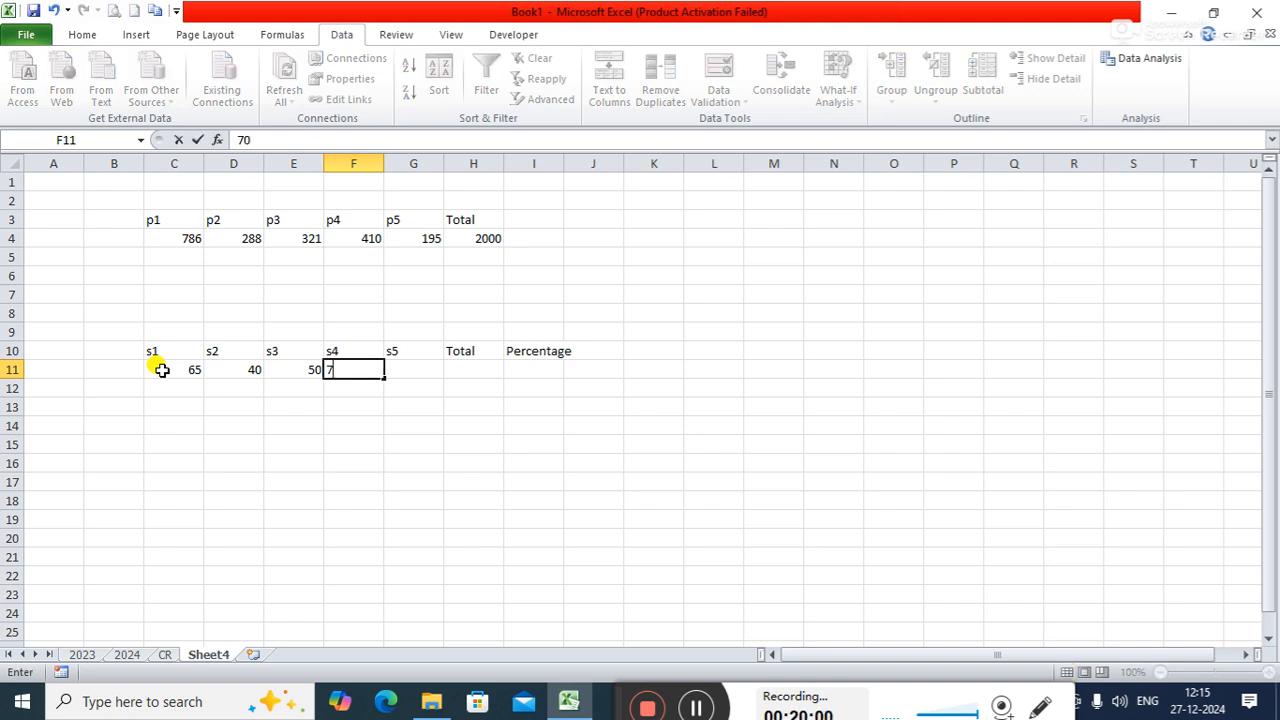
{"action": "key", "text": "Right"}
{"action": "type", "text": "50"}
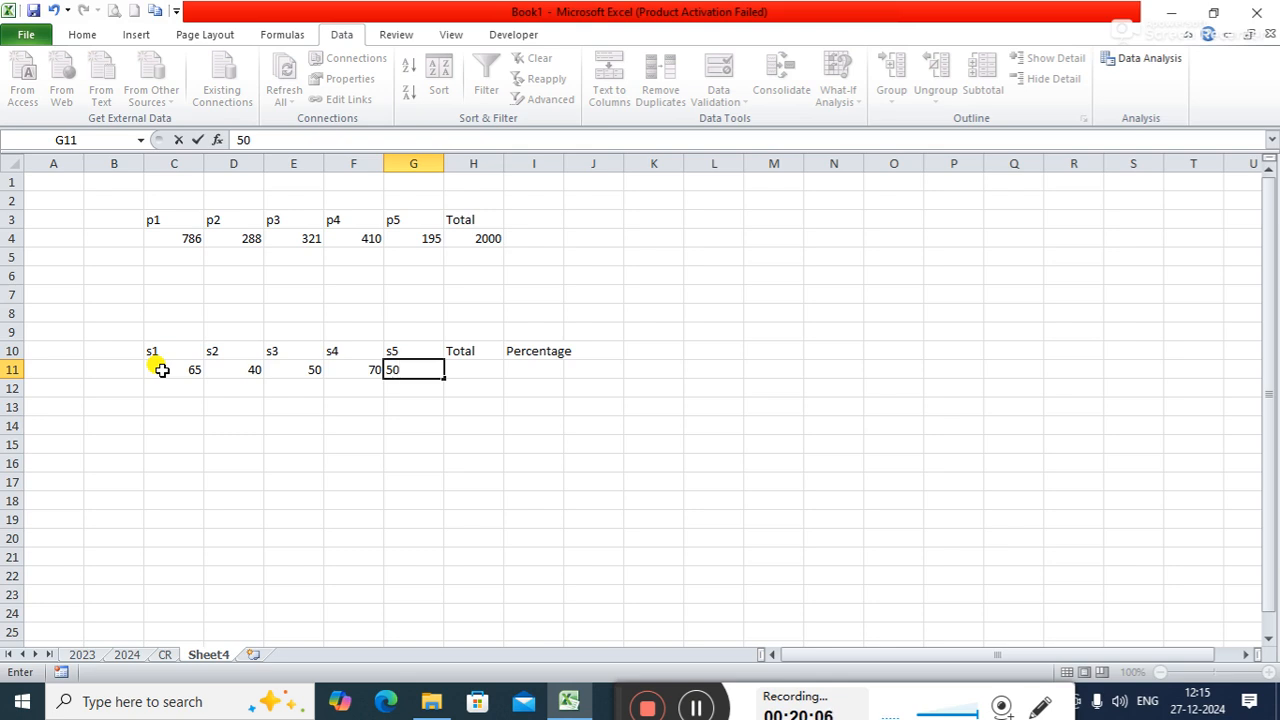
- Total the s1 to s5 marks in H11 with a SUM formula over C11:G11
{"action": "left_click", "coordinate": [470, 366]}
{"action": "type", "text": "="}
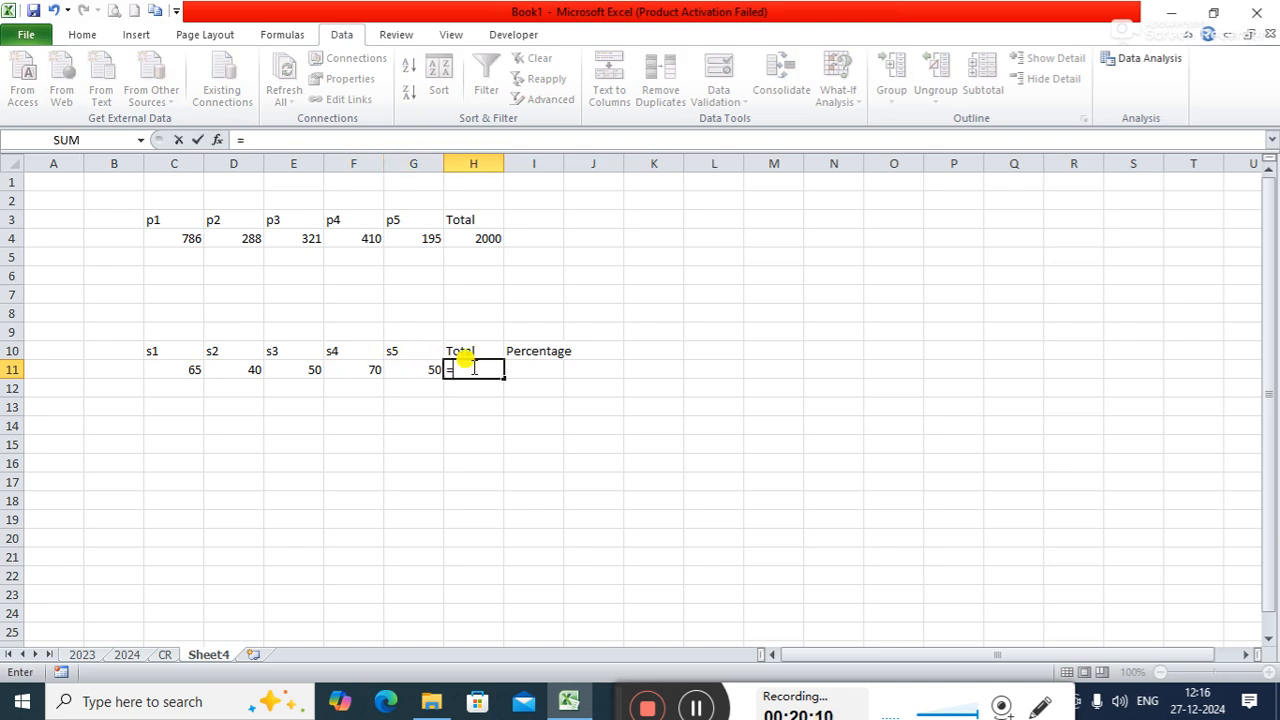
{"action": "type", "text": "sum("}
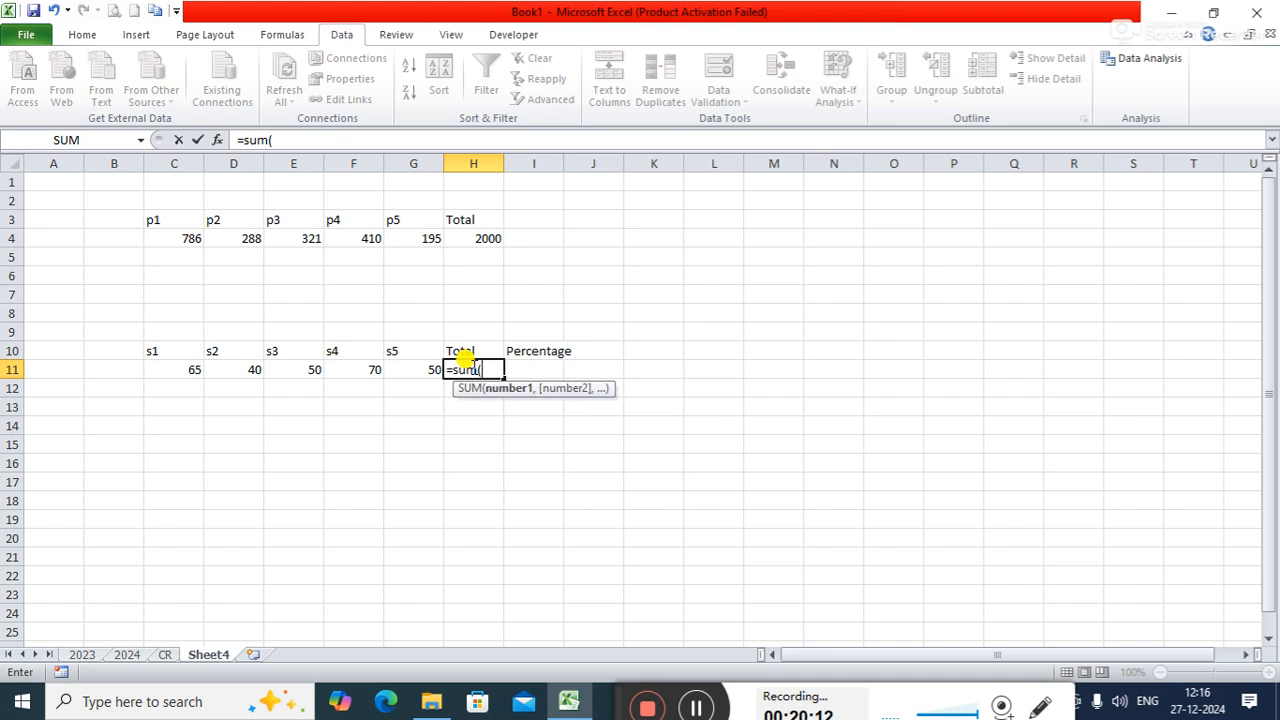
{"action": "left_click_drag", "start_coordinate": [172, 370], "coordinate": [428, 370]}
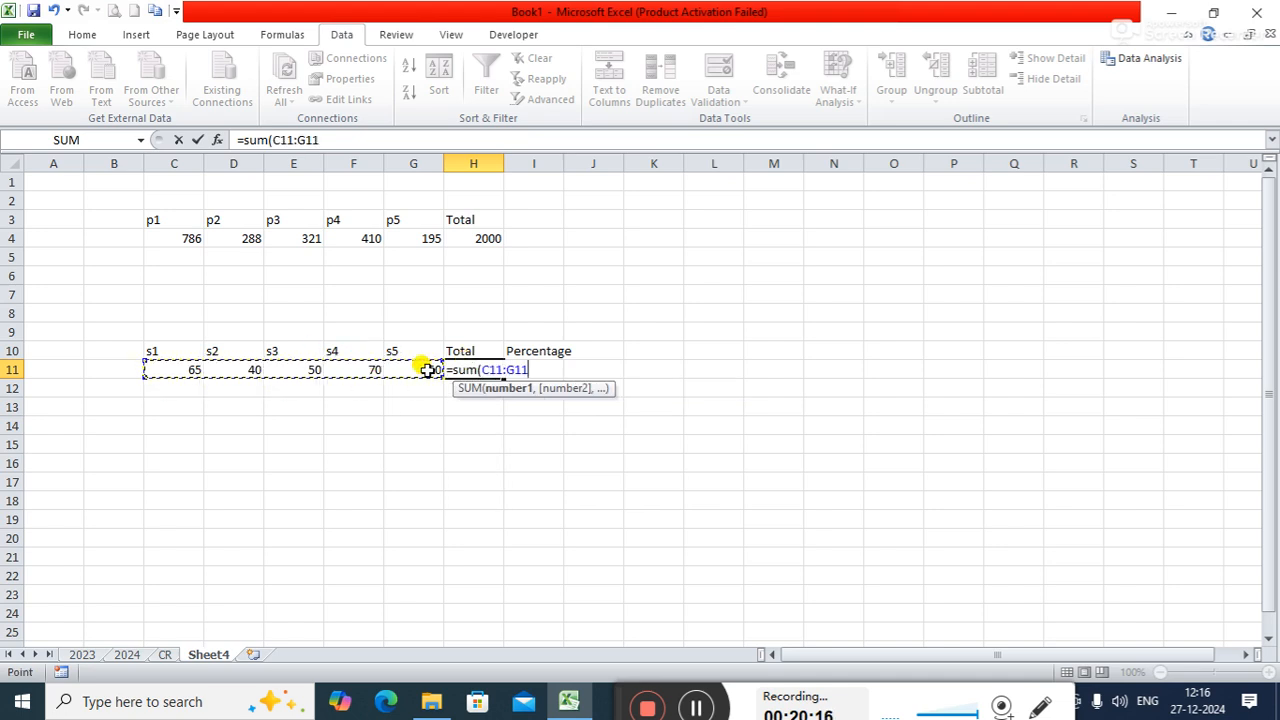
{"action": "type", "text": ")"}
{"action": "key", "text": "Return"}
- Calculate the percentage in I11 with the formula =H11/5
{"action": "key", "text": "Right"}
{"action": "key", "text": "Up"}
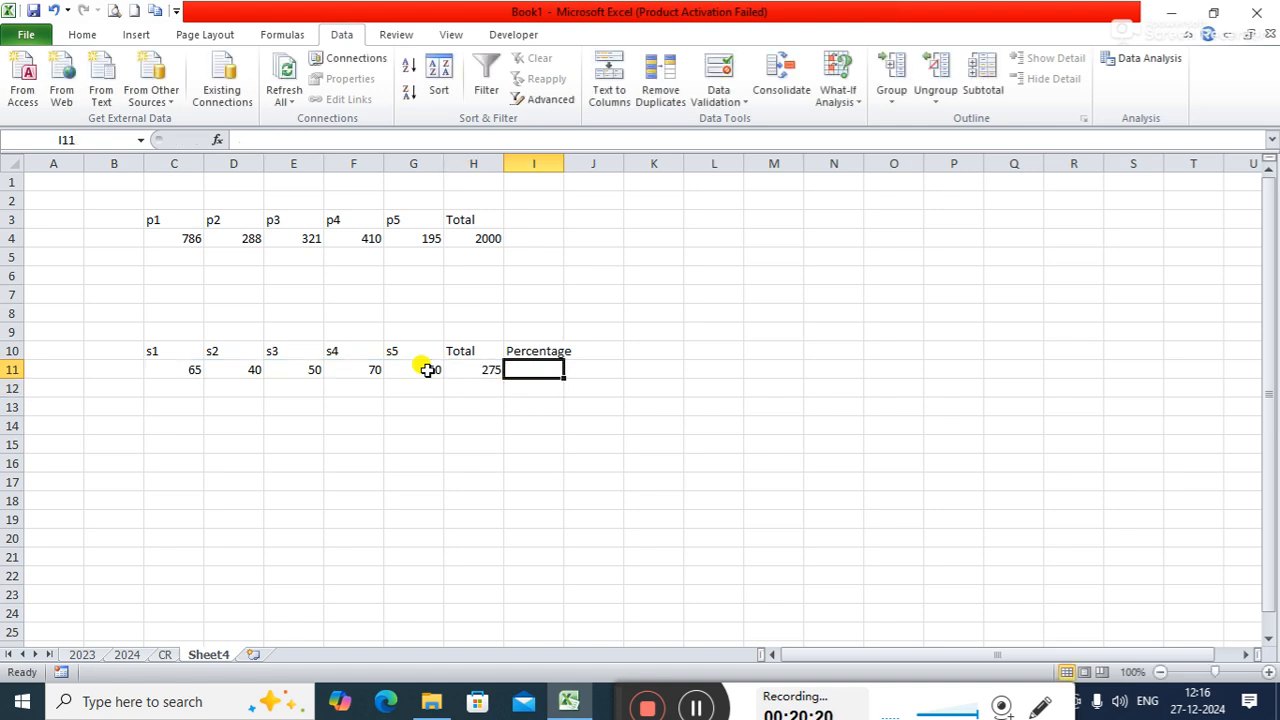
{"action": "type", "text": "="}
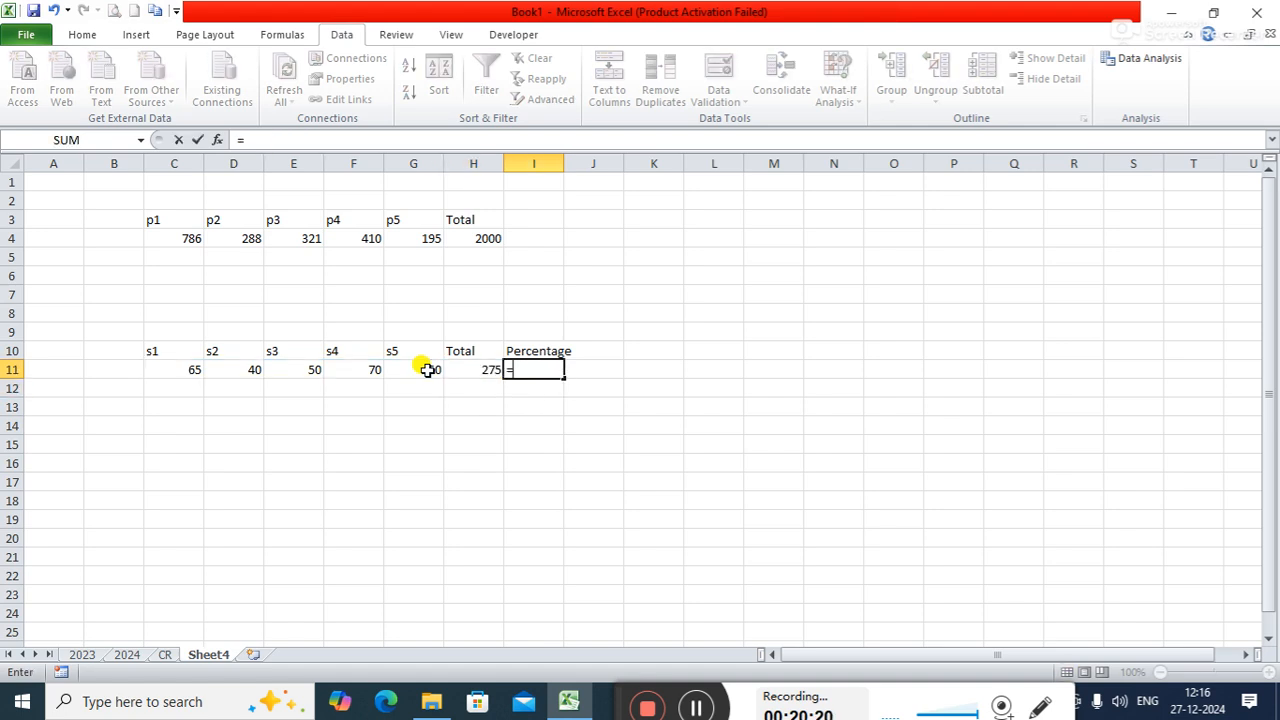
{"action": "left_click", "coordinate": [481, 369]}
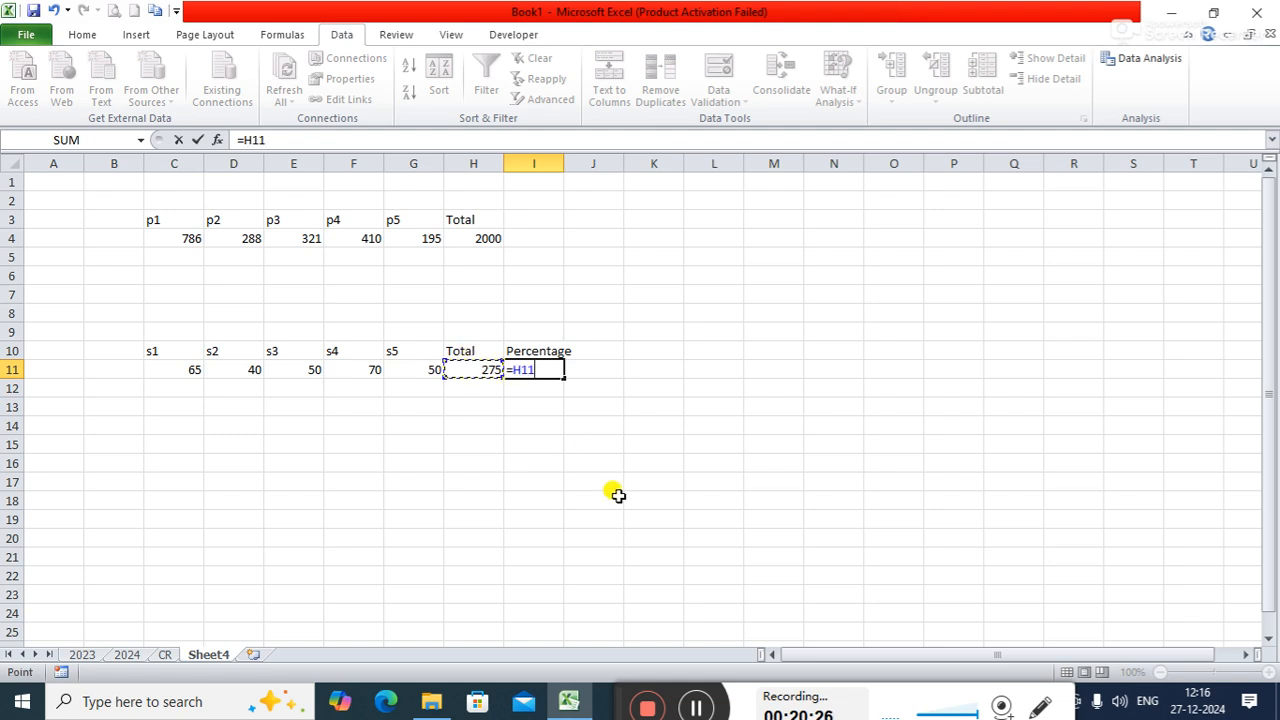
{"action": "type", "text": "/5"}
{"action": "key", "text": "Return"}
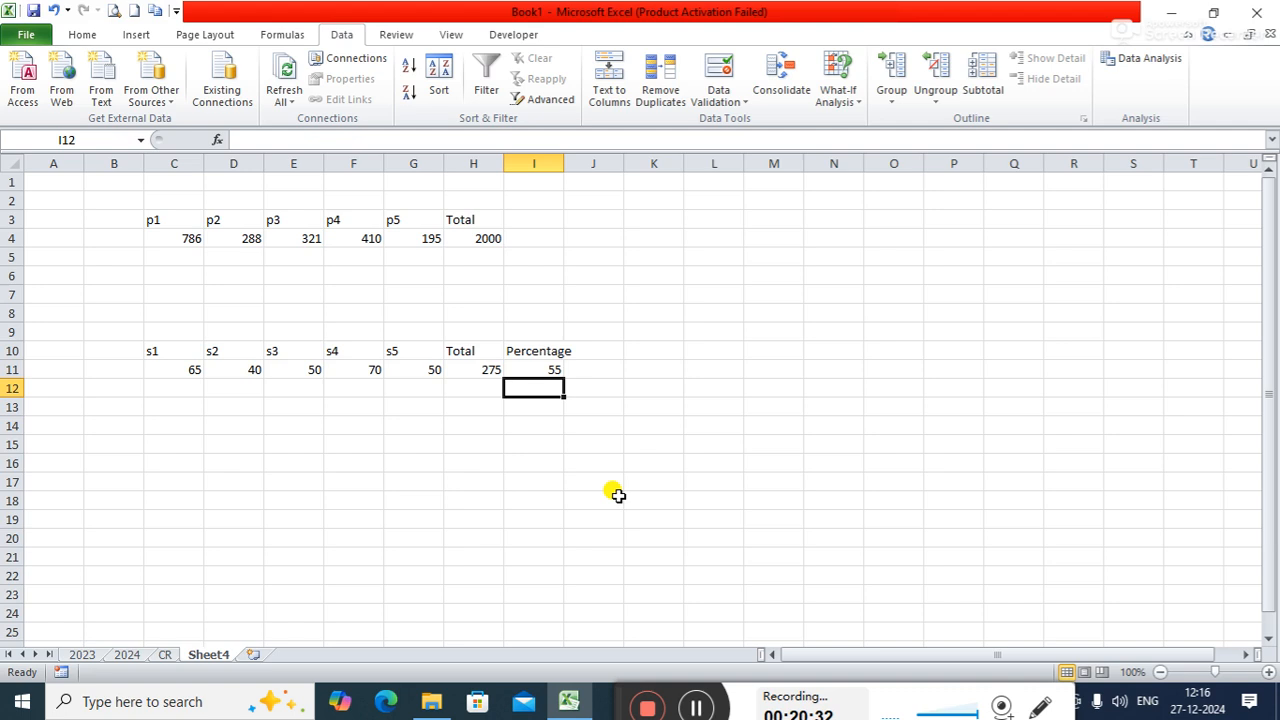
- Try to format the percentage result in I11 with the percent style
{"action": "left_click", "coordinate": [540, 366]}
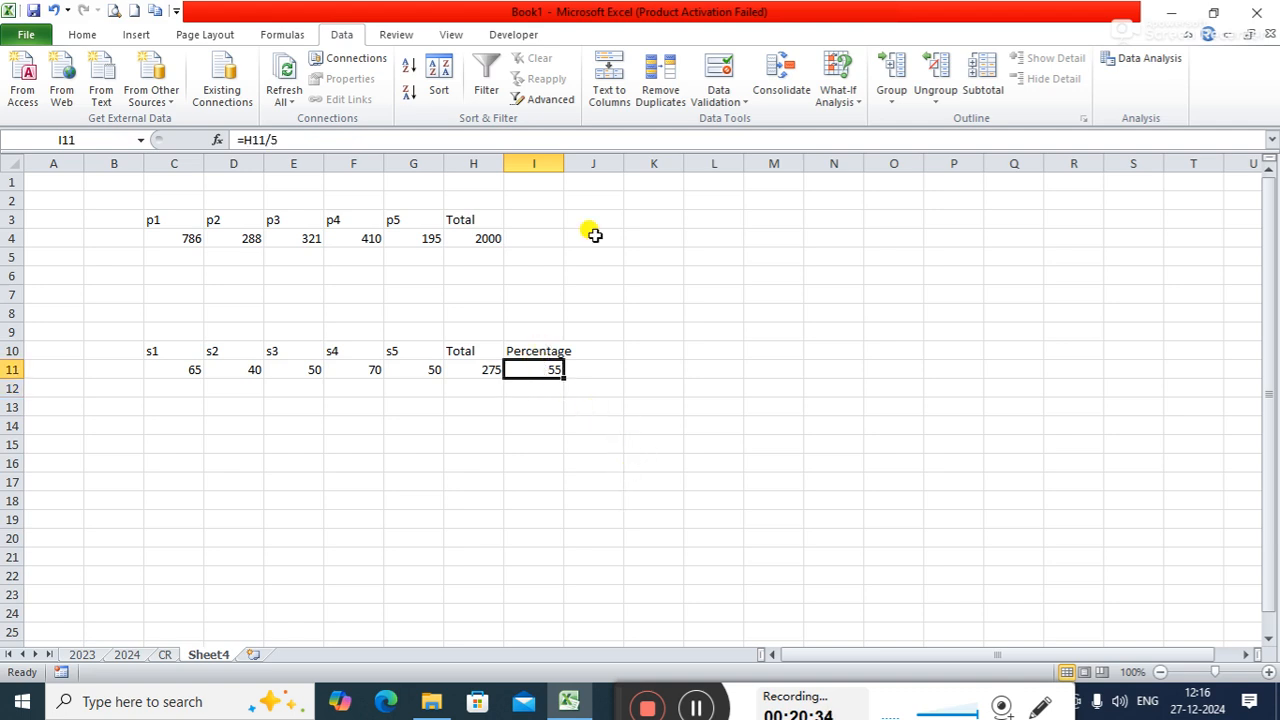
{"action": "left_click", "coordinate": [84, 36]}
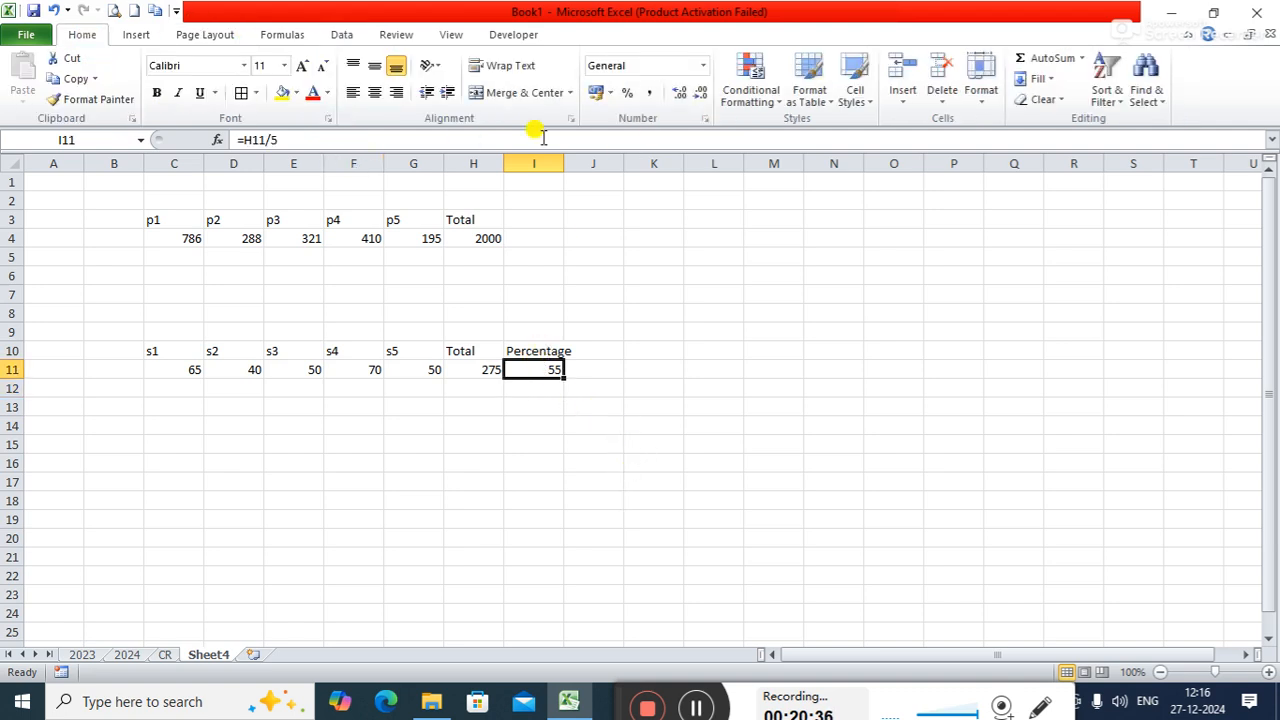
{"action": "left_click", "coordinate": [704, 119]}
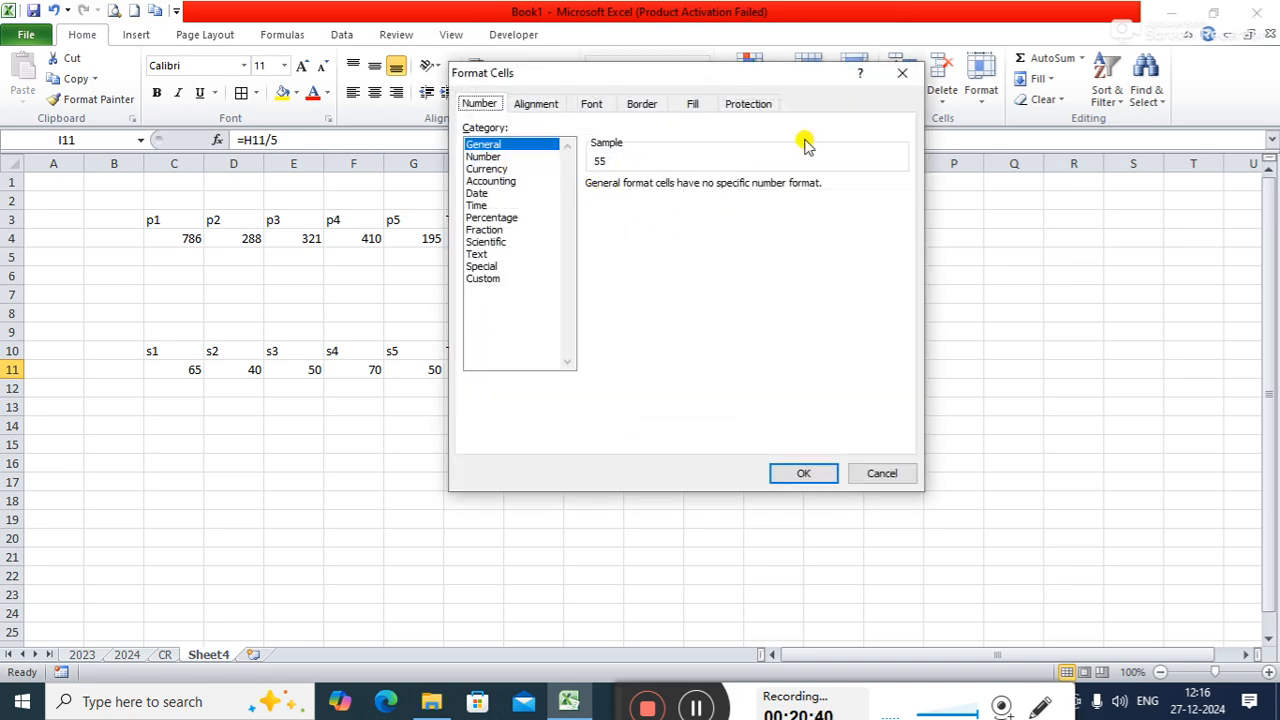
{"action": "left_click", "coordinate": [910, 82]}
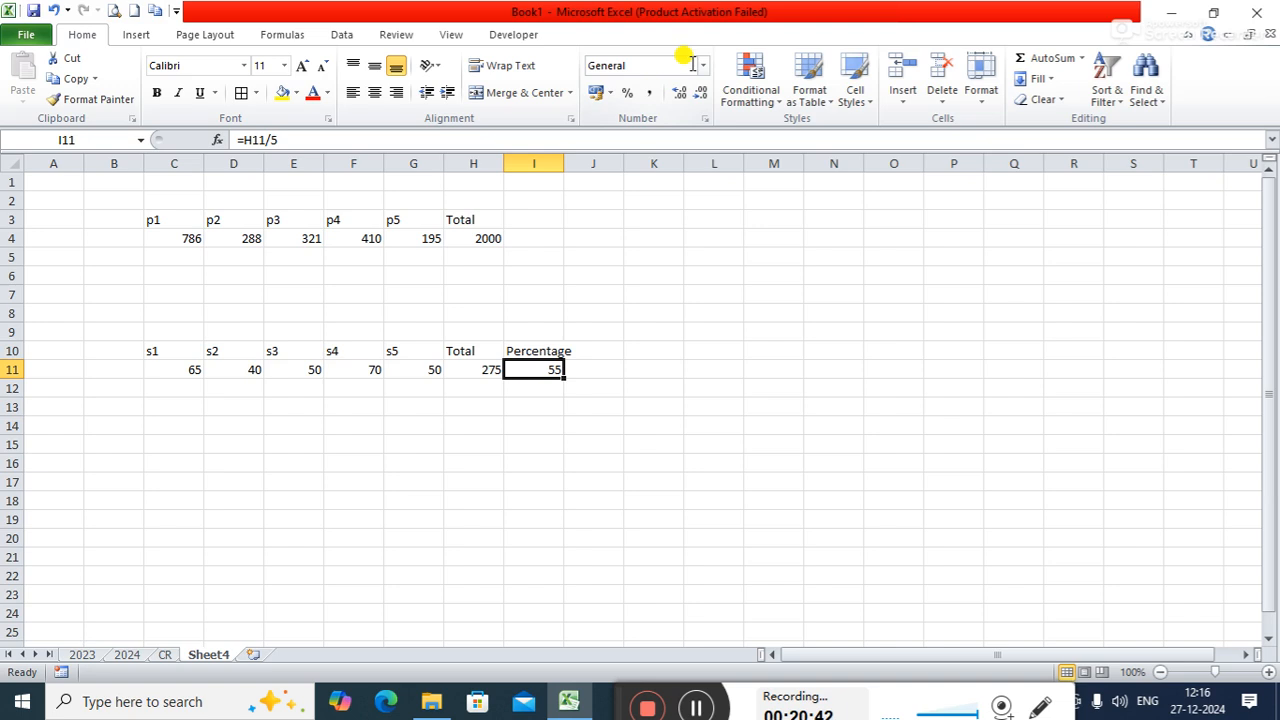
{"action": "left_click", "coordinate": [627, 93]}
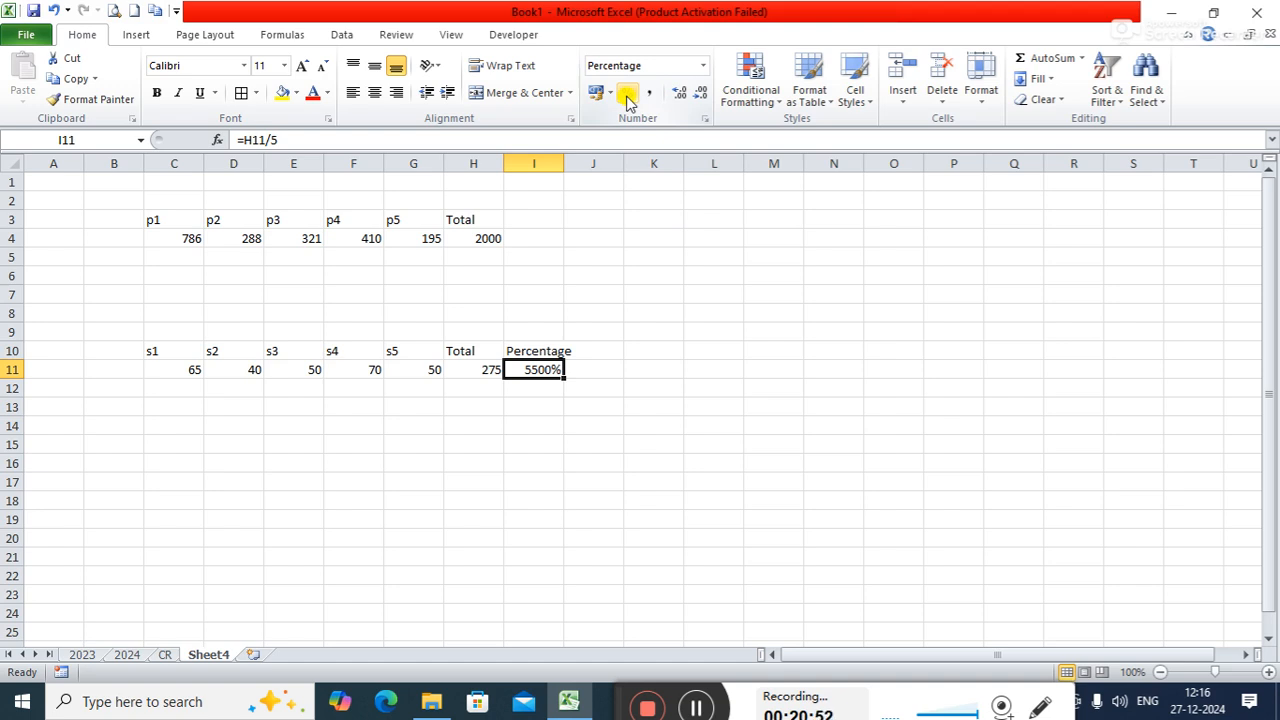
- Try to apply the Custom number format 0% to the percentage cell I11
{"action": "left_click", "coordinate": [704, 124]}
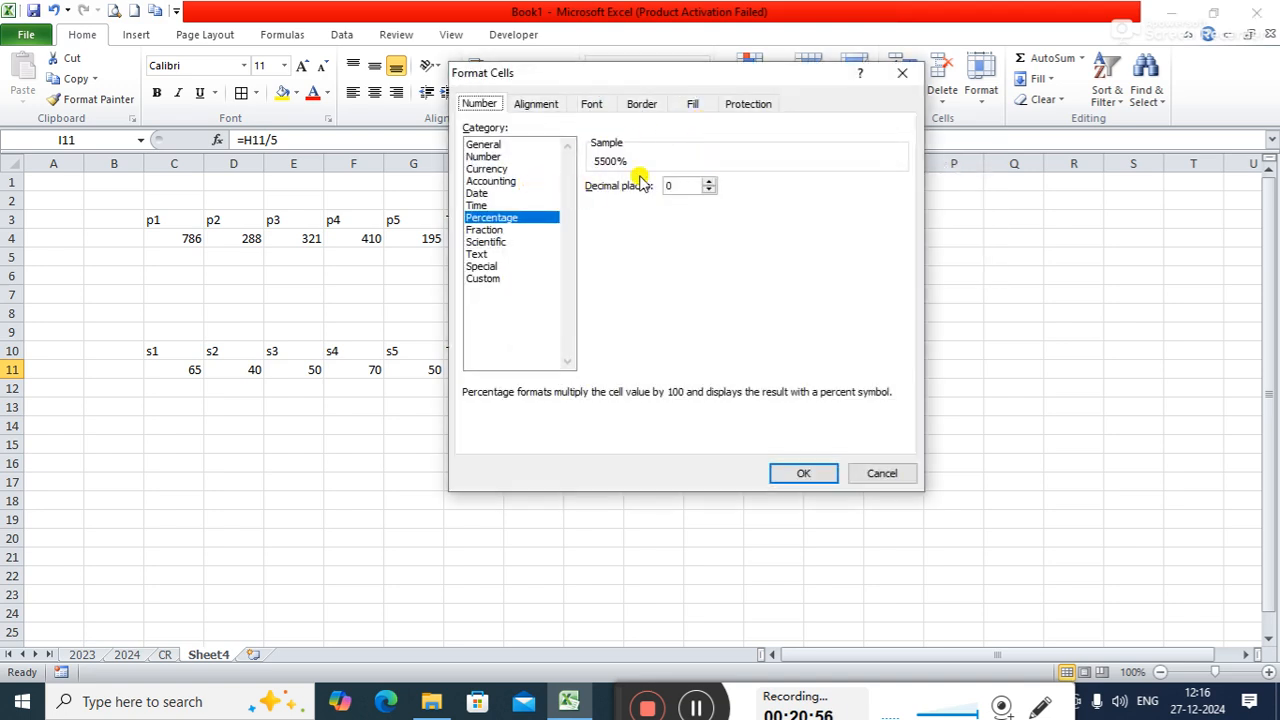
{"action": "left_click", "coordinate": [711, 191]}
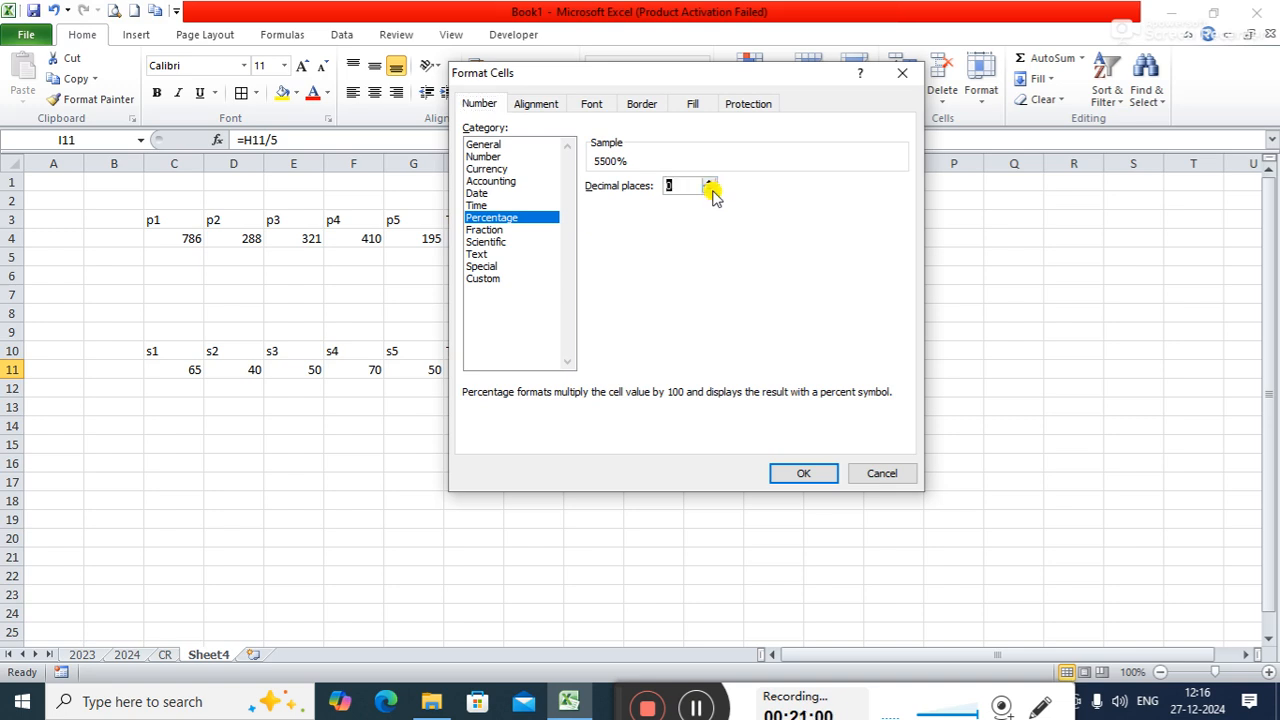
{"action": "left_click", "coordinate": [505, 279]}
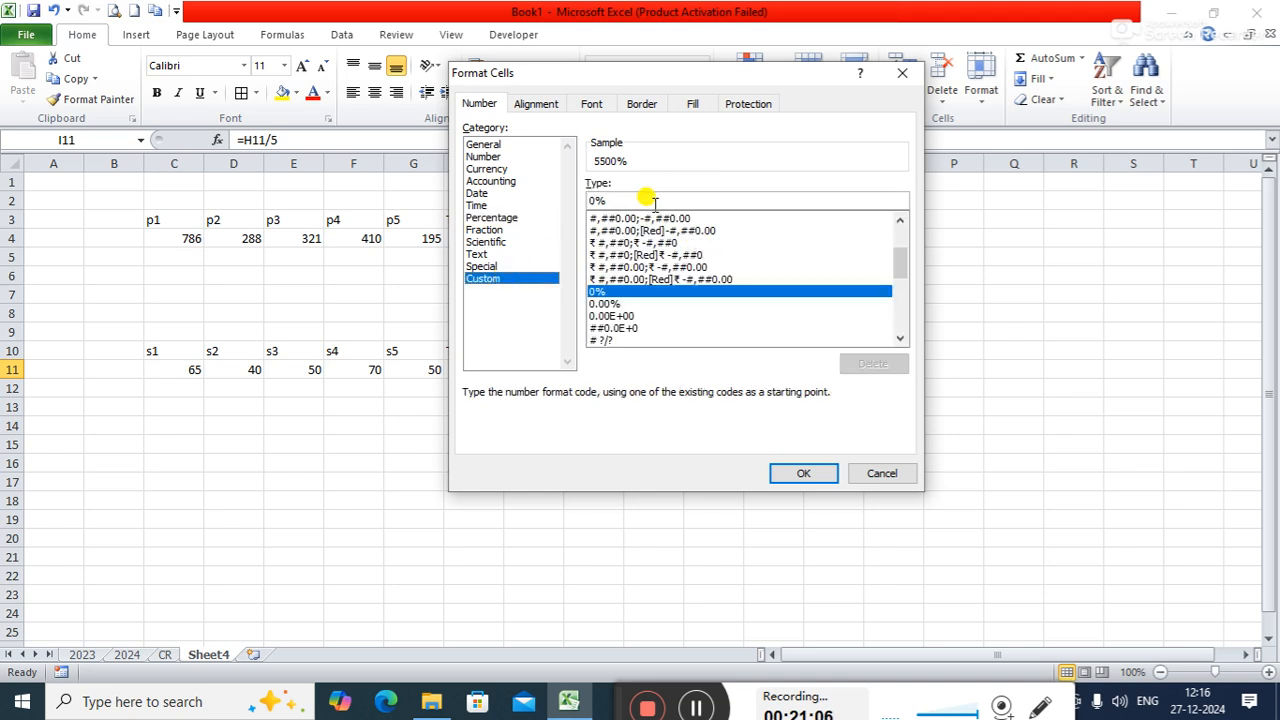
{"action": "left_click", "coordinate": [829, 471]}
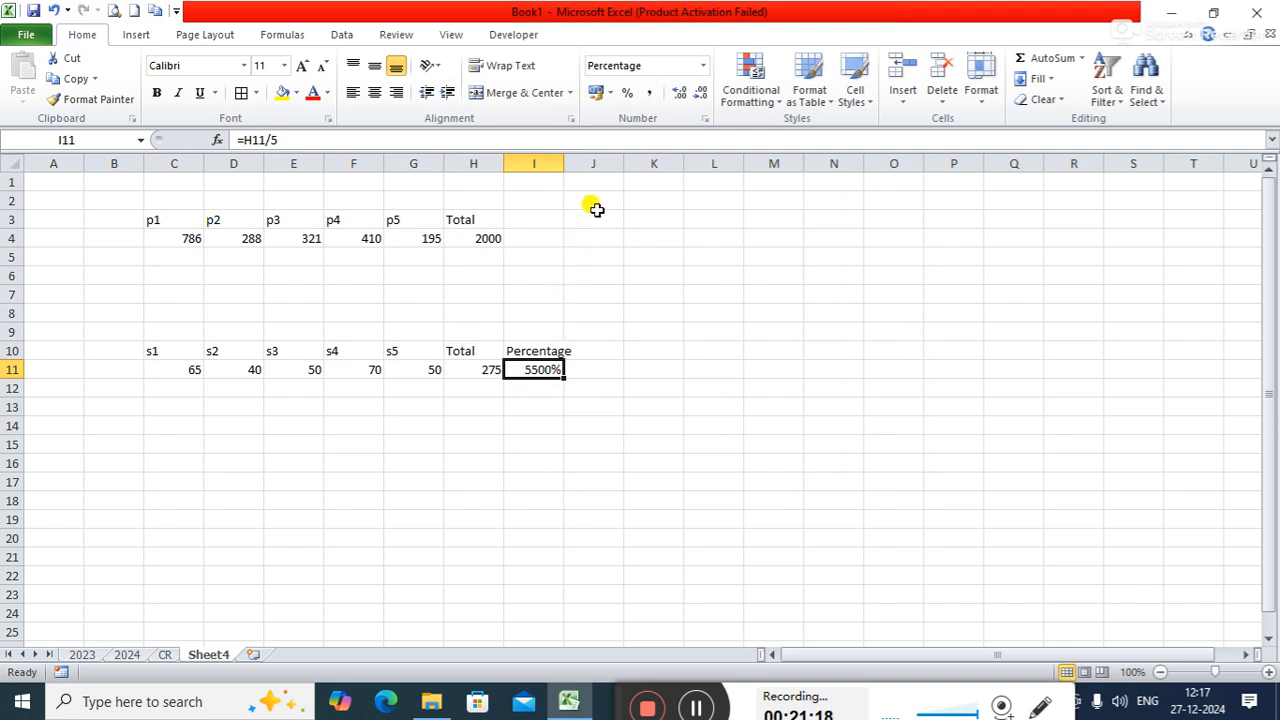
- Give I11 the custom number format 0"%" so the percent sign is appended as literal text
{"action": "left_click", "coordinate": [705, 119]}
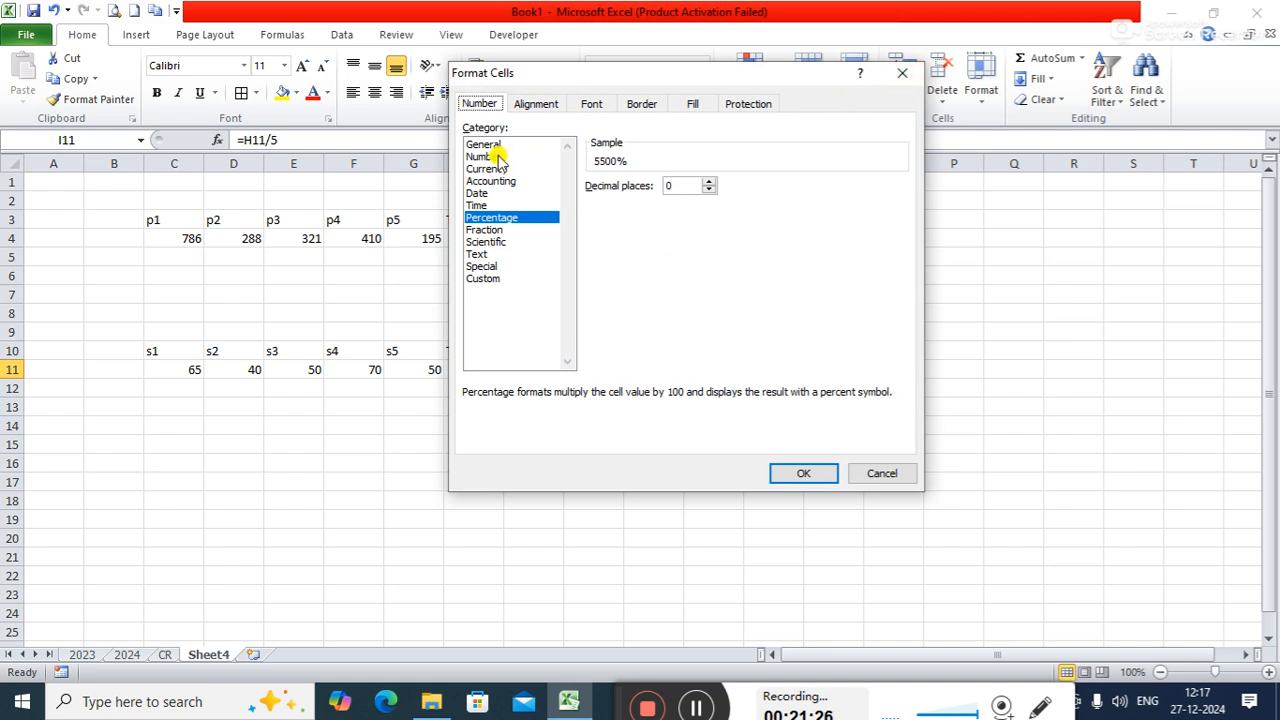
{"action": "left_click", "coordinate": [490, 278]}
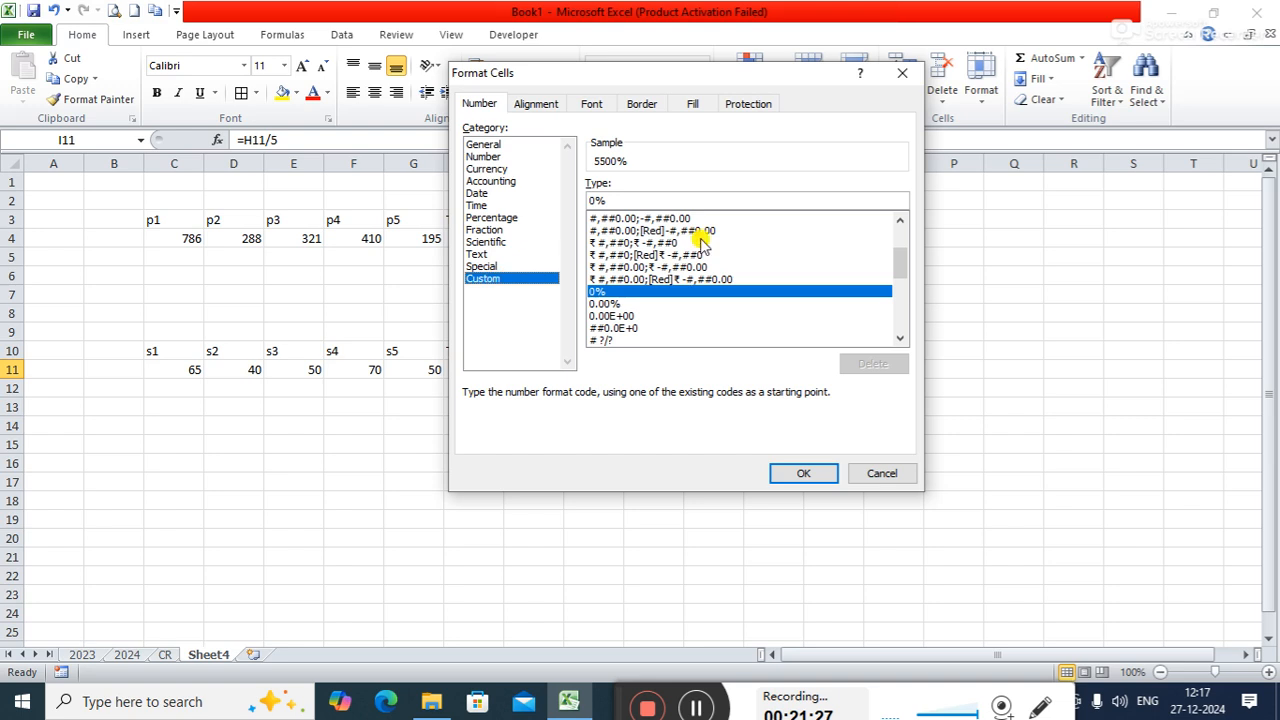
{"action": "left_click", "coordinate": [650, 199]}
{"action": "key", "text": "BackSpace"}
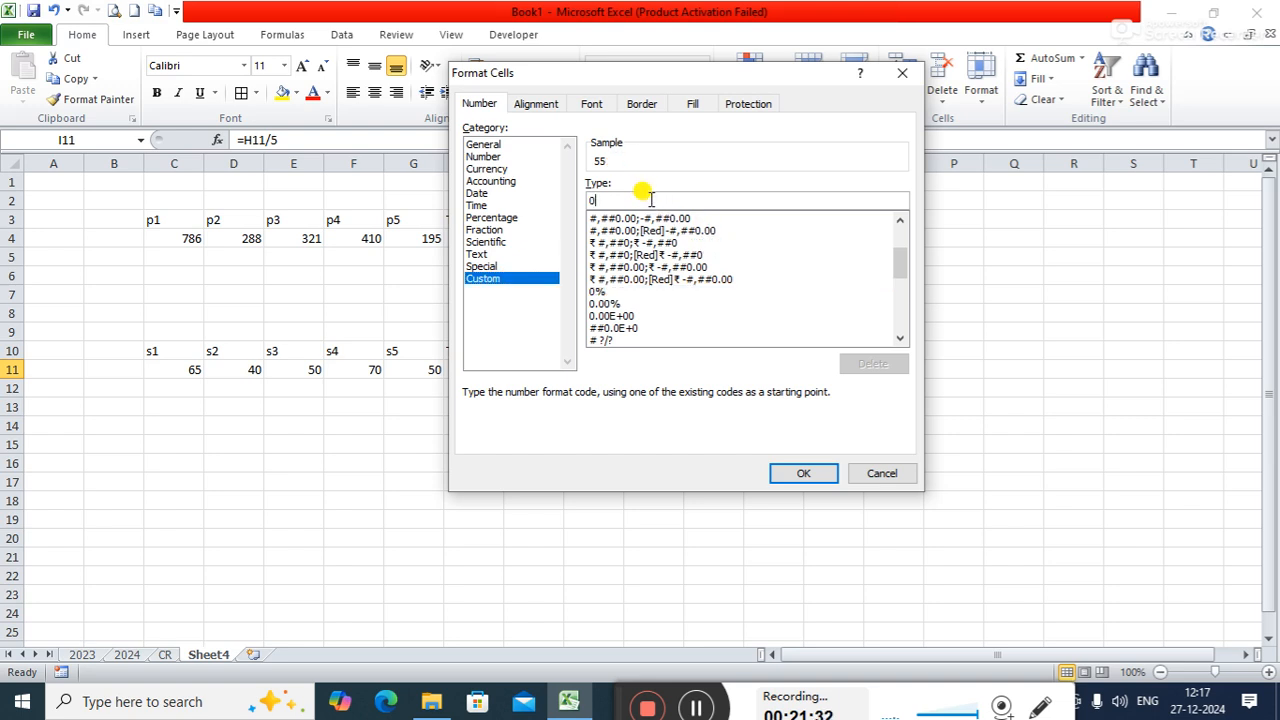
{"action": "type", "text": "\"%\""}
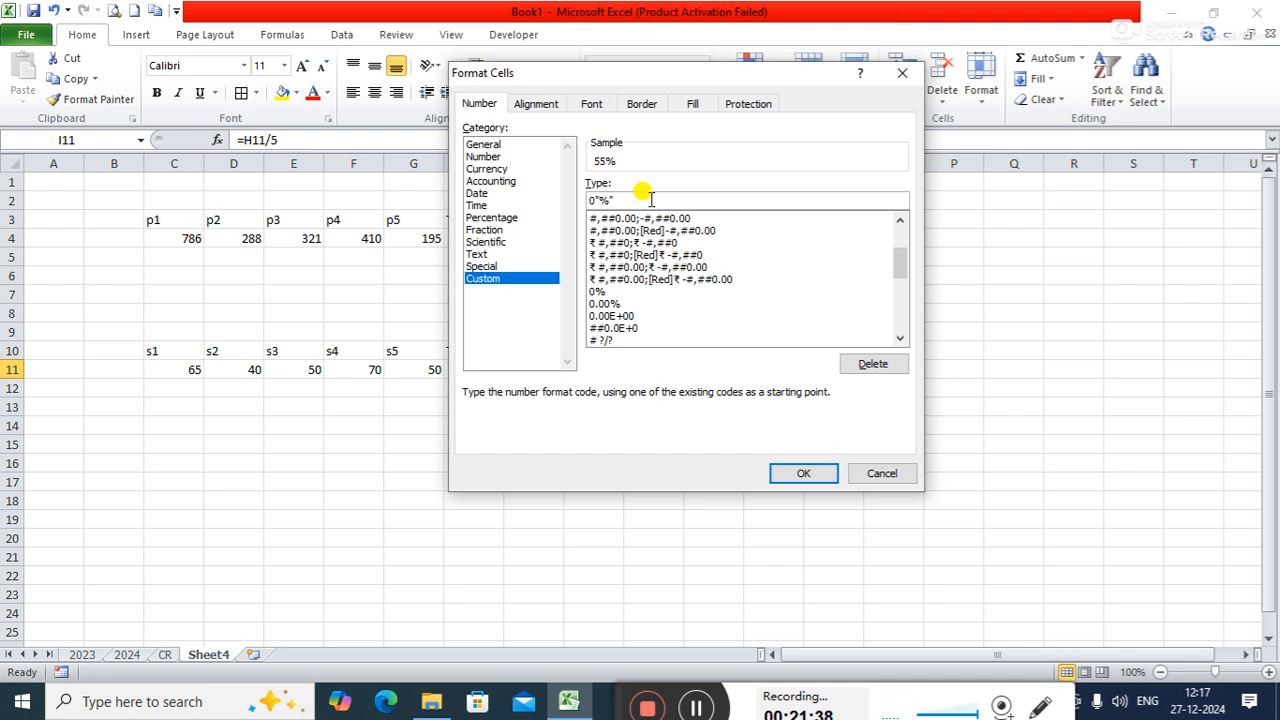
{"action": "left_click", "coordinate": [803, 470]}
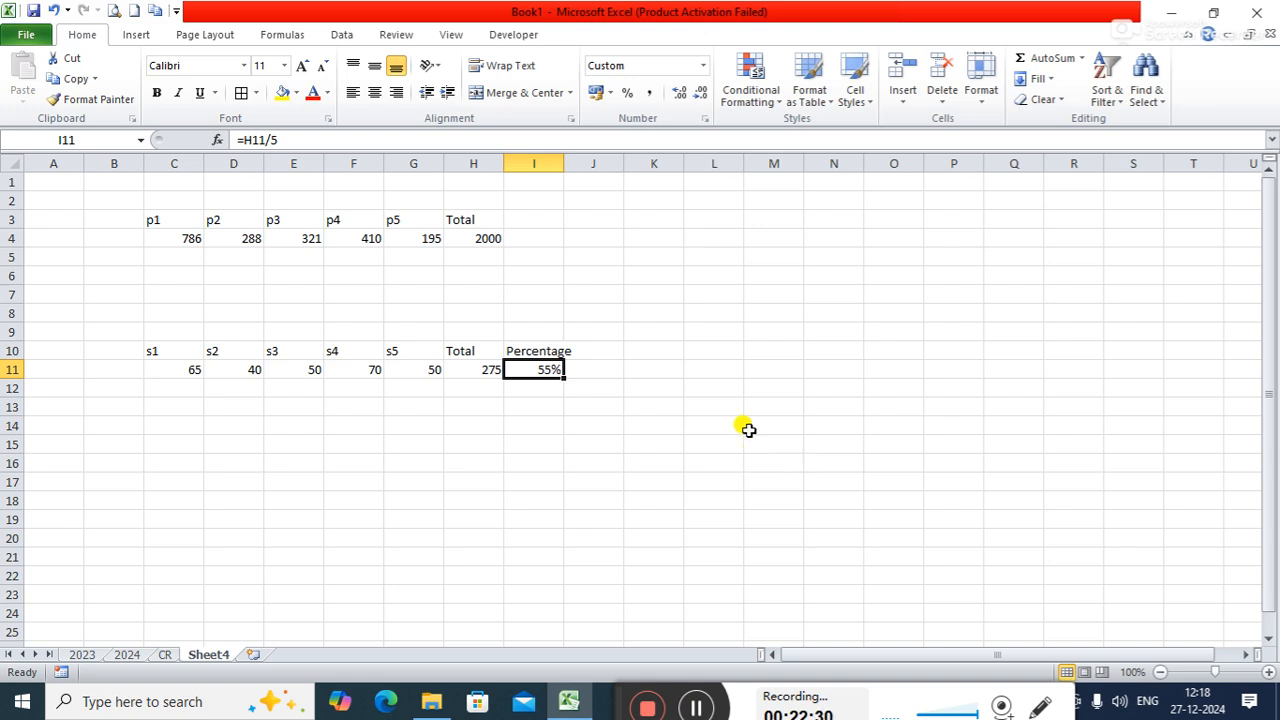
- Run Goal Seek to bring the percentage in I11 to 65 by changing D11, and keep the solution
{"action": "left_click", "coordinate": [339, 31]}
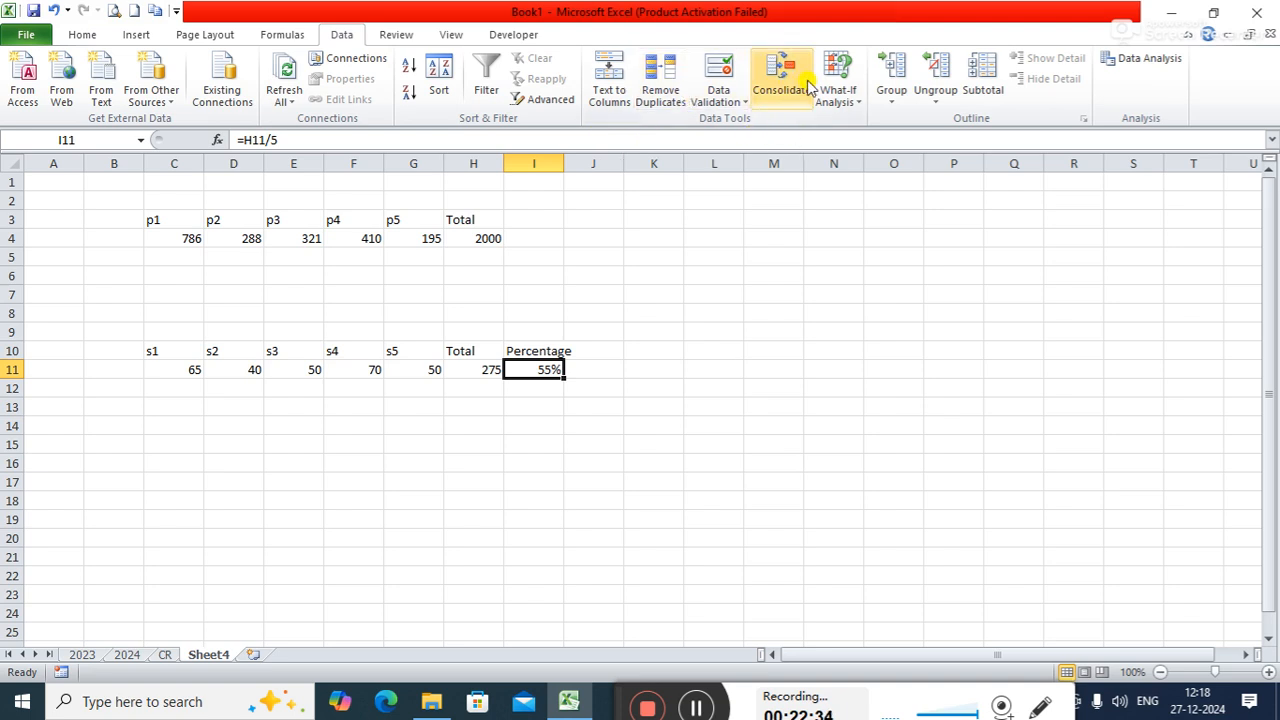
{"action": "left_click", "coordinate": [846, 100]}
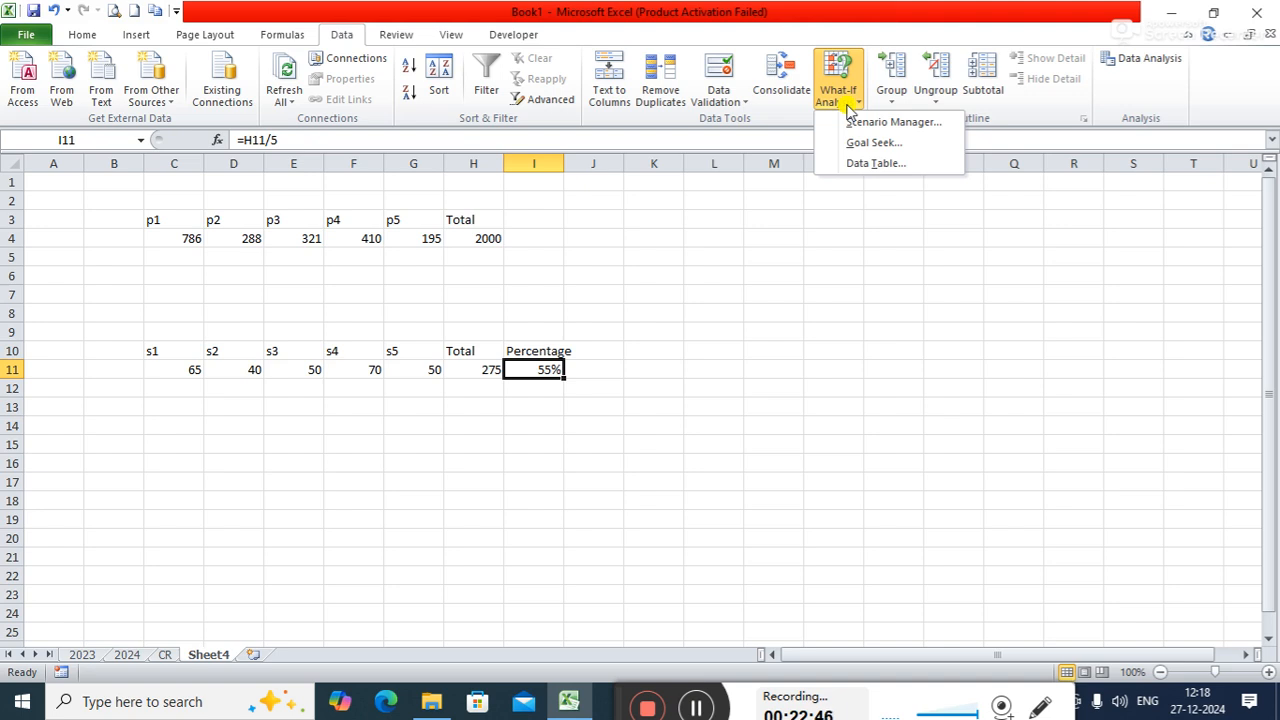
{"action": "left_click", "coordinate": [870, 142]}
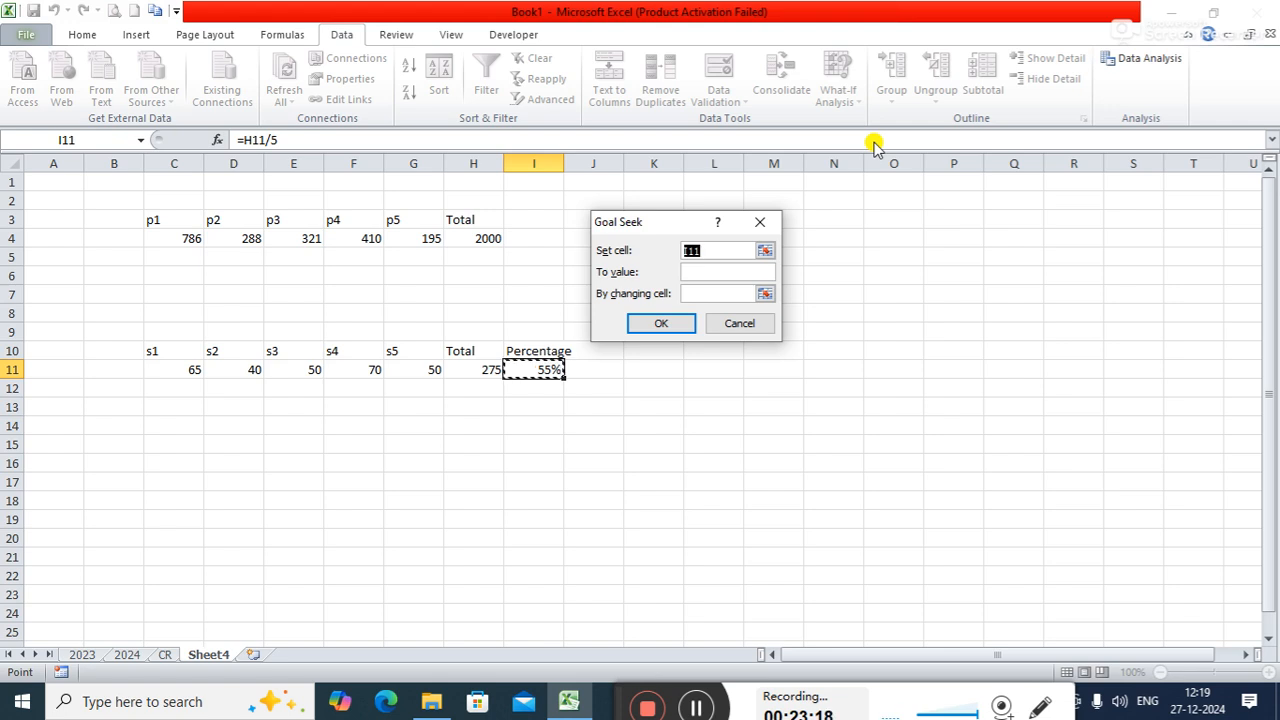
{"action": "left_click", "coordinate": [693, 272]}
{"action": "type", "text": "65"}
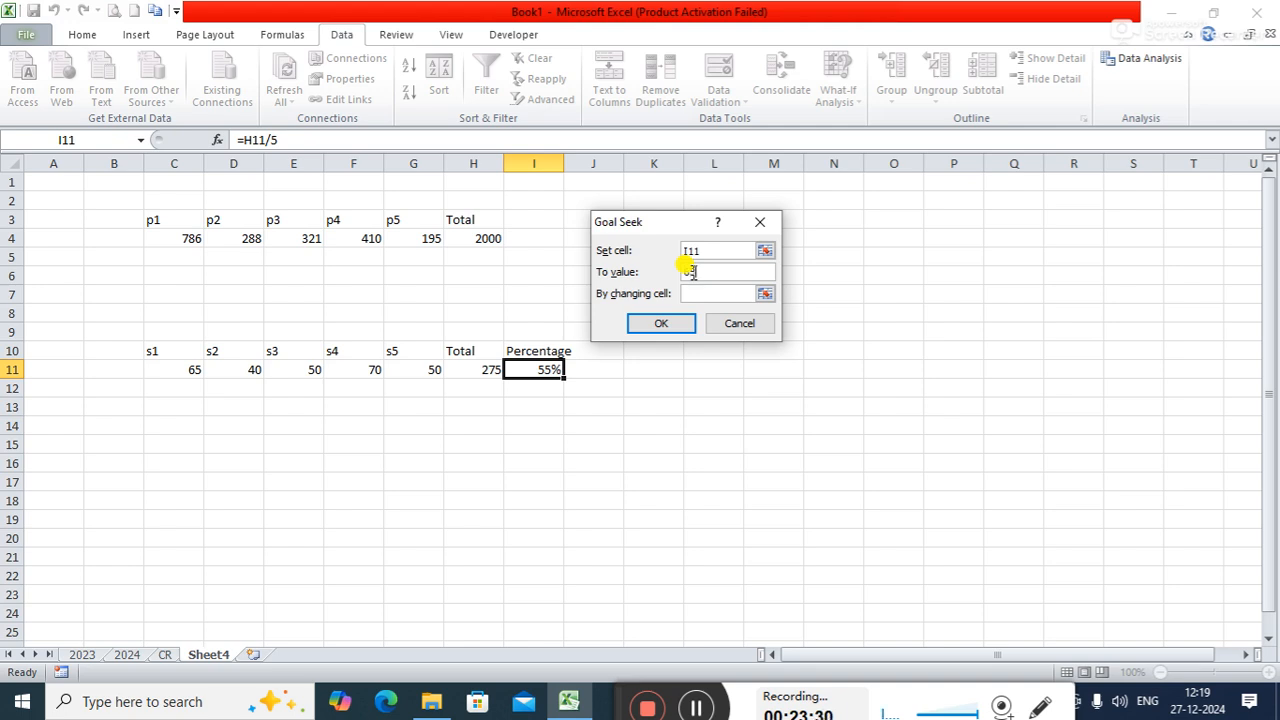
{"action": "left_click", "coordinate": [710, 294]}
{"action": "type", "text": "d11"}
{"action": "left_click", "coordinate": [659, 324]}
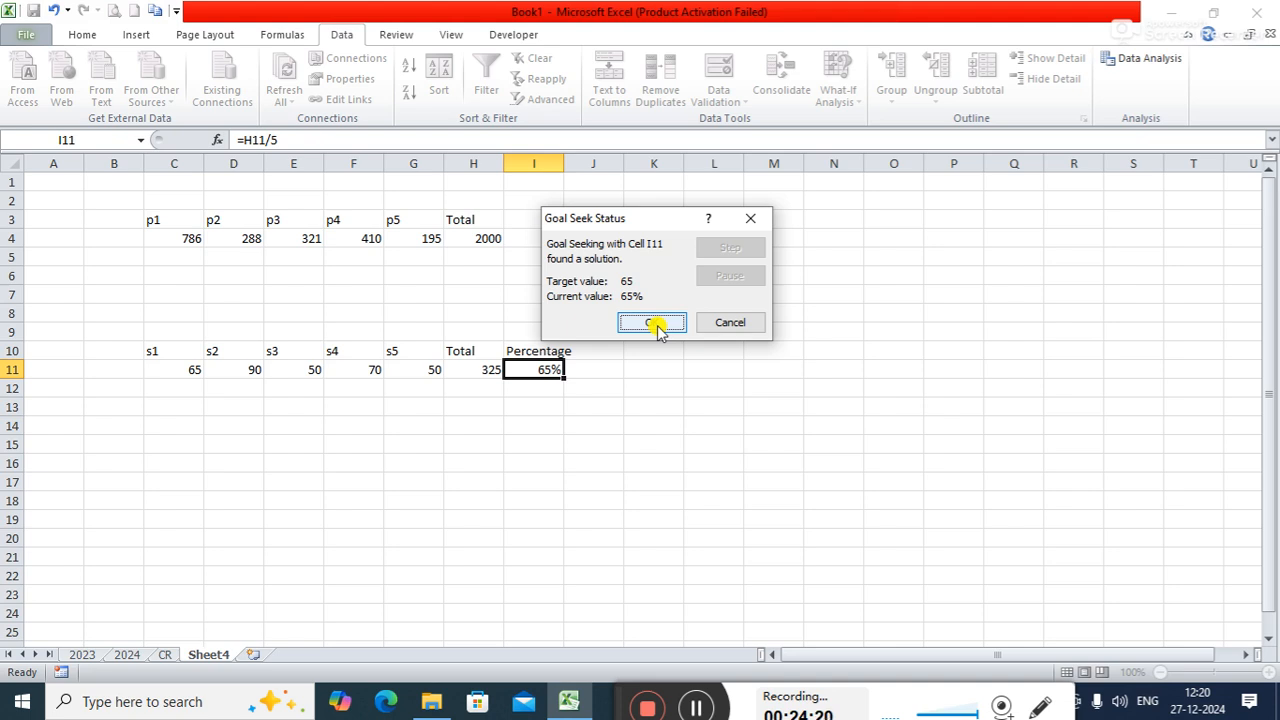
{"action": "left_click", "coordinate": [651, 322]}
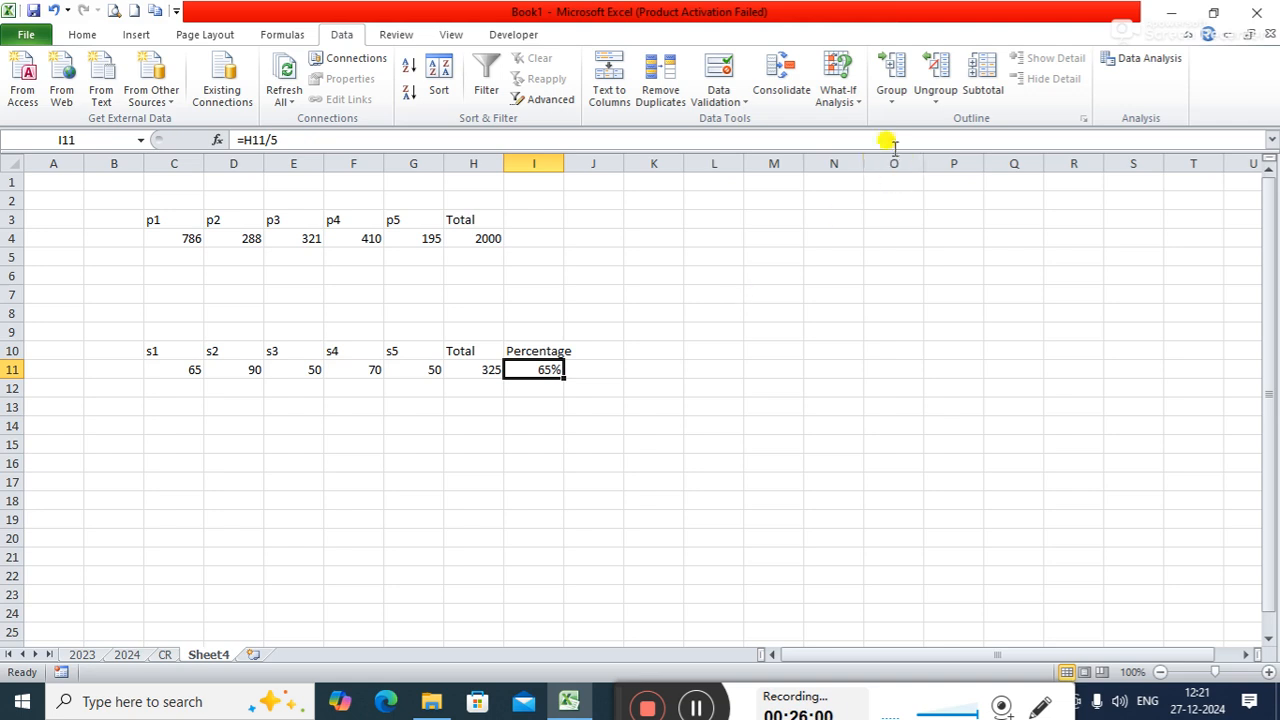
{"action": "left_click", "coordinate": [855, 106]}
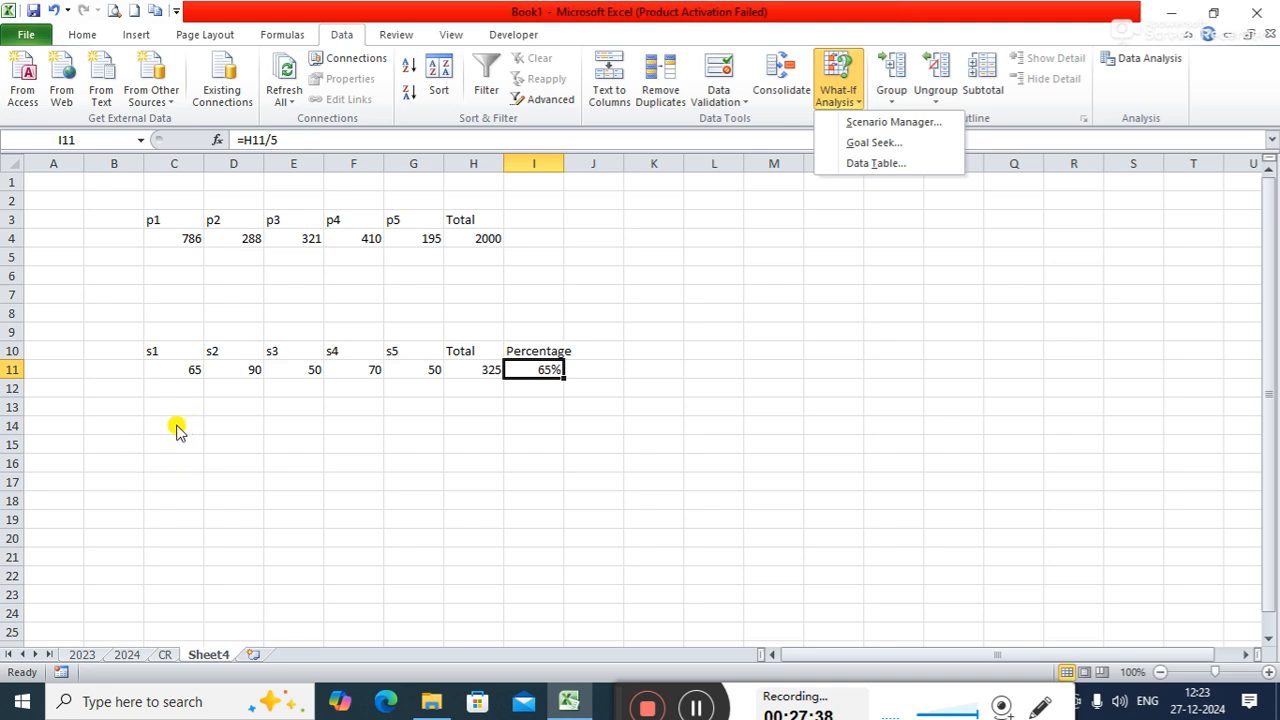
{"action": "left_click", "coordinate": [175, 429]}
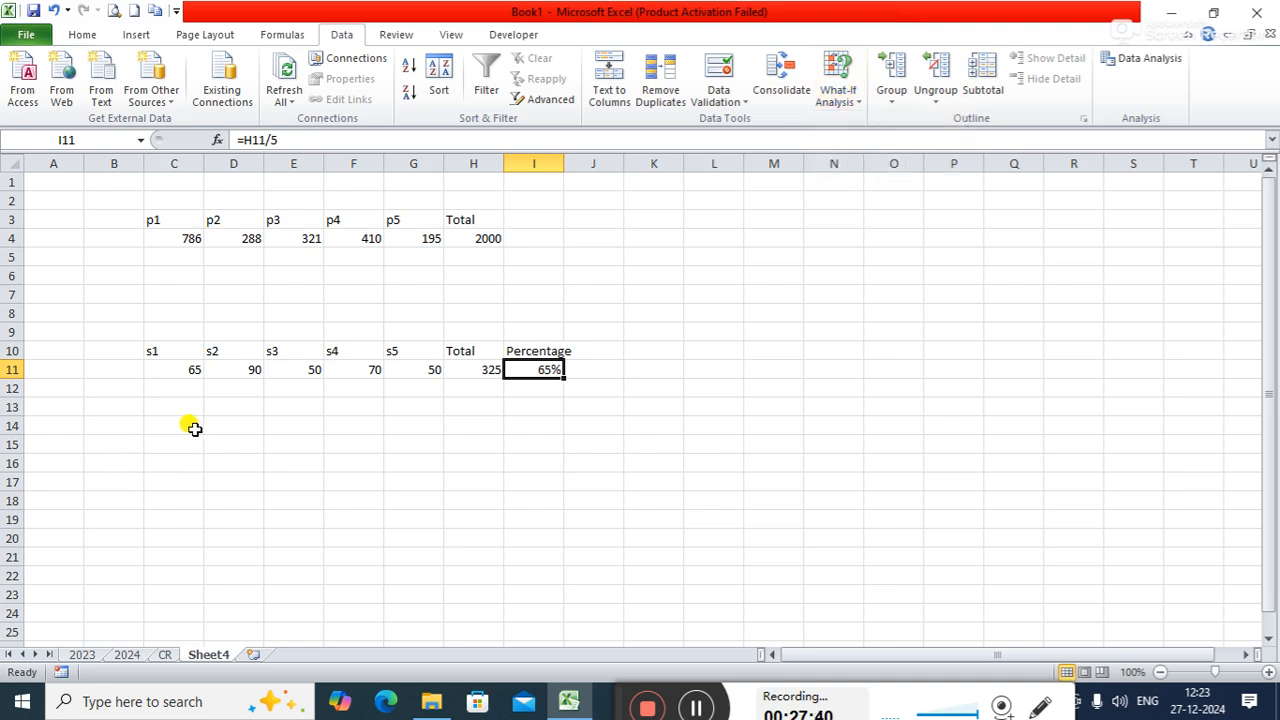
- Enter the headers UNIT in C14 and UNIT COST in D14 below the marks table
{"action": "double_click", "coordinate": [191, 427]}
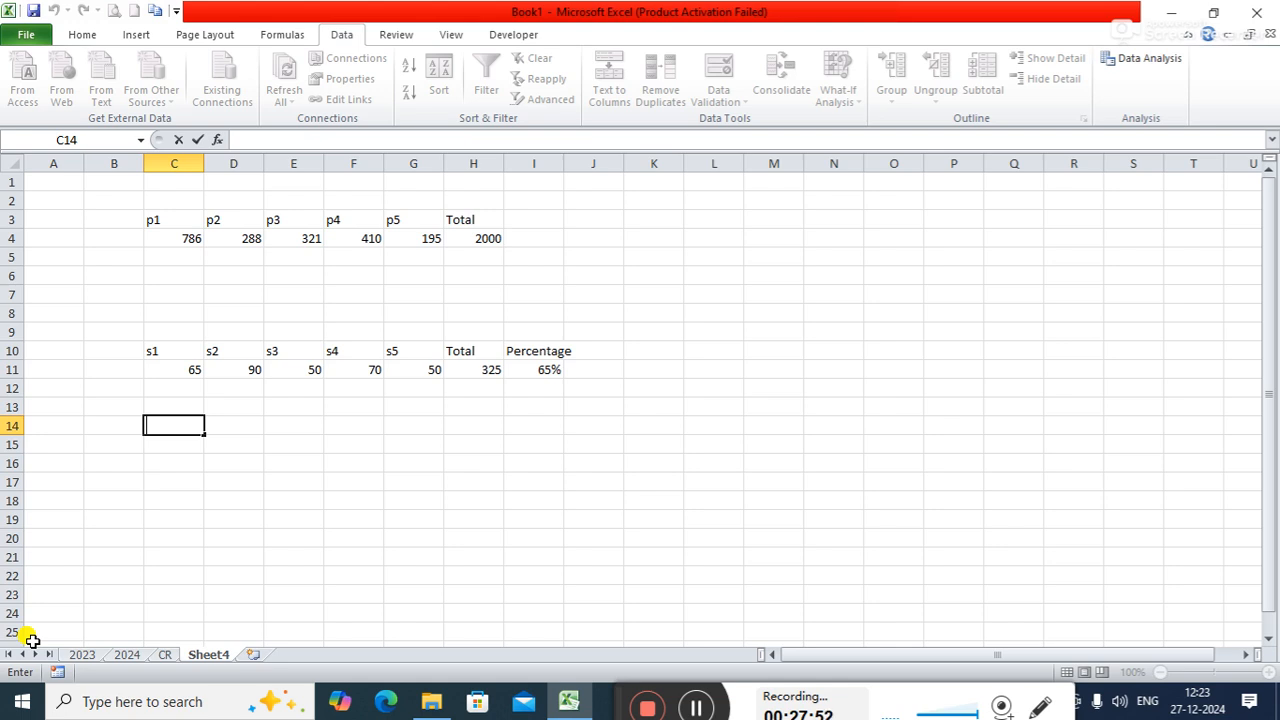
{"action": "type", "text": "S"}
{"action": "key", "text": "BackSpace"}
{"action": "type", "text": "PARTS"}
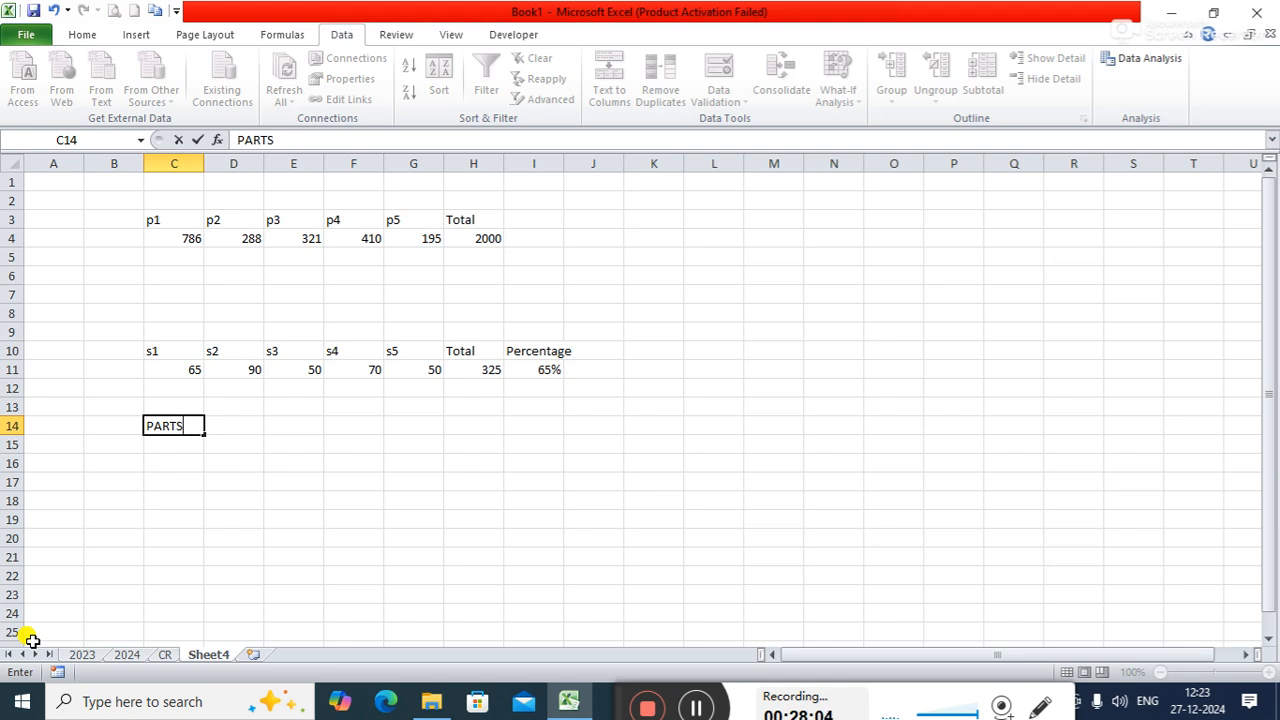
{"action": "key", "text": "BackSpace"}
{"action": "key", "text": "BackSpace"}
{"action": "key", "text": "BackSpace"}
{"action": "key", "text": "BackSpace"}
{"action": "key", "text": "BackSpace"}
{"action": "type", "text": "UNIT"}
{"action": "key", "text": "Tab"}
{"action": "type", "text": "UNIT"}
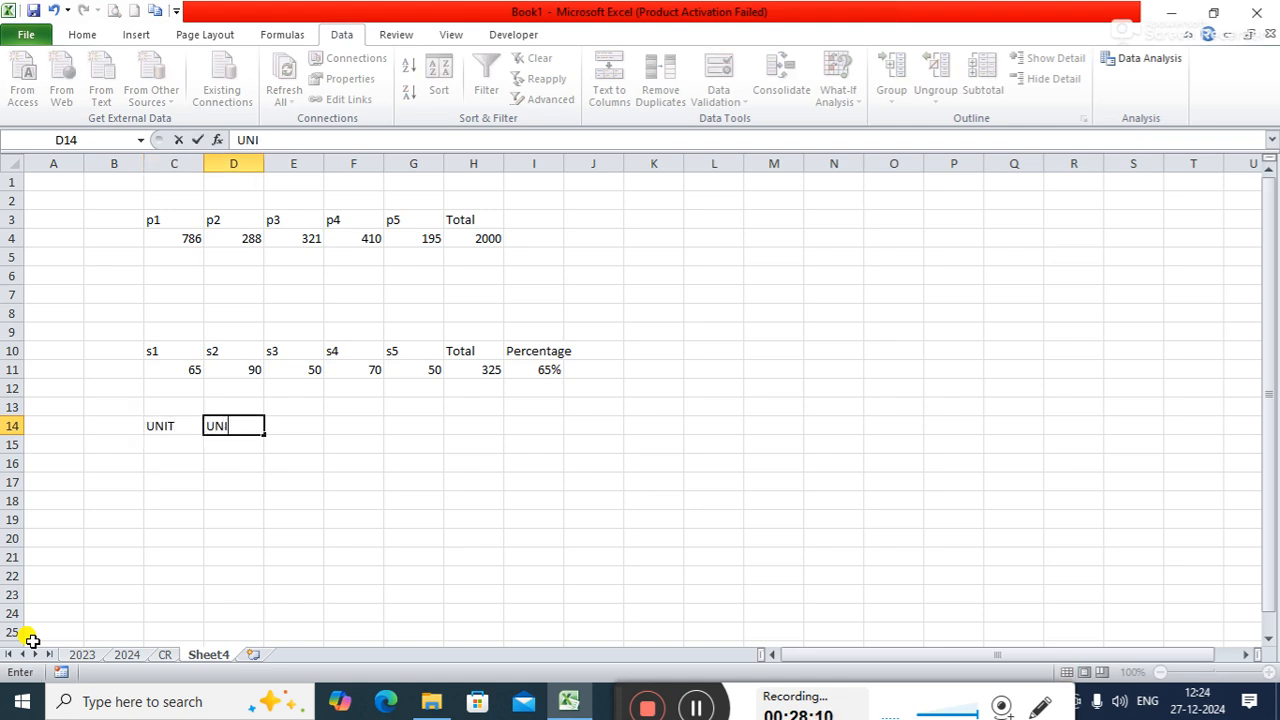
{"action": "type", "text": " COST"}
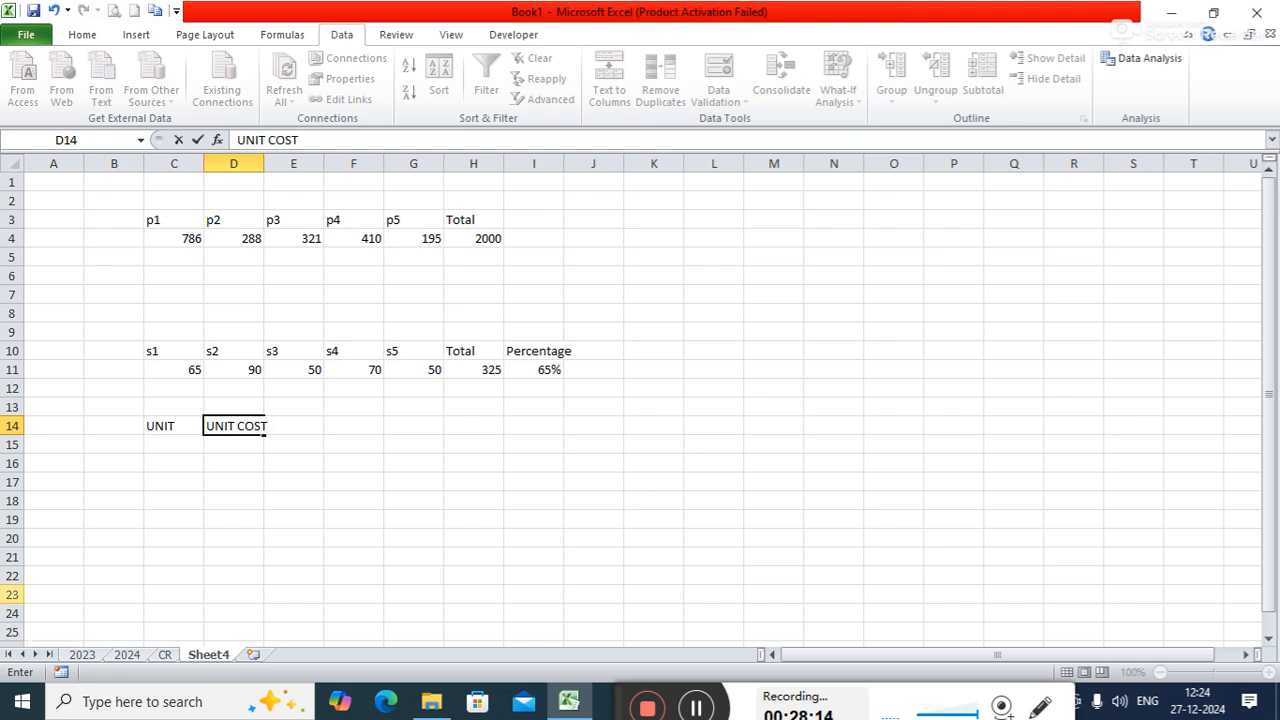
{"action": "key", "text": "Tab"}
- List SMPS, CABINET, CPU and RAM in C15 through C18 under the UNIT header
{"action": "key", "text": "Down"}
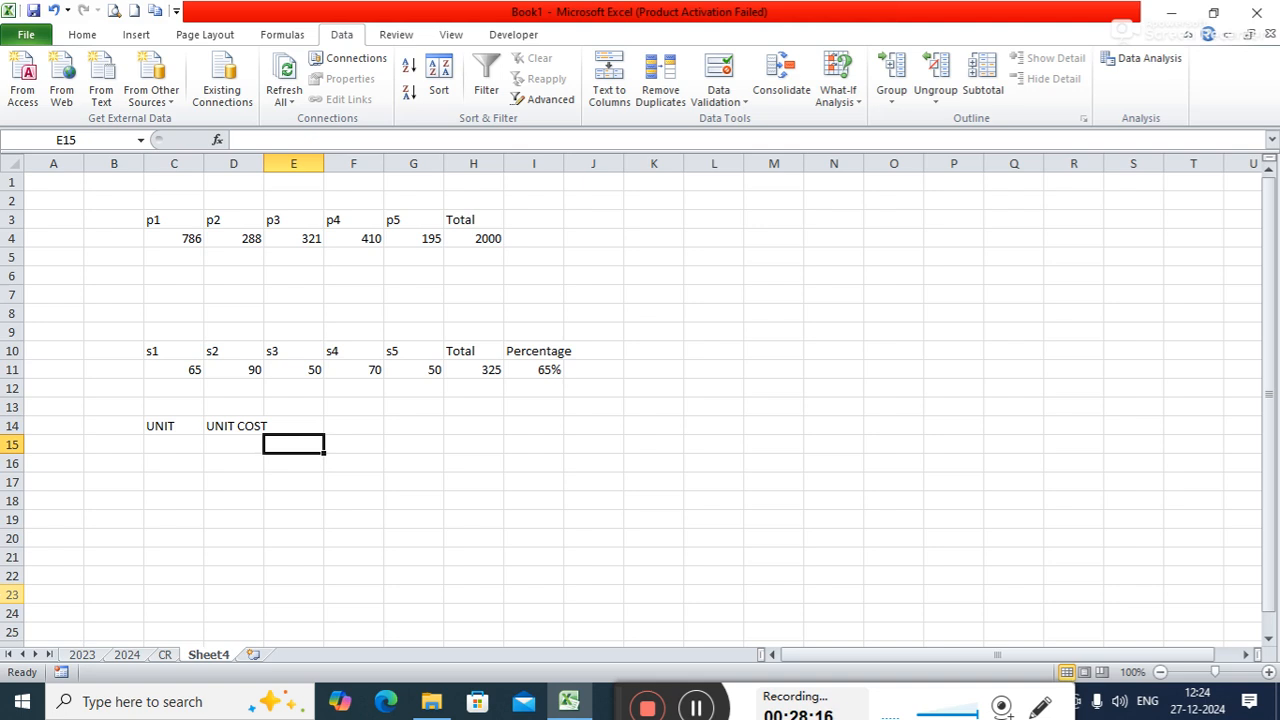
{"action": "key", "text": "Left"}
{"action": "key", "text": "Left"}
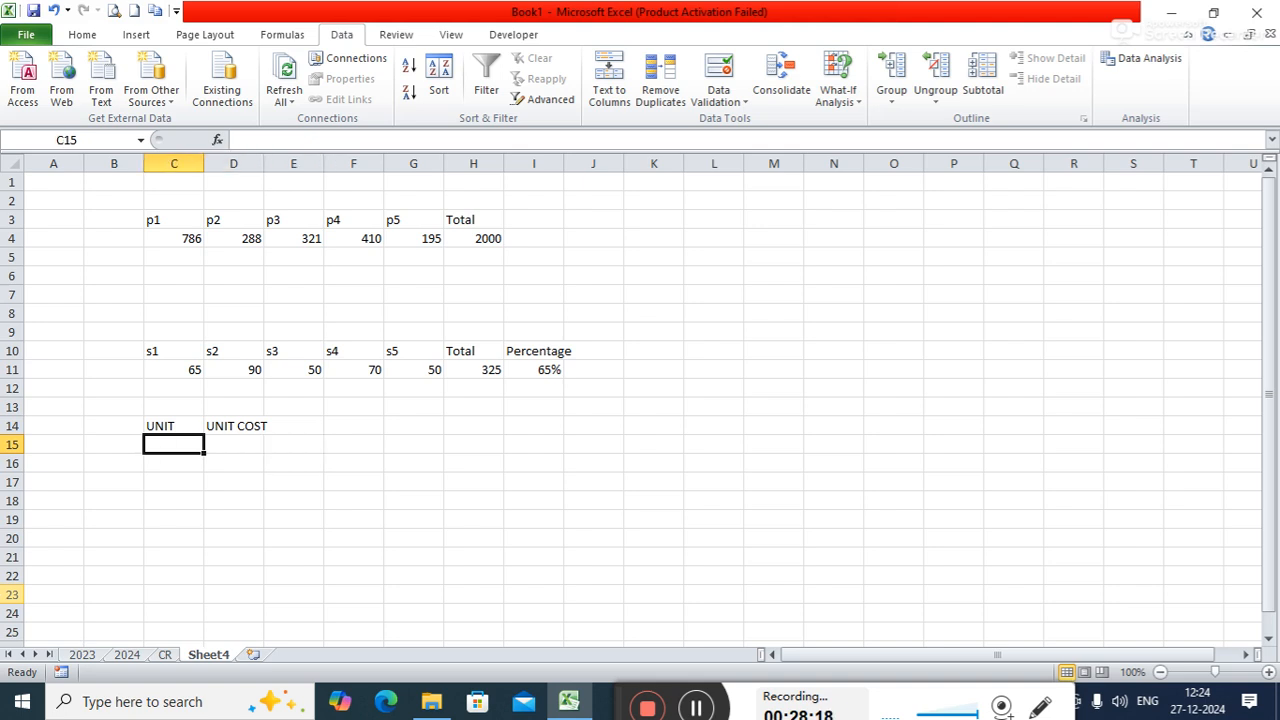
{"action": "type", "text": "SMPS"}
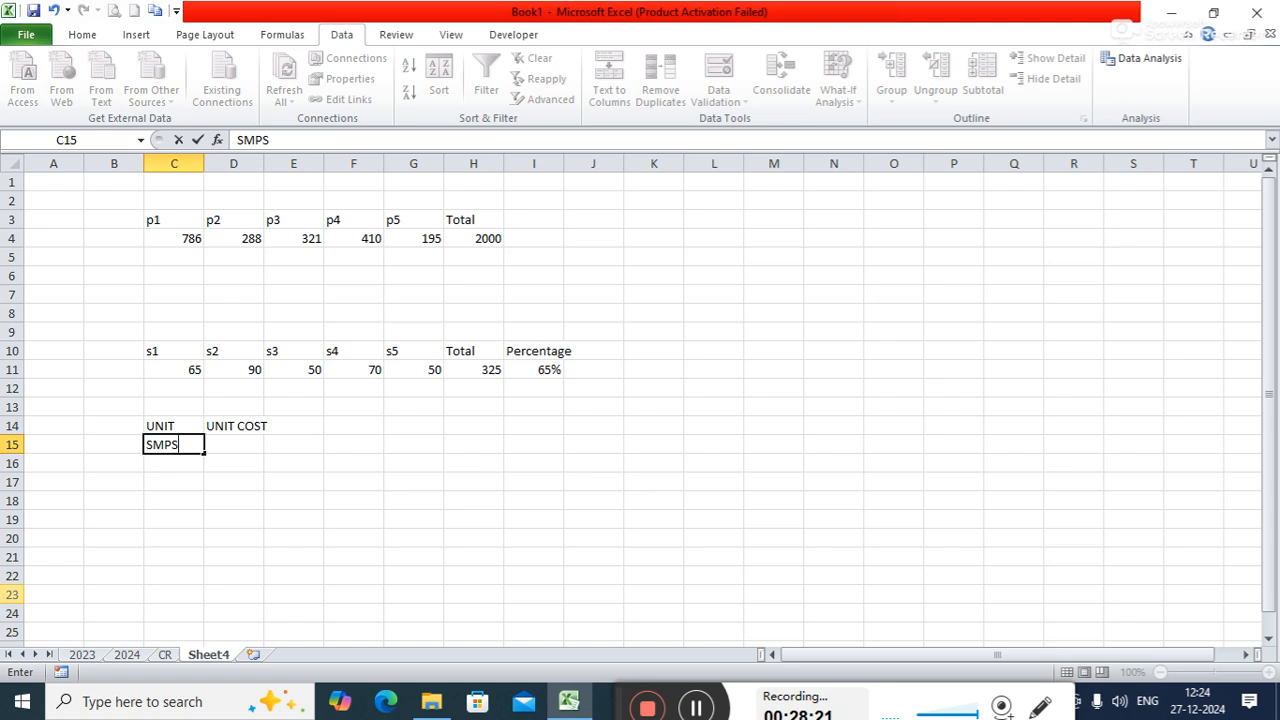
{"action": "key", "text": "Return"}
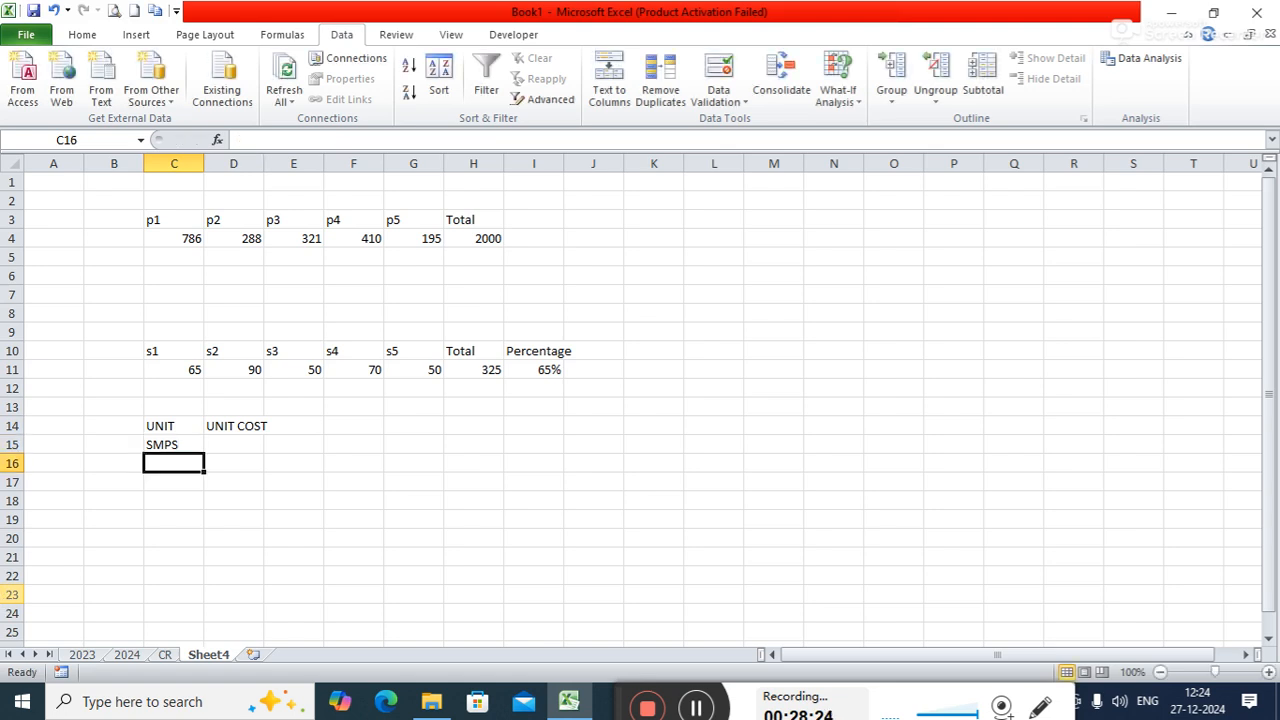
{"action": "type", "text": "CABI"}
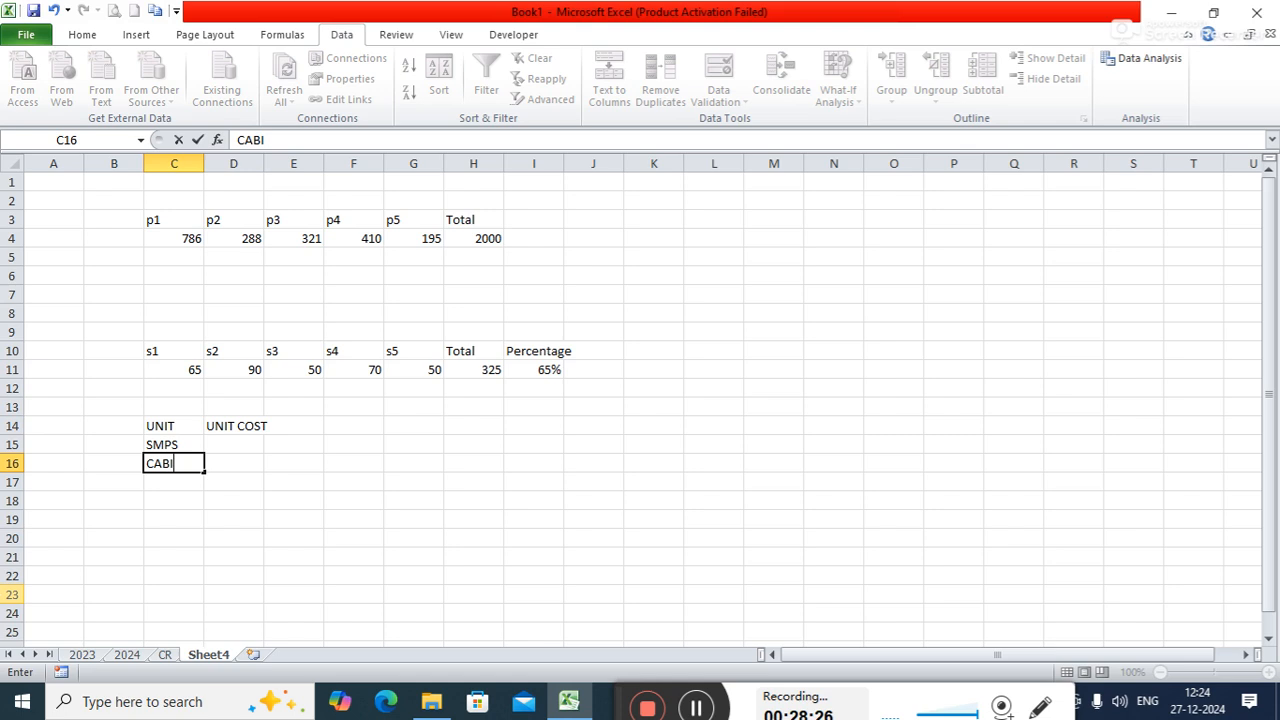
{"action": "type", "text": "NET"}
{"action": "key", "text": "Return"}
{"action": "type", "text": "CPU"}
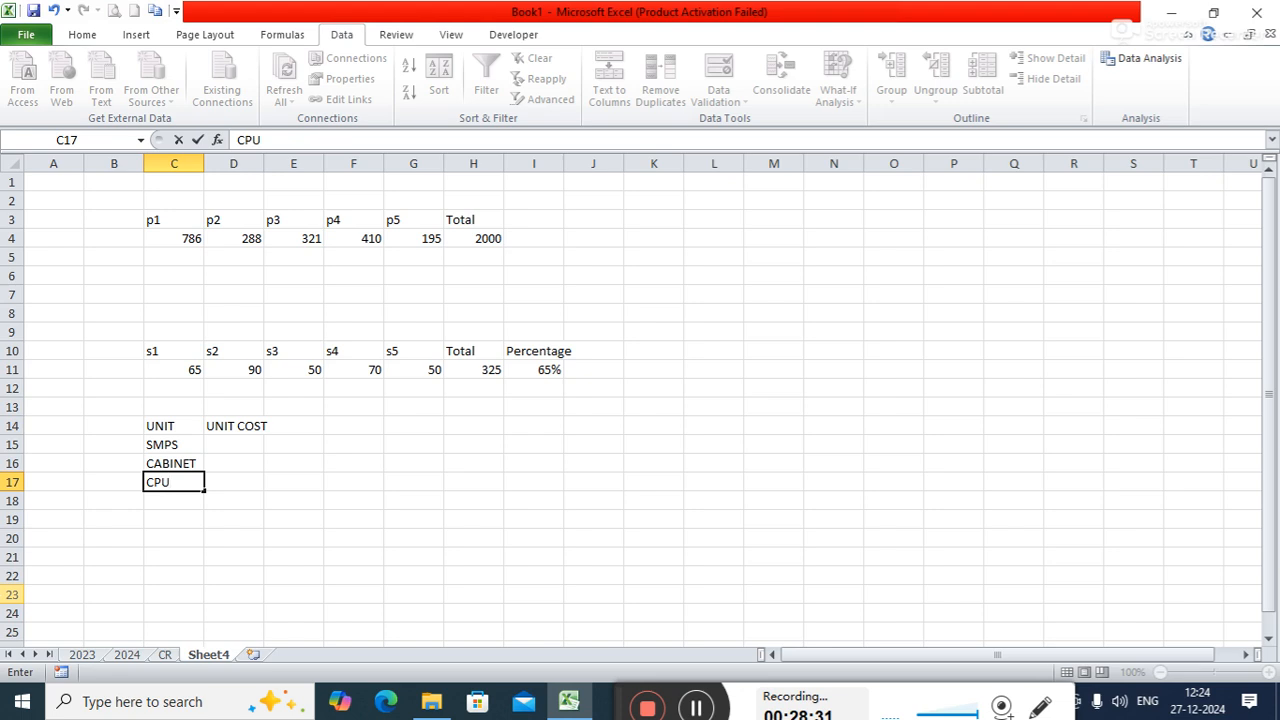
{"action": "key", "text": "Return"}
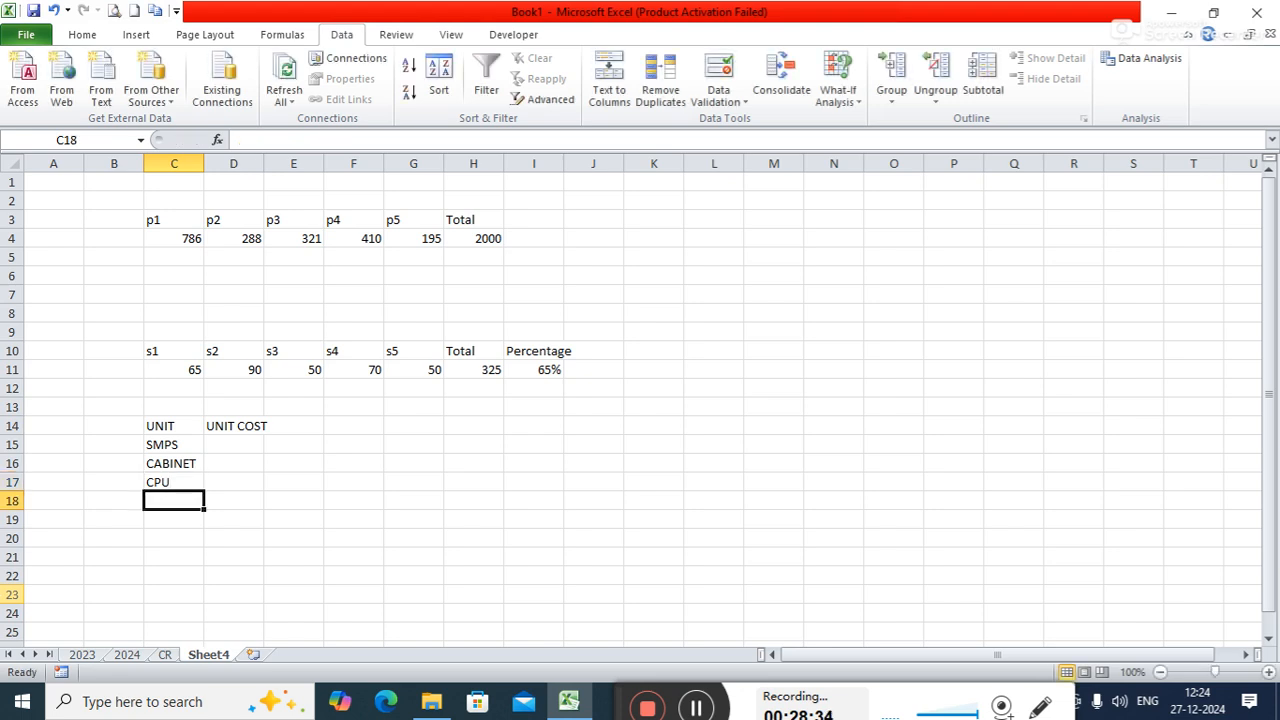
{"action": "type", "text": "RAM"}
{"action": "key", "text": "Return"}
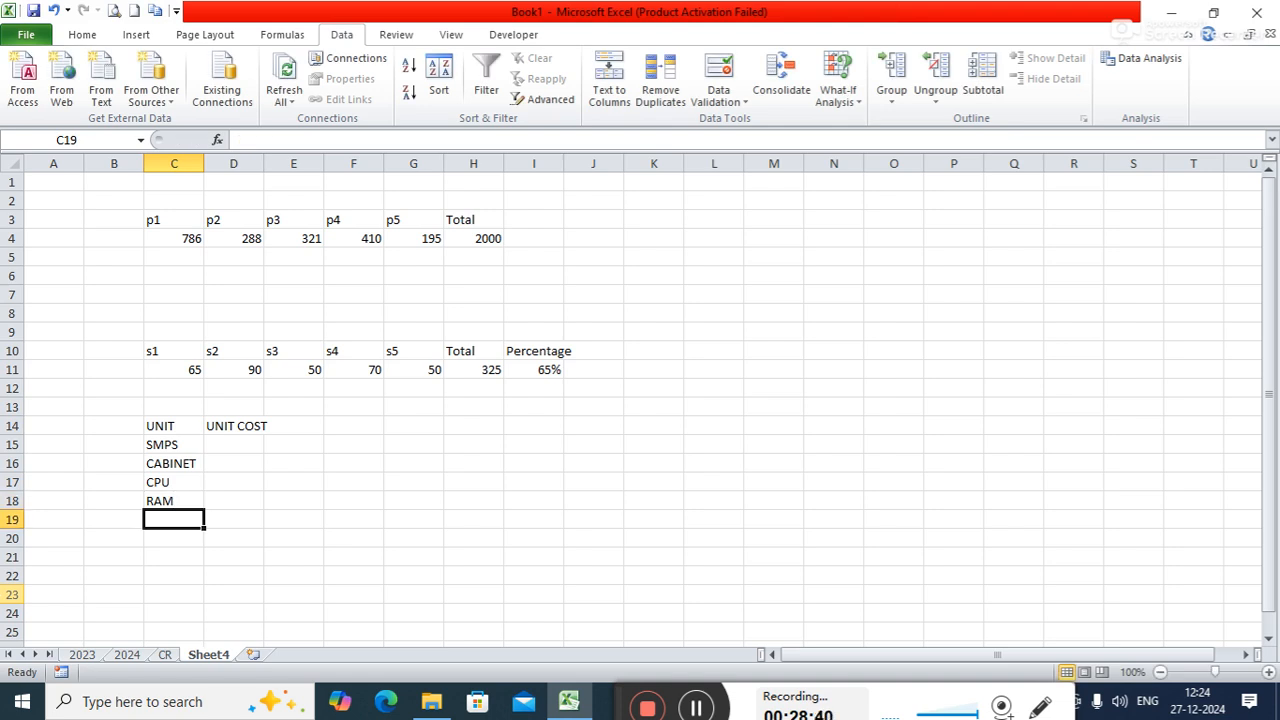
- Enter the motherboard as MB in C19, below RAM
{"action": "type", "text": "MOTHER"}
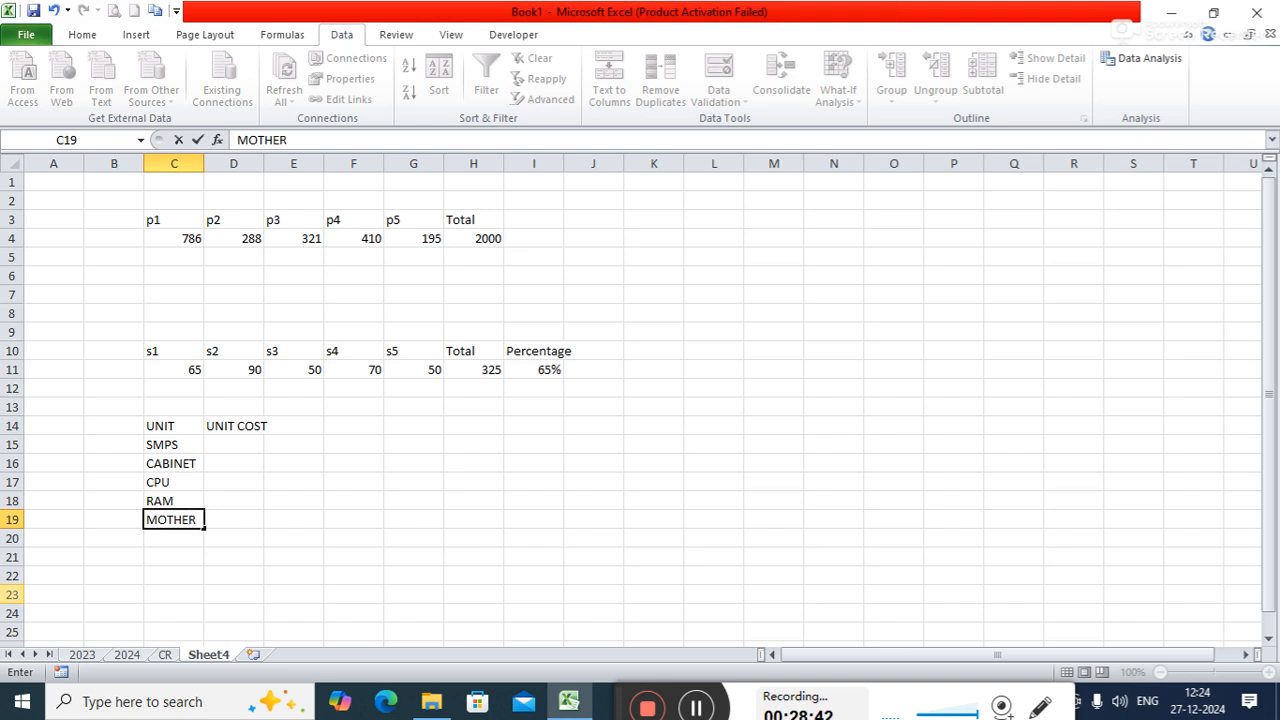
{"action": "type", "text": " BOA"}
{"action": "key", "text": "BackSpace"}
{"action": "key", "text": "BackSpace"}
{"action": "key", "text": "BackSpace"}
{"action": "key", "text": "BackSpace"}
{"action": "key", "text": "BackSpace"}
{"action": "key", "text": "BackSpace"}
{"action": "key", "text": "BackSpace"}
{"action": "key", "text": "BackSpace"}
{"action": "key", "text": "BackSpace"}
{"action": "type", "text": "B"}
{"action": "key", "text": "Return"}
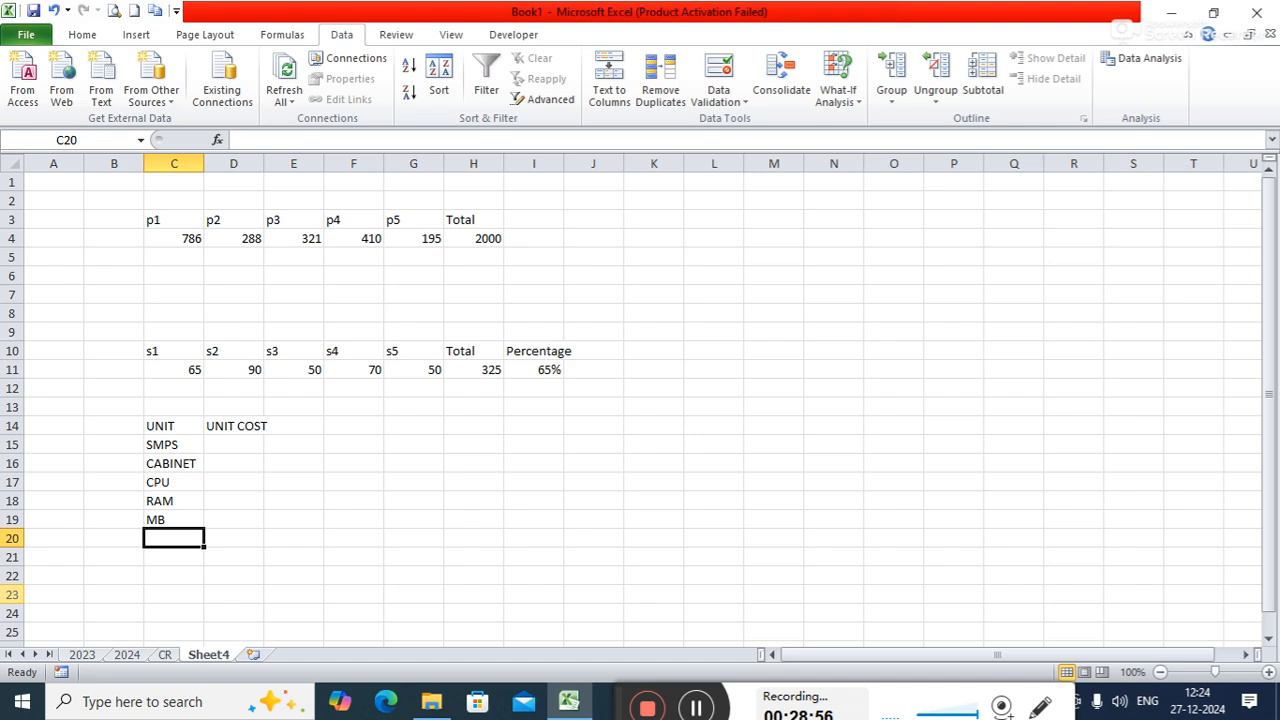
- Add SSD, MOUSE and KEYBOARD to the UNIT list in C20 through C22
{"action": "type", "text": "SSD"}
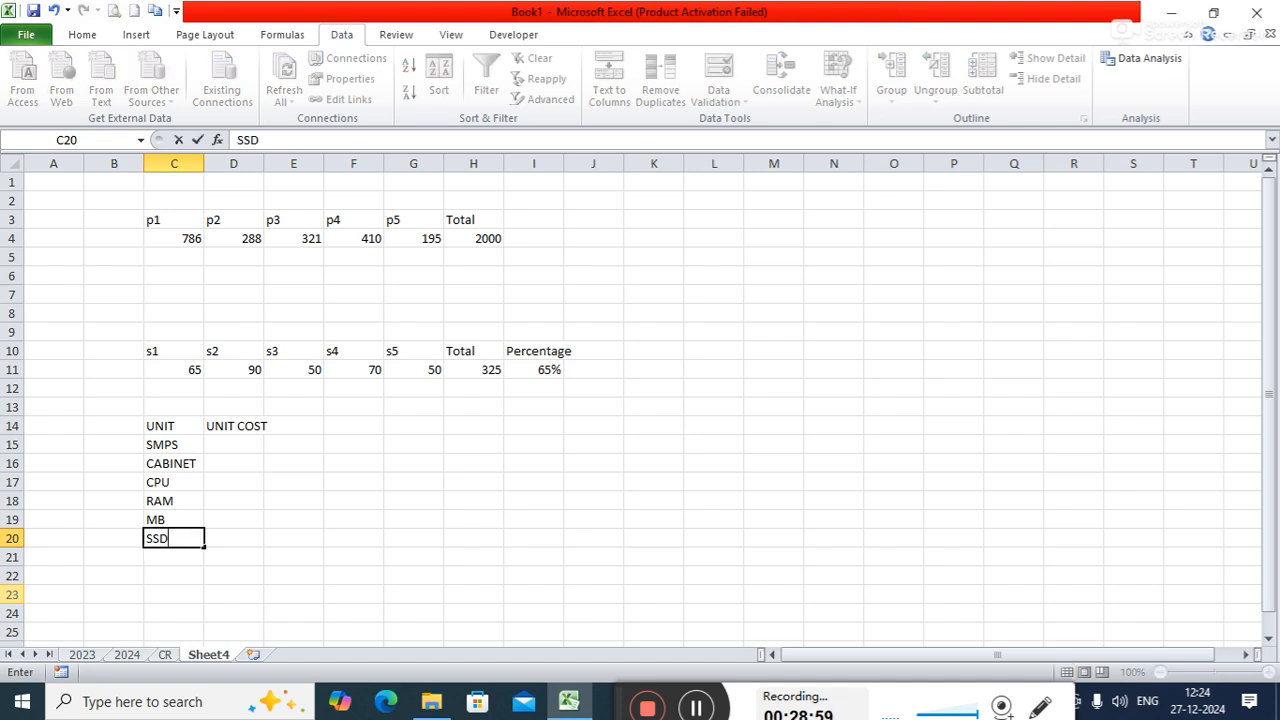
{"action": "key", "text": "Return"}
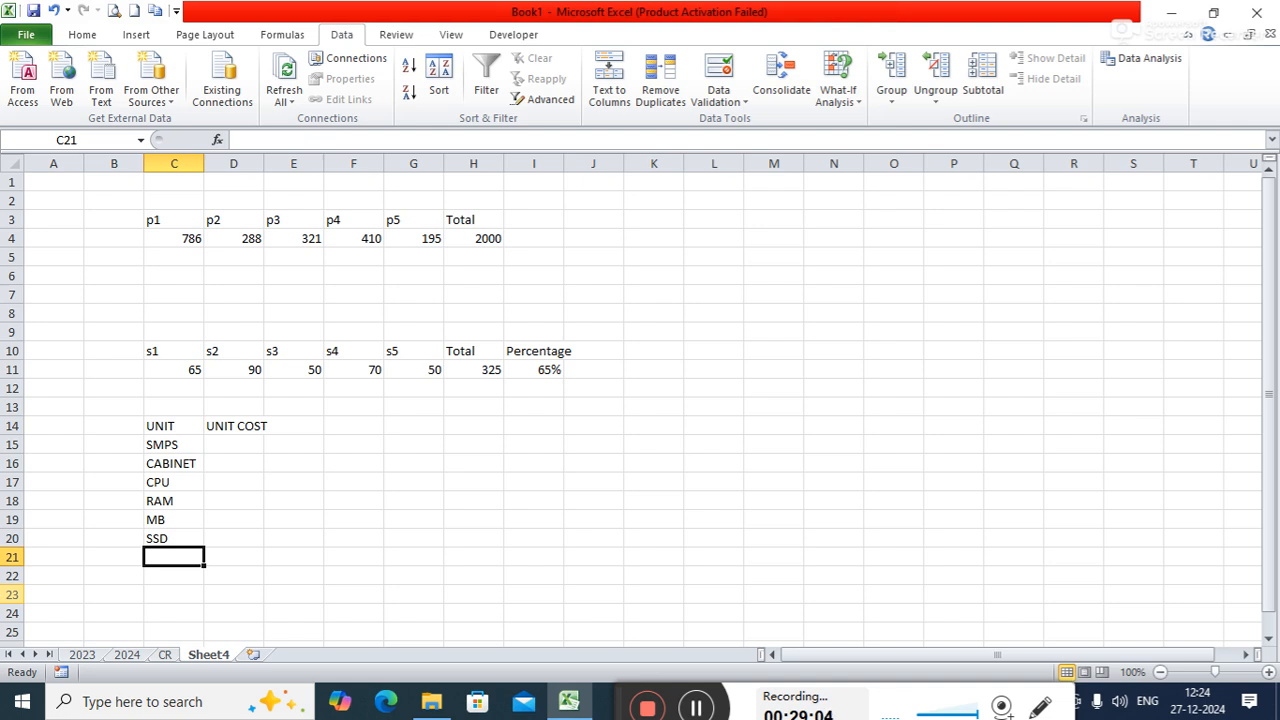
{"action": "type", "text": "MOU"}
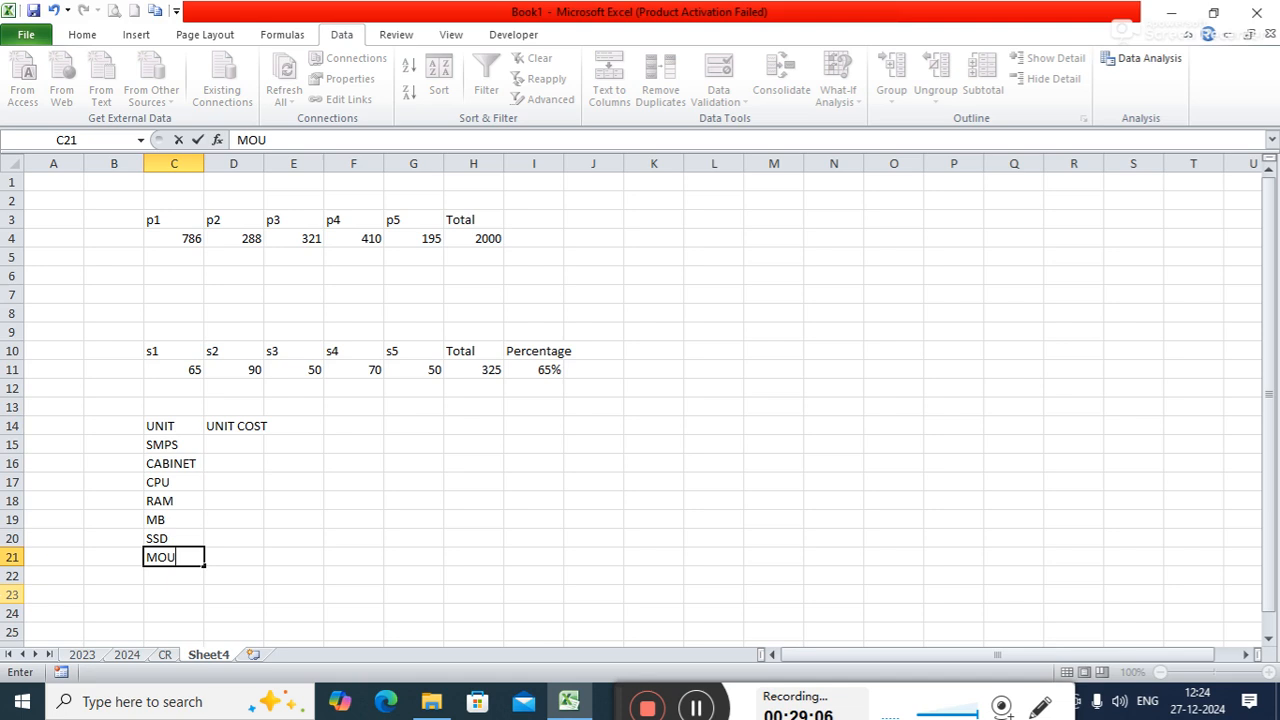
{"action": "type", "text": "SE"}
{"action": "key", "text": "Return"}
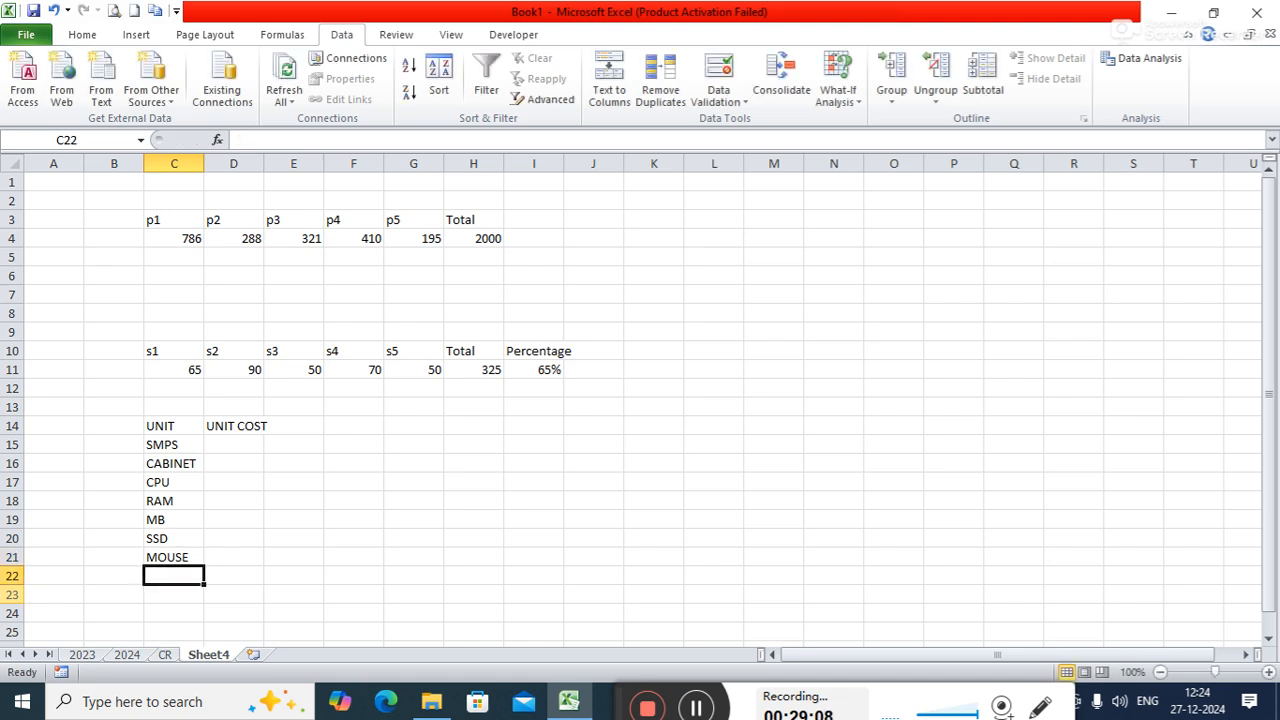
{"action": "type", "text": "K"}
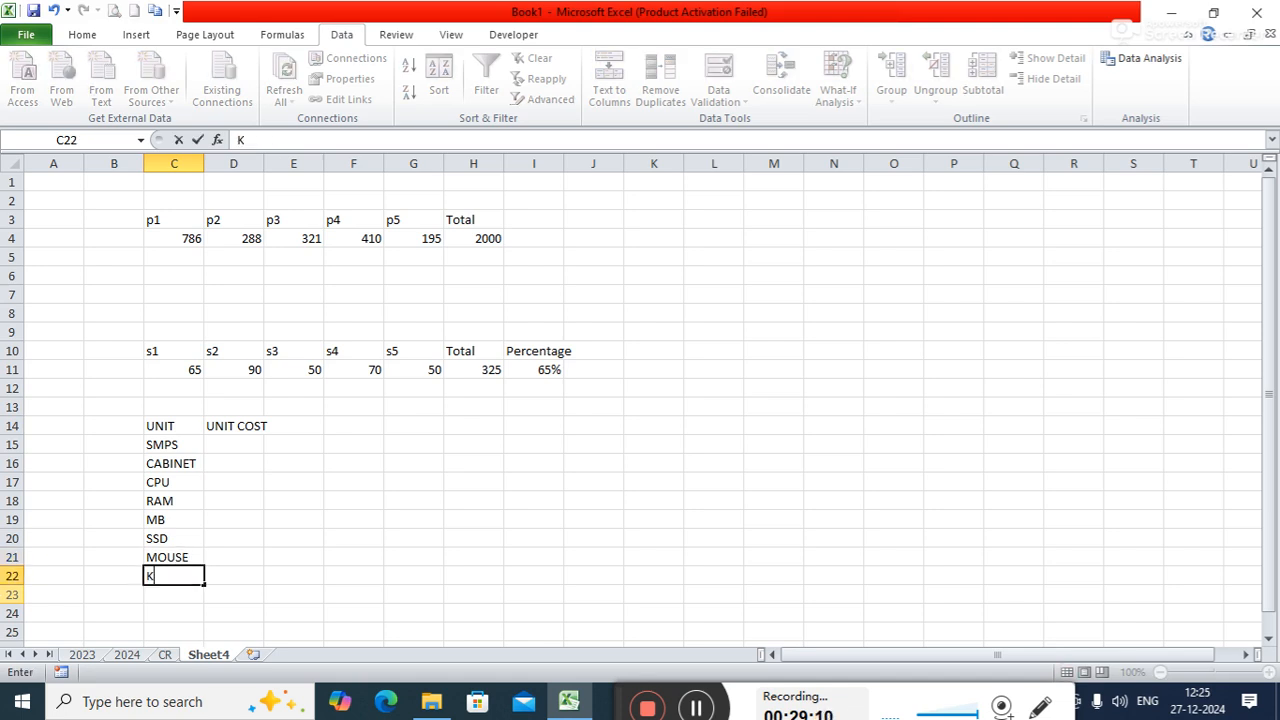
{"action": "type", "text": "EYBOARD"}
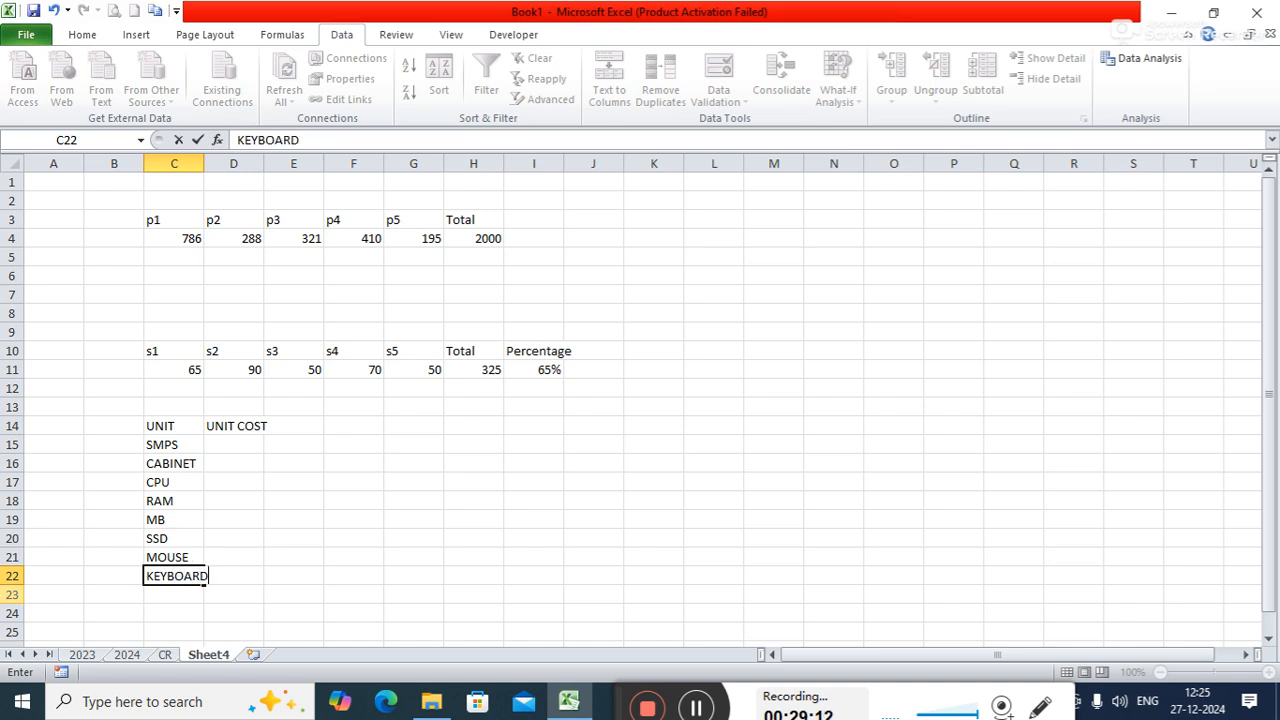
{"action": "key", "text": "Return"}
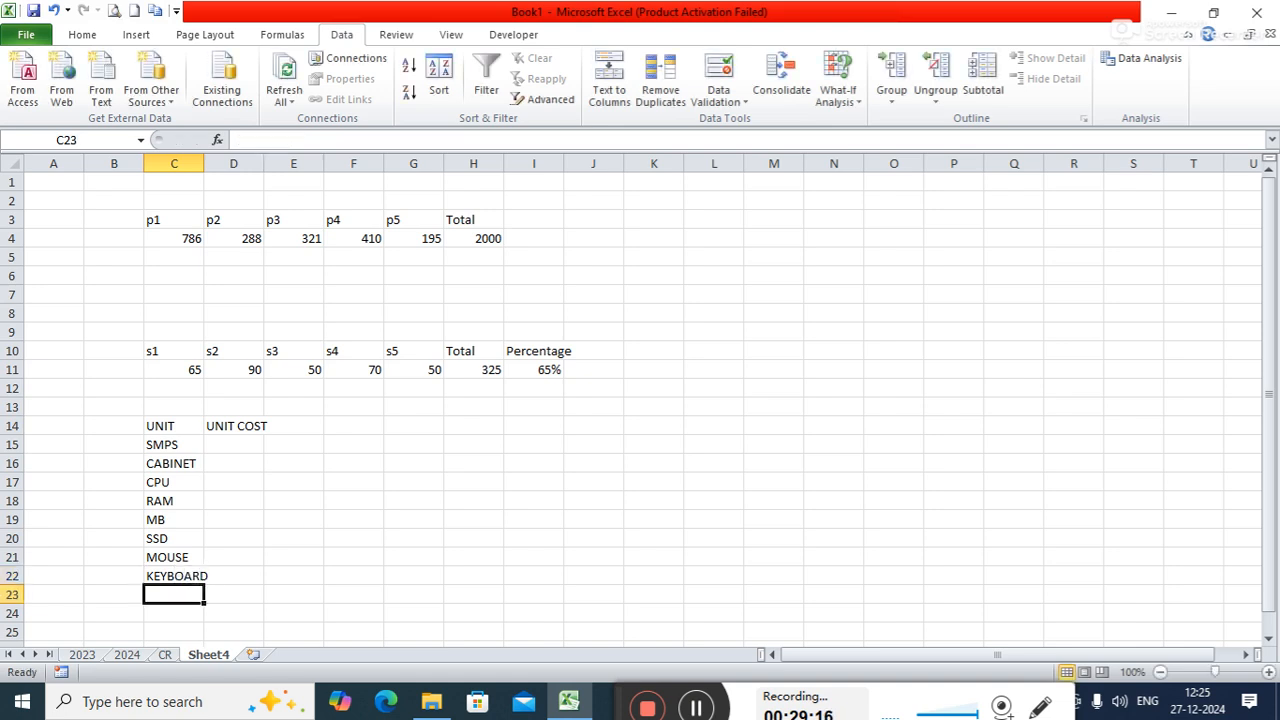
{"action": "type", "text": "MONIO"}
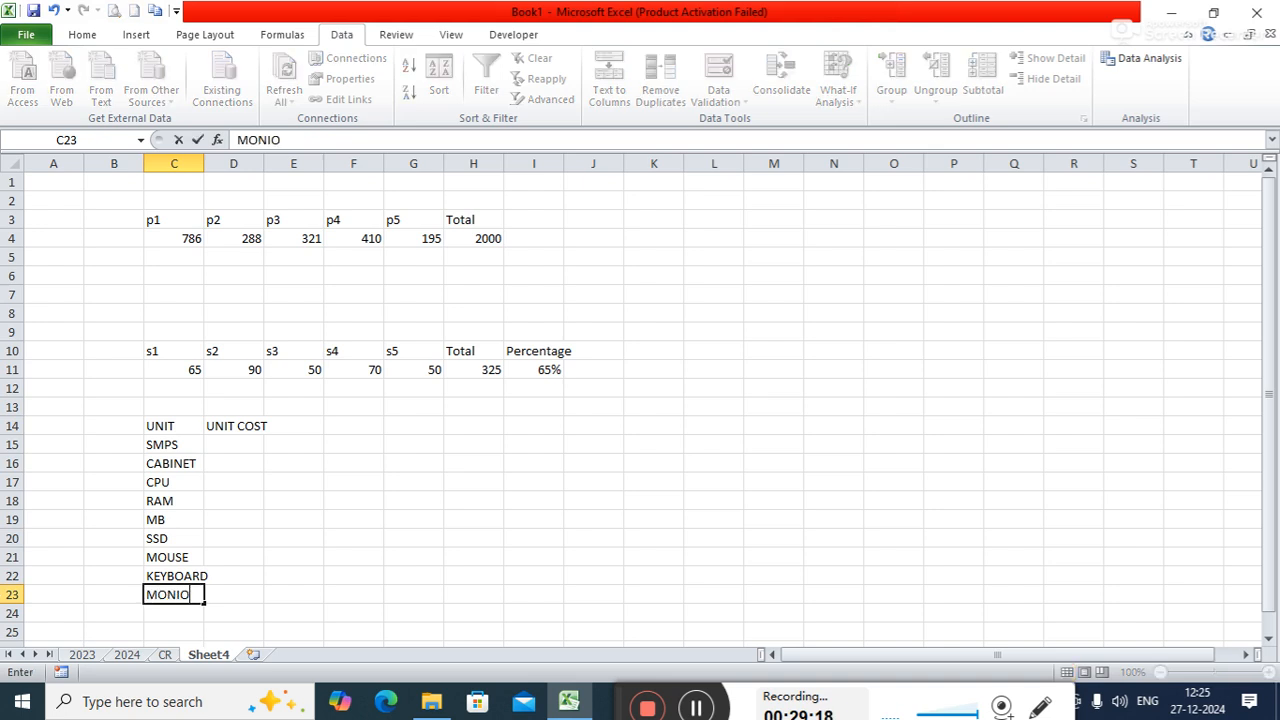
{"action": "key", "text": "BackSpace"}
{"action": "type", "text": "TOR"}
{"action": "key", "text": "Return"}
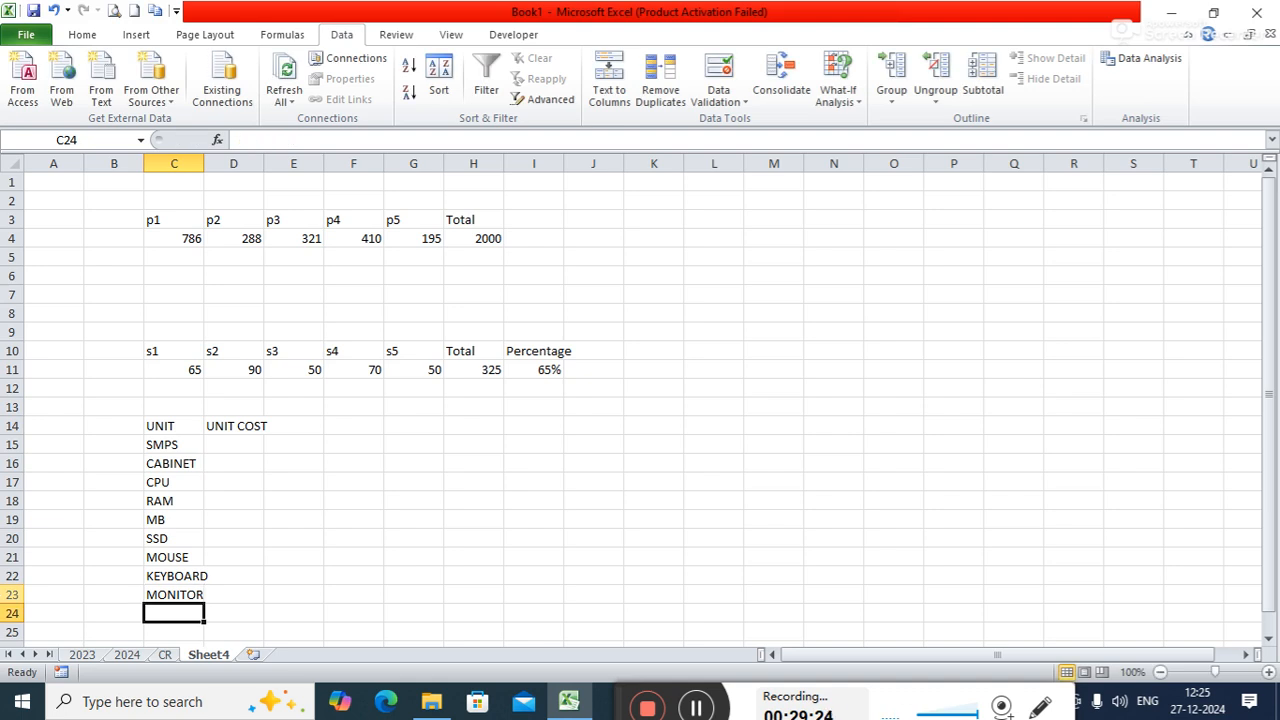
{"action": "key", "text": "Up"}
{"action": "key", "text": "BackSpace"}
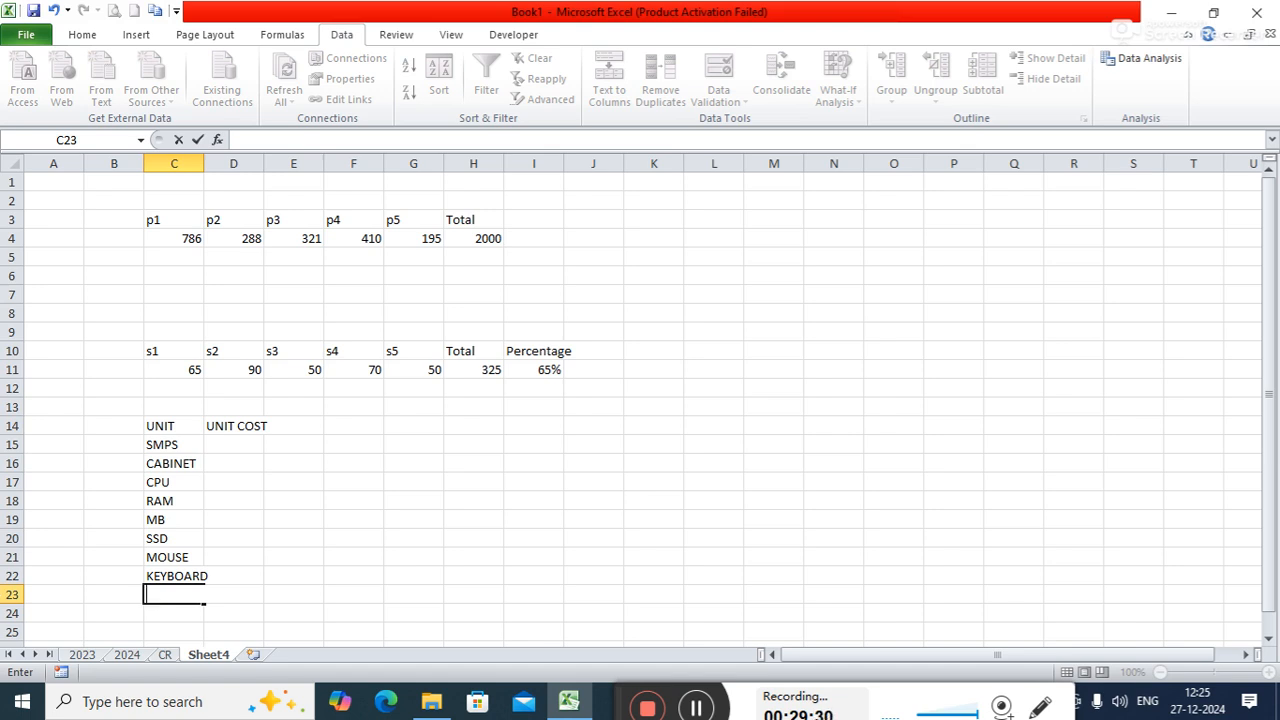
{"action": "key", "text": "Right"}
{"action": "key", "text": "Up"}
{"action": "key", "text": "Up"}
{"action": "key", "text": "Up"}
{"action": "key", "text": "Up"}
{"action": "key", "text": "Up"}
{"action": "key", "text": "Up"}
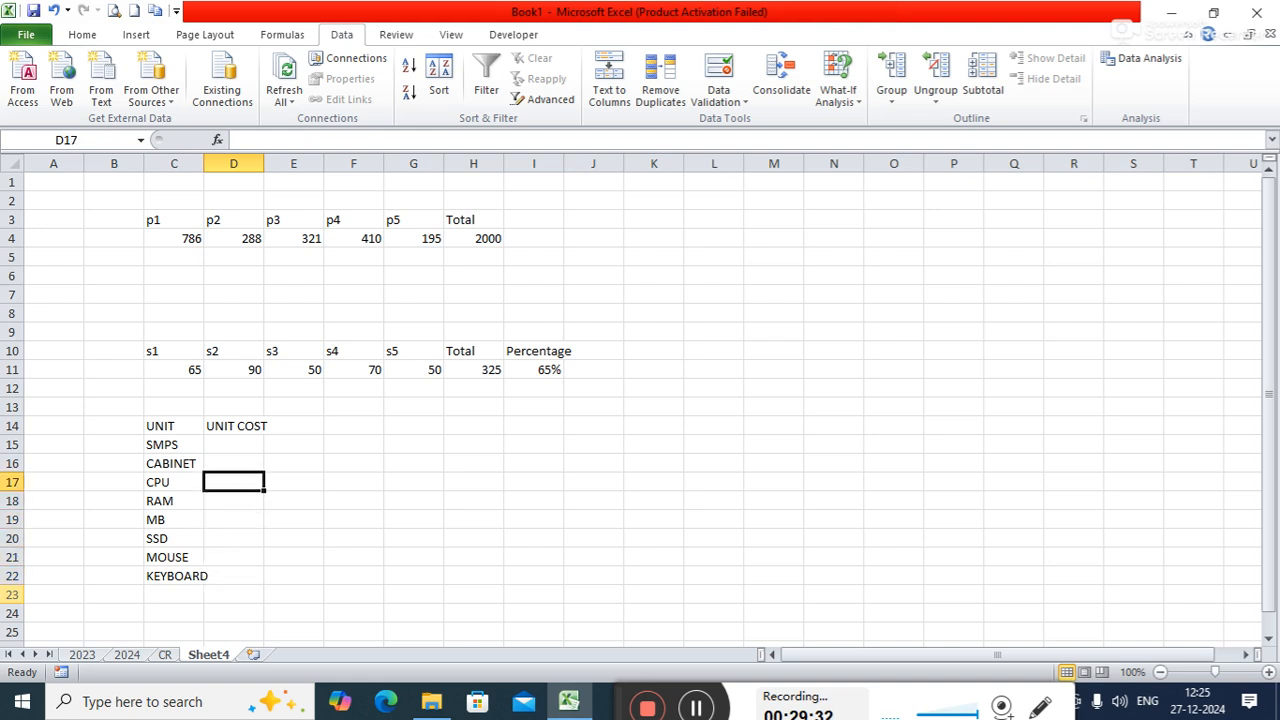
{"action": "key", "text": "Down"}
{"action": "key", "text": "Down"}
{"action": "key", "text": "Down"}
- Total the unit costs in D24 with the formula =SUM(D15:D22)
{"action": "key", "text": "Down"}
{"action": "key", "text": "Down"}
{"action": "key", "text": "Down"}
{"action": "key", "text": "Left"}
{"action": "key", "text": "Down"}
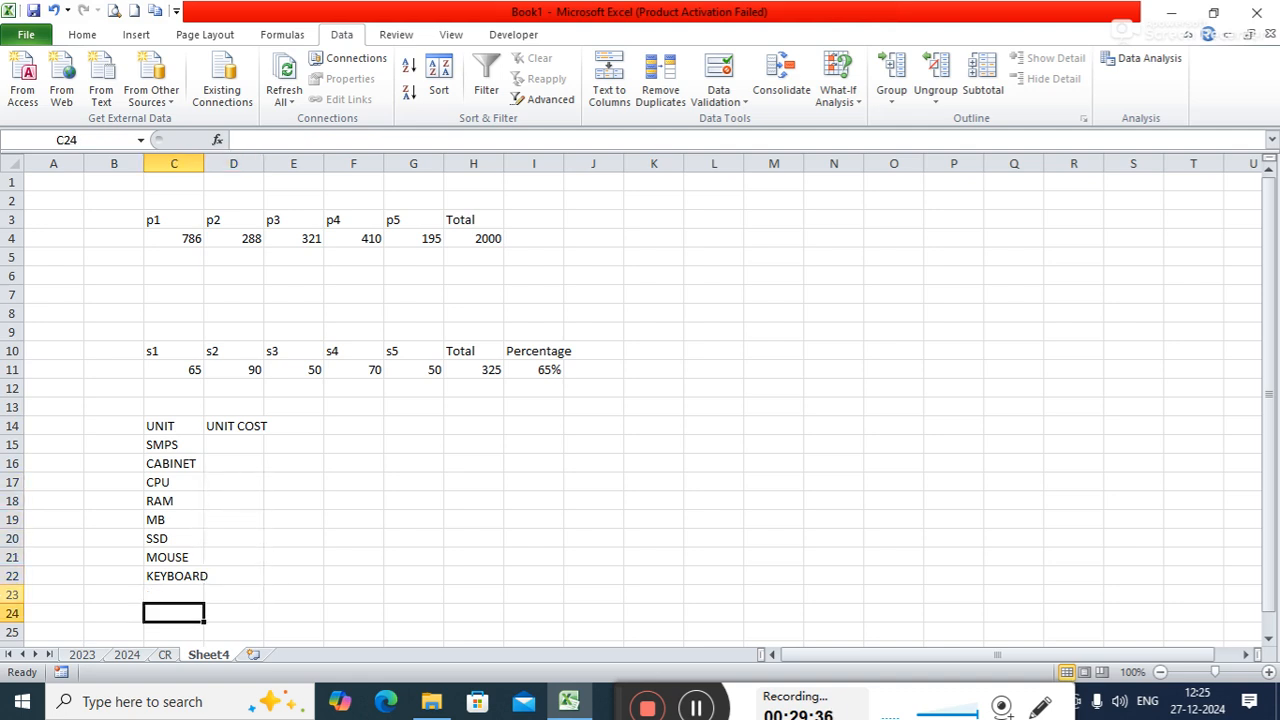
{"action": "key", "text": "Right"}
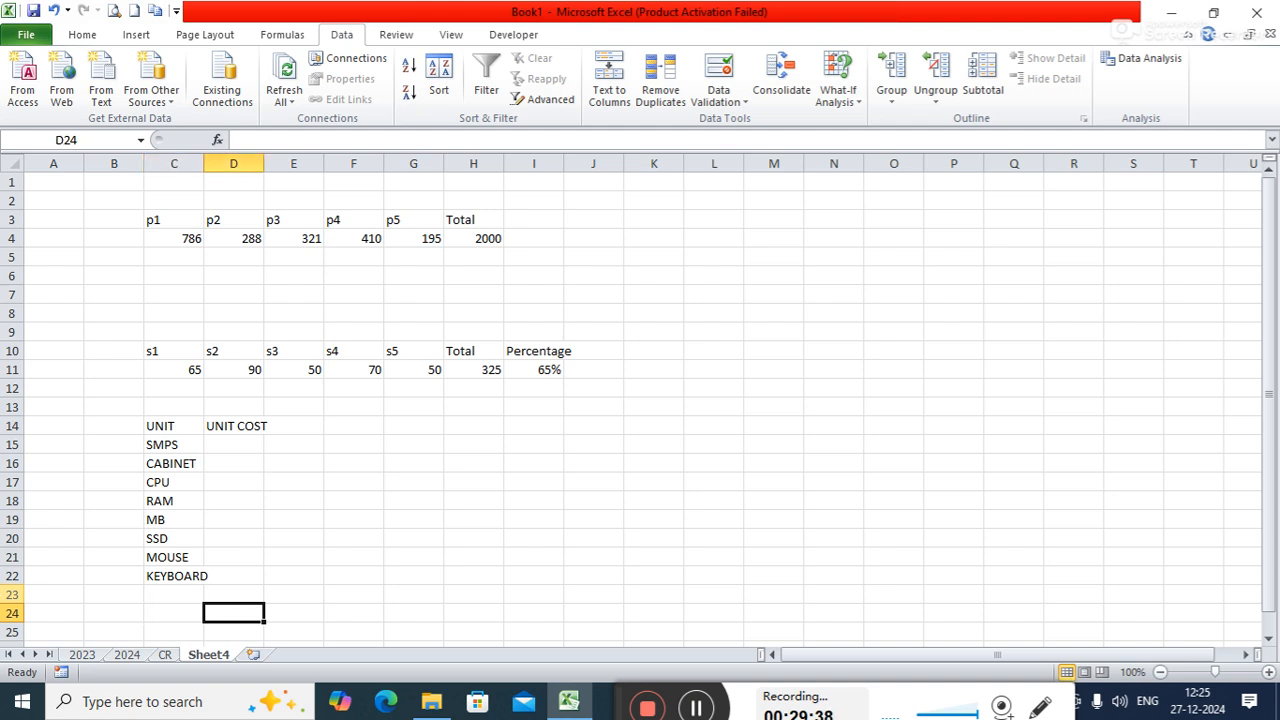
{"action": "type", "text": "="}
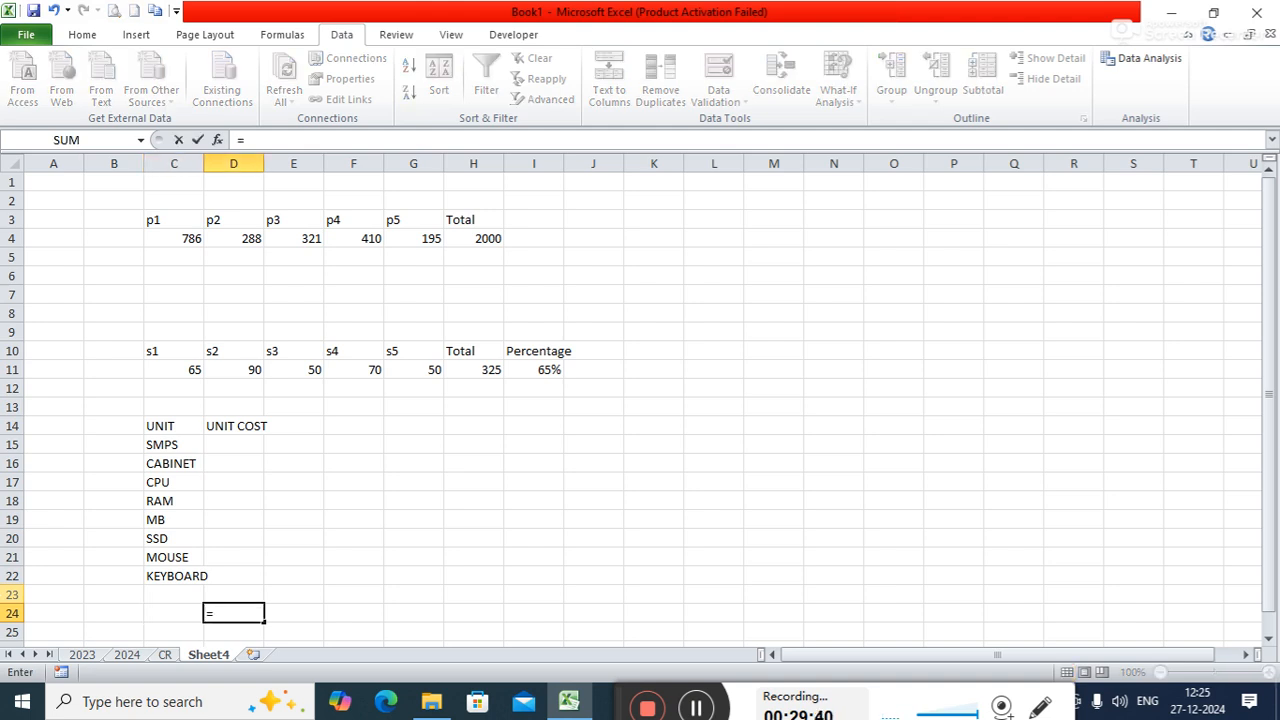
{"action": "type", "text": "SUM("}
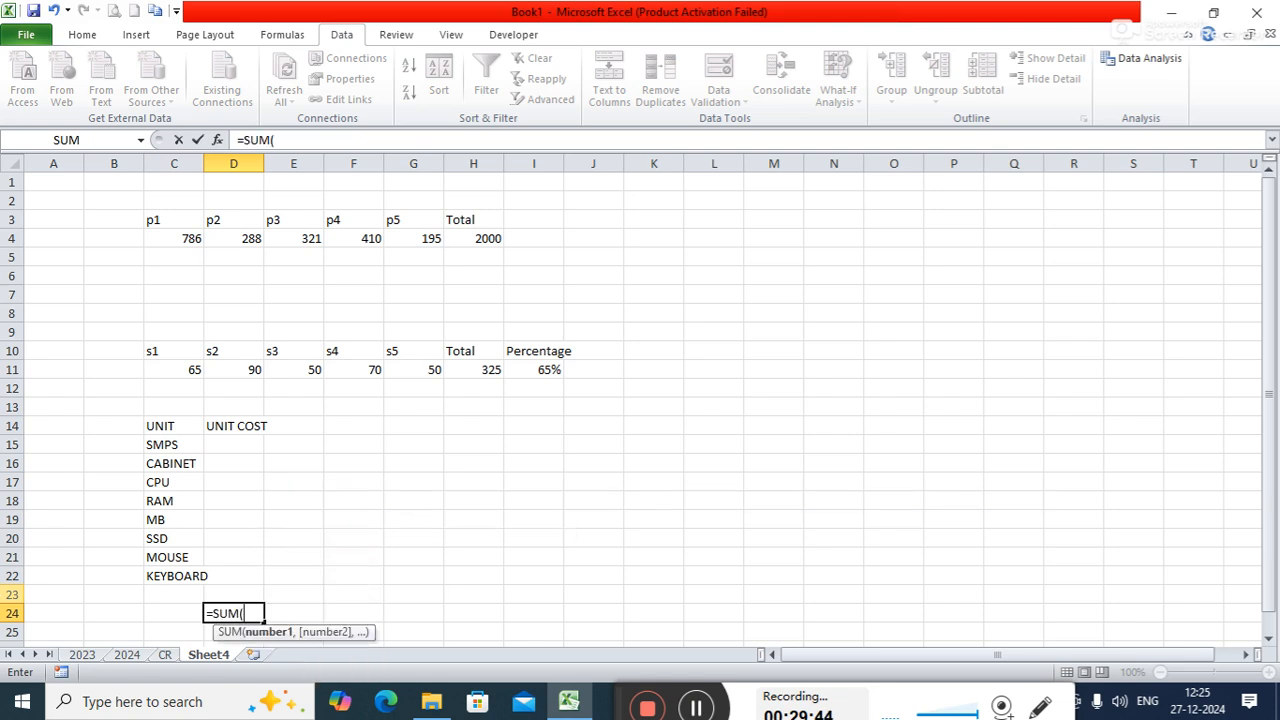
{"action": "type", "text": "D15:D22)"}
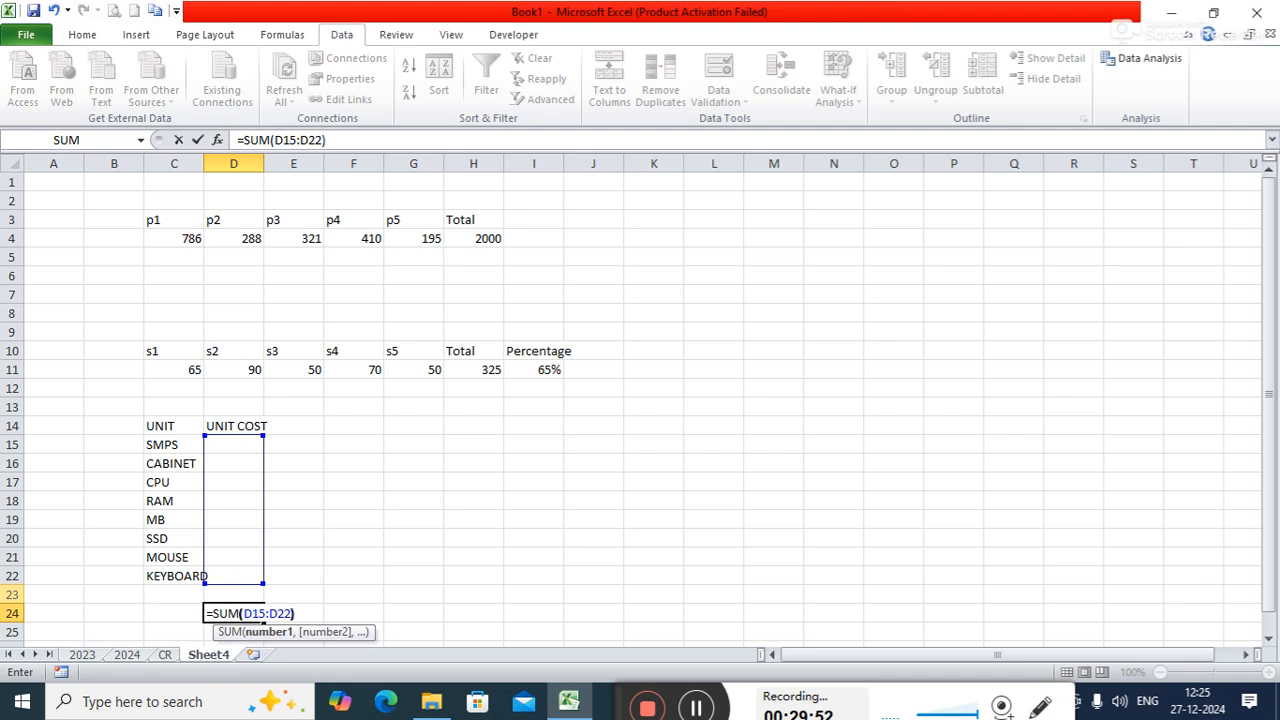
{"action": "key", "text": "Return"}
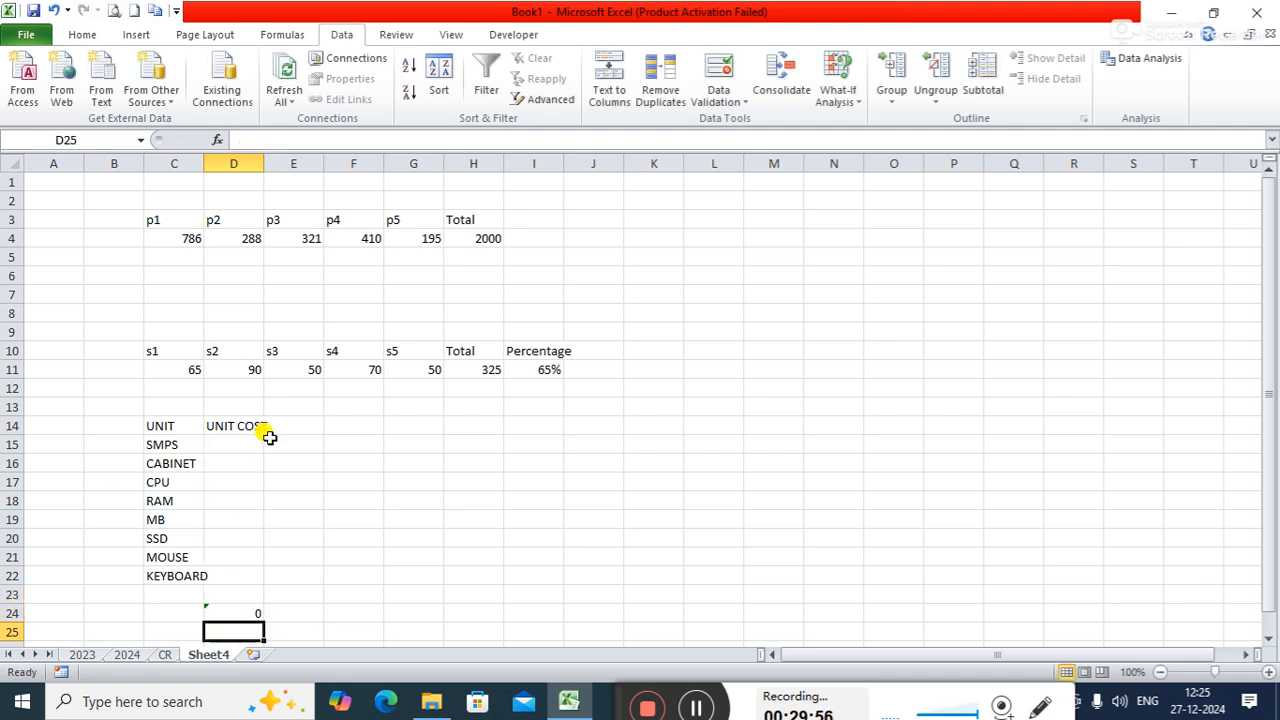
- Select the SMPS unit cost cell, D15
{"action": "left_click", "coordinate": [240, 446]}
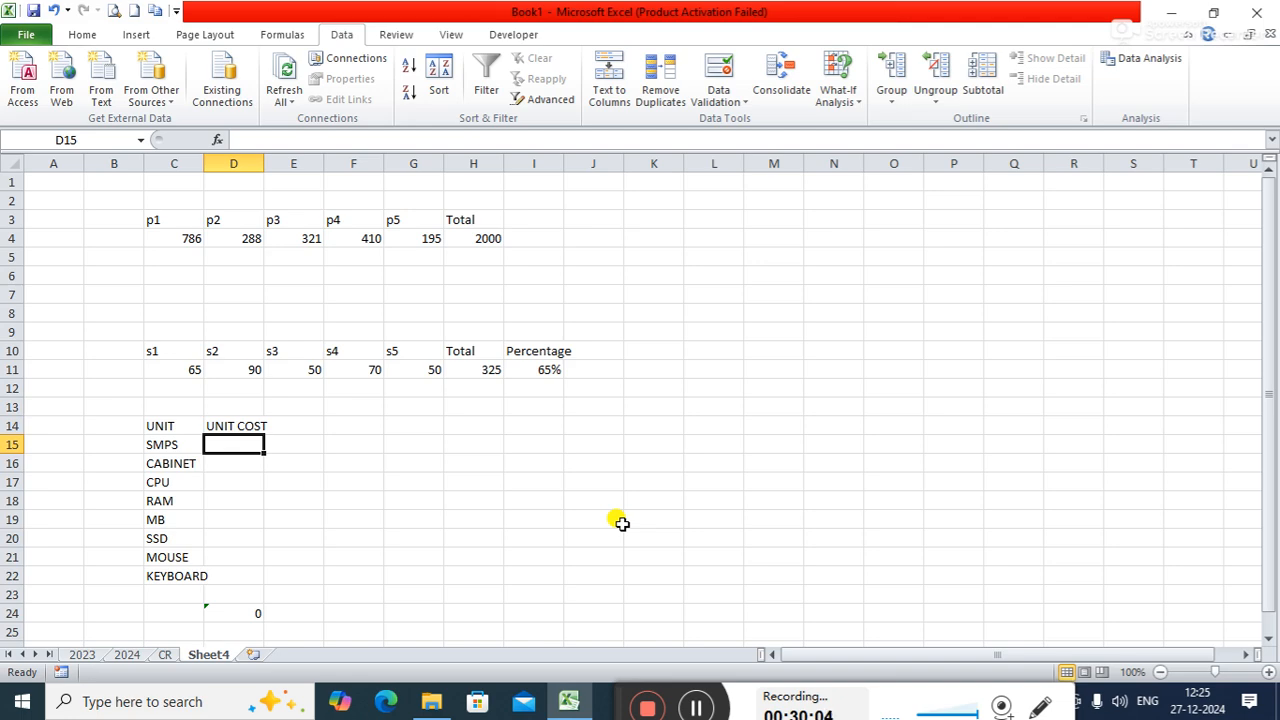
{"action": "key", "text": "super+5"}
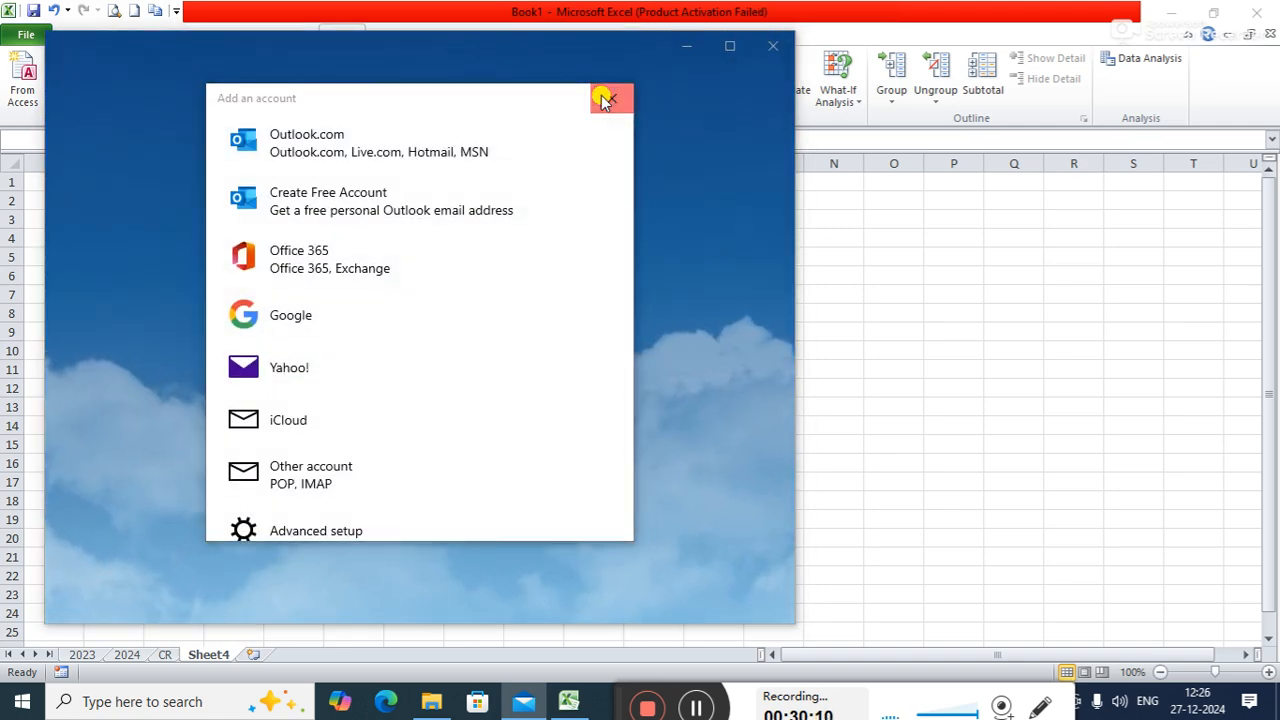
{"action": "left_click", "coordinate": [608, 96]}
{"action": "left_click", "coordinate": [784, 50]}
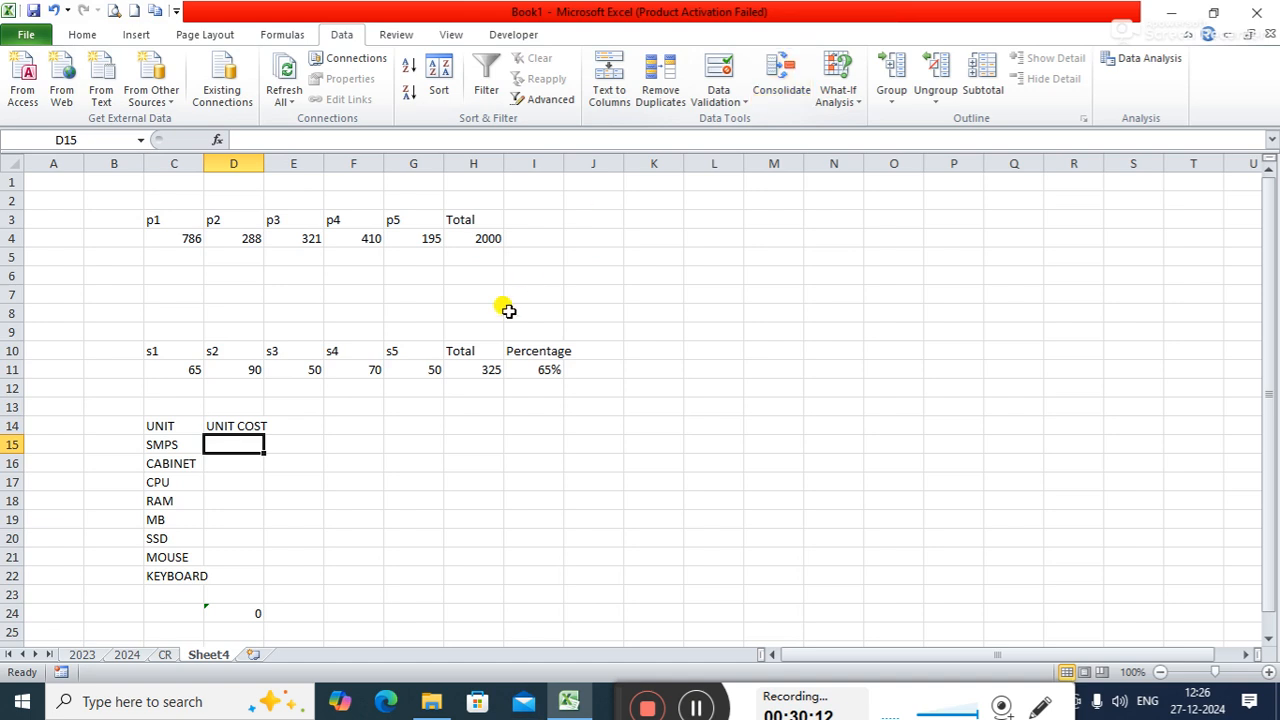
- Enter the unit costs 500 for SMPS, 1000 for CABINET, 3000 for CPU and 1000 for RAM in D15 through D18
{"action": "type", "text": "500"}
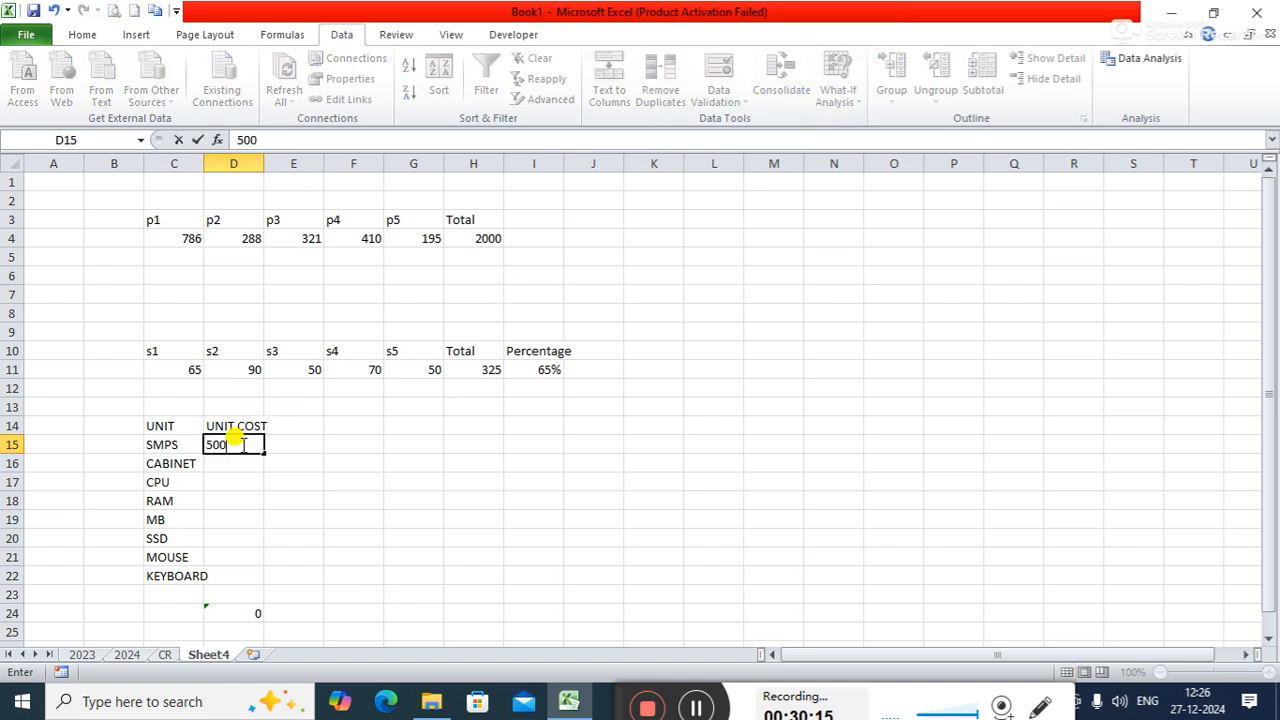
{"action": "key", "text": "Return"}
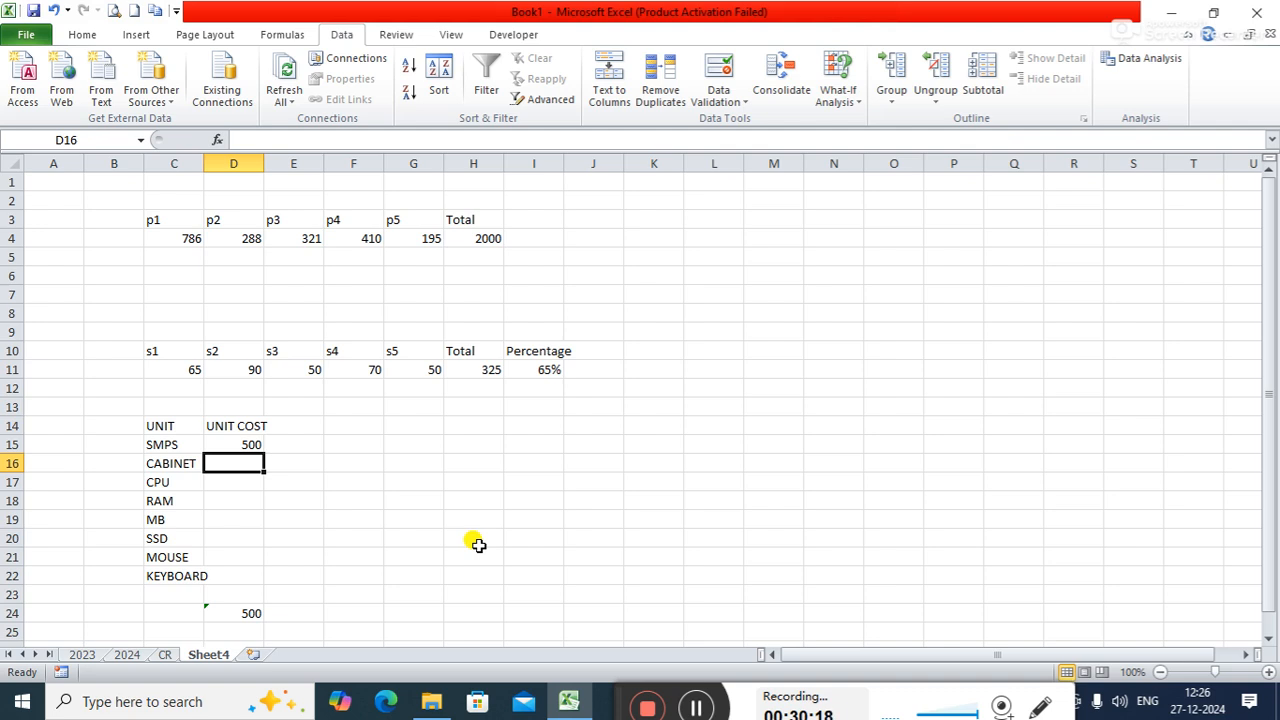
{"action": "type", "text": "1000"}
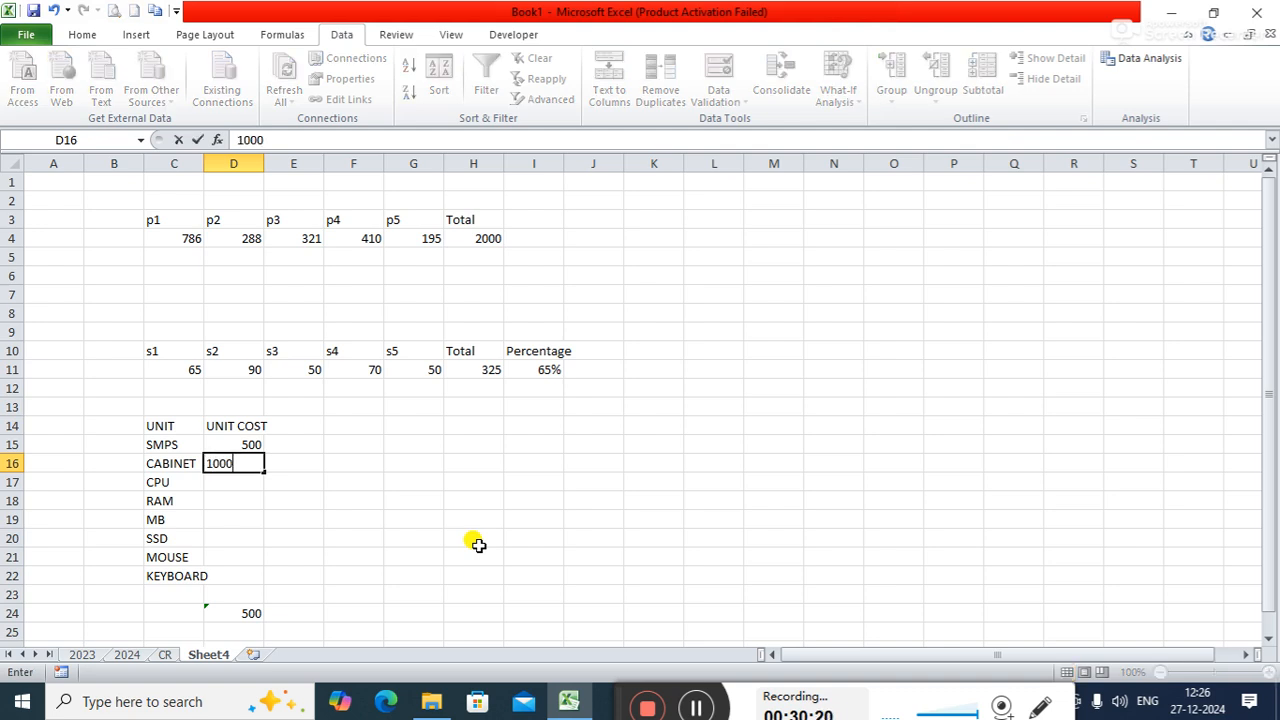
{"action": "key", "text": "Return"}
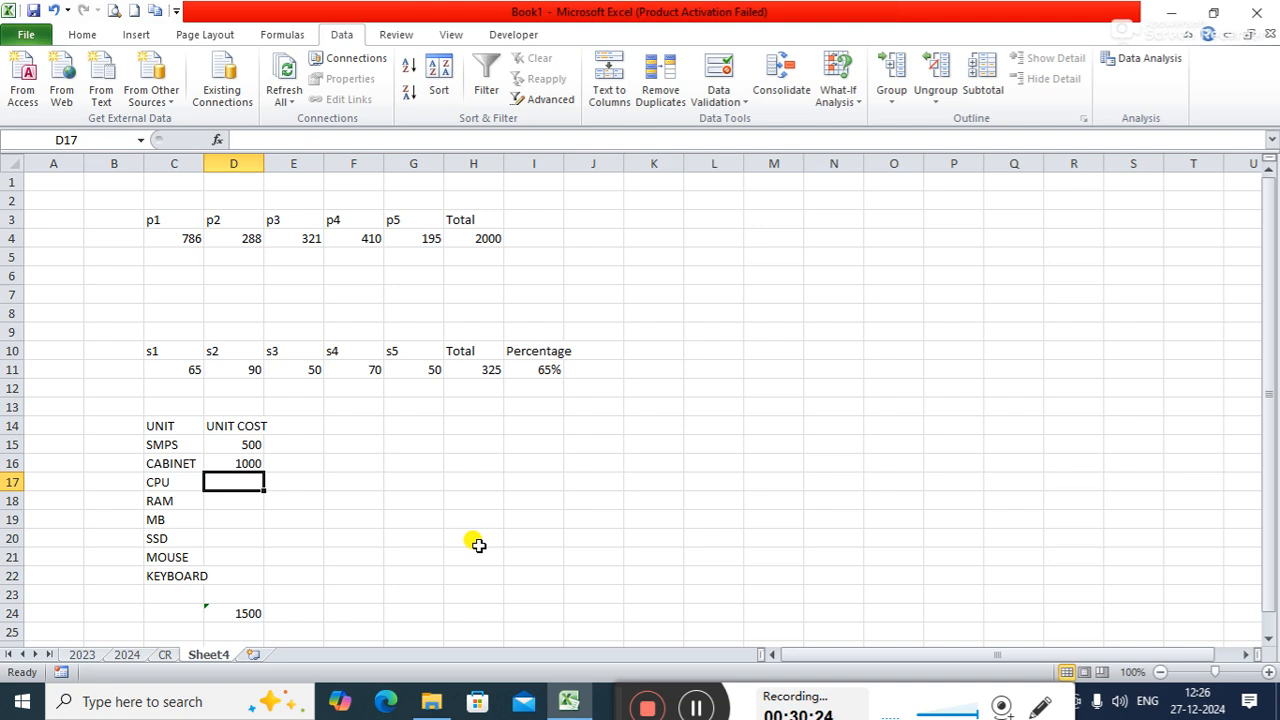
{"action": "type", "text": "3000"}
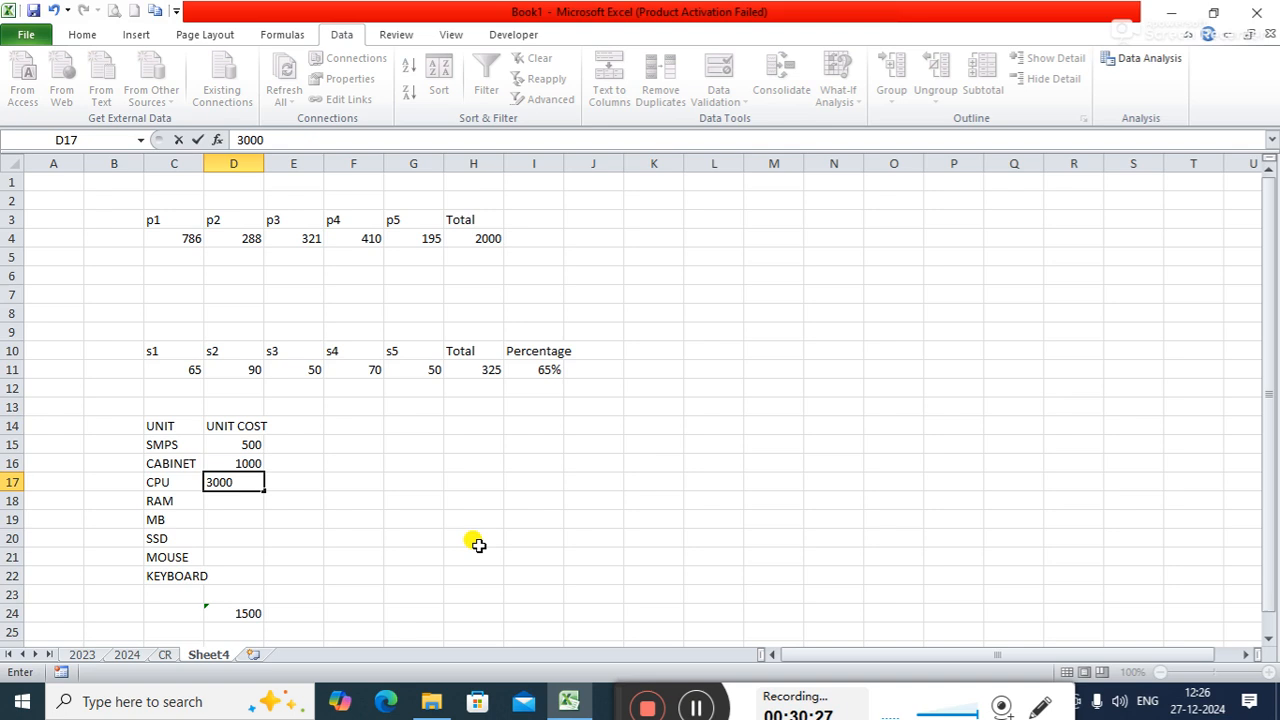
{"action": "key", "text": "Return"}
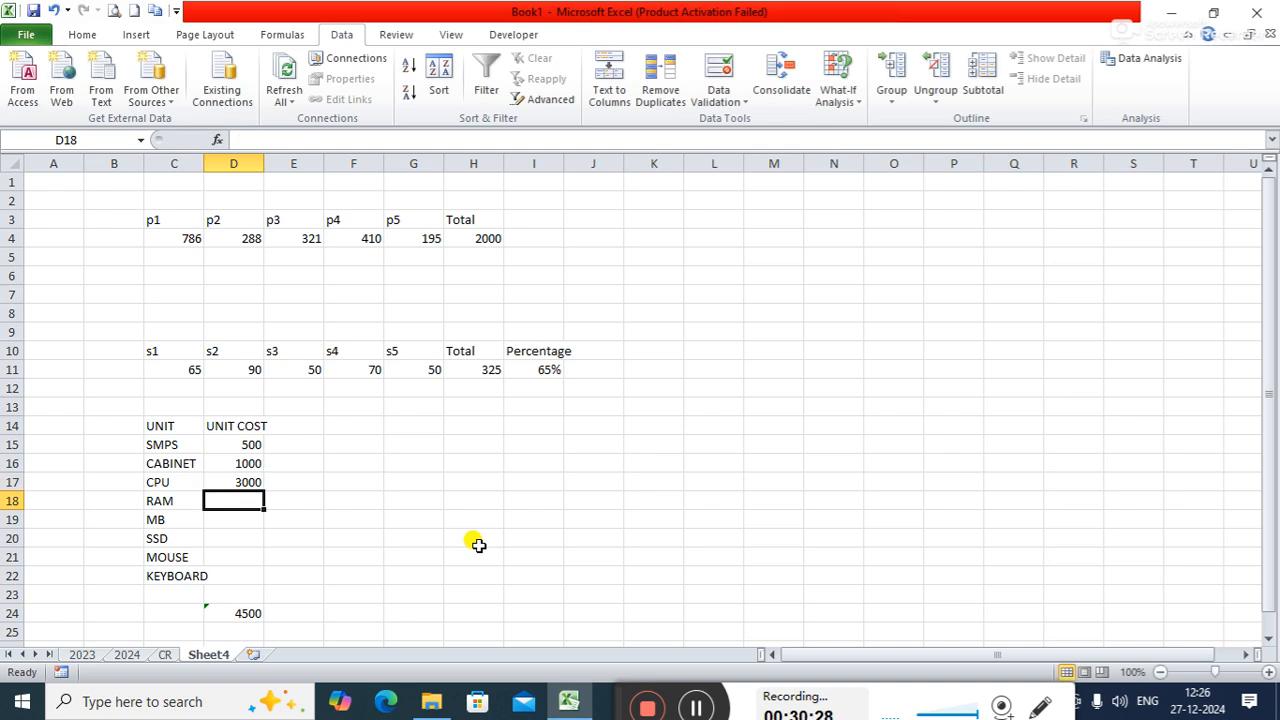
{"action": "type", "text": "1000"}
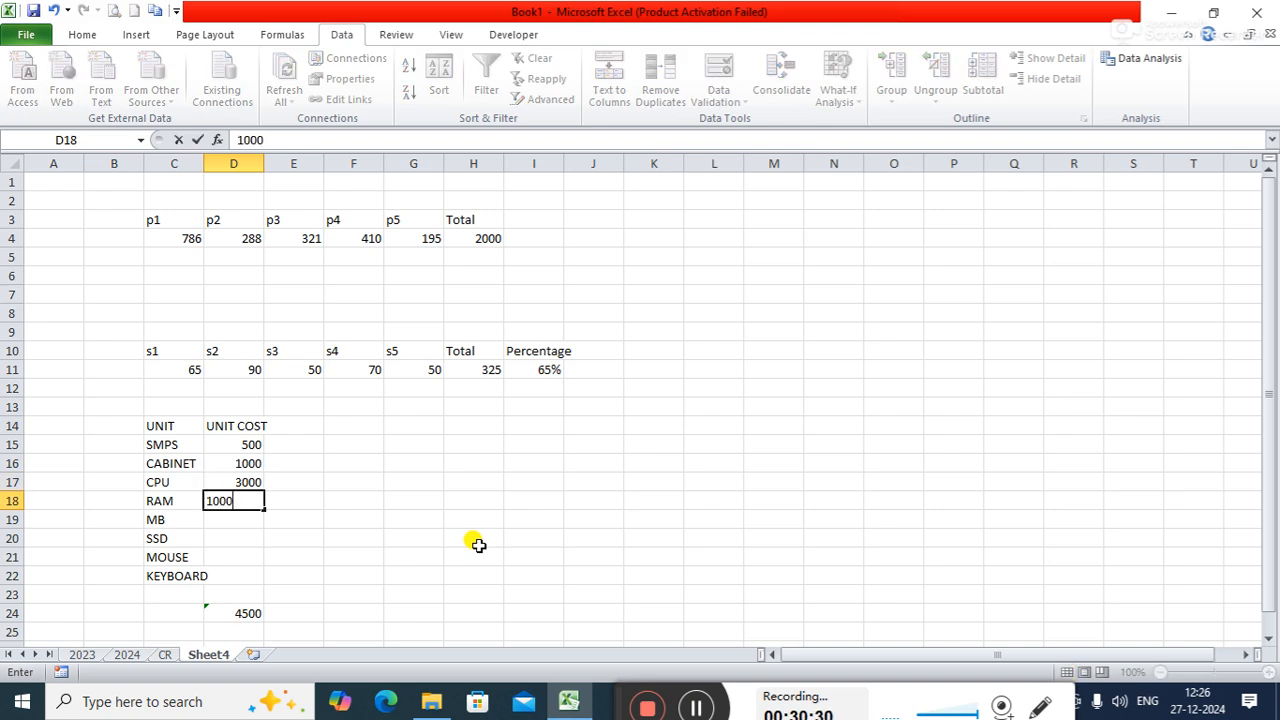
{"action": "key", "text": "Return"}
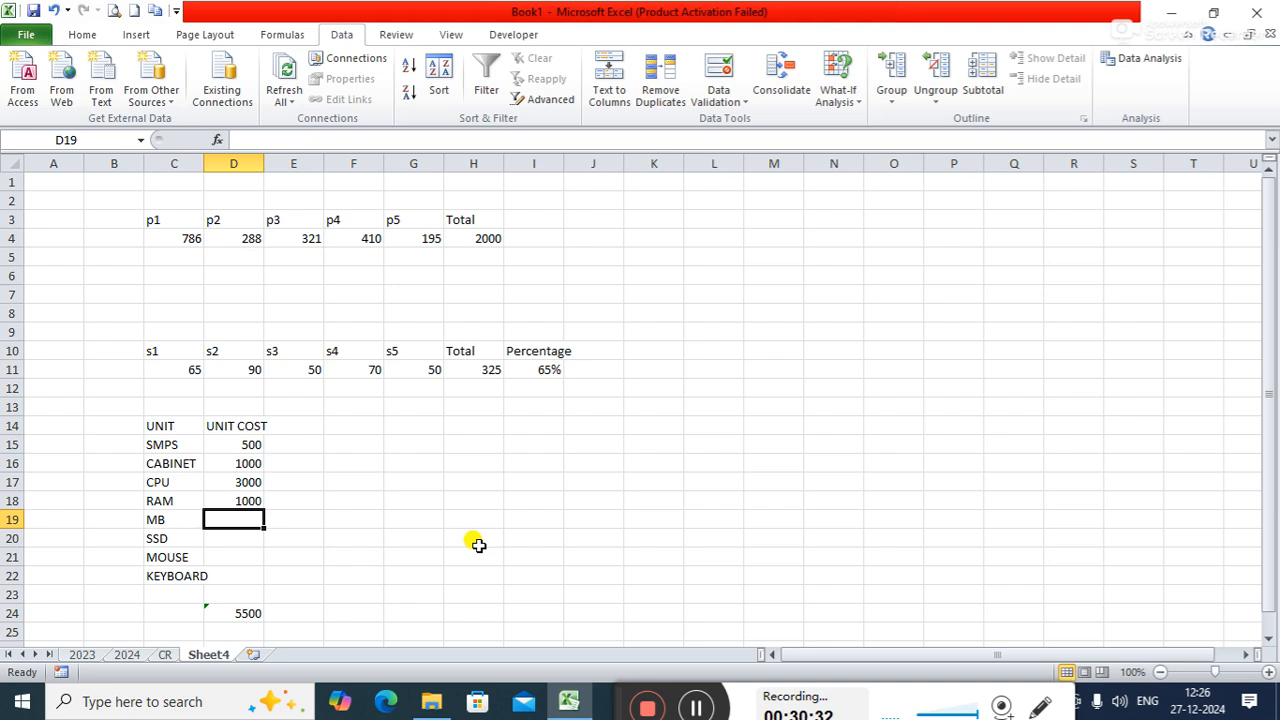
- Enter the unit costs 2000 for MB, 1500 for SSD, 200 for MOUSE and 300 for KEYBOARD in D19 through D22
{"action": "type", "text": "2000"}
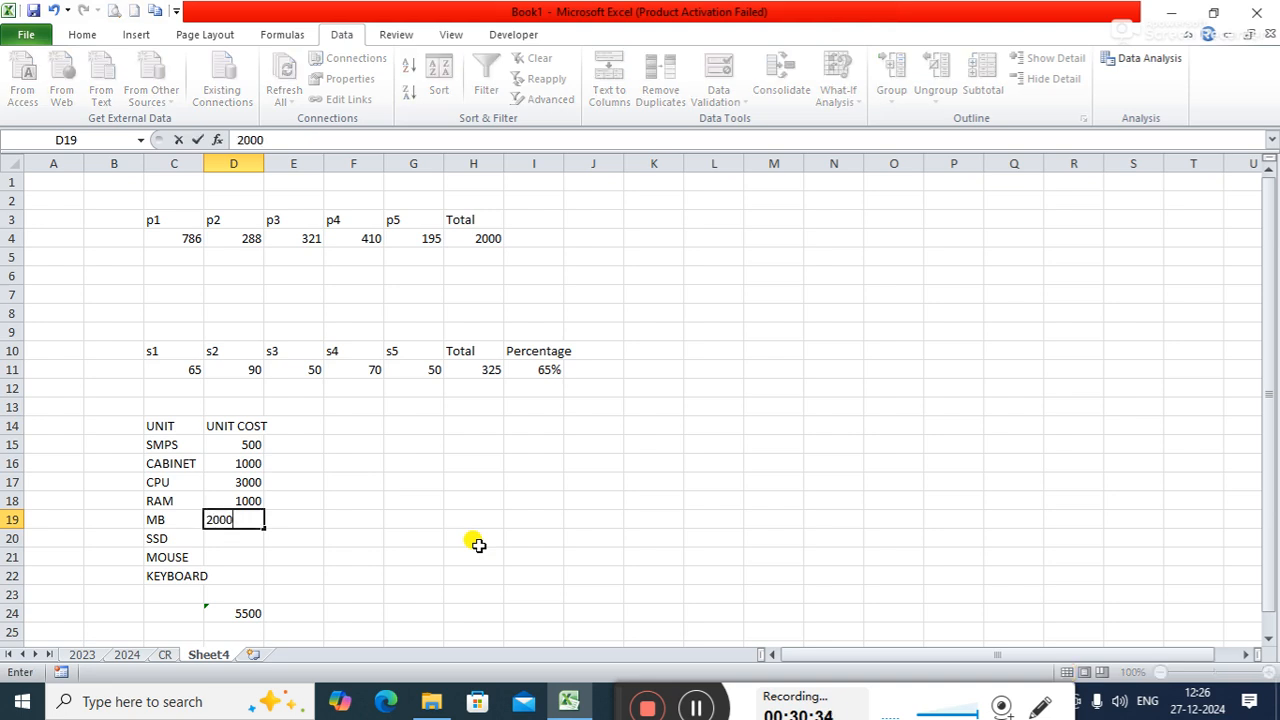
{"action": "key", "text": "Return"}
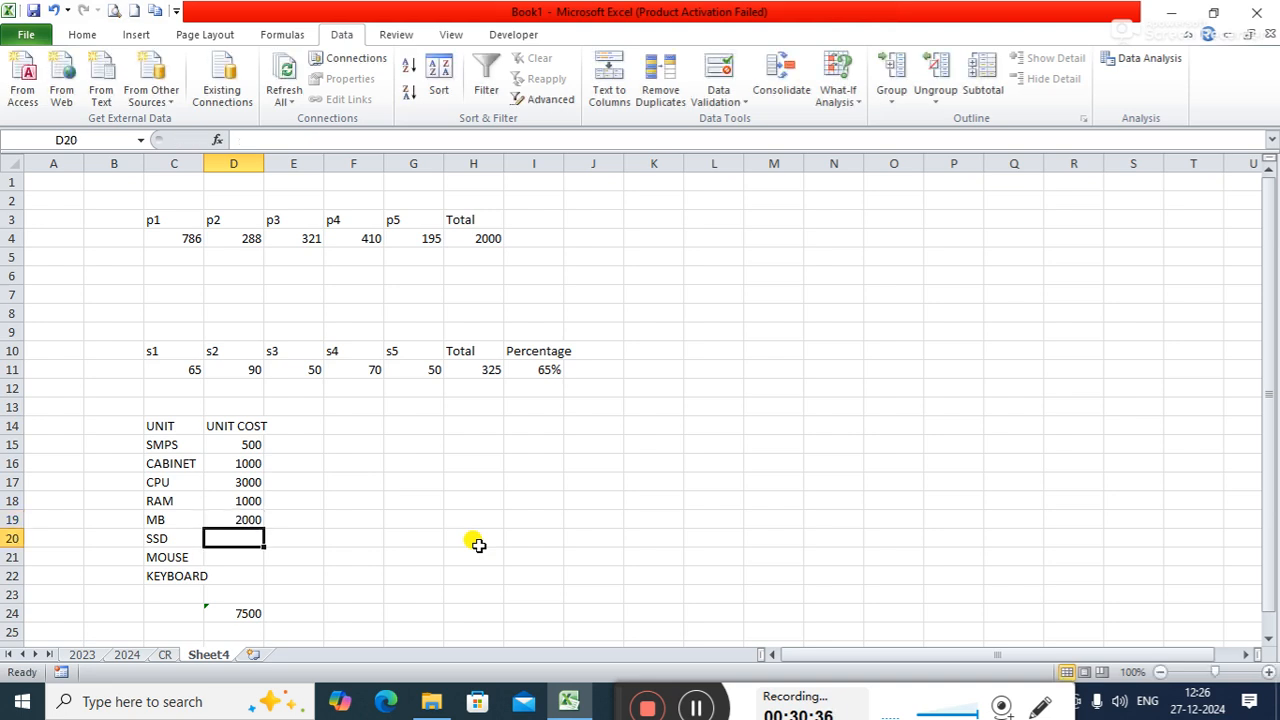
{"action": "type", "text": "1500"}
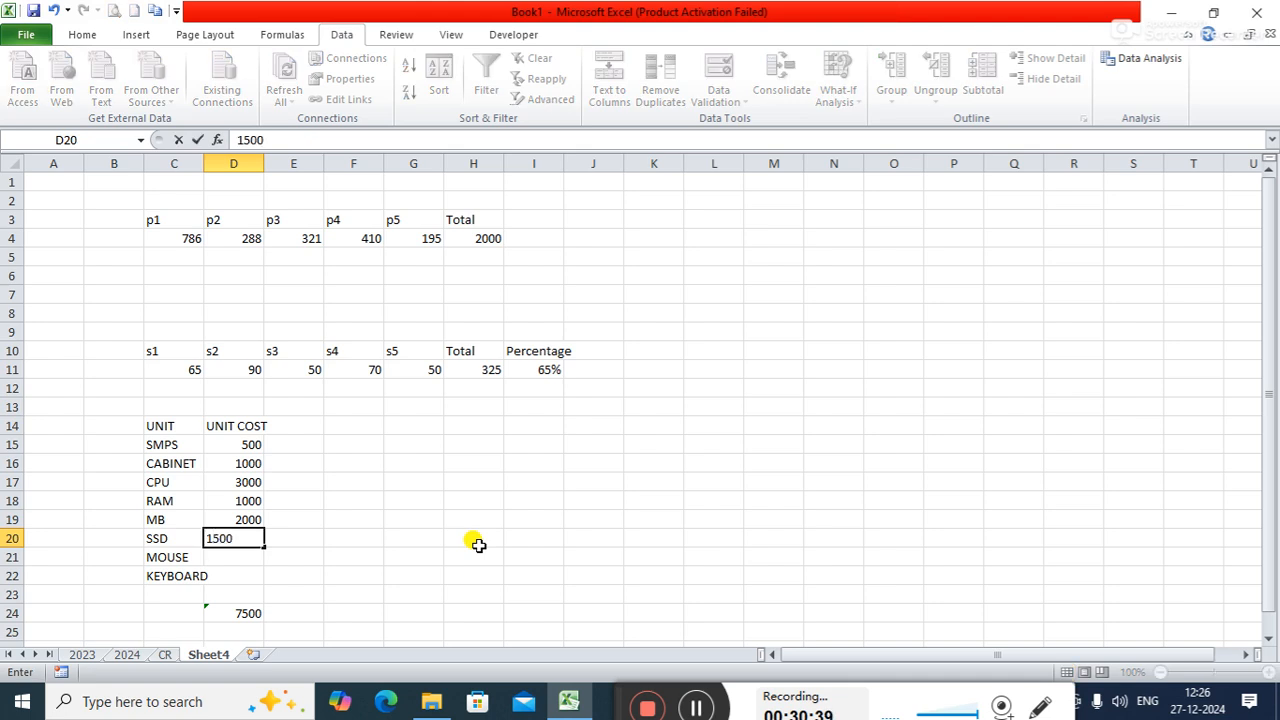
{"action": "key", "text": "Return"}
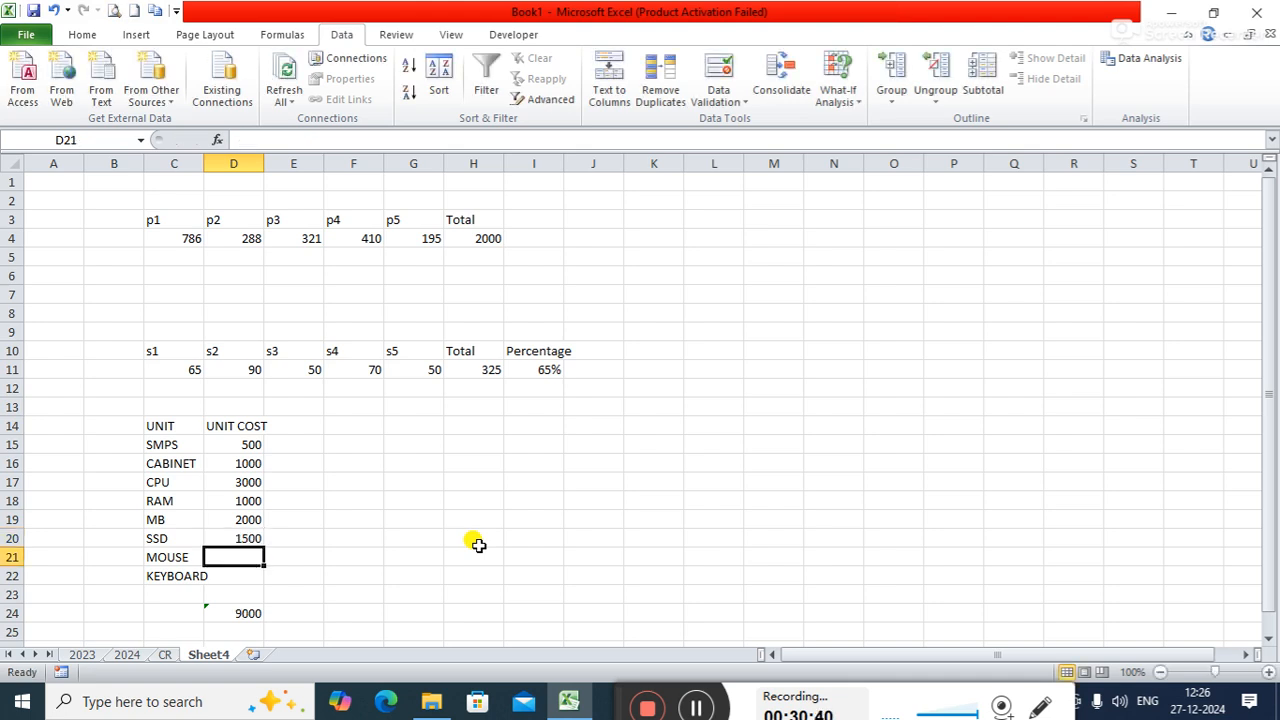
{"action": "type", "text": "200"}
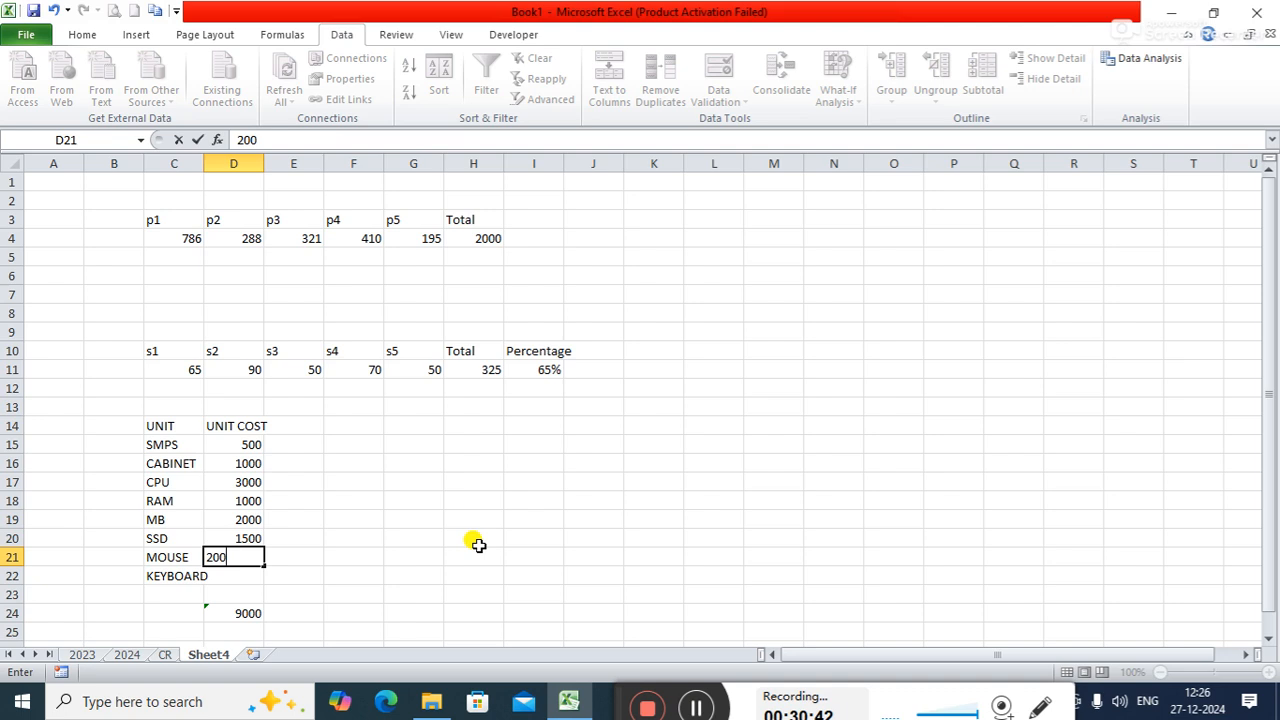
{"action": "key", "text": "Return"}
{"action": "type", "text": "3000"}
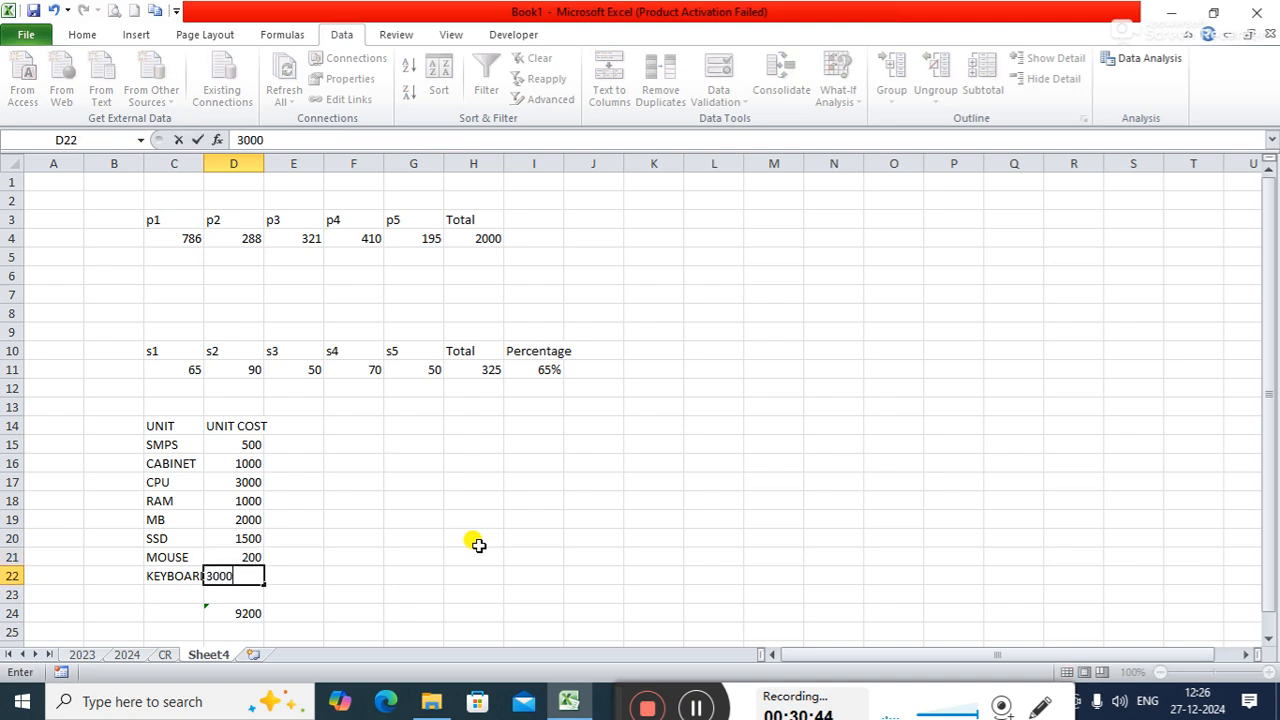
{"action": "key", "text": "BackSpace"}
{"action": "key", "text": "Return"}
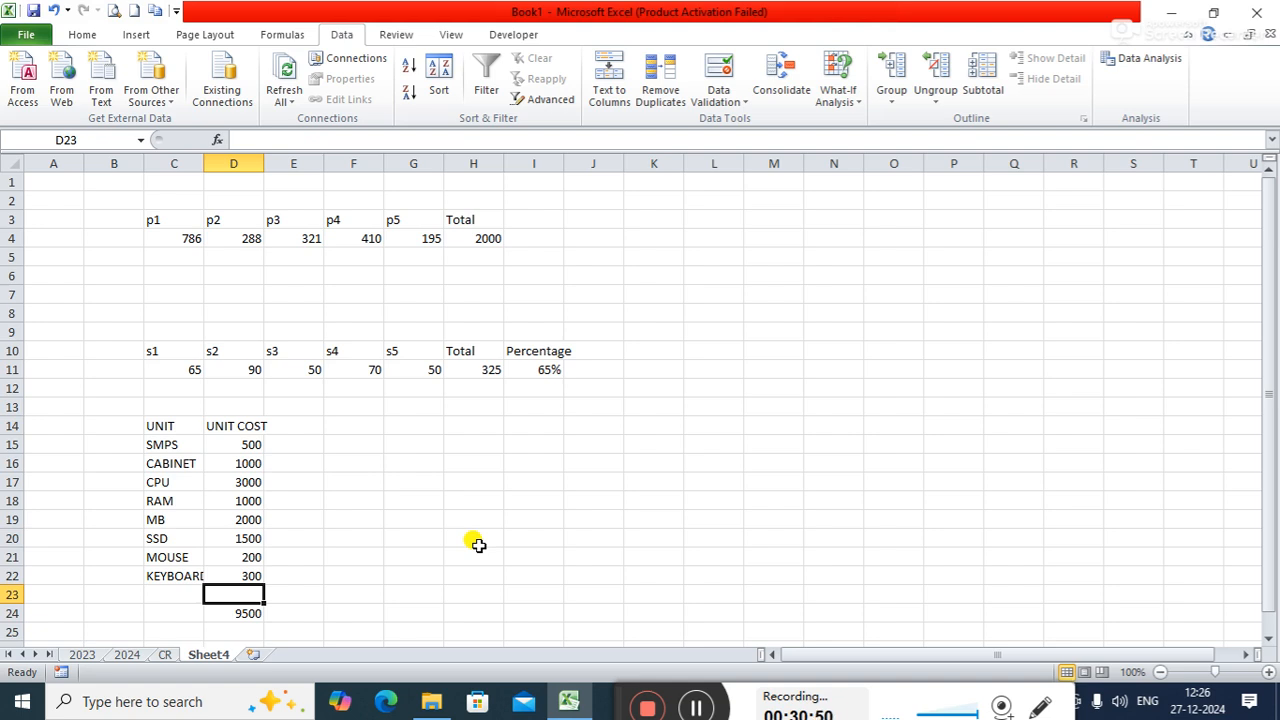
- Label the unit cost sum by entering TOTAL in C24
{"action": "left_click", "coordinate": [199, 612]}
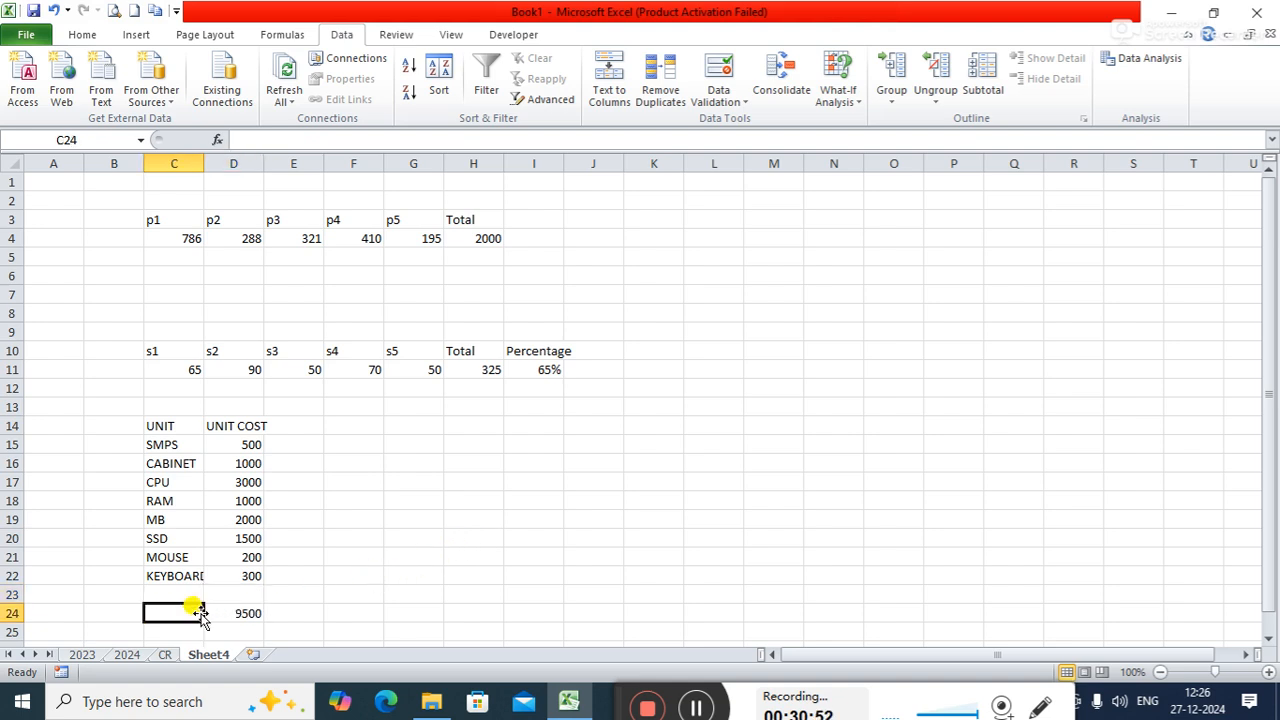
{"action": "type", "text": "TOTA"}
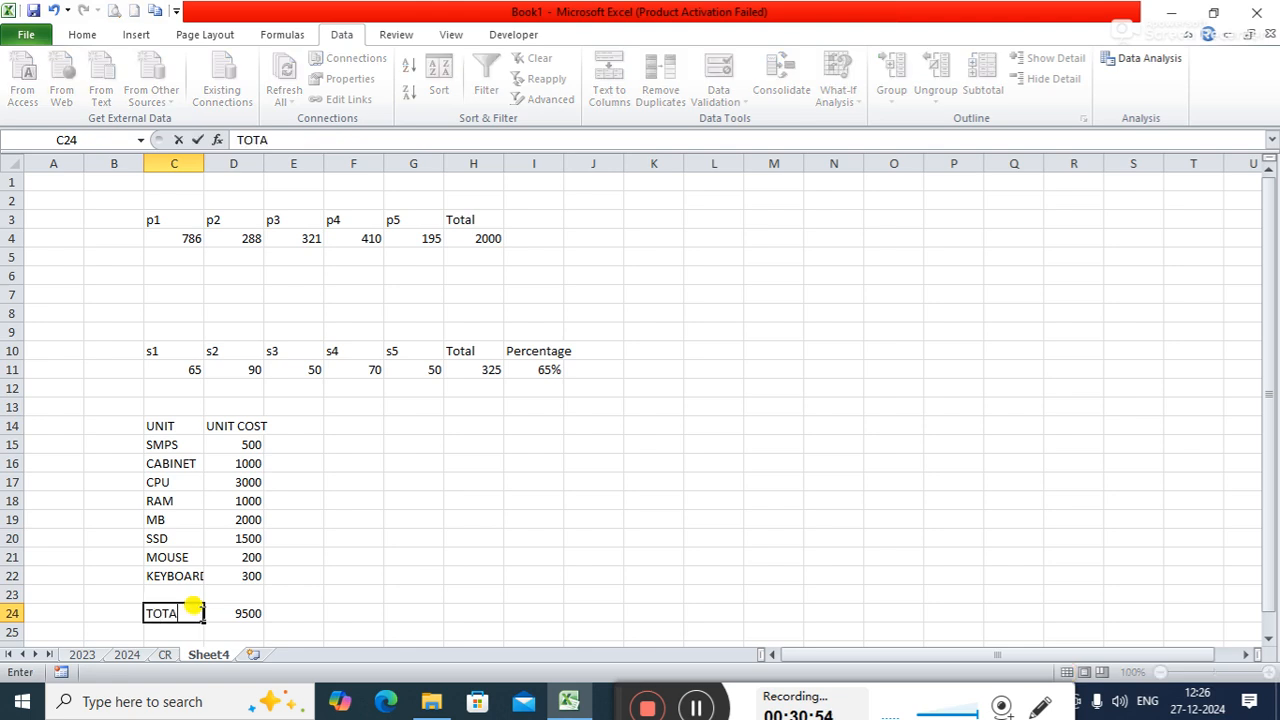
{"action": "type", "text": "L"}
{"action": "key", "text": "Tab"}
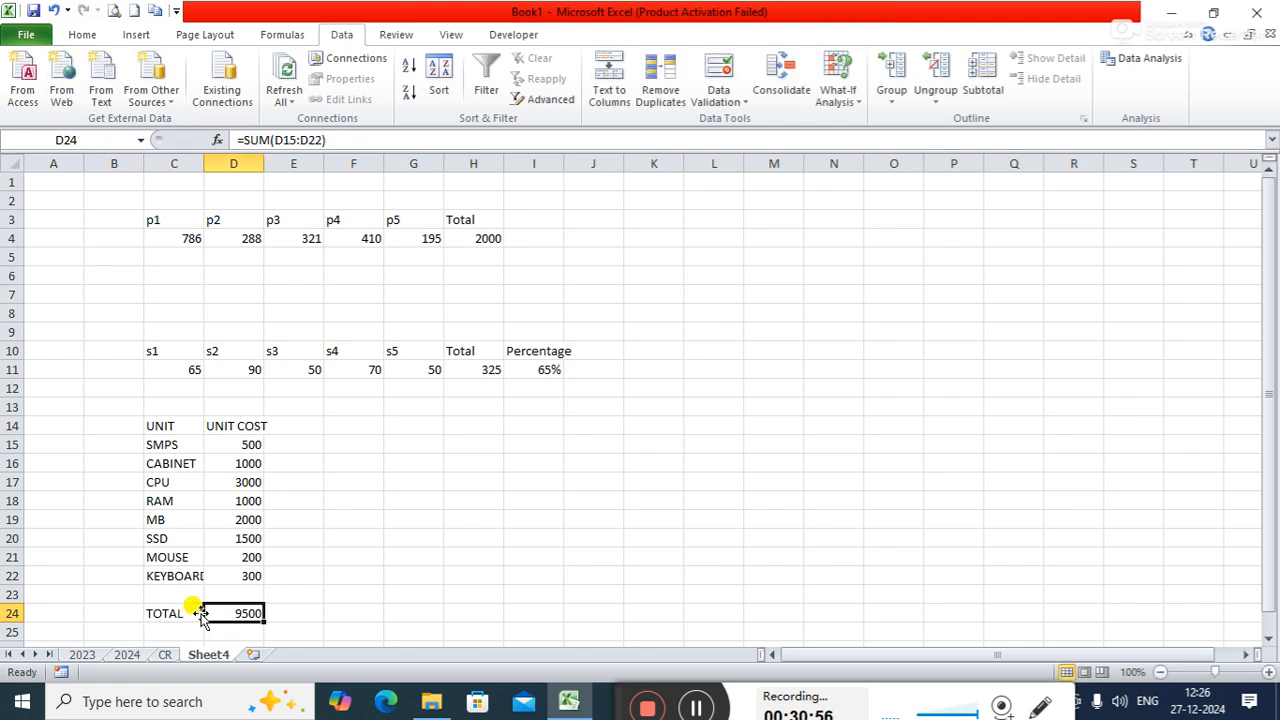
{"action": "key", "text": "Tab"}
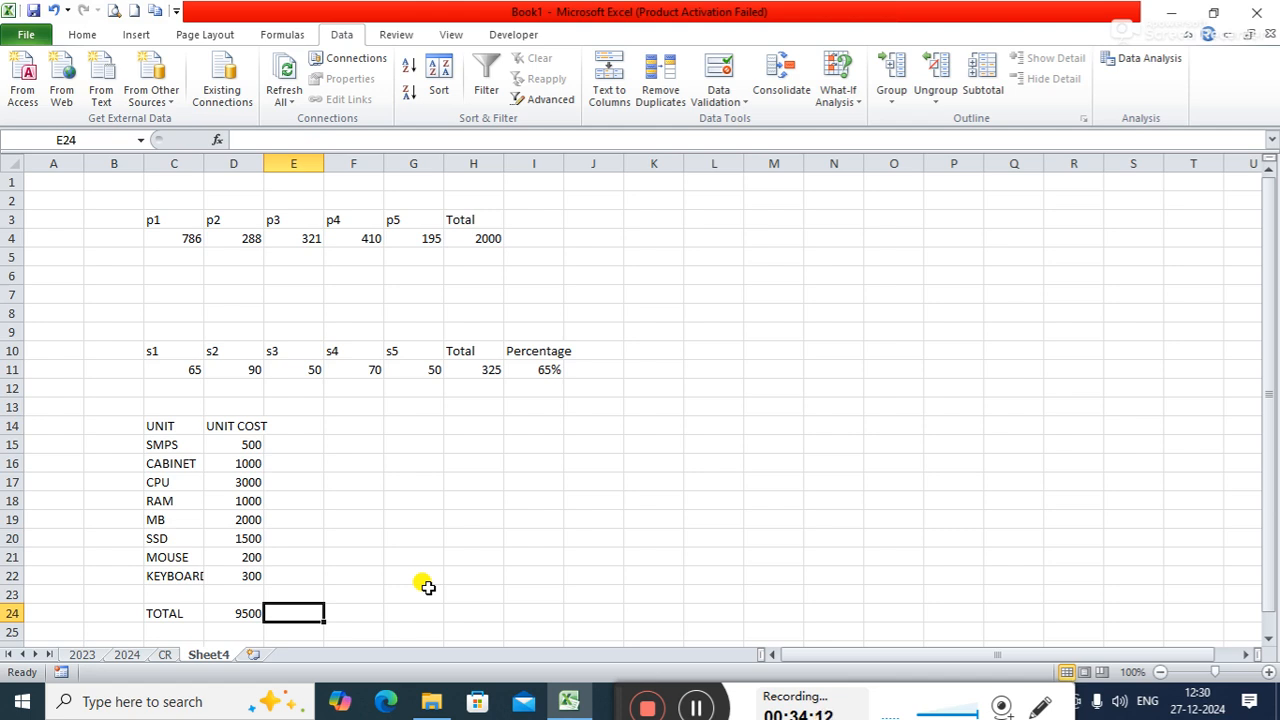
- Open the Scenario Manager to view its scenario list, and close it without adding a scenario
{"action": "left_click", "coordinate": [856, 106]}
{"action": "left_click", "coordinate": [860, 124]}
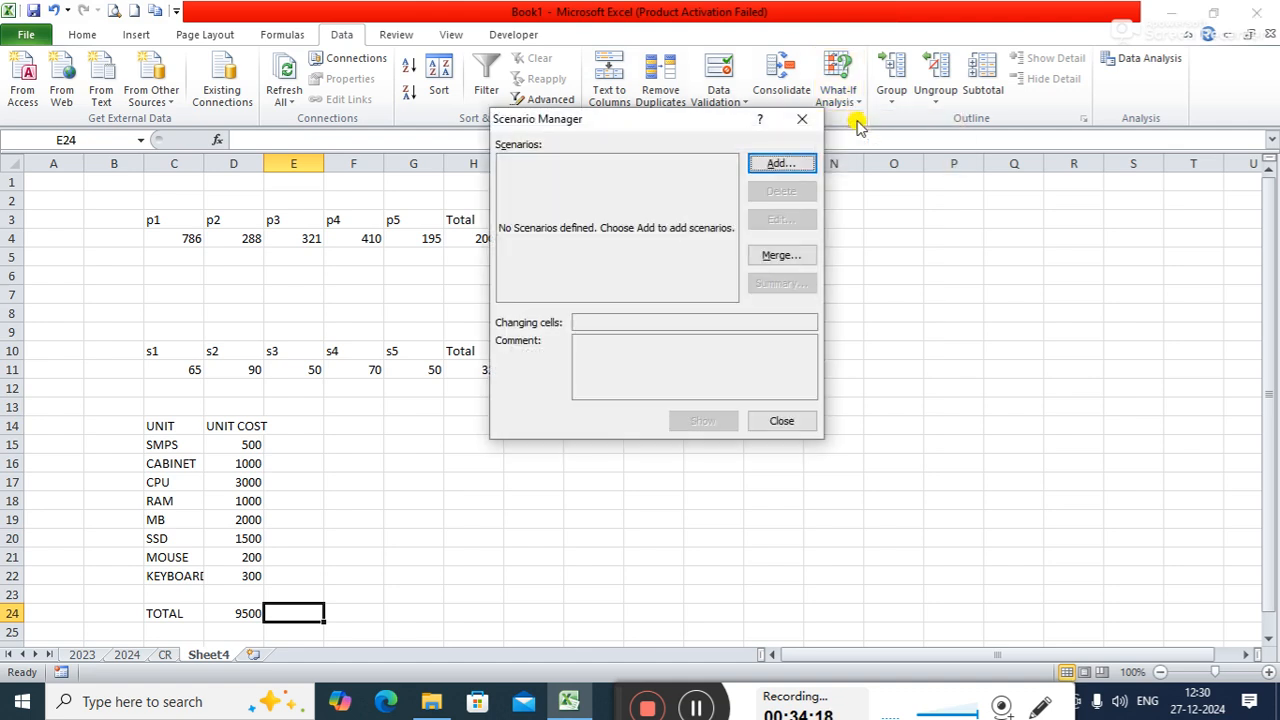
{"action": "left_click", "coordinate": [810, 121]}
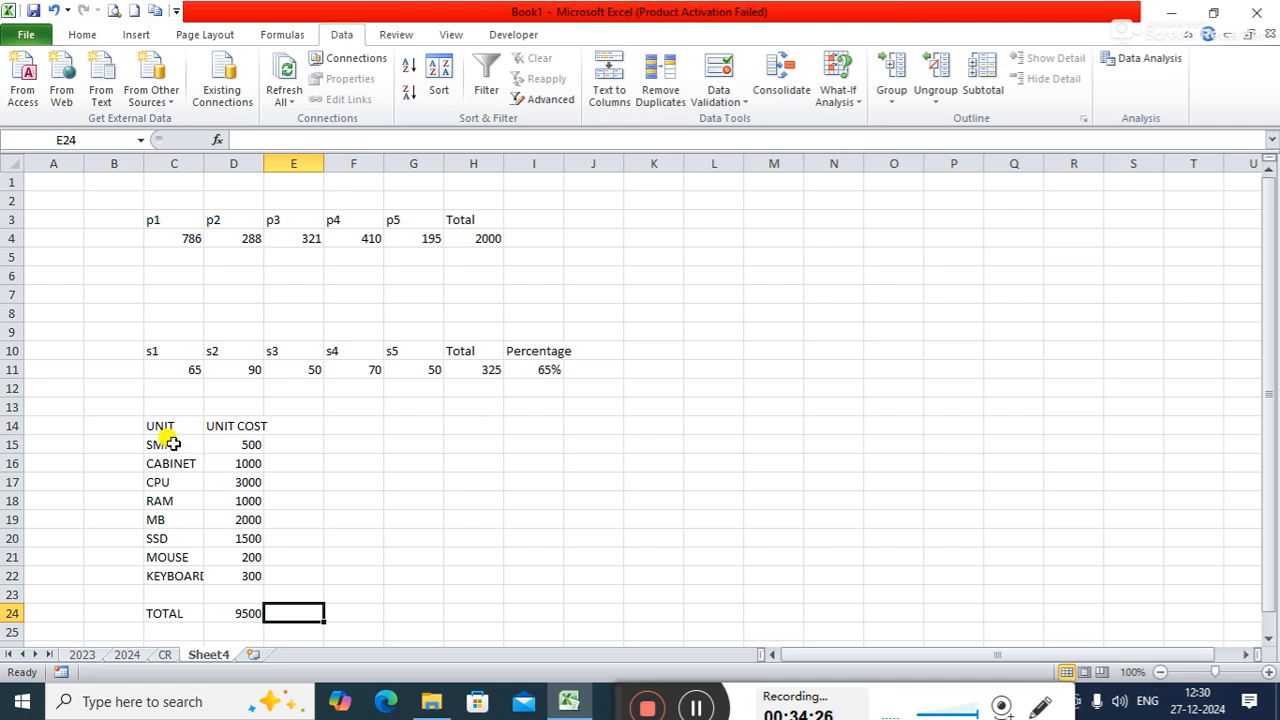
- Define the name SMPS for its unit cost cell, D15
{"action": "left_click_drag", "start_coordinate": [234, 444], "coordinate": [234, 573]}
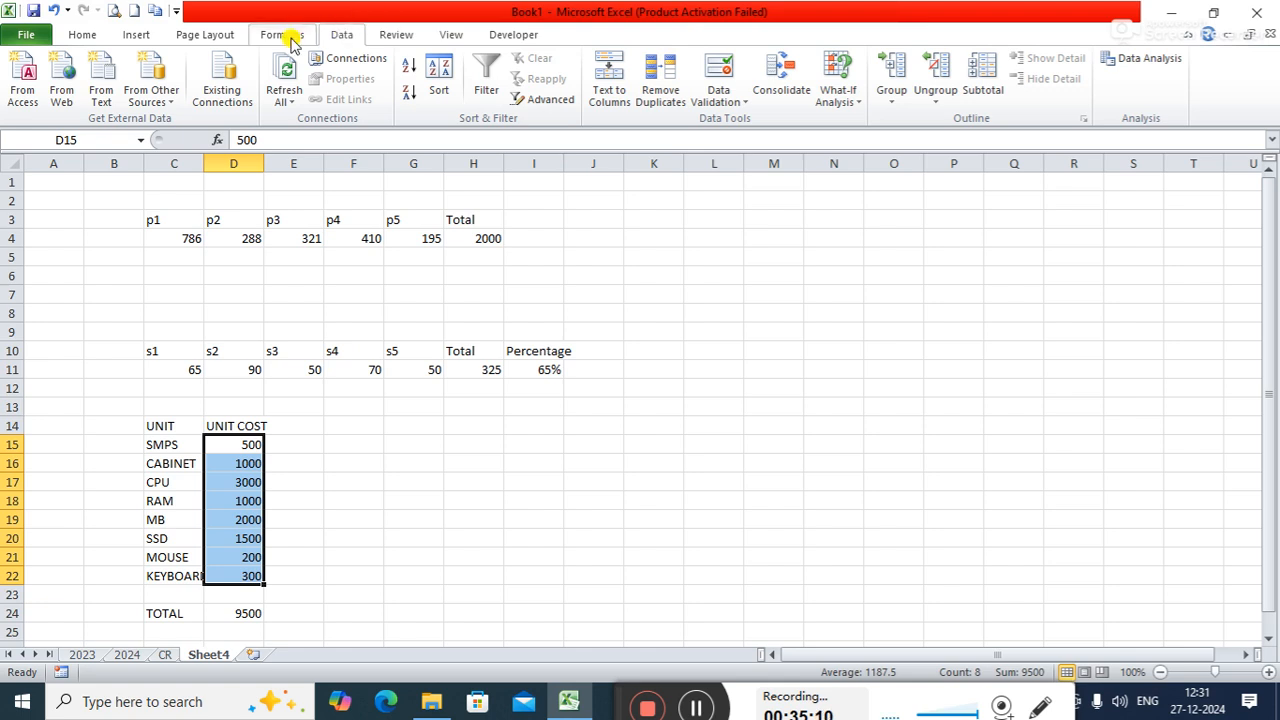
{"action": "left_click", "coordinate": [232, 444]}
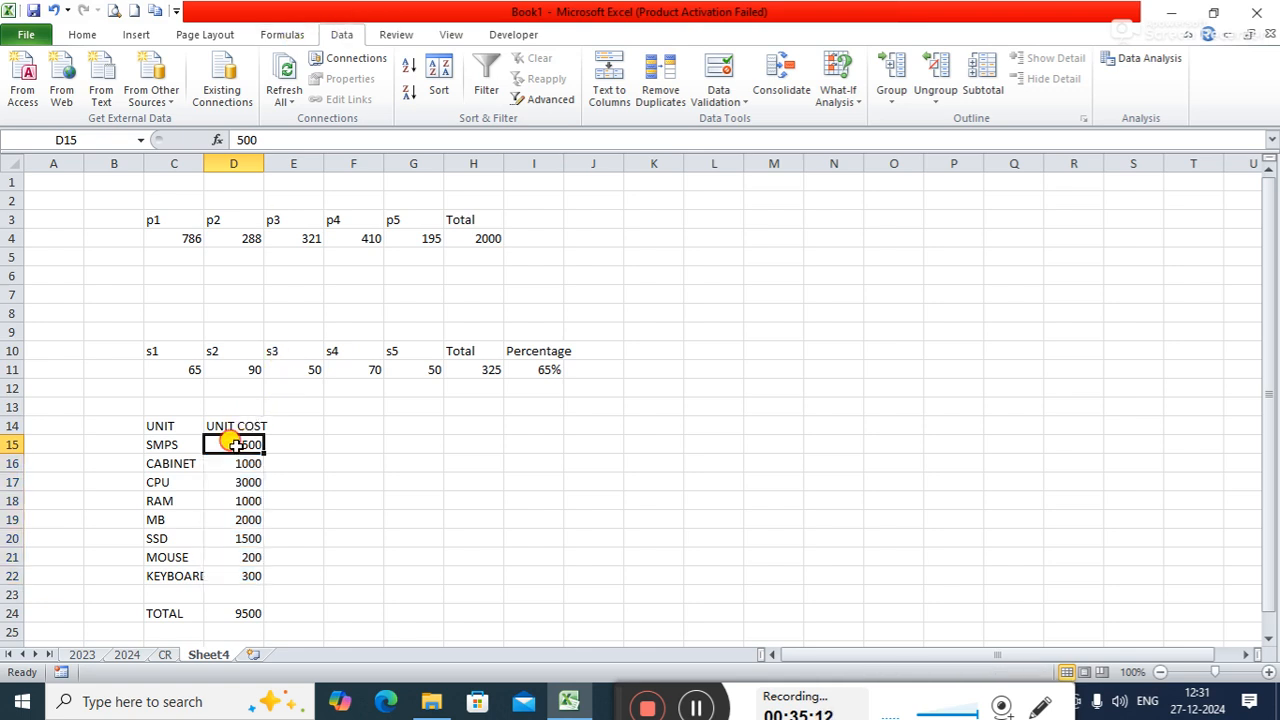
{"action": "left_click", "coordinate": [104, 139]}
{"action": "key", "text": "BackSpace"}
{"action": "type", "text": "SMPS"}
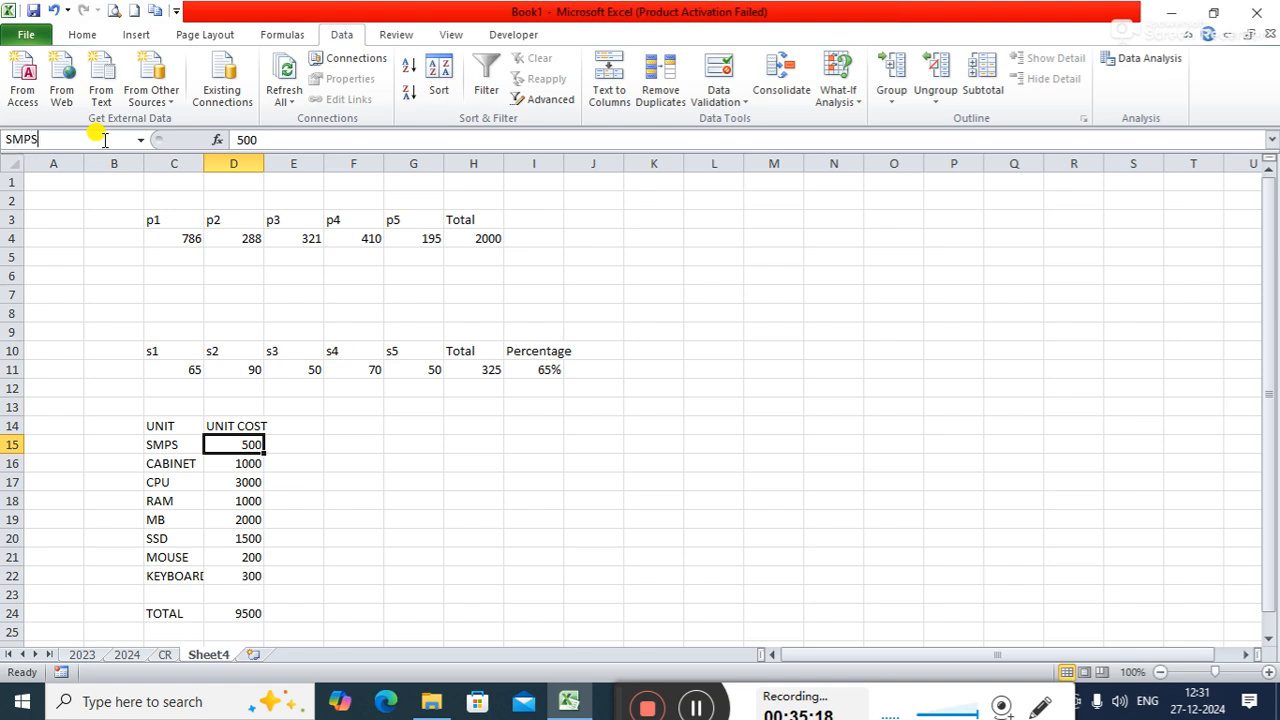
{"action": "key", "text": "Return"}
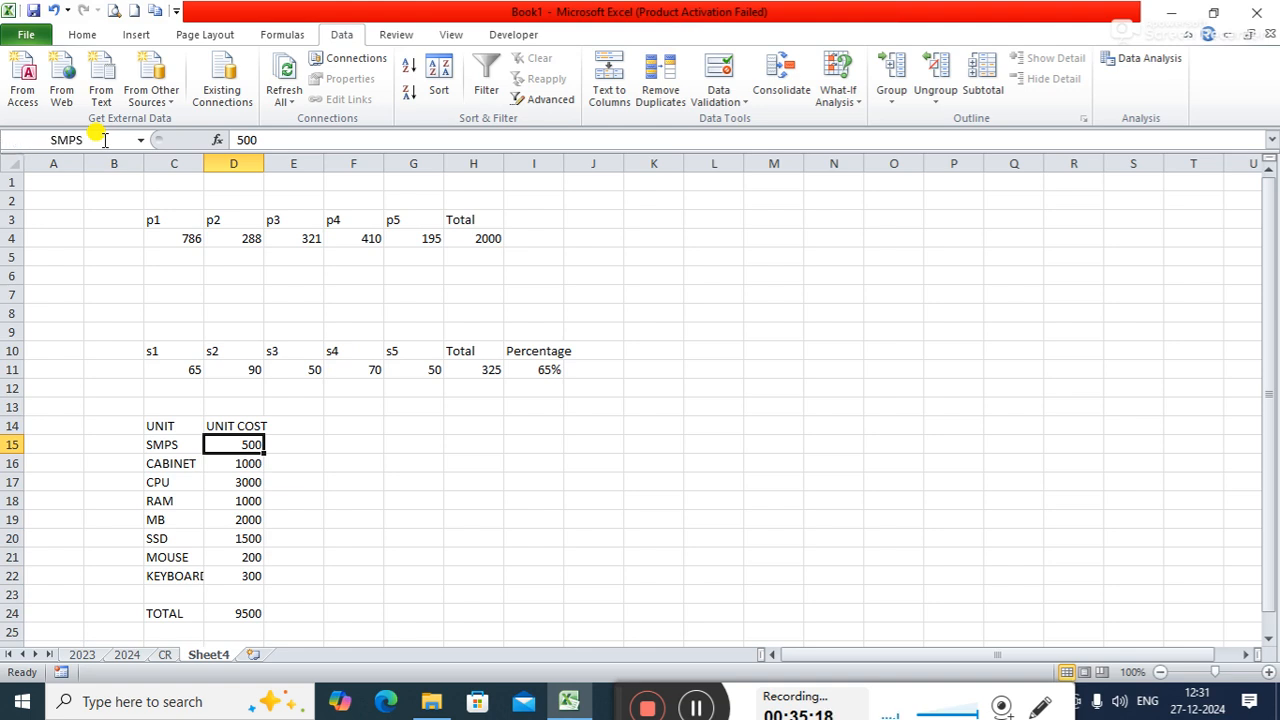
- Define the name CABINET for the cabinet's unit cost cell, D16
{"action": "left_click", "coordinate": [233, 465]}
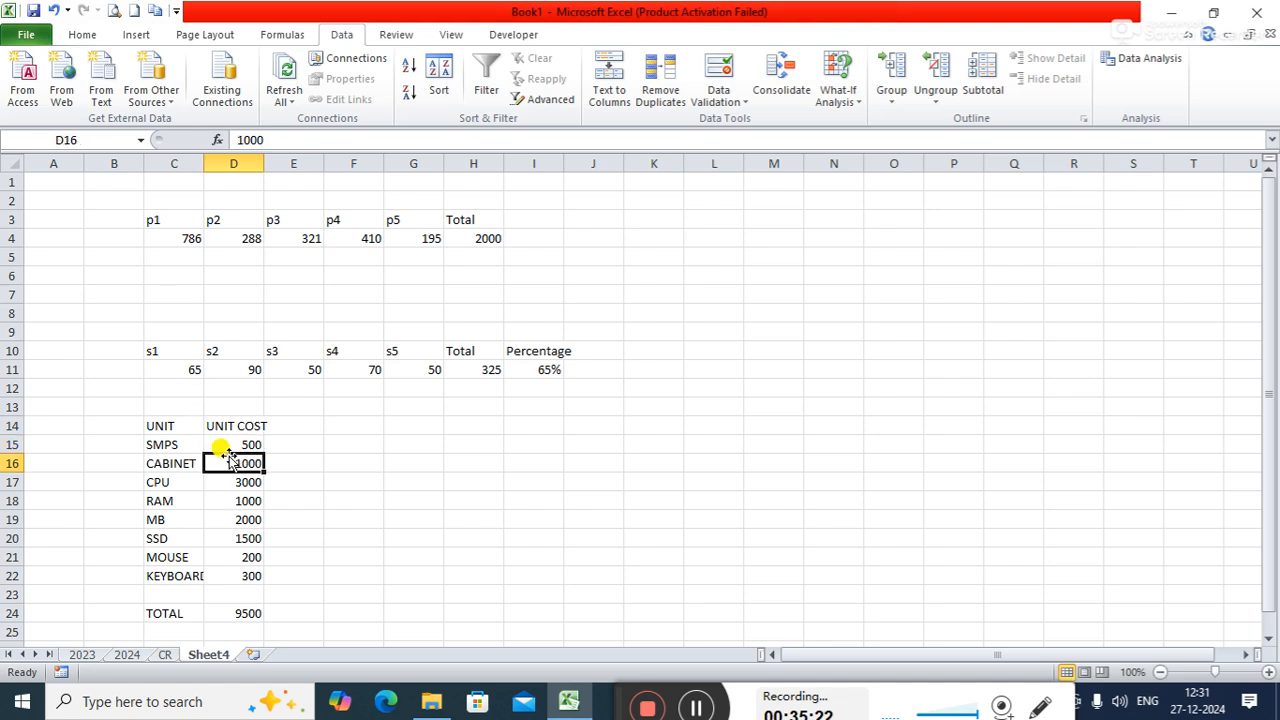
{"action": "left_click", "coordinate": [108, 136]}
{"action": "key", "text": "BackSpace"}
{"action": "type", "text": "CAB"}
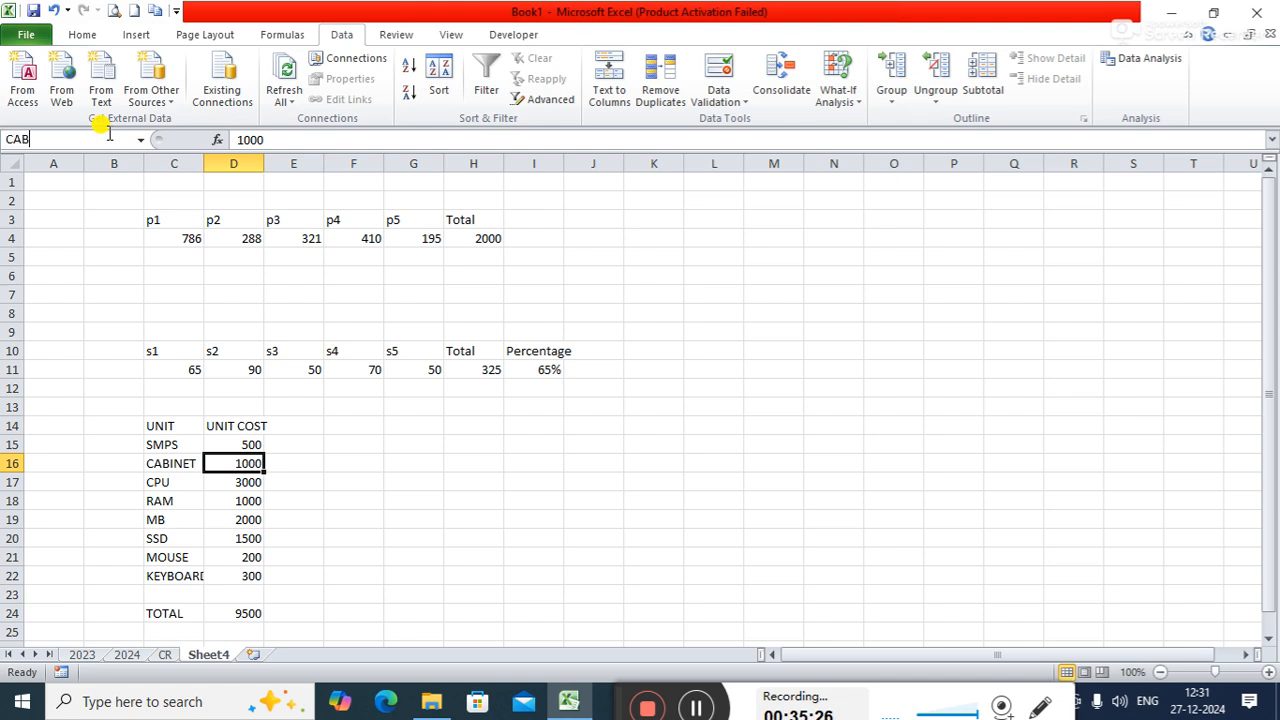
{"action": "type", "text": "INET"}
{"action": "key", "text": "Return"}
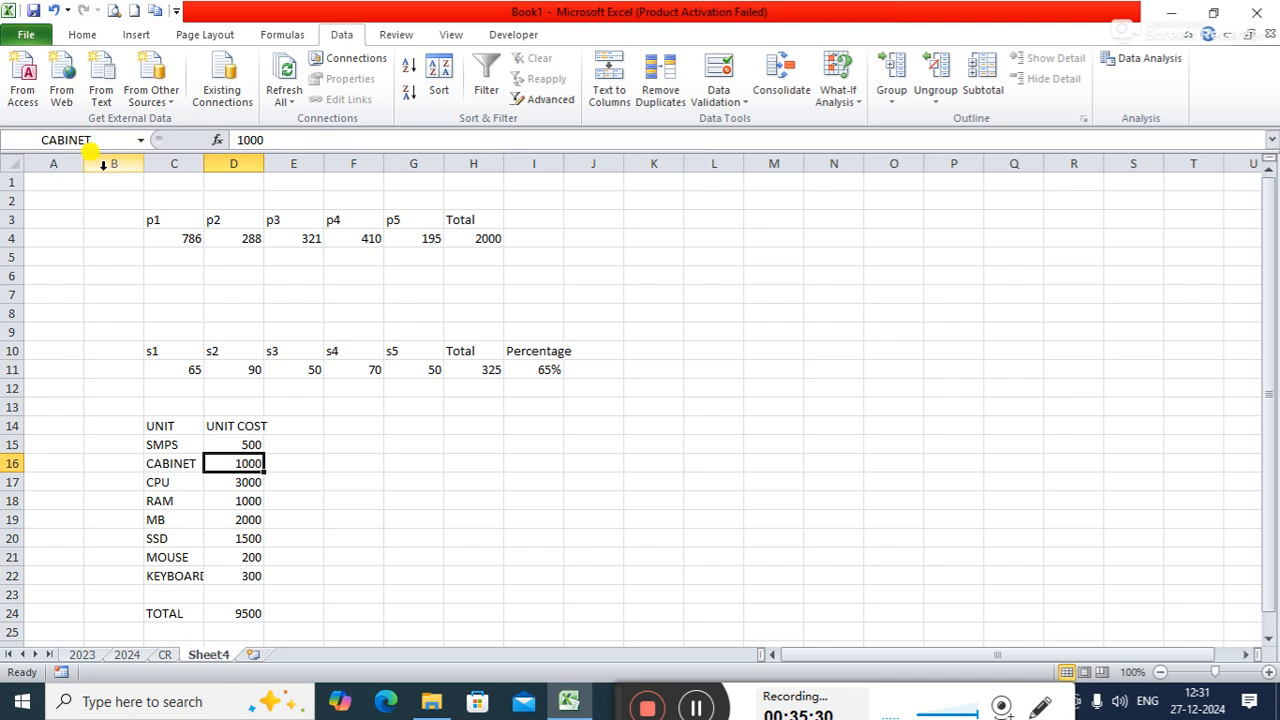
- Define the name PROCESSOR for the CPU's unit cost cell, D17
{"action": "key", "text": "Down"}
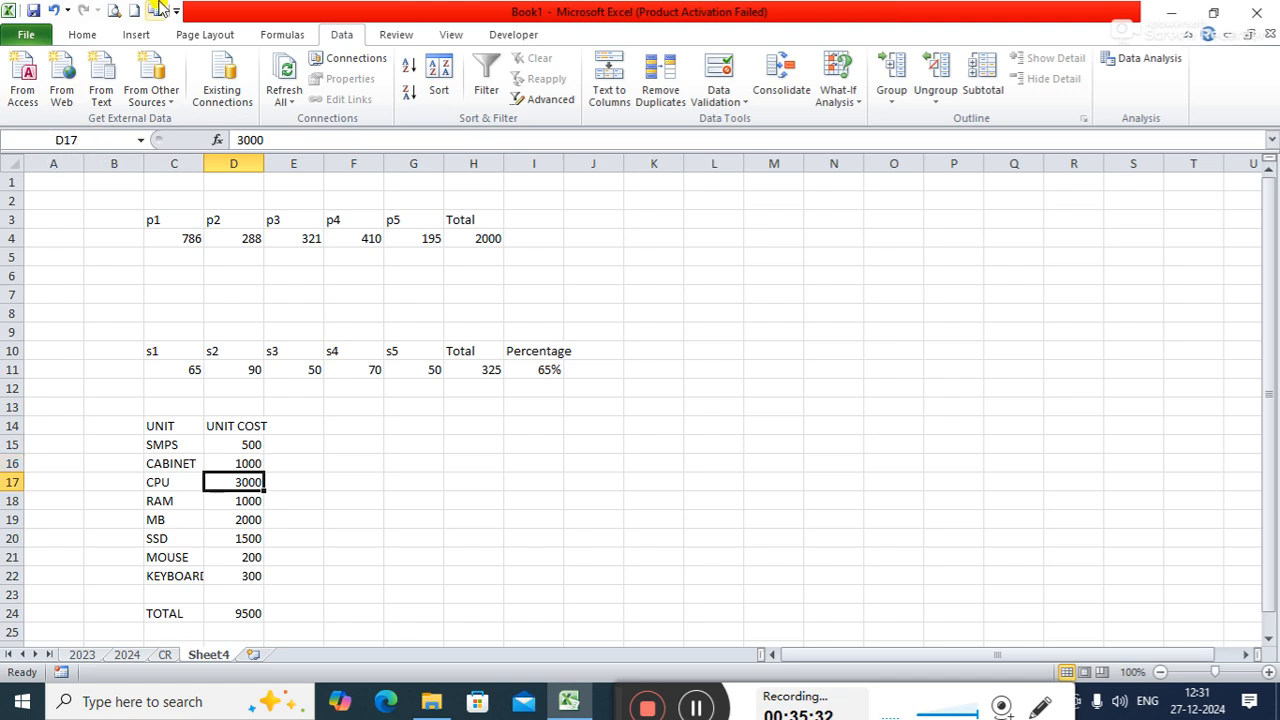
{"action": "left_click", "coordinate": [90, 140]}
{"action": "key", "text": "BackSpace"}
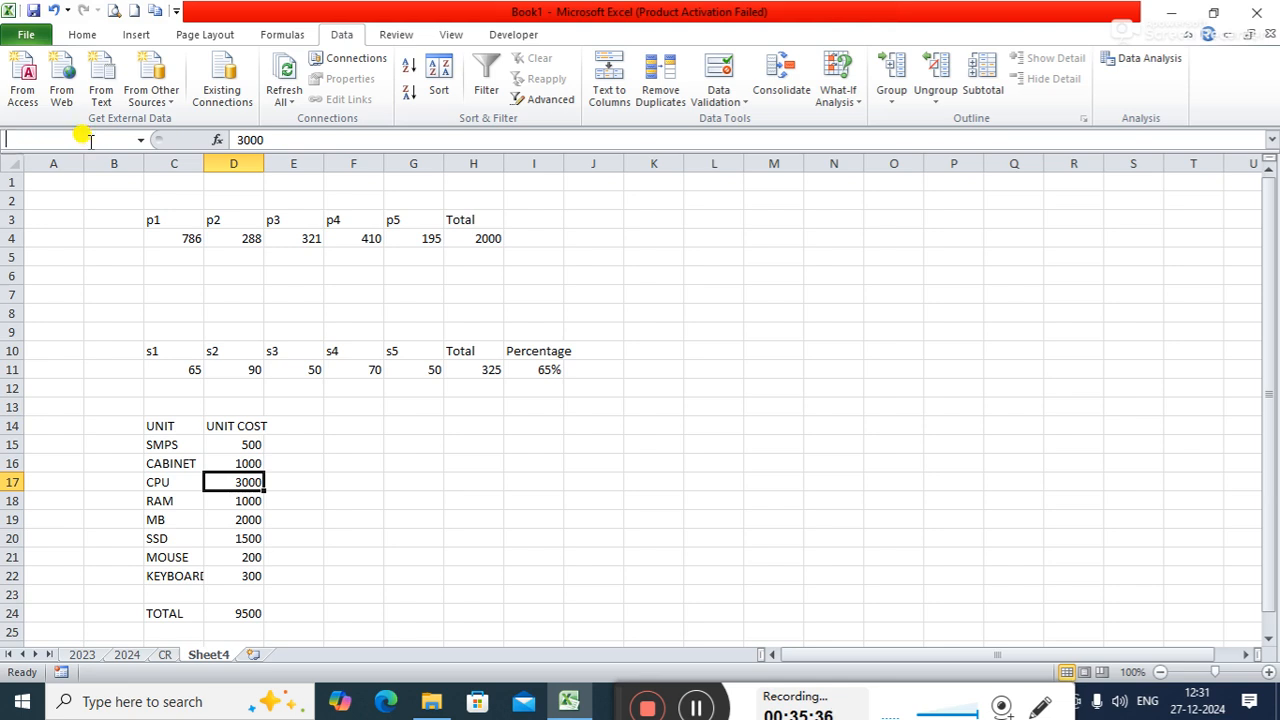
{"action": "type", "text": "PROCESSOR"}
{"action": "key", "text": "Return"}
{"action": "key", "text": "Return"}
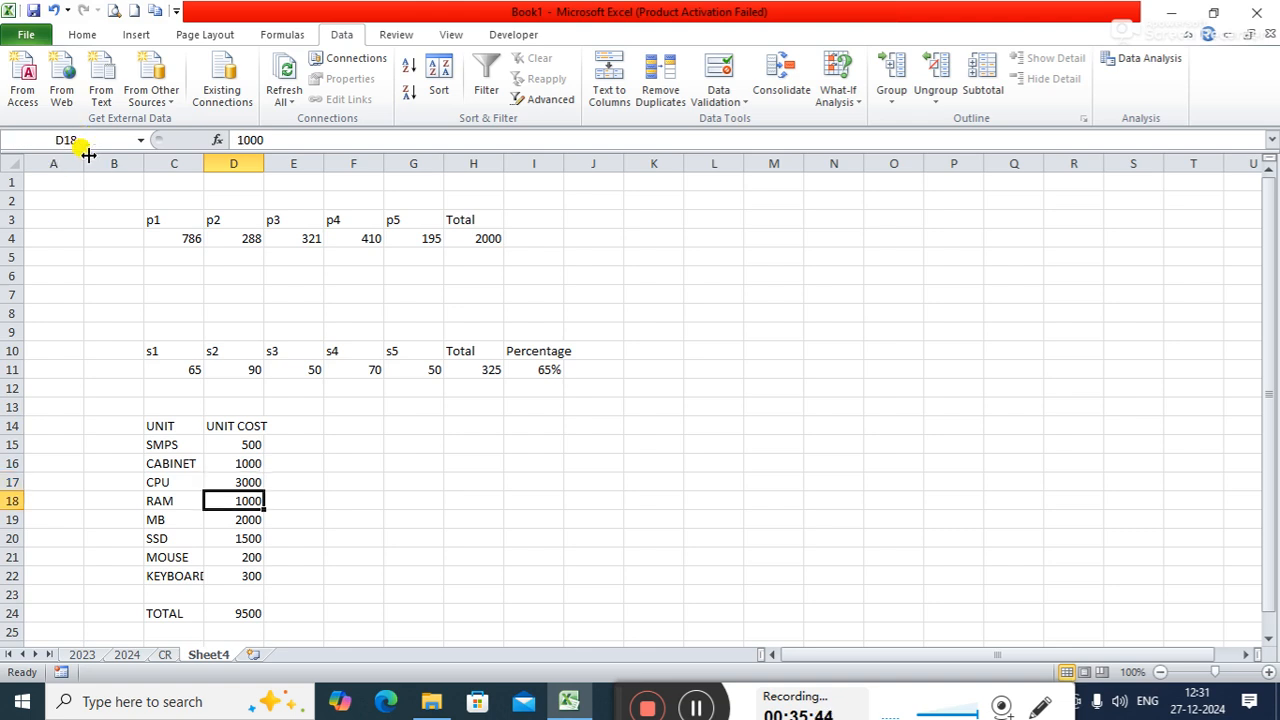
- Define the name RAM for its unit cost cell, D18
{"action": "left_click", "coordinate": [100, 140]}
{"action": "key", "text": "BackSpace"}
{"action": "type", "text": "RAM"}
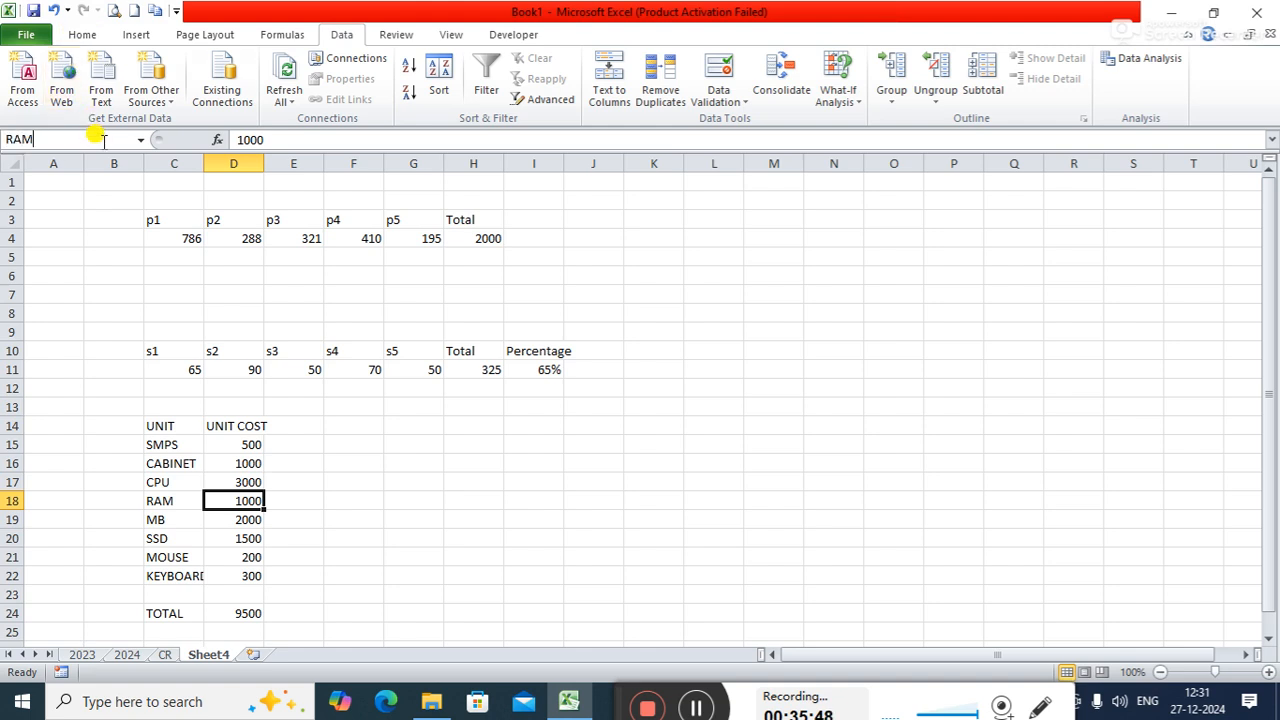
{"action": "key", "text": "Return"}
{"action": "key", "text": "Return"}
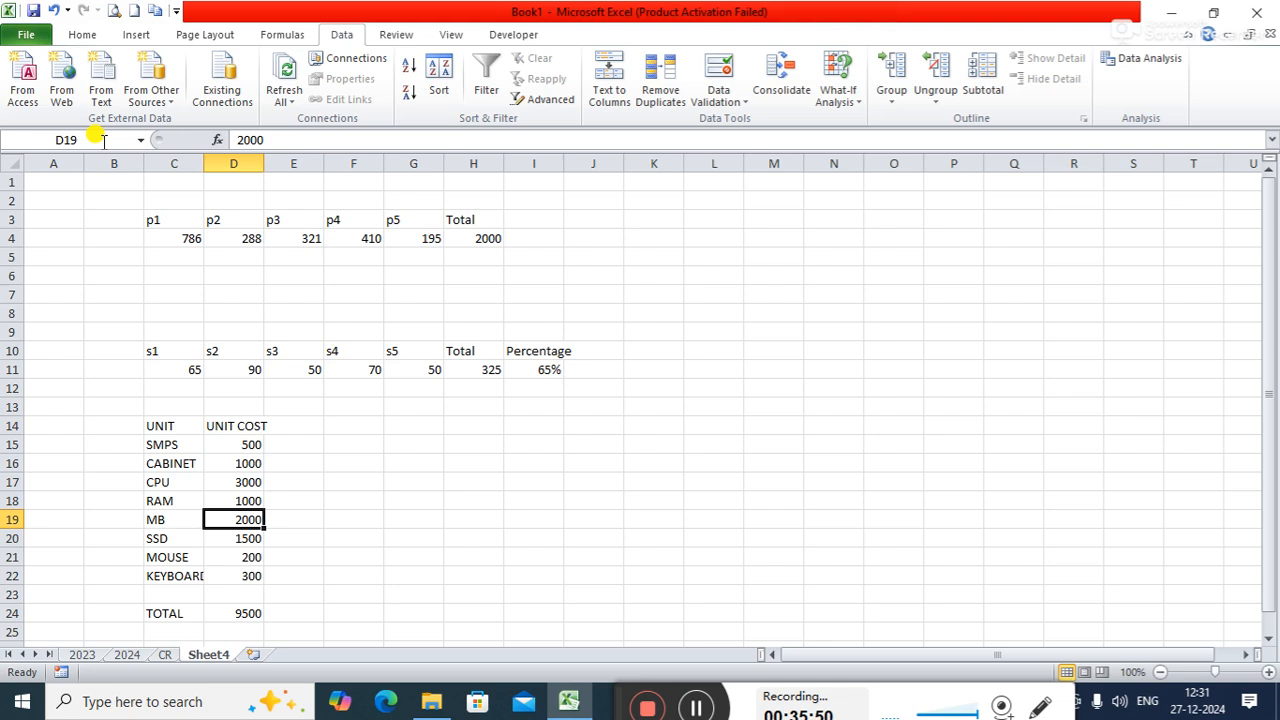
- Define the name MB for its unit cost cell, D19
{"action": "left_click", "coordinate": [88, 141]}
{"action": "key", "text": "BackSpace"}
{"action": "type", "text": "MB"}
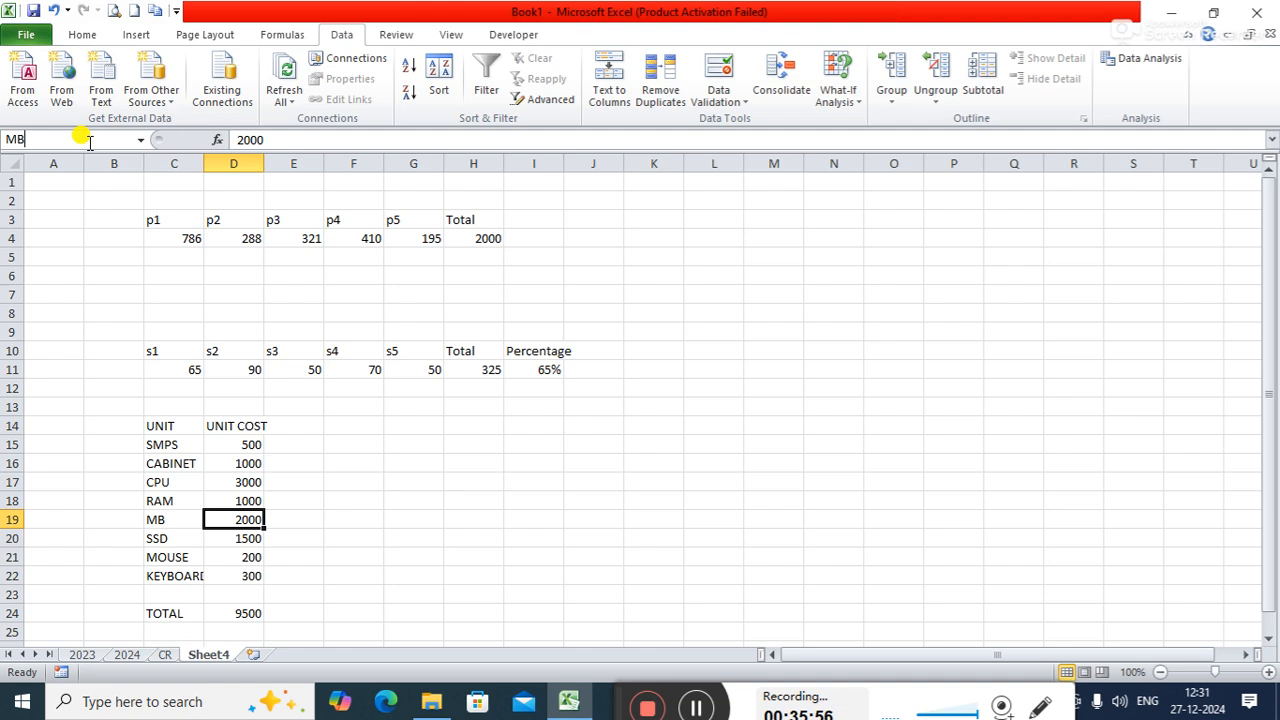
{"action": "key", "text": "Return"}
{"action": "key", "text": "Return"}
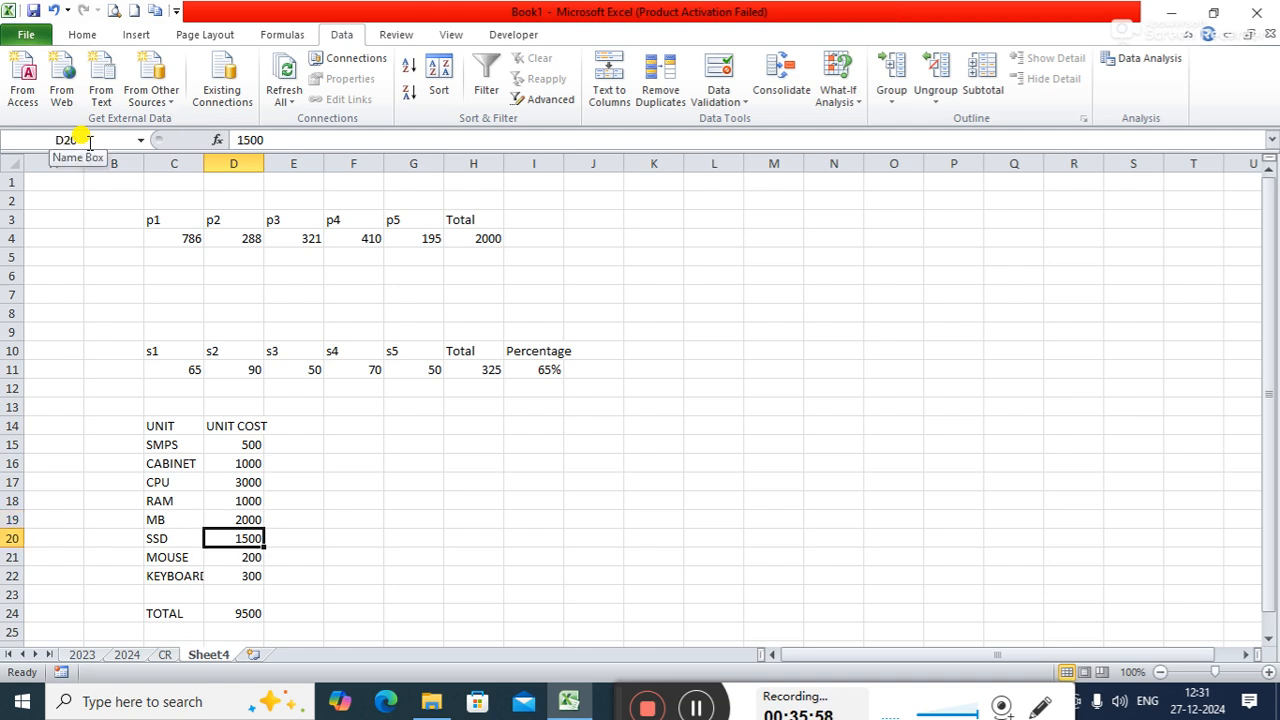
- Define the name SSD for its unit cost cell, D20
{"action": "left_click", "coordinate": [89, 141]}
{"action": "key", "text": "BackSpace"}
{"action": "type", "text": "SSD"}
{"action": "key", "text": "Return"}
{"action": "key", "text": "Return"}
- Define the name MOUSE for the mouse's unit cost cell, D21
{"action": "left_click", "coordinate": [89, 141]}
{"action": "key", "text": "BackSpace"}
{"action": "type", "text": "MOUSE"}
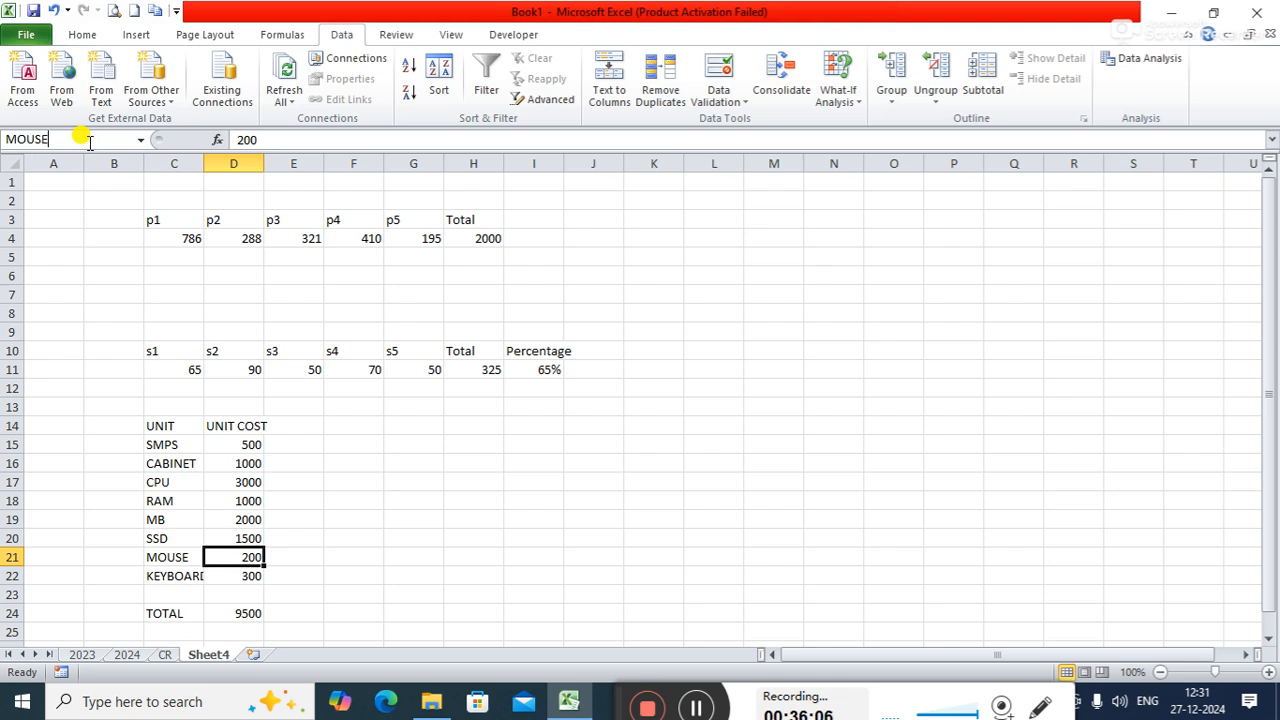
{"action": "key", "text": "Return"}
{"action": "key", "text": "Return"}
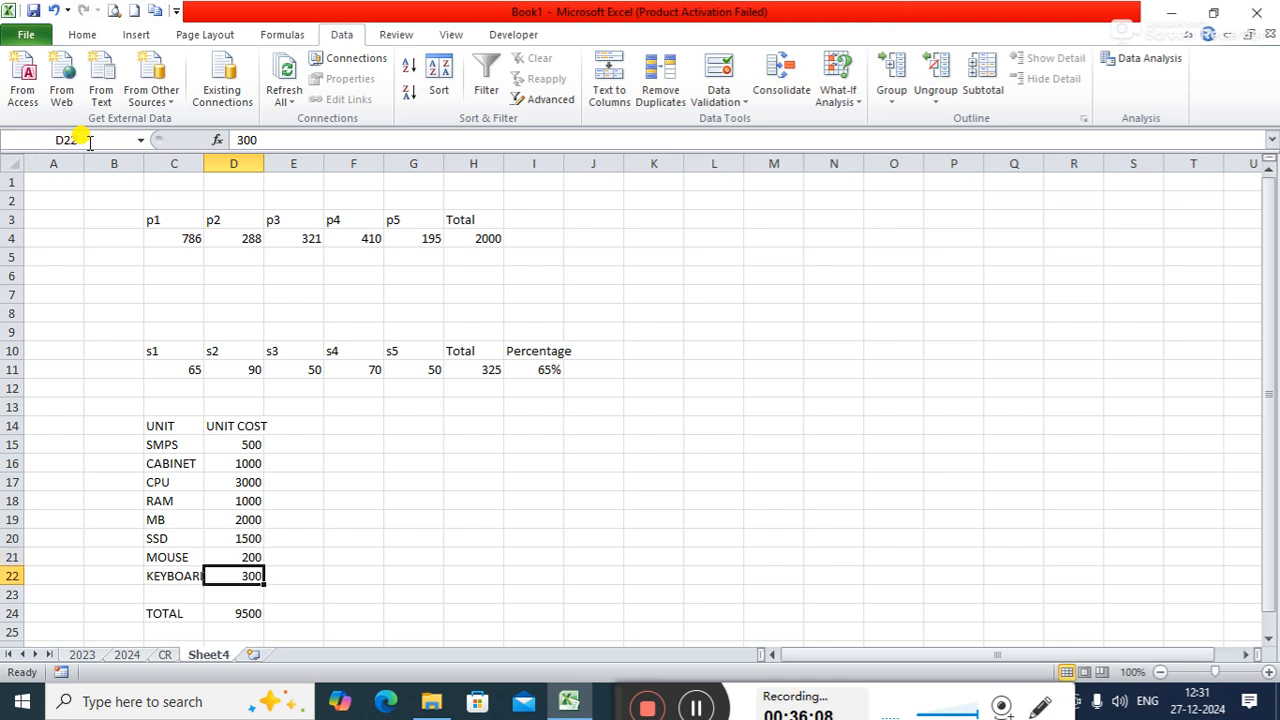
- Define the name KEYBOARD for the keyboard's unit cost cell, D22
{"action": "left_click", "coordinate": [89, 141]}
{"action": "key", "text": "BackSpace"}
{"action": "type", "text": "KEYBOARD"}
{"action": "key", "text": "Return"}
{"action": "key", "text": "Return"}
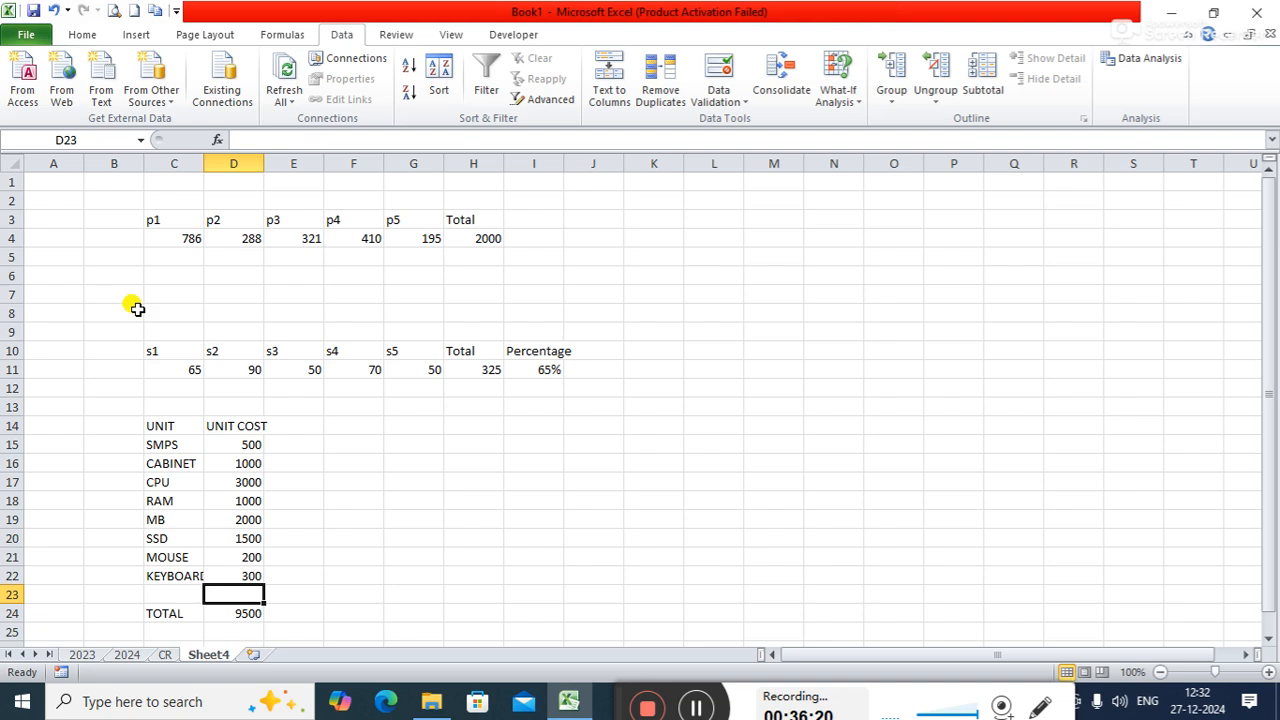
- Add a scenario named LOWRANGE in the Scenario Manager with the unit costs D15:D22 as changing cells
{"action": "left_click_drag", "start_coordinate": [250, 449], "coordinate": [246, 580]}
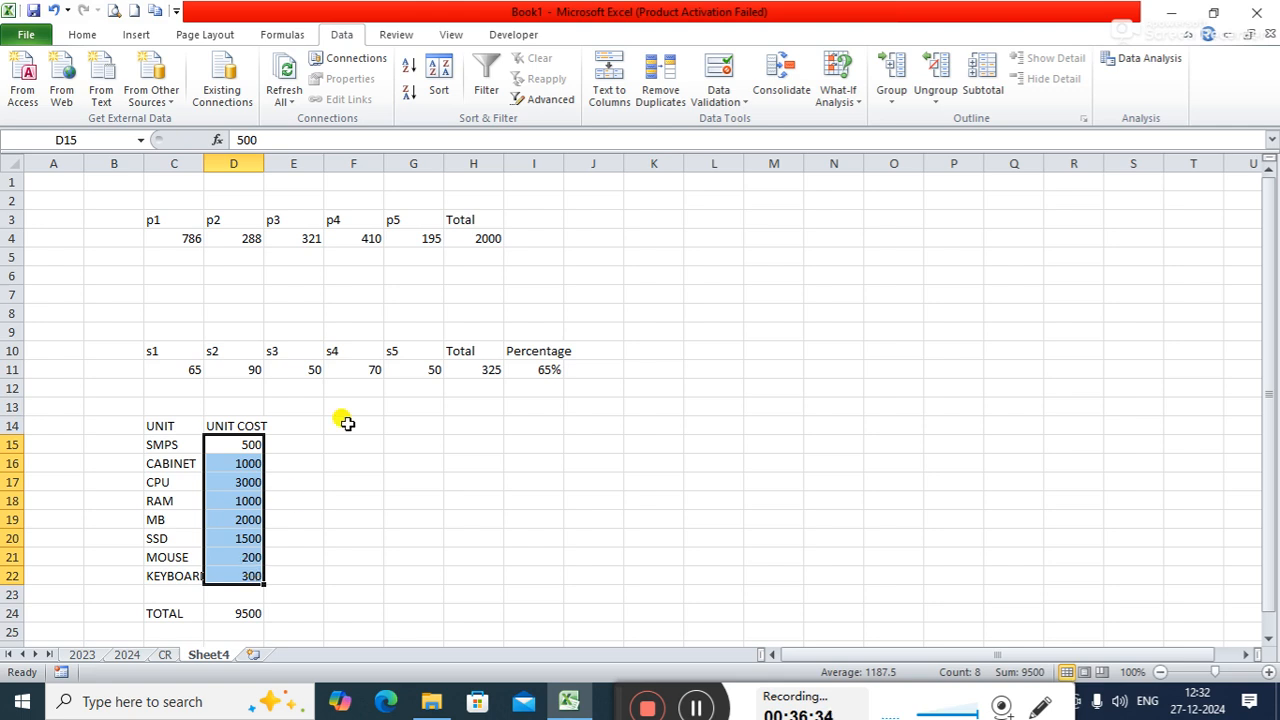
{"action": "left_click", "coordinate": [858, 105]}
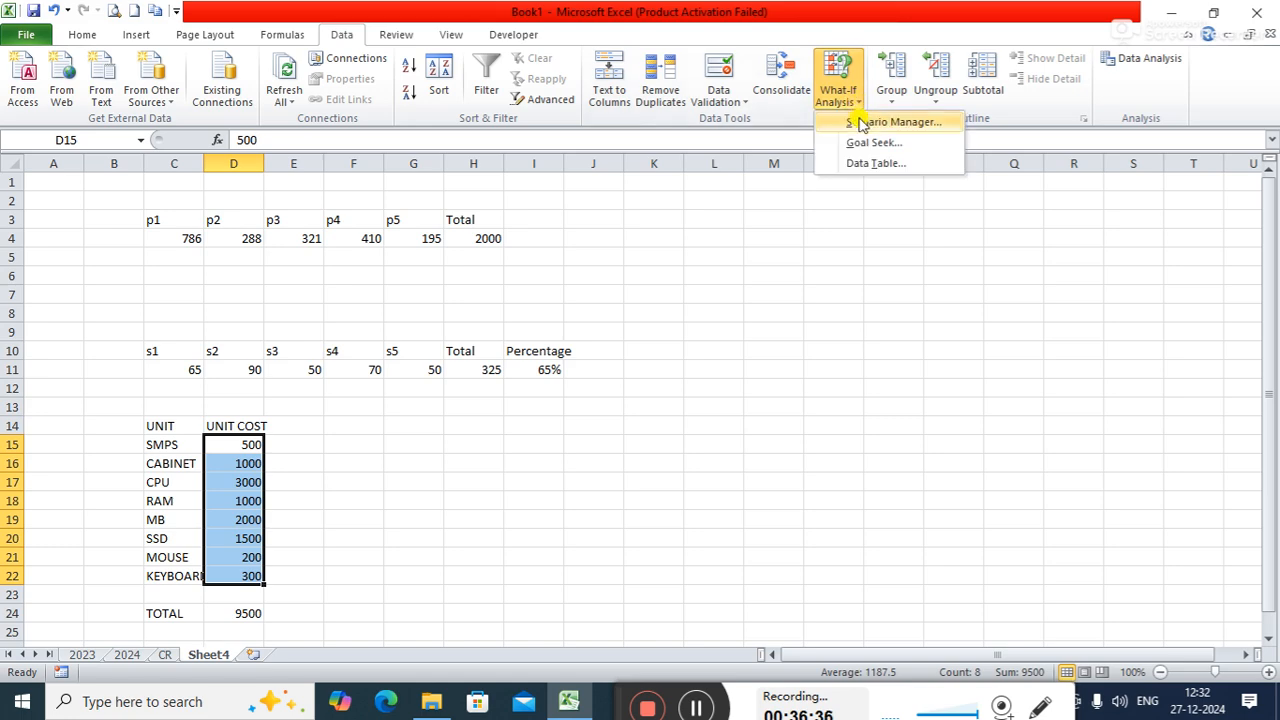
{"action": "left_click", "coordinate": [860, 122]}
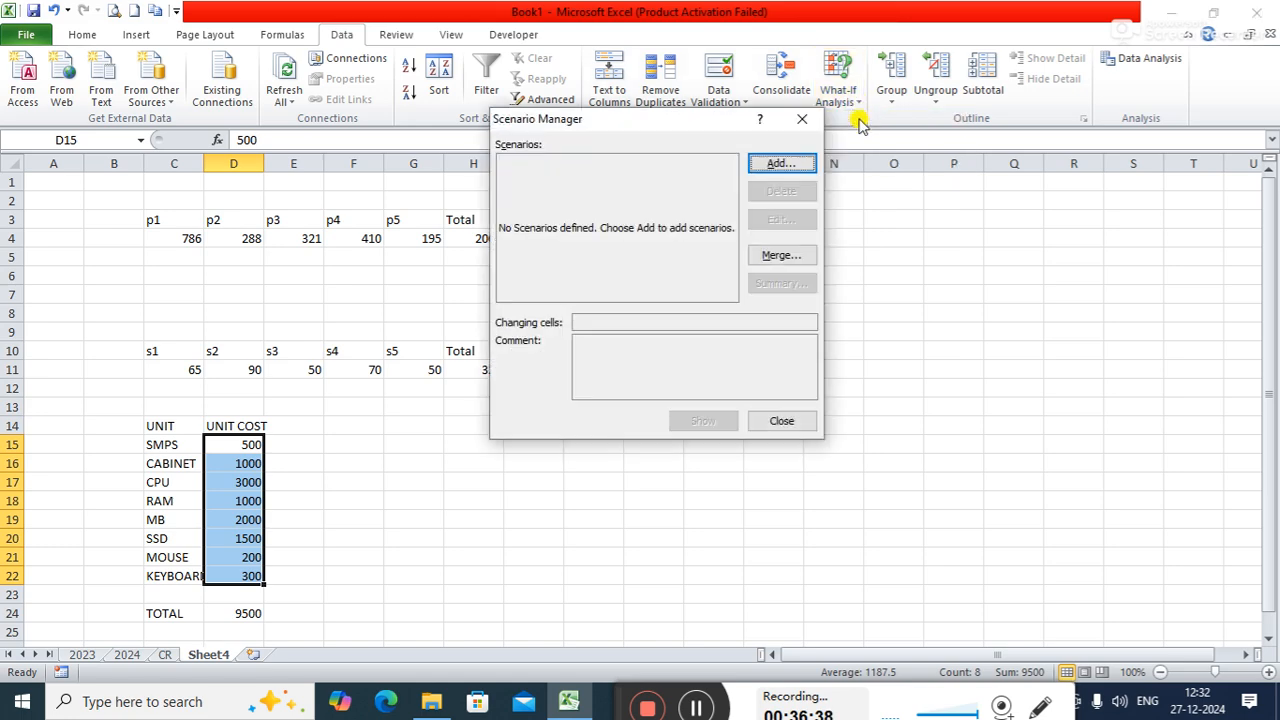
{"action": "left_click", "coordinate": [778, 167]}
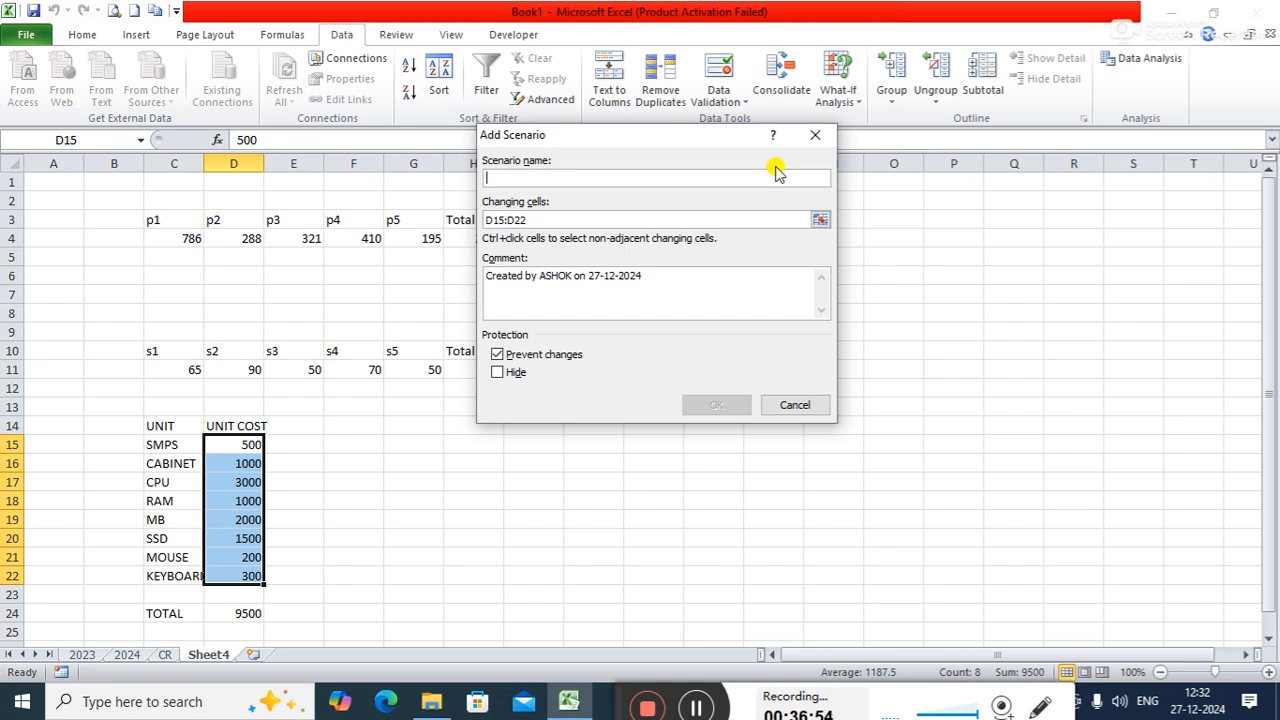
{"action": "type", "text": "LOW"}
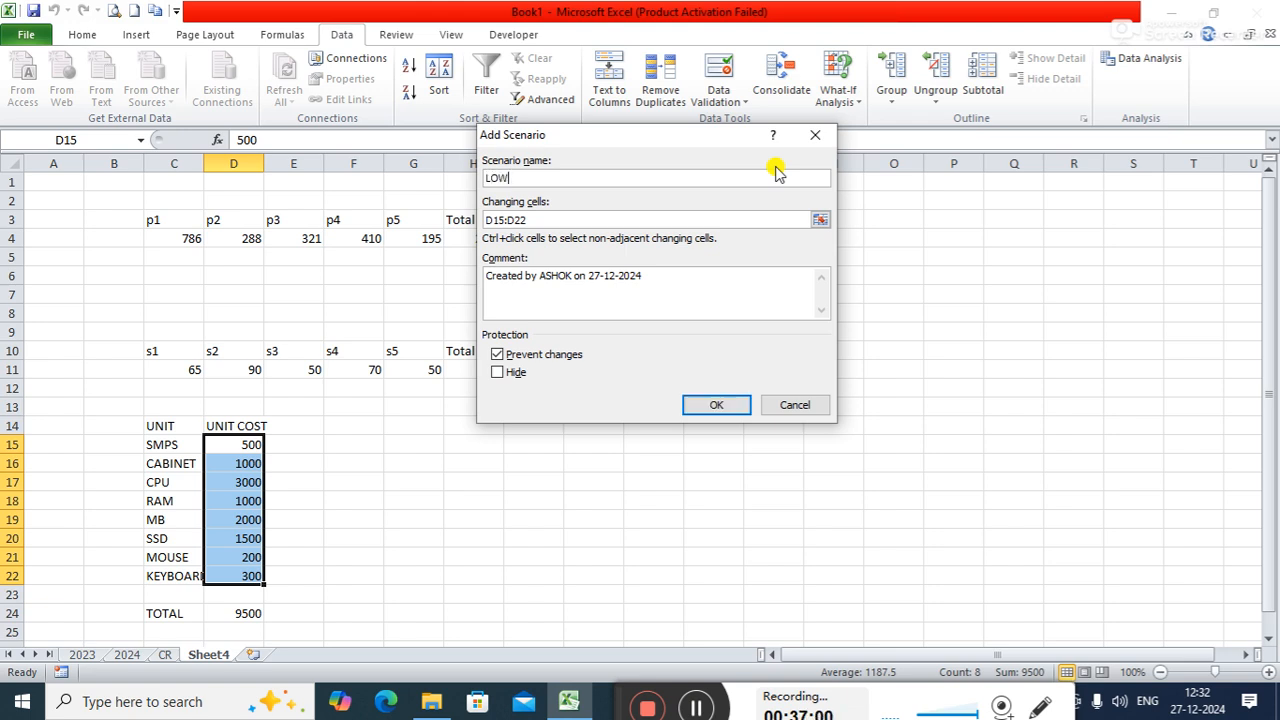
{"action": "type", "text": "r"}
{"action": "key", "text": "BackSpace"}
{"action": "type", "text": "RANGE"}
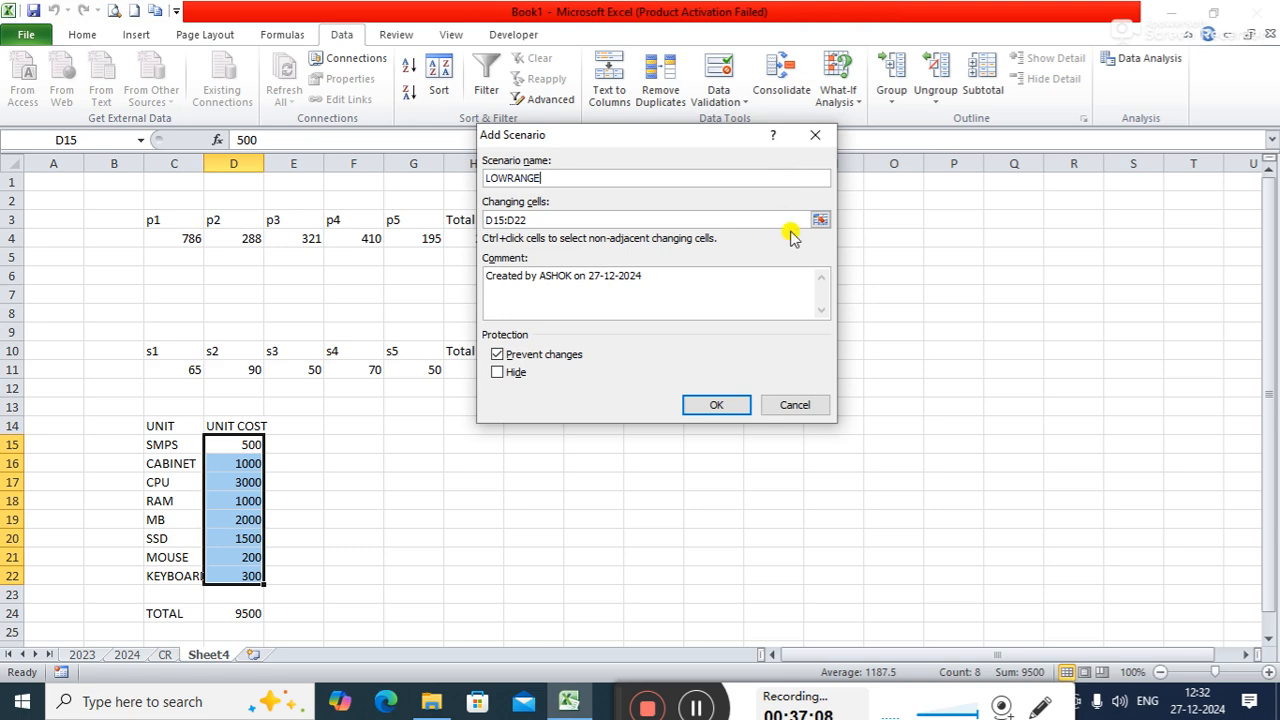
{"action": "left_click", "coordinate": [716, 405]}
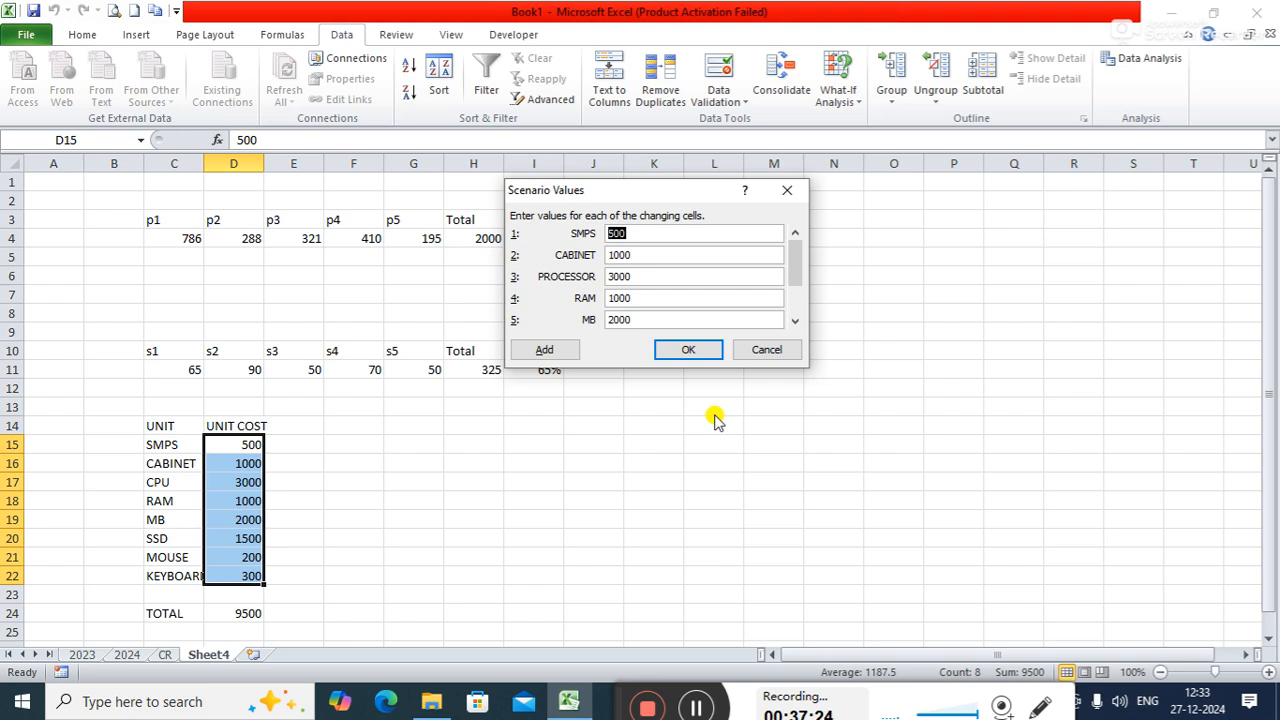
- Set the LOWRANGE scenario values for SMPS to 250 and CABINET to 400
{"action": "type", "text": "250"}
{"action": "left_click", "coordinate": [690, 255]}
{"action": "key", "text": "BackSpace"}
{"action": "key", "text": "BackSpace"}
{"action": "key", "text": "BackSpace"}
{"action": "key", "text": "BackSpace"}
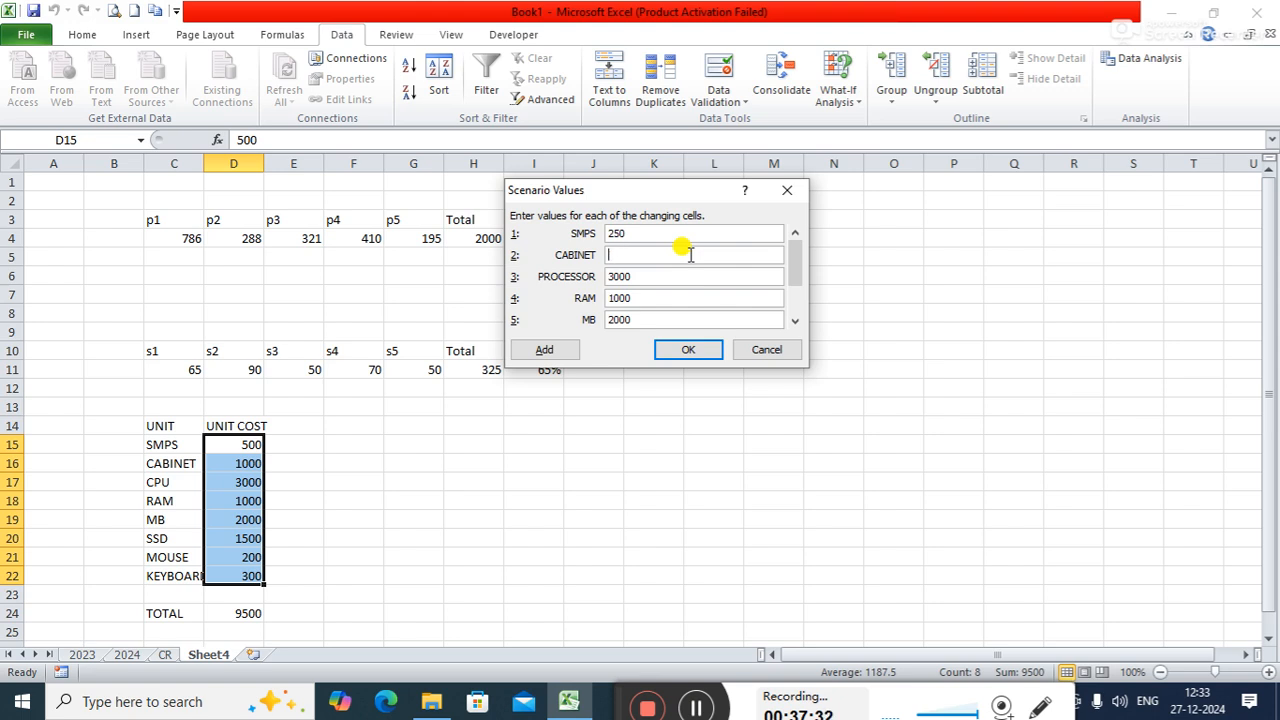
{"action": "type", "text": "400"}
- Set the LOWRANGE scenario values for PROCESSOR to 1000 and RAM to 500
{"action": "left_click", "coordinate": [678, 274]}
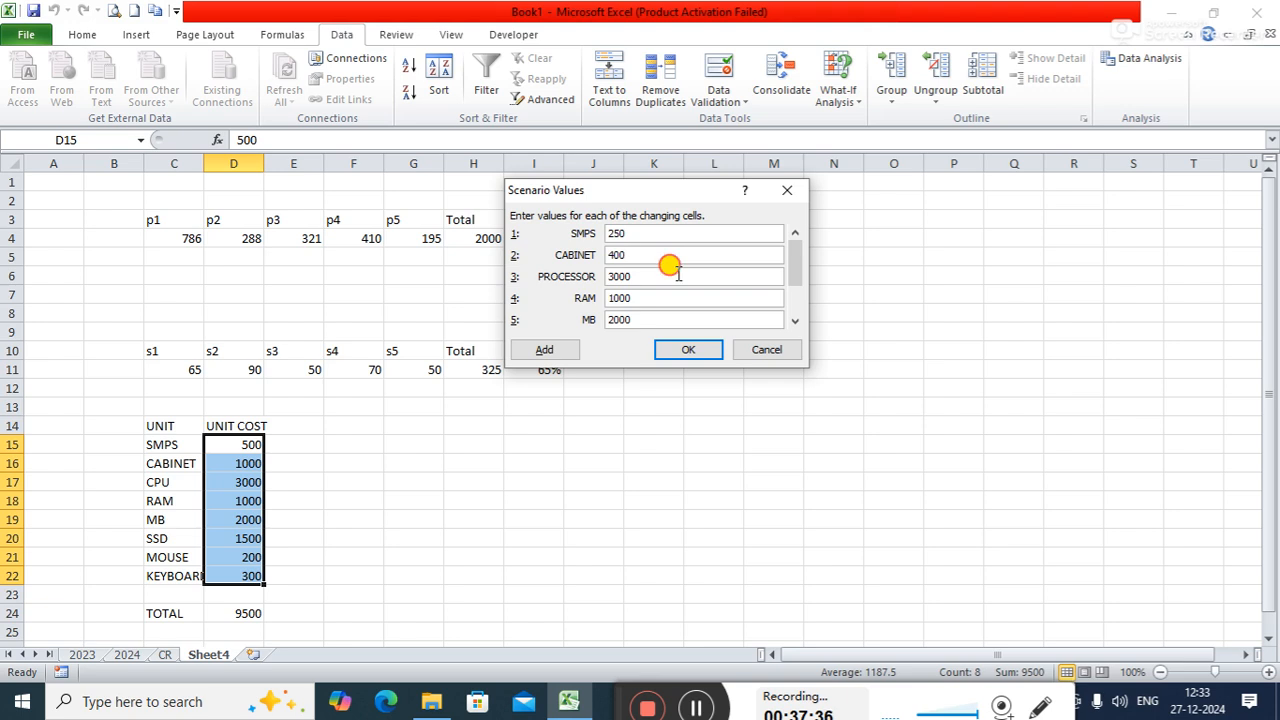
{"action": "key", "text": "BackSpace"}
{"action": "key", "text": "BackSpace"}
{"action": "key", "text": "BackSpace"}
{"action": "key", "text": "BackSpace"}
{"action": "type", "text": "1000"}
{"action": "left_click", "coordinate": [669, 296]}
{"action": "key", "text": "BackSpace"}
{"action": "key", "text": "BackSpace"}
- Set the LOWRANGE scenario value for MB to 1000 and save the scenario
{"action": "key", "text": "BackSpace"}
{"action": "key", "text": "BackSpace"}
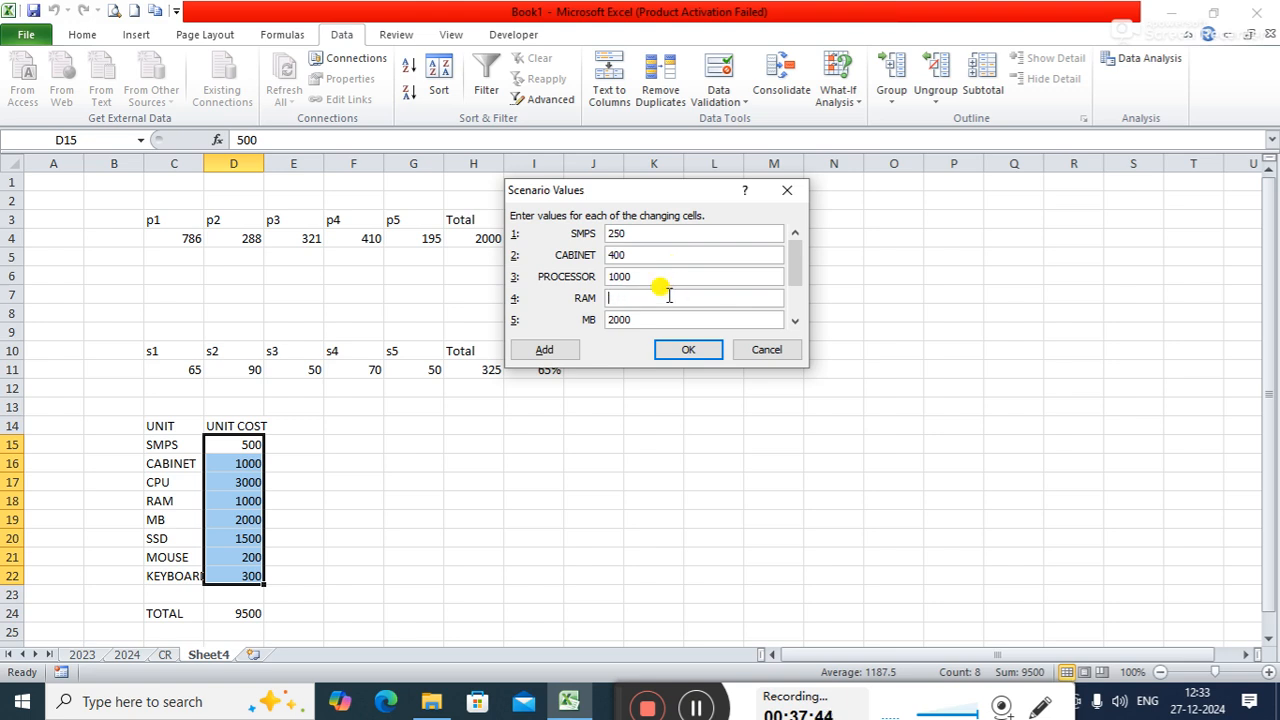
{"action": "type", "text": "500"}
{"action": "left_click", "coordinate": [646, 318]}
{"action": "key", "text": "BackSpace"}
{"action": "key", "text": "BackSpace"}
{"action": "key", "text": "BackSpace"}
{"action": "key", "text": "BackSpace"}
{"action": "type", "text": "1000"}
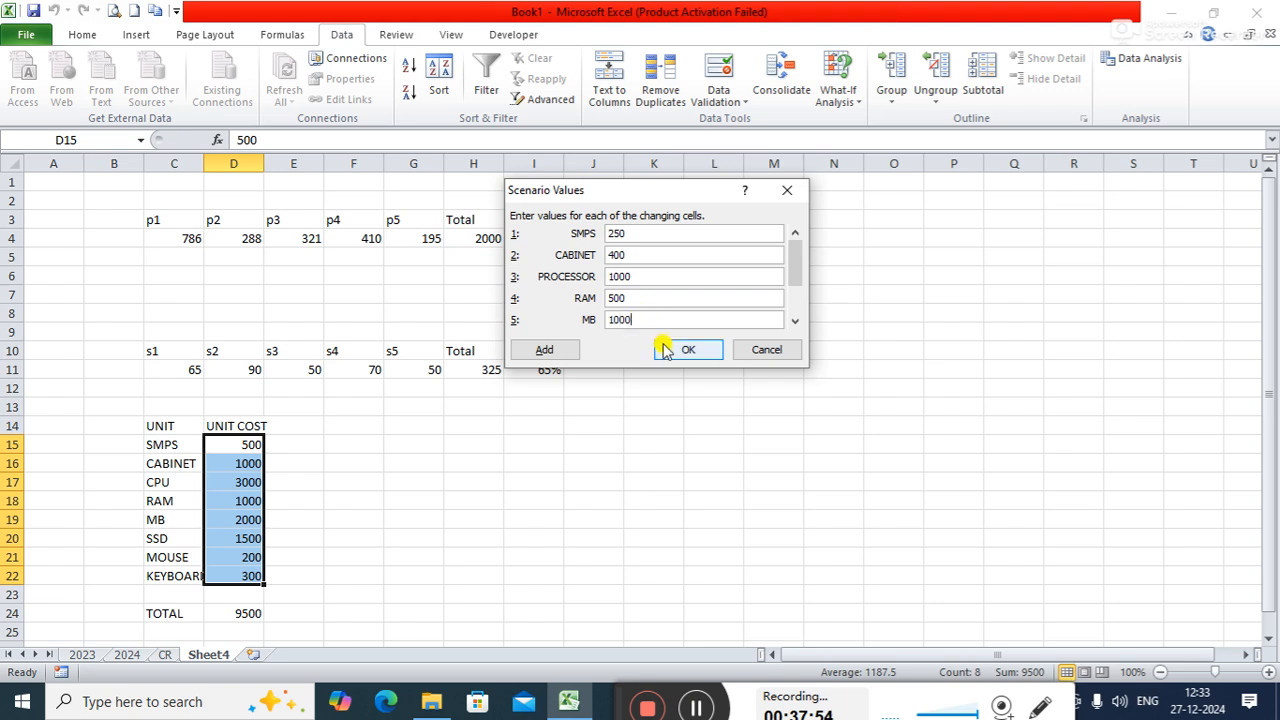
{"action": "left_click", "coordinate": [665, 354]}
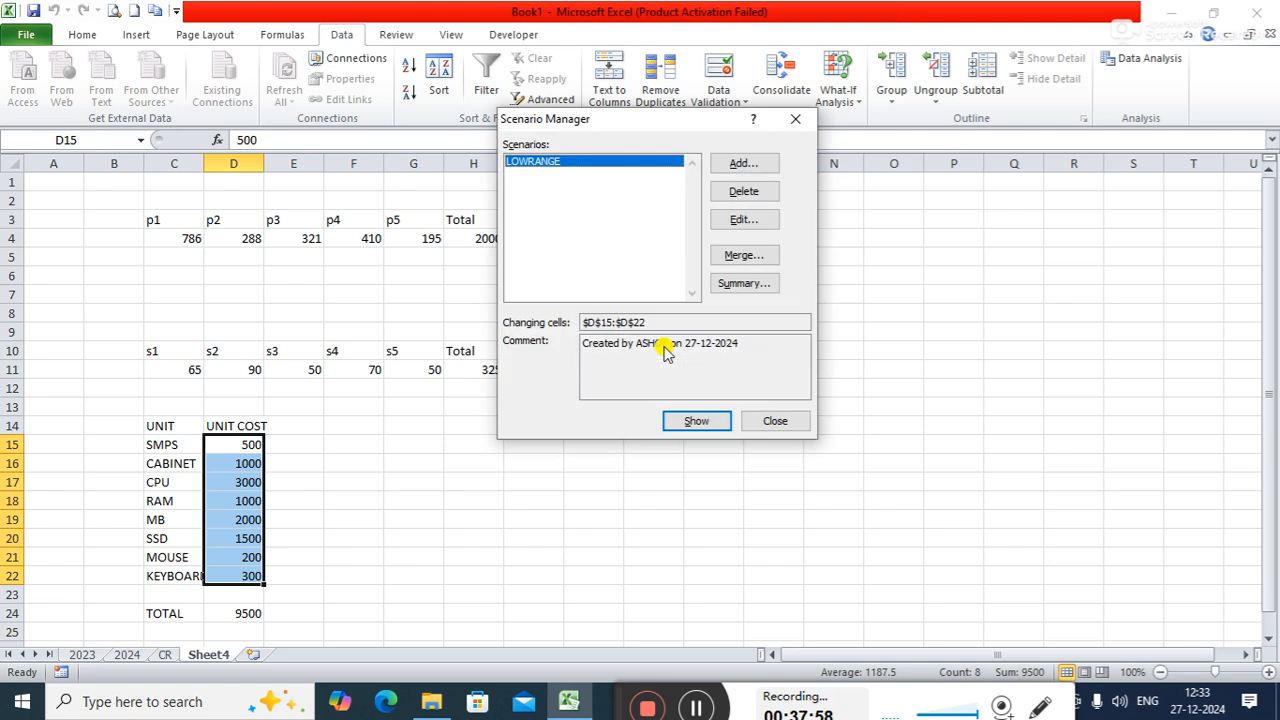
- Add a second scenario named MIDRANGE with D15:D22 as changing cells
{"action": "left_click", "coordinate": [758, 168]}
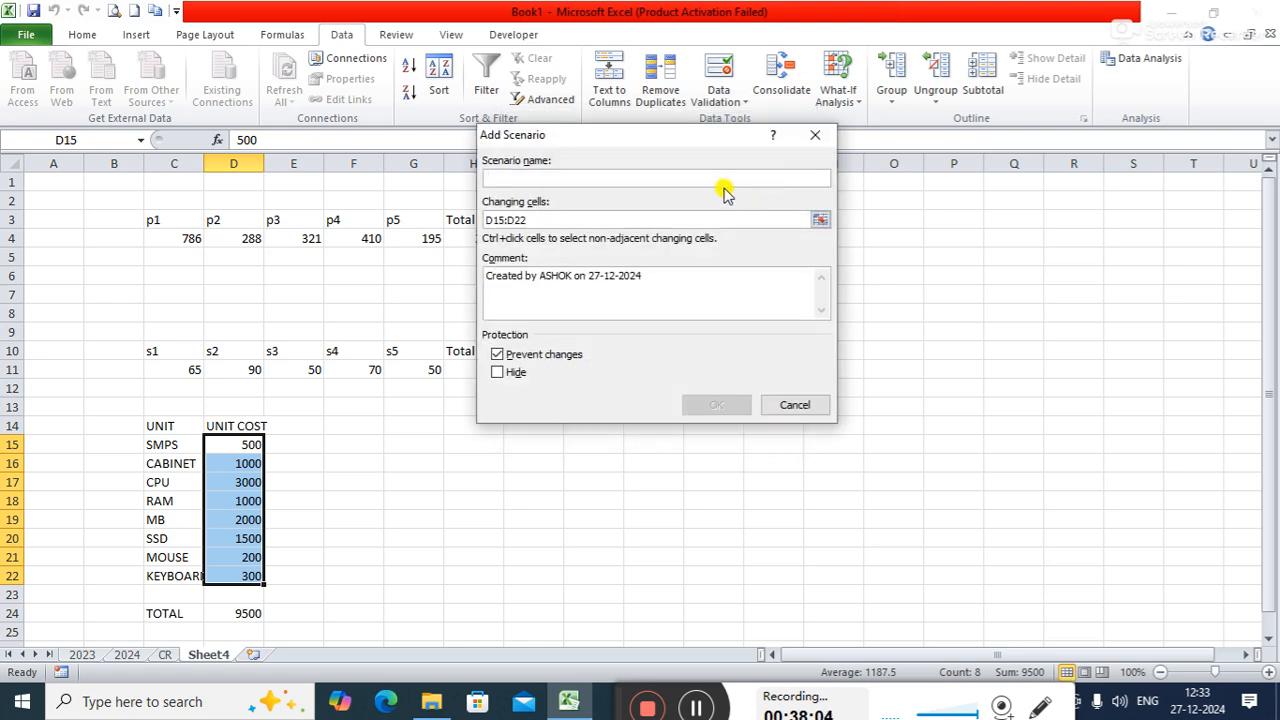
{"action": "type", "text": "MIDD"}
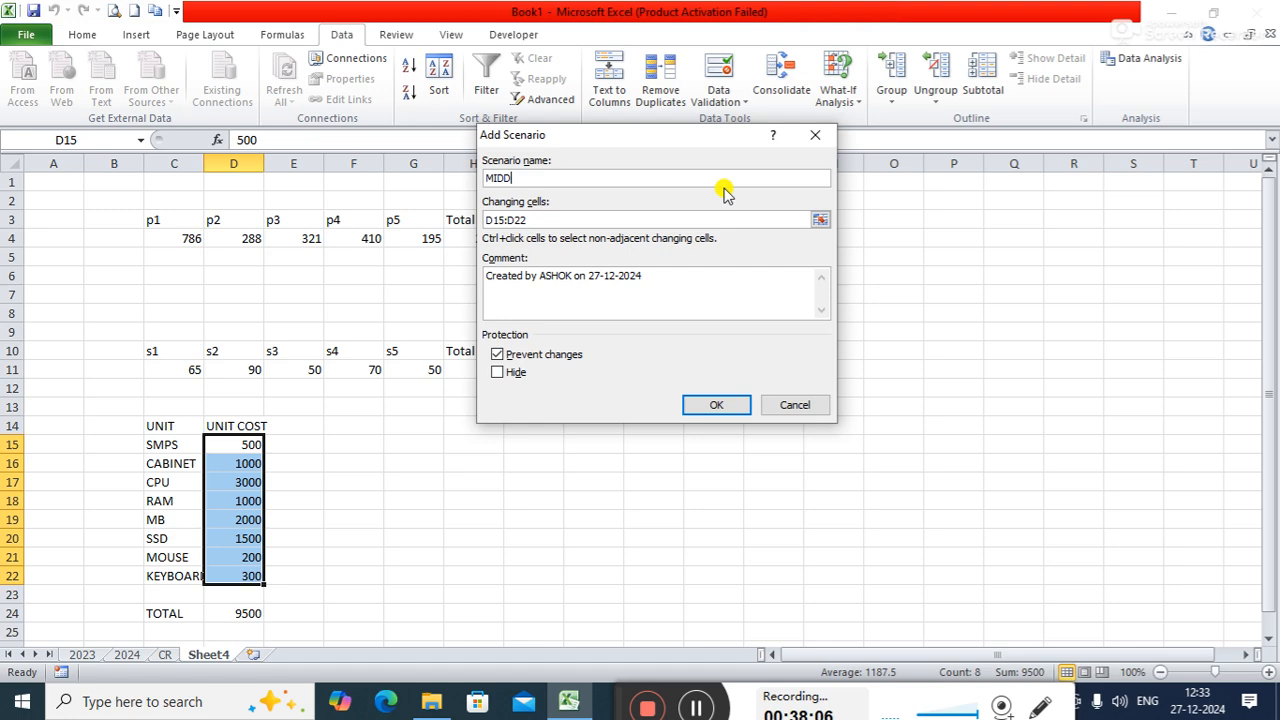
{"action": "key", "text": "BackSpace"}
{"action": "type", "text": "RANGE"}
{"action": "left_click", "coordinate": [716, 407]}
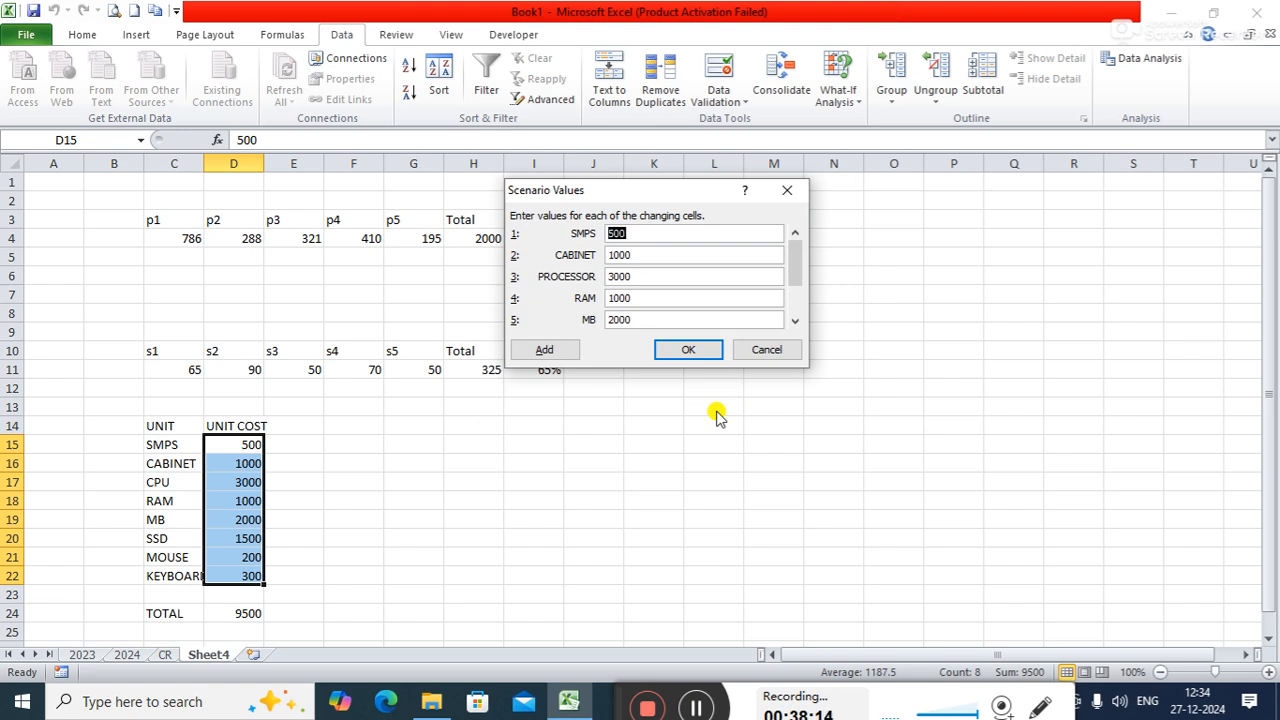
- Set the MIDRANGE scenario values for SMPS to 300 and CABINET to 500
{"action": "key", "text": "BackSpace"}
{"action": "type", "text": "300"}
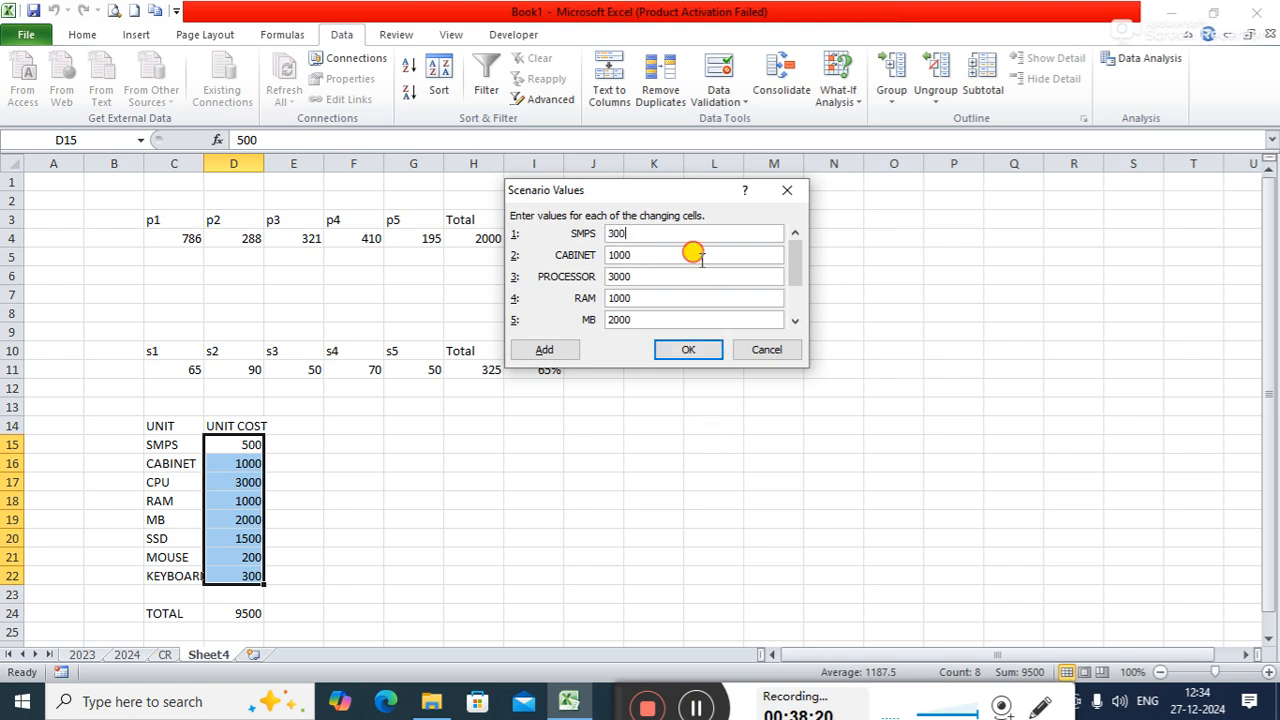
{"action": "key", "text": "BackSpace"}
{"action": "key", "text": "BackSpace"}
{"action": "key", "text": "BackSpace"}
{"action": "key", "text": "BackSpace"}
{"action": "type", "text": "5000"}
{"action": "key", "text": "BackSpace"}
- Set the MIDRANGE scenario values for PROCESSOR to 1200 and RAM to 500
{"action": "left_click", "coordinate": [679, 272]}
{"action": "key", "text": "BackSpace"}
{"action": "key", "text": "BackSpace"}
{"action": "key", "text": "BackSpace"}
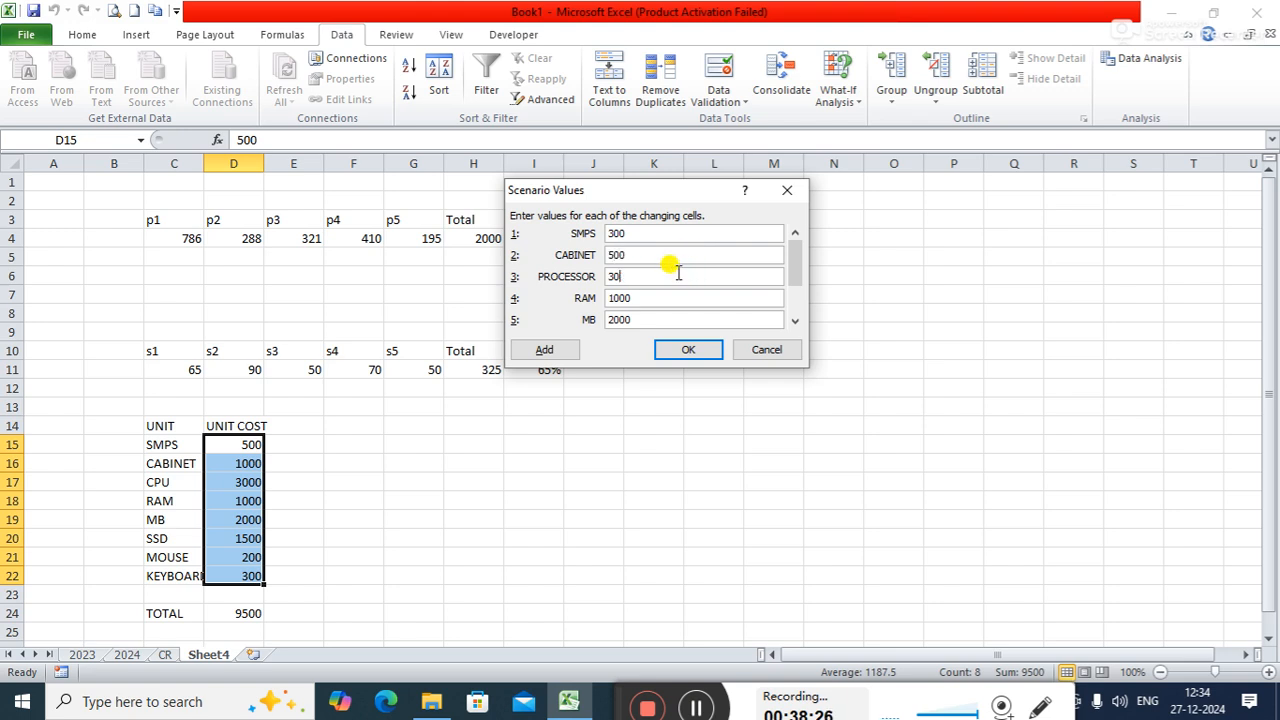
{"action": "key", "text": "BackSpace"}
{"action": "type", "text": "1200"}
{"action": "left_click", "coordinate": [665, 299]}
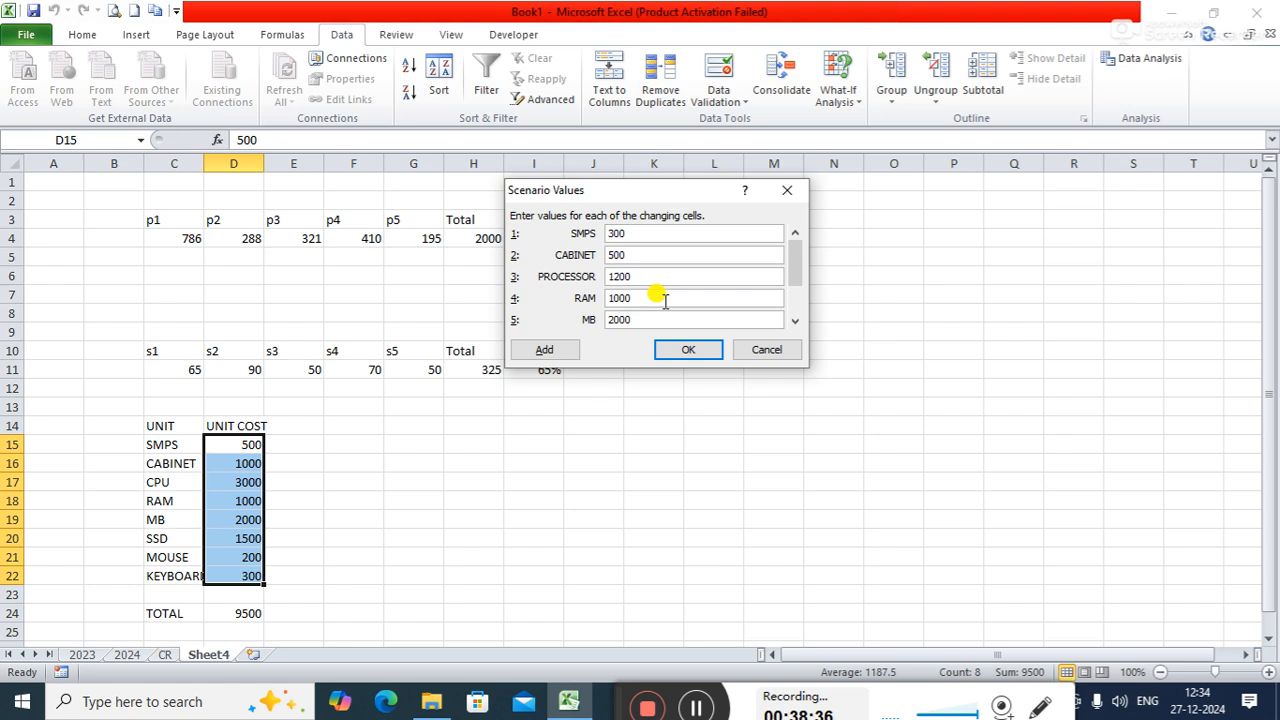
{"action": "key", "text": "BackSpace"}
{"action": "key", "text": "BackSpace"}
{"action": "key", "text": "BackSpace"}
{"action": "key", "text": "BackSpace"}
{"action": "type", "text": "500"}
- Set the MIDRANGE scenario value for MB to 1250 and save it, continuing to another new scenario
{"action": "left_click", "coordinate": [647, 320]}
{"action": "key", "text": "BackSpace"}
{"action": "key", "text": "BackSpace"}
{"action": "key", "text": "BackSpace"}
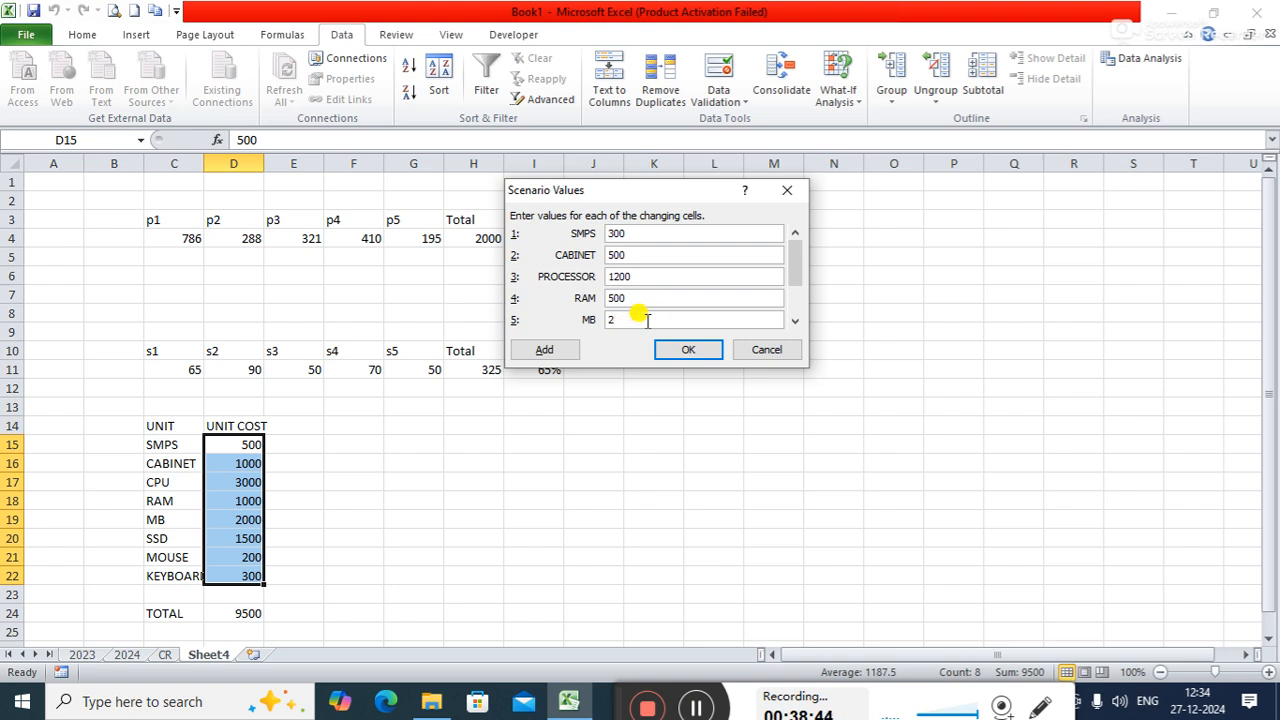
{"action": "key", "text": "BackSpace"}
{"action": "type", "text": "1250"}
{"action": "left_click", "coordinate": [577, 353]}
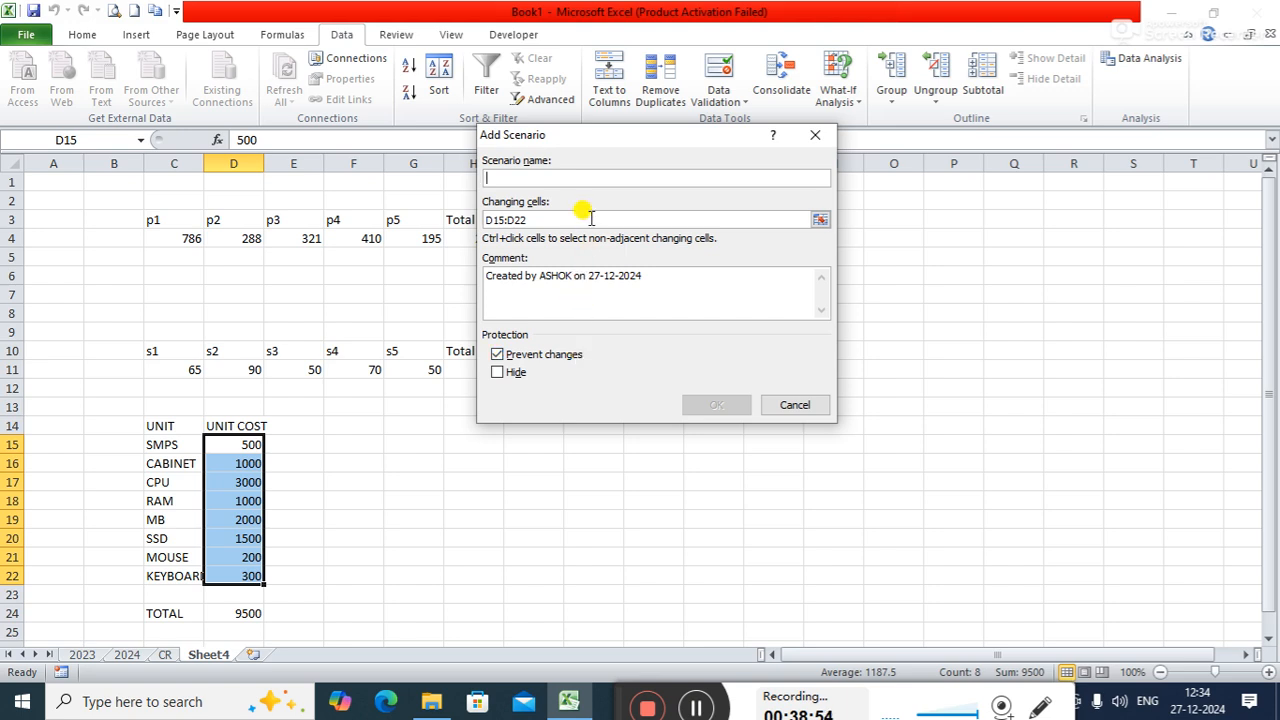
{"action": "type", "text": "HI"}
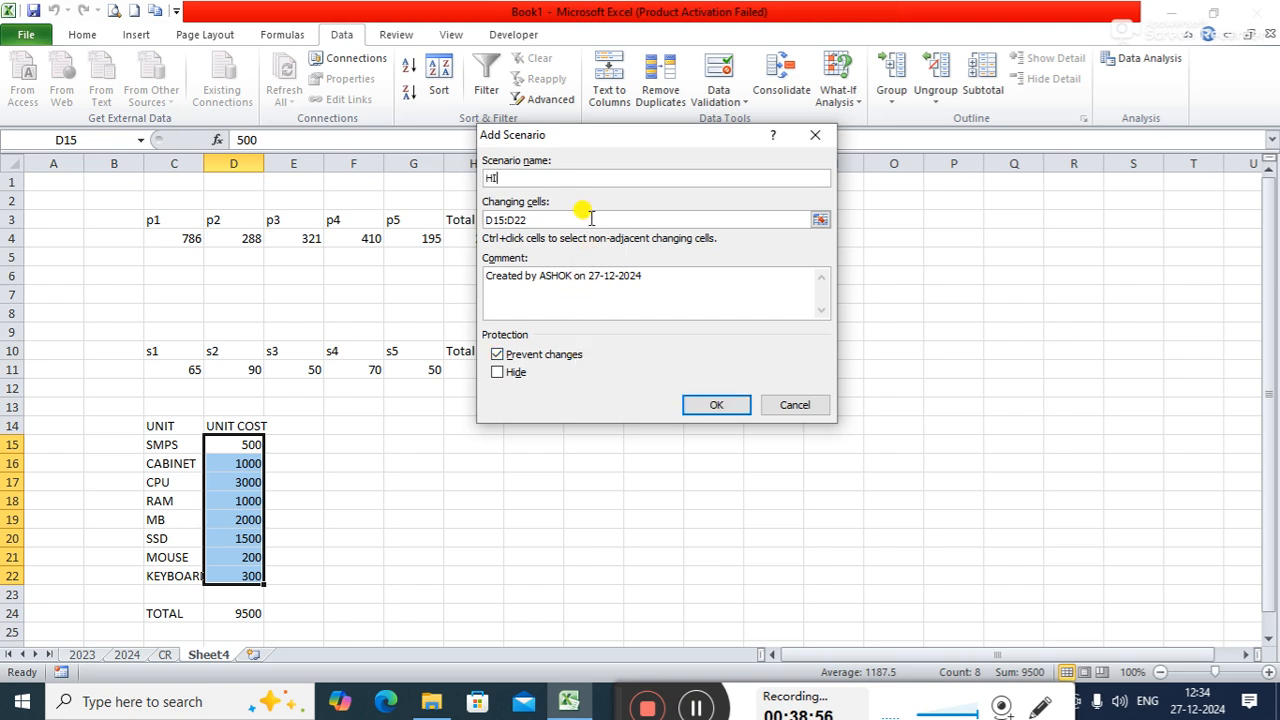
{"action": "type", "text": "GHRANGE"}
{"action": "left_click", "coordinate": [700, 404]}
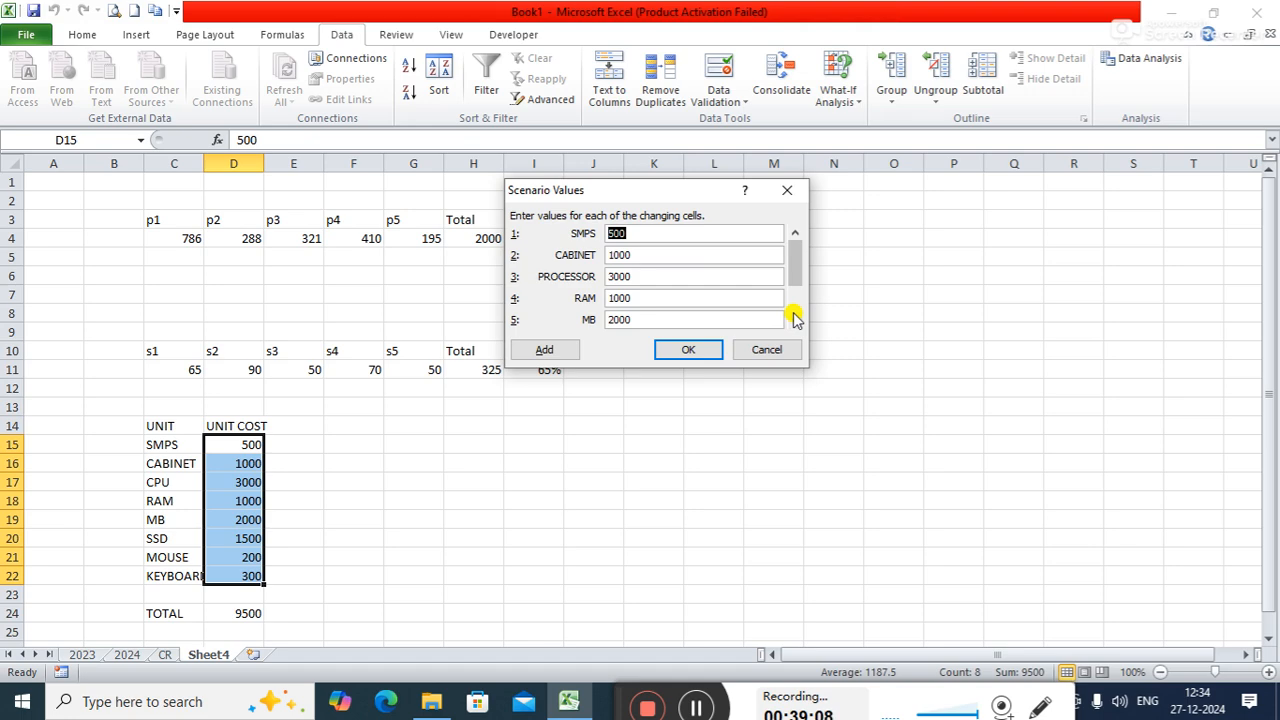
{"action": "left_click", "coordinate": [799, 194]}
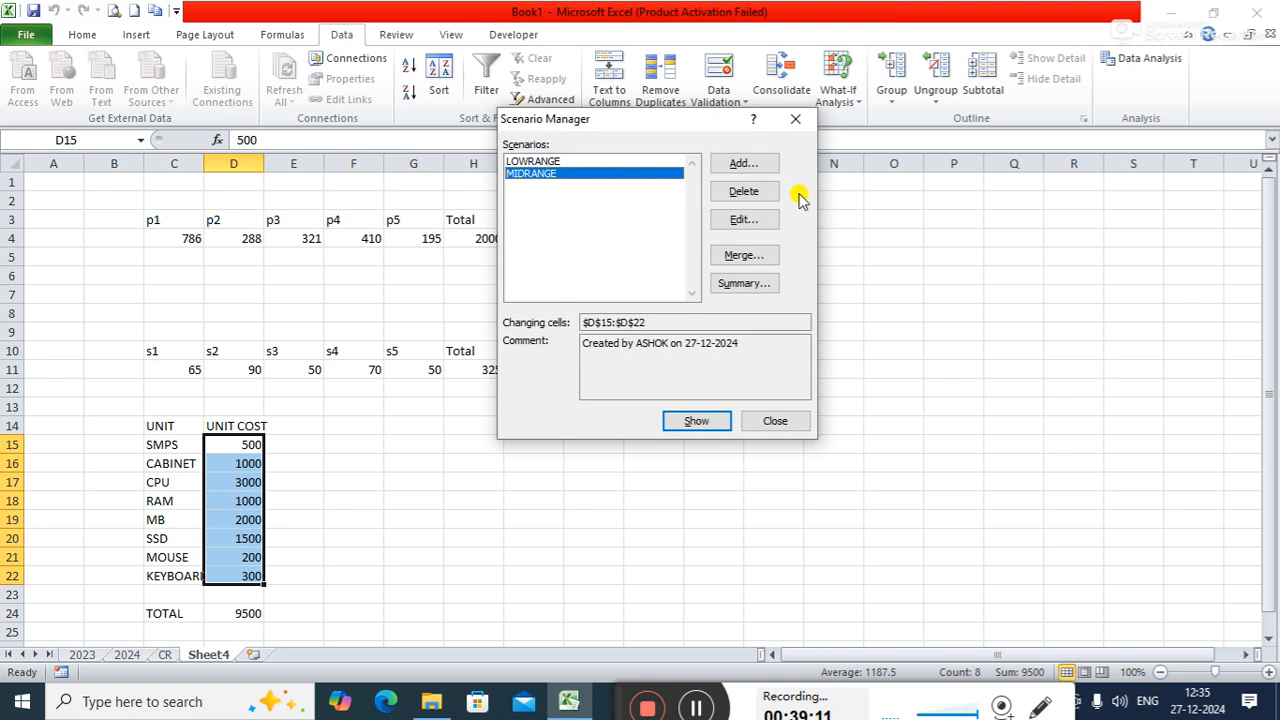
- Edit the existing MIDRANGE scenario and set its SSD value to 1000
{"action": "left_click", "coordinate": [731, 220]}
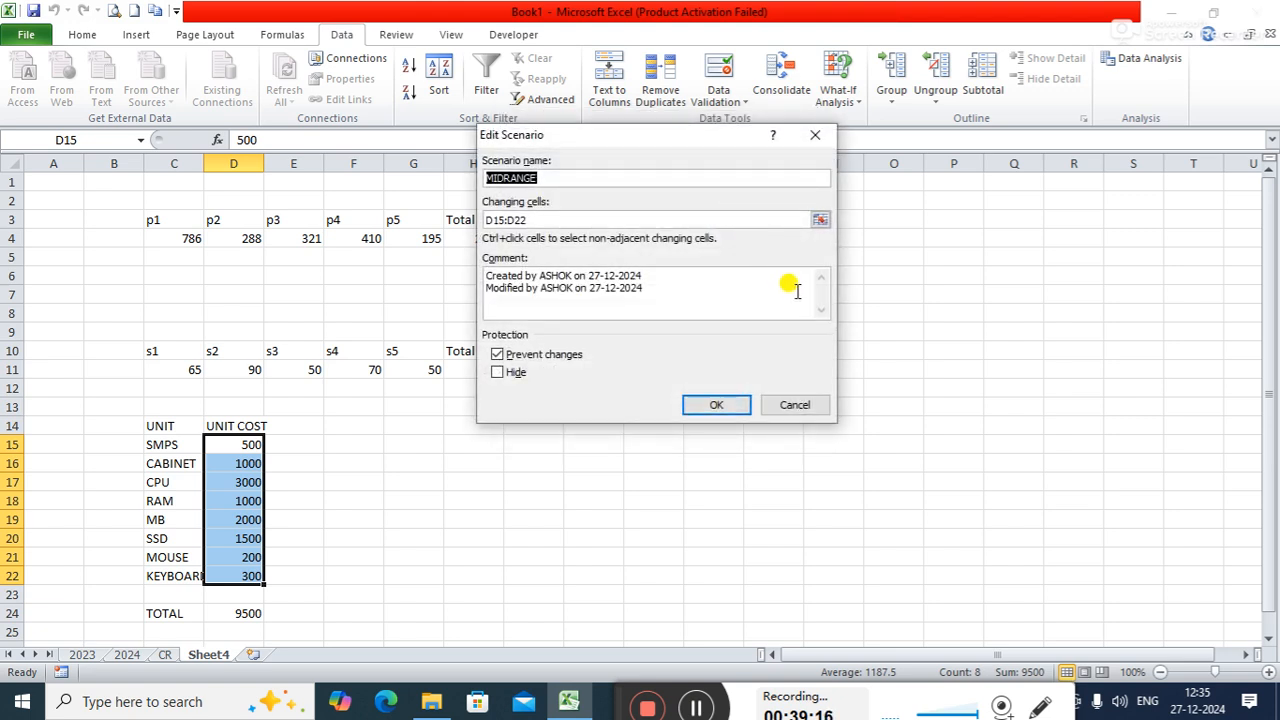
{"action": "left_click", "coordinate": [724, 405]}
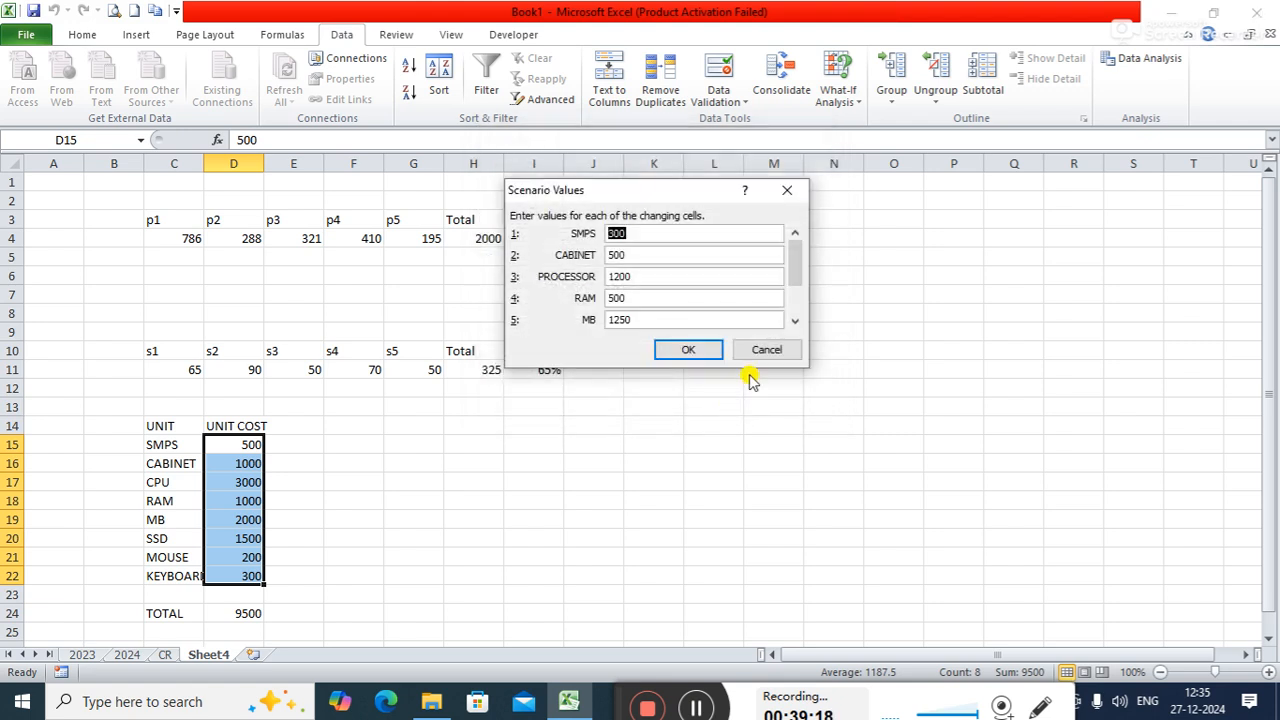
{"action": "left_click", "coordinate": [795, 320]}
{"action": "left_click", "coordinate": [795, 320]}
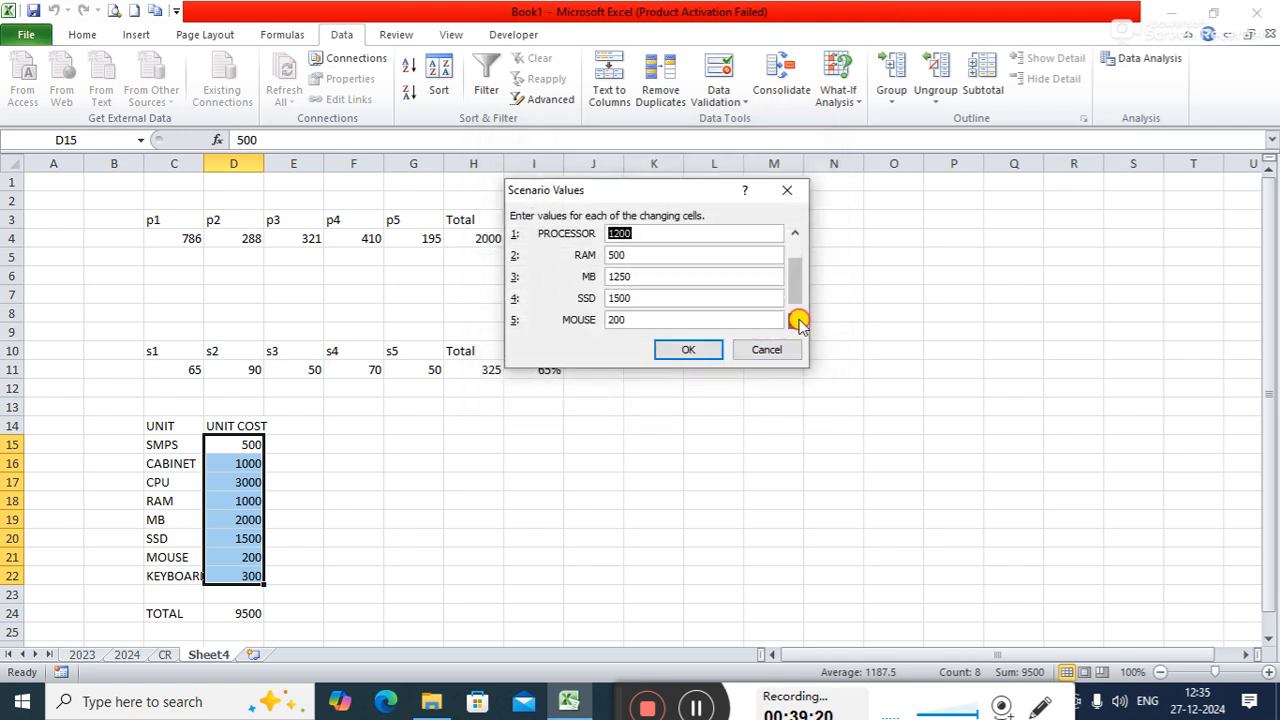
{"action": "left_click", "coordinate": [795, 320]}
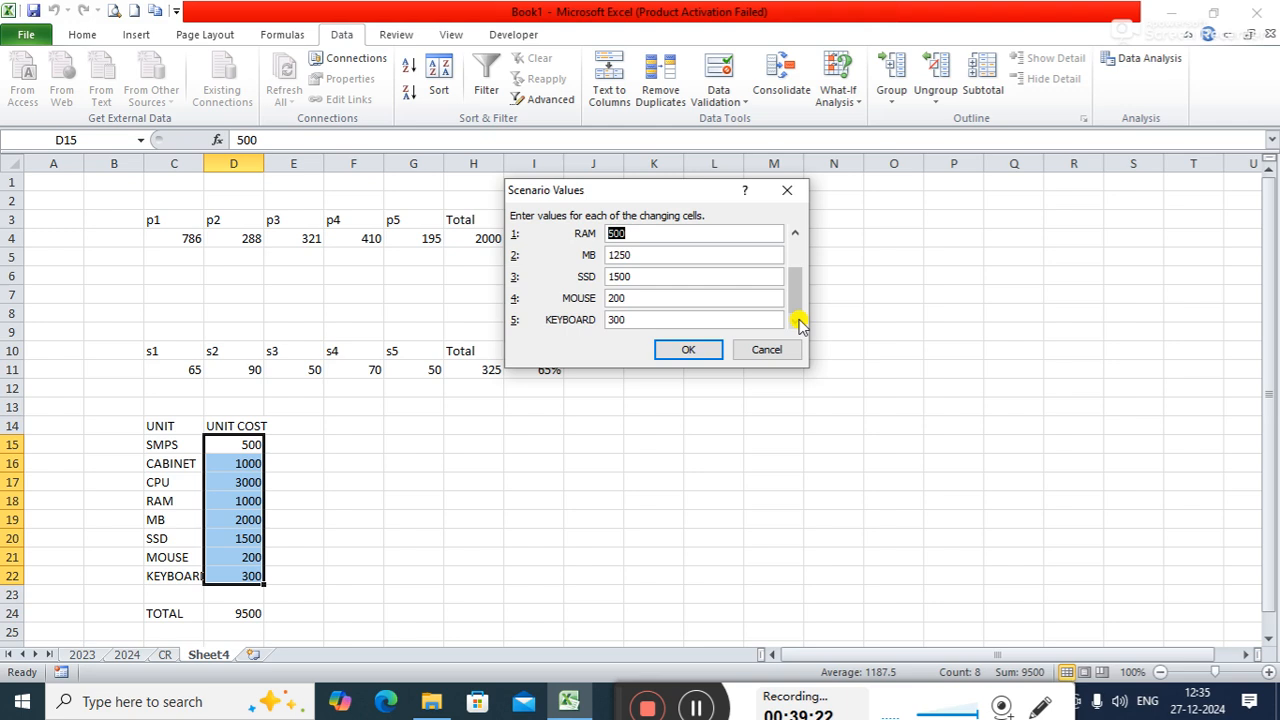
{"action": "left_click", "coordinate": [797, 236]}
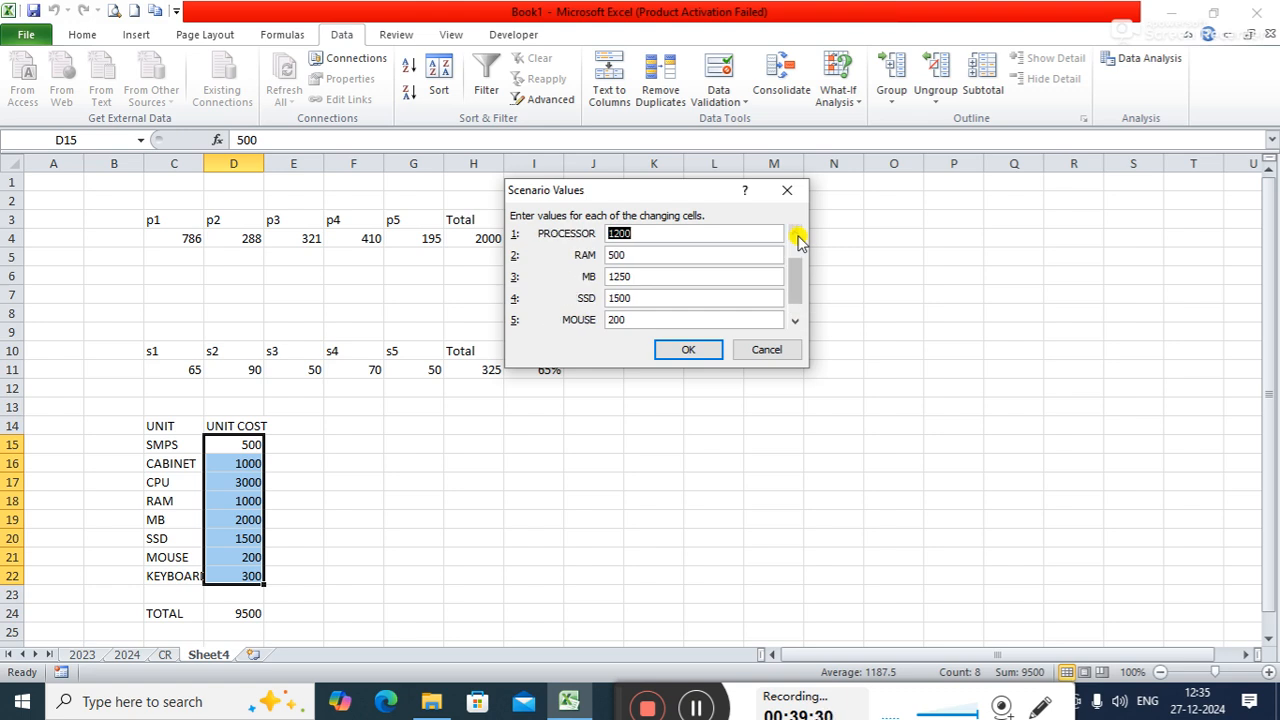
{"action": "left_click", "coordinate": [636, 298]}
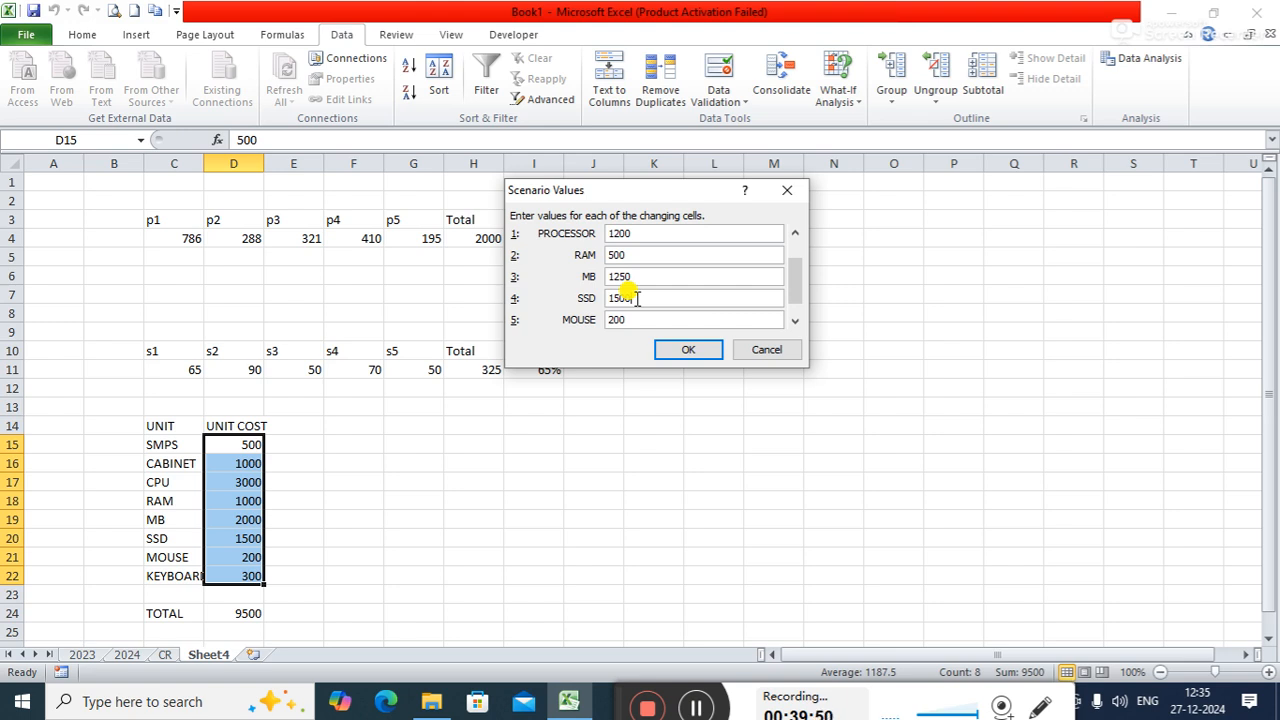
{"action": "key", "text": "BackSpace"}
{"action": "key", "text": "BackSpace"}
{"action": "type", "text": "000"}
- Set the MIDRANGE scenario values for SSD to 1000, MOUSE to 100 and KEYBOARD to 100, and save the scenario
{"action": "key", "text": "BackSpace"}
{"action": "key", "text": "BackSpace"}
{"action": "type", "text": "100"}
{"action": "left_click", "coordinate": [795, 320]}
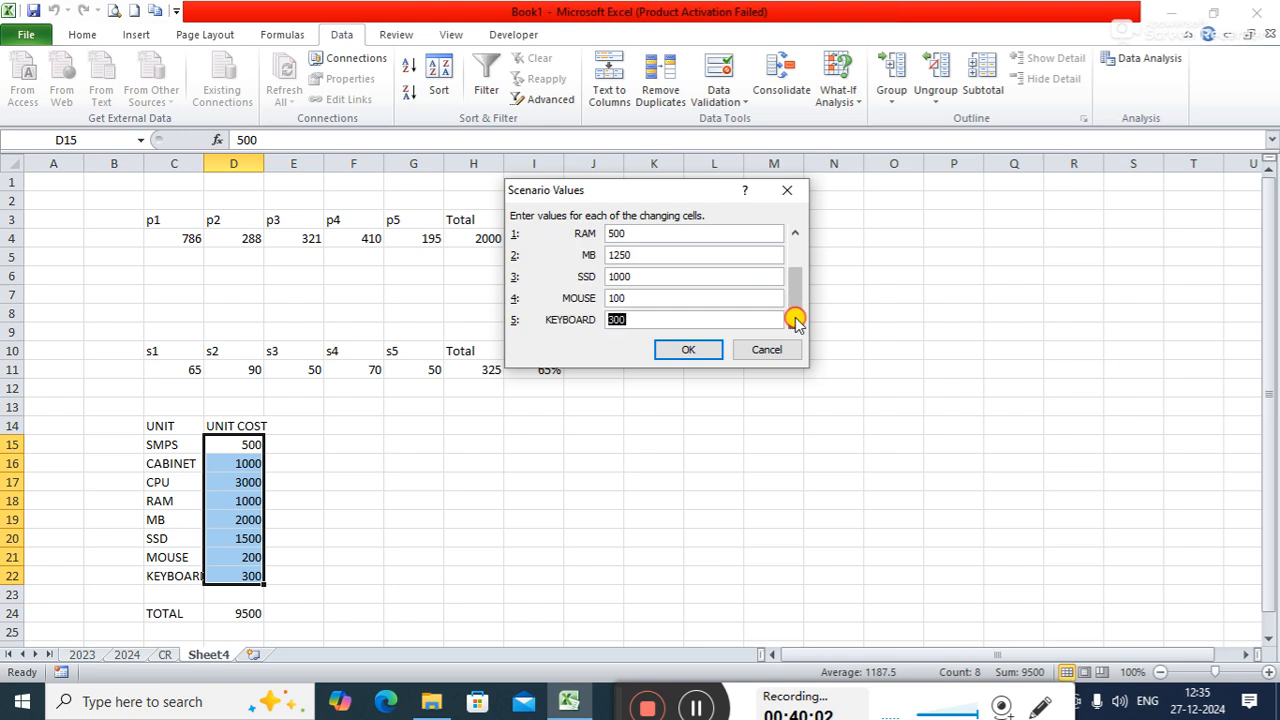
{"action": "key", "text": "BackSpace"}
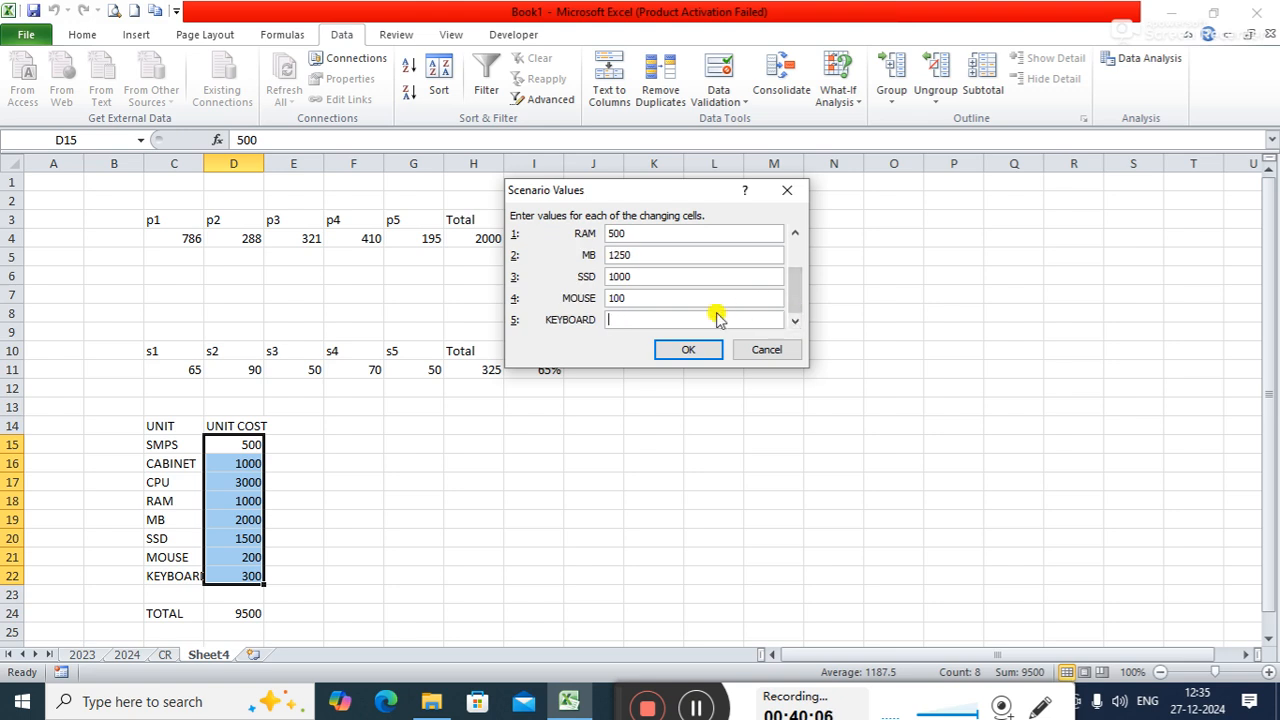
{"action": "type", "text": "100"}
{"action": "left_click", "coordinate": [700, 350]}
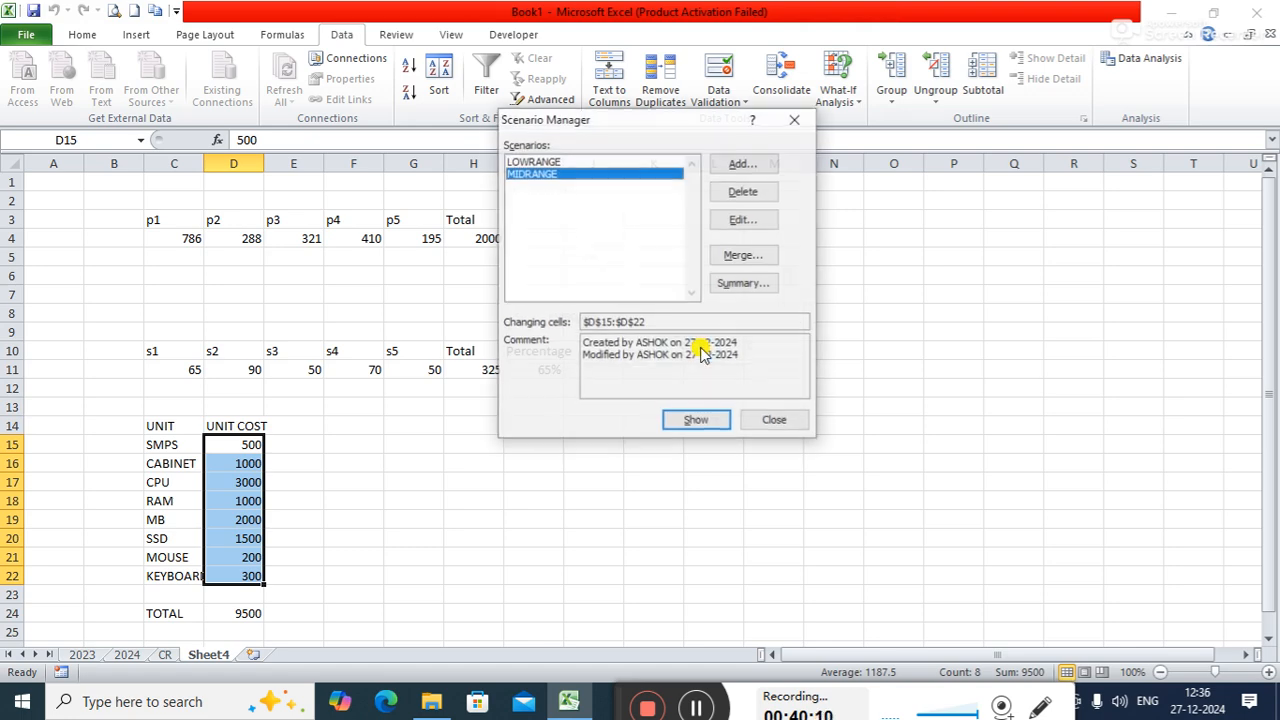
- Edit the existing LOWRANGE scenario and set its SSD value to 700
{"action": "left_click", "coordinate": [620, 162]}
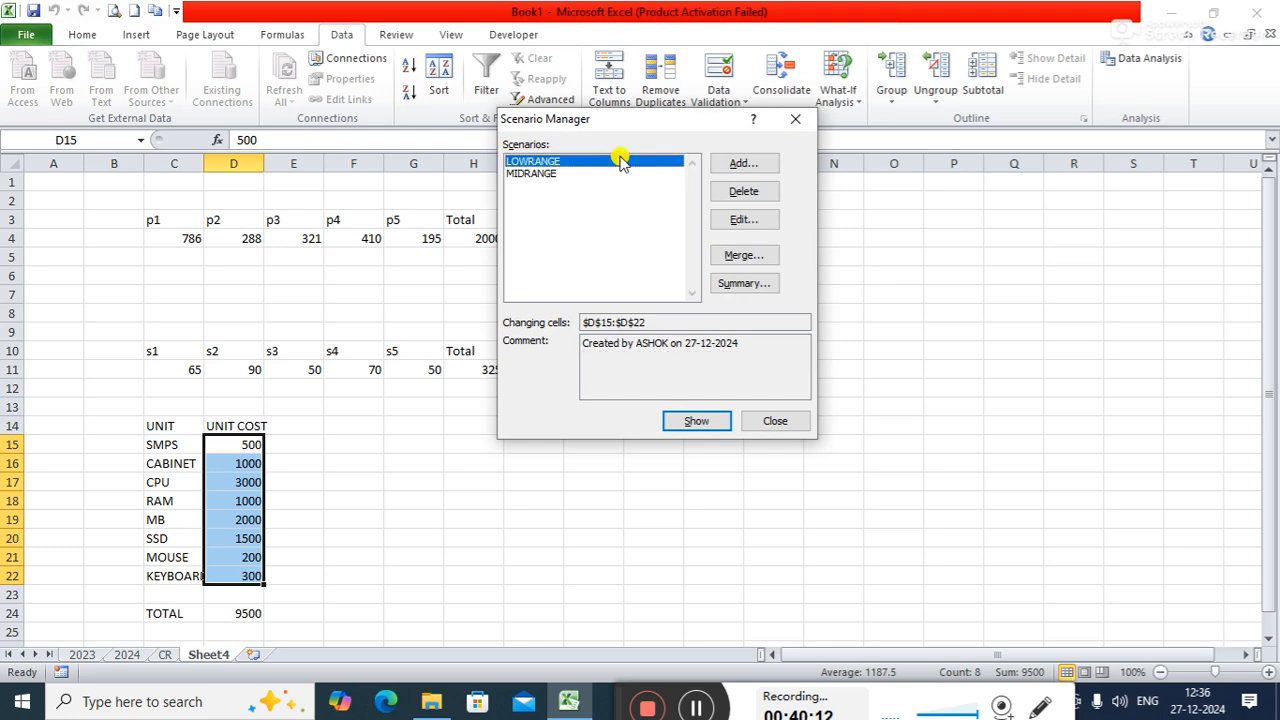
{"action": "left_click", "coordinate": [735, 219]}
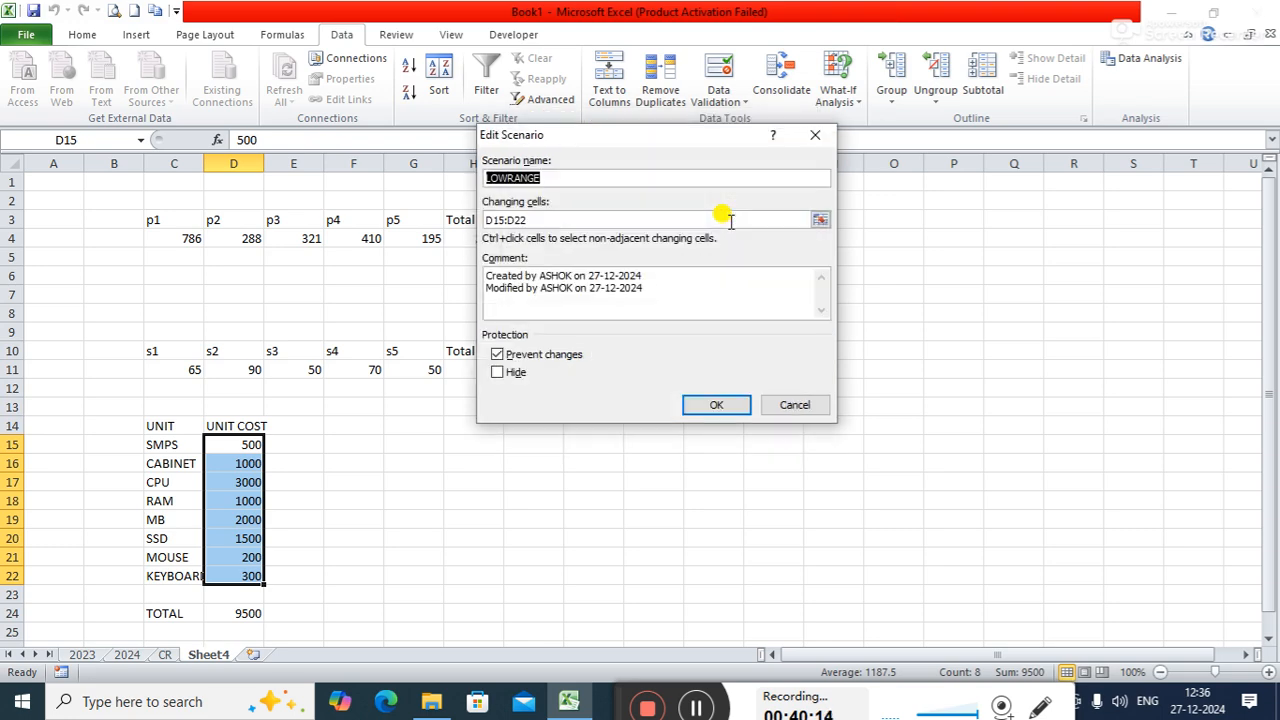
{"action": "left_click", "coordinate": [722, 405]}
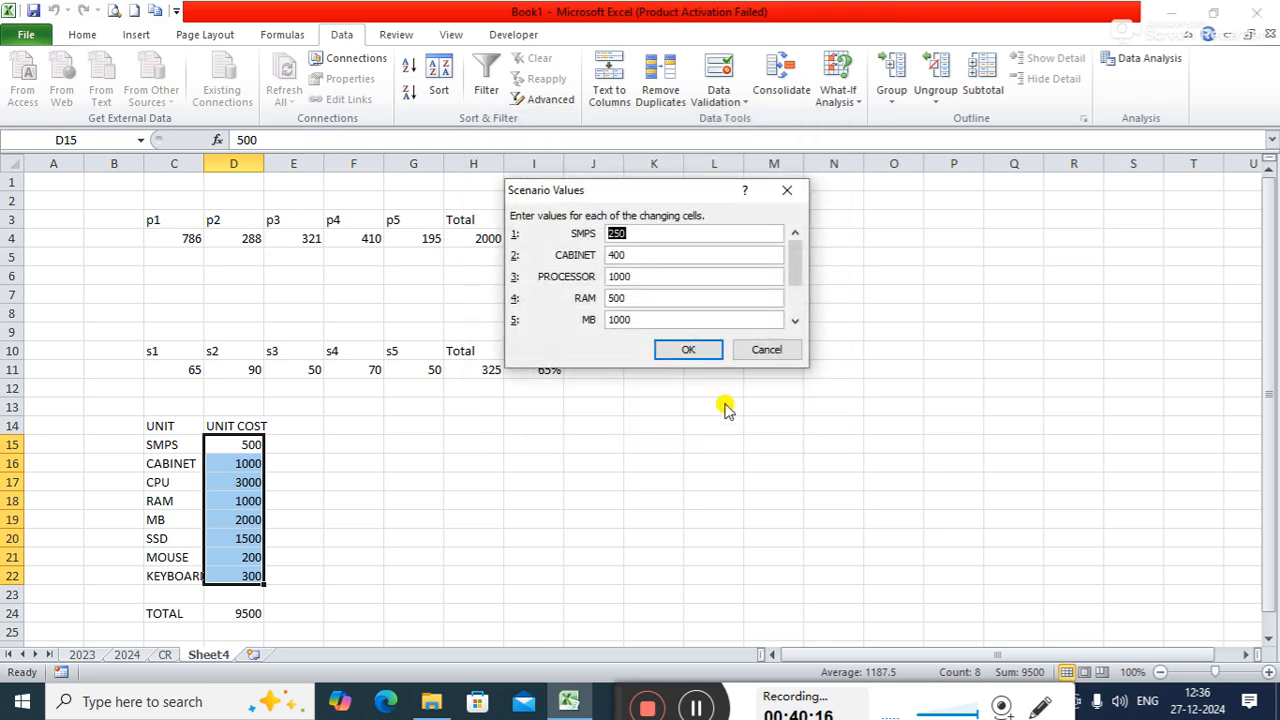
{"action": "left_click", "coordinate": [795, 322]}
{"action": "left_click", "coordinate": [795, 322]}
{"action": "left_click", "coordinate": [795, 322]}
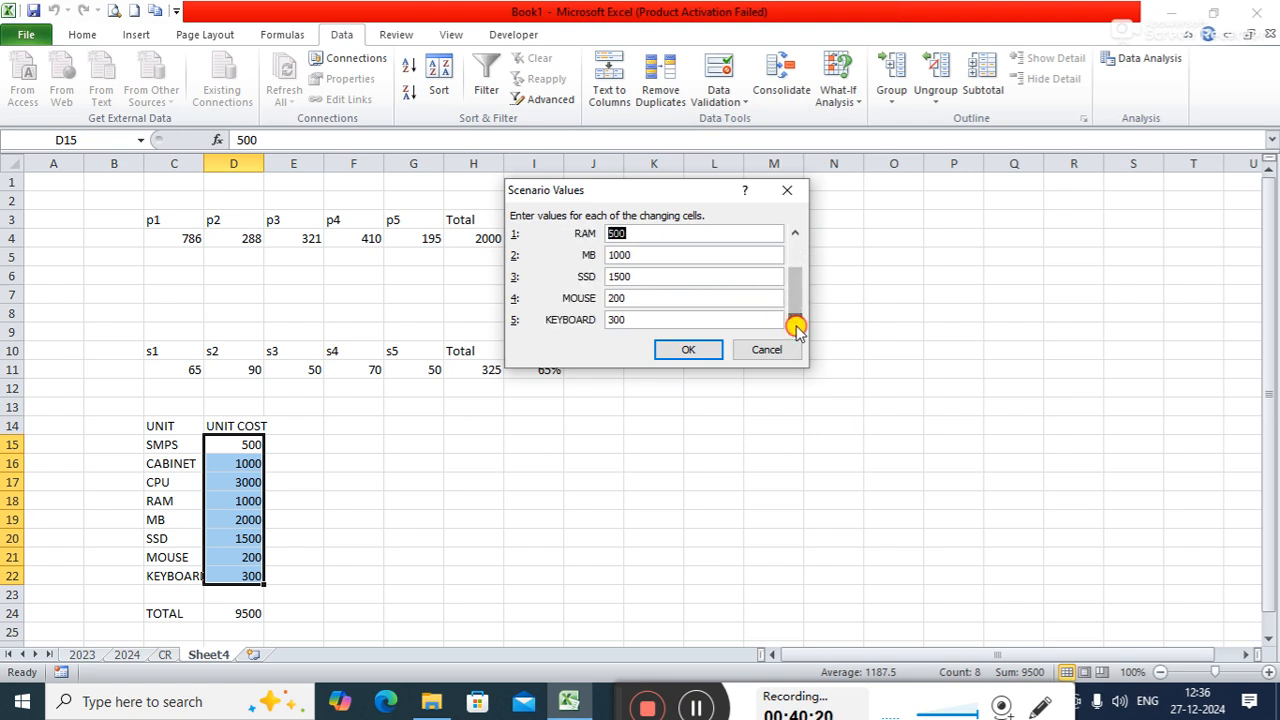
{"action": "left_click", "coordinate": [655, 276]}
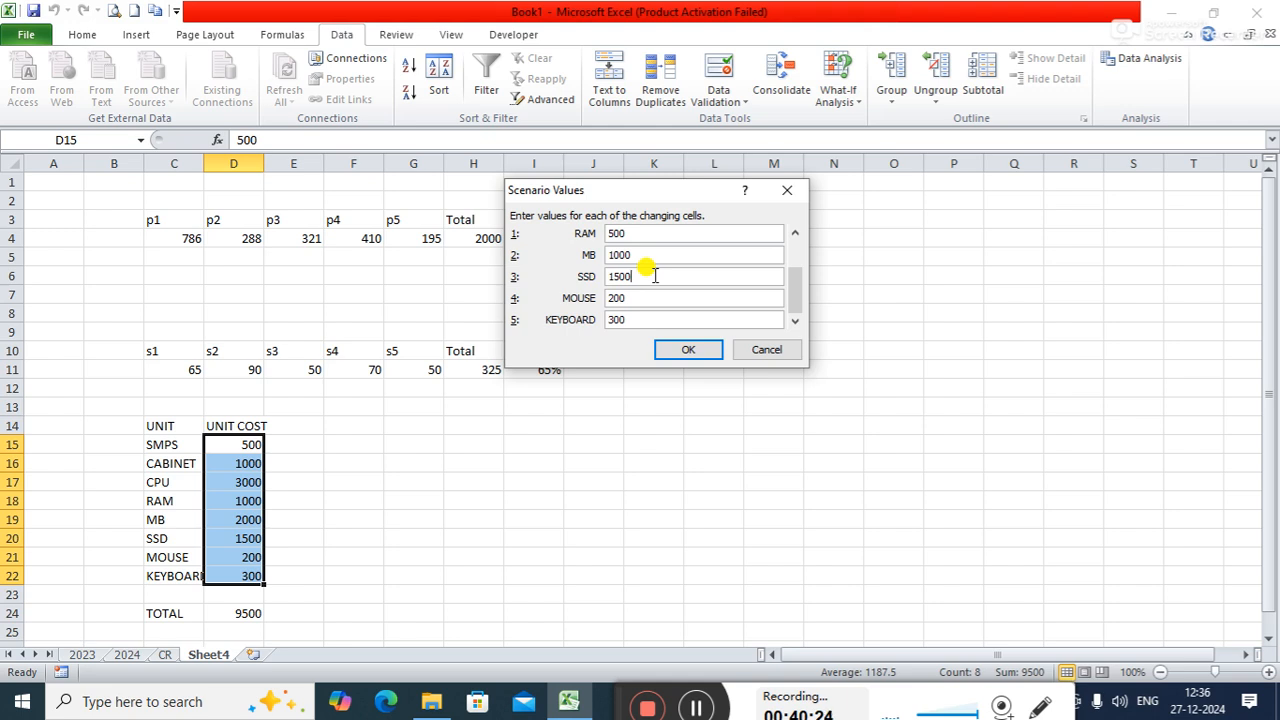
{"action": "key", "text": "BackSpace"}
{"action": "key", "text": "BackSpace"}
{"action": "key", "text": "BackSpace"}
{"action": "key", "text": "BackSpace"}
{"action": "type", "text": "700"}
- Set the LOWRANGE scenario values for MOUSE and KEYBOARD to 80 each and save the scenario
{"action": "left_click", "coordinate": [645, 297]}
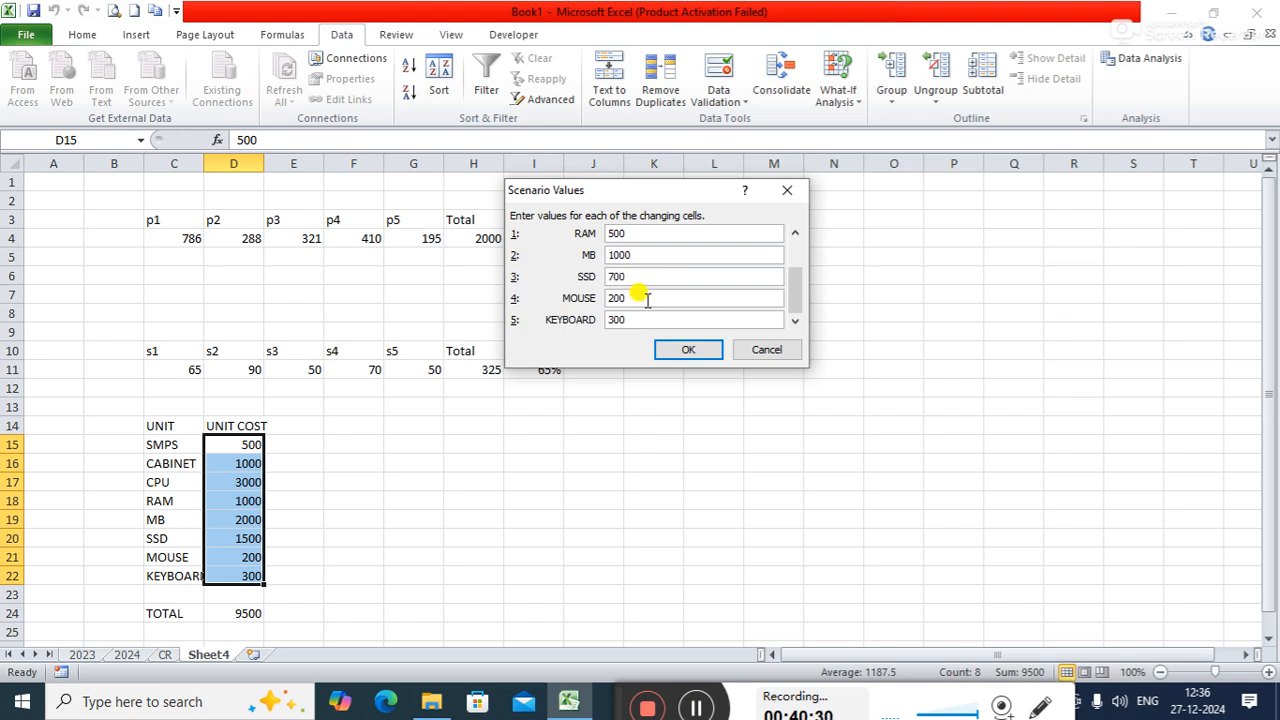
{"action": "key", "text": "BackSpace"}
{"action": "key", "text": "BackSpace"}
{"action": "key", "text": "BackSpace"}
{"action": "type", "text": "80"}
{"action": "left_click", "coordinate": [632, 319]}
{"action": "key", "text": "BackSpace"}
{"action": "key", "text": "BackSpace"}
{"action": "key", "text": "BackSpace"}
{"action": "type", "text": "80"}
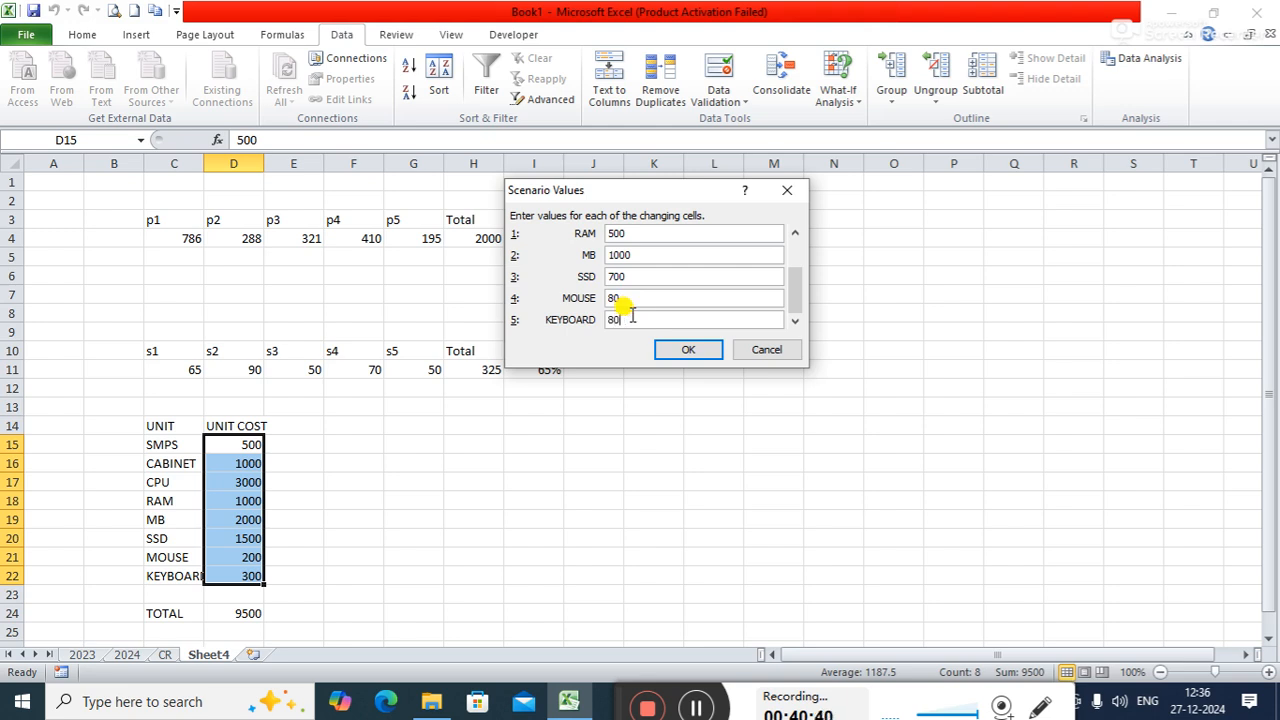
{"action": "left_click", "coordinate": [702, 351]}
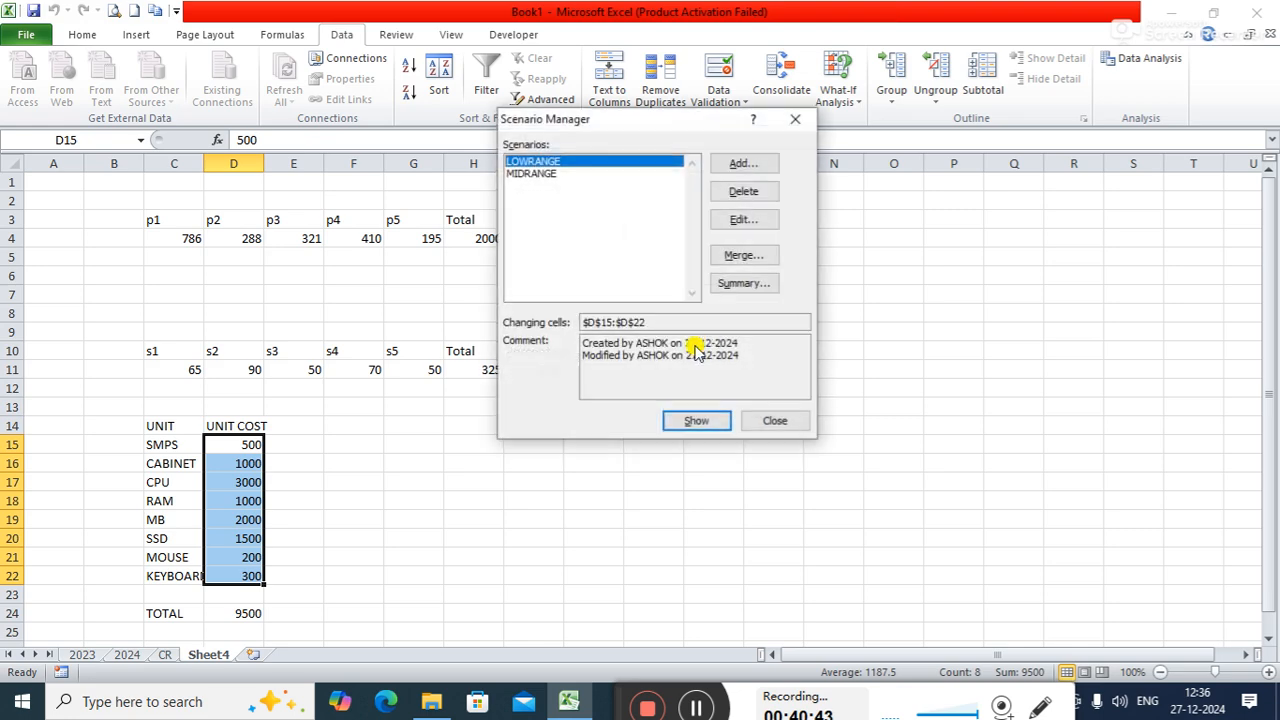
- Add a new scenario named HIGHRANGE with D15:D22 as the changing cells
{"action": "left_click", "coordinate": [755, 167]}
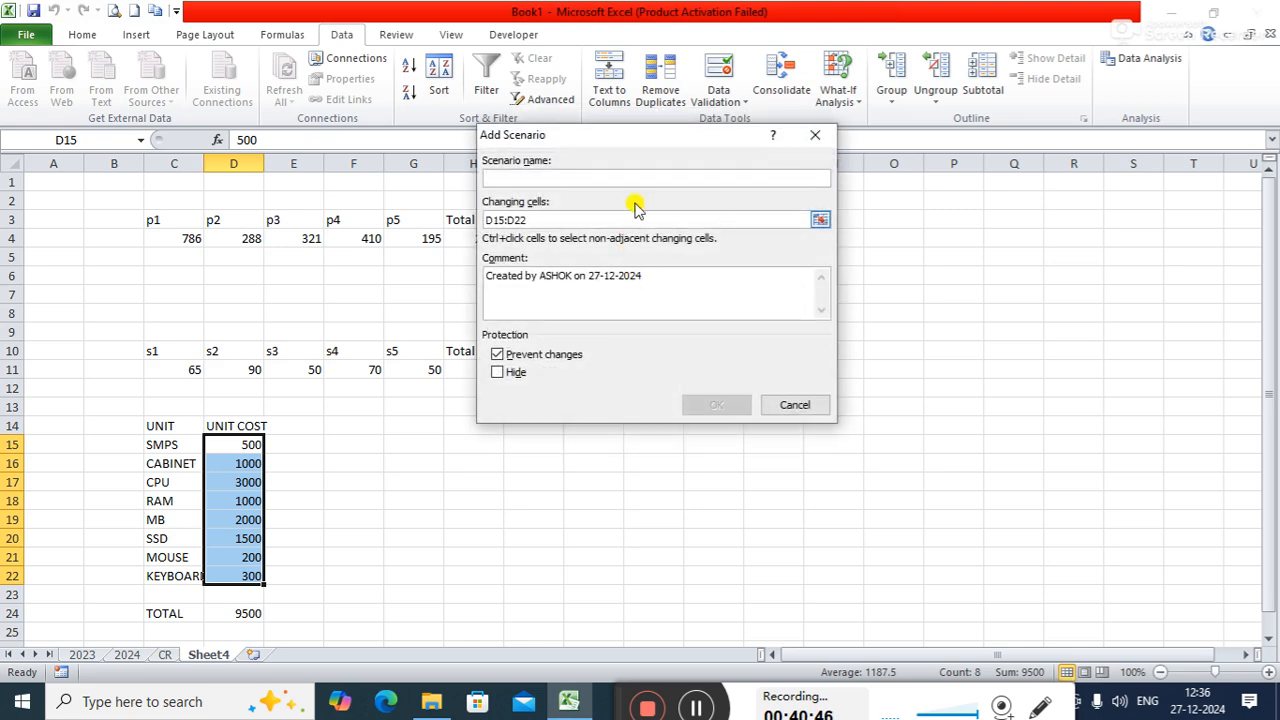
{"action": "type", "text": "HIGH"}
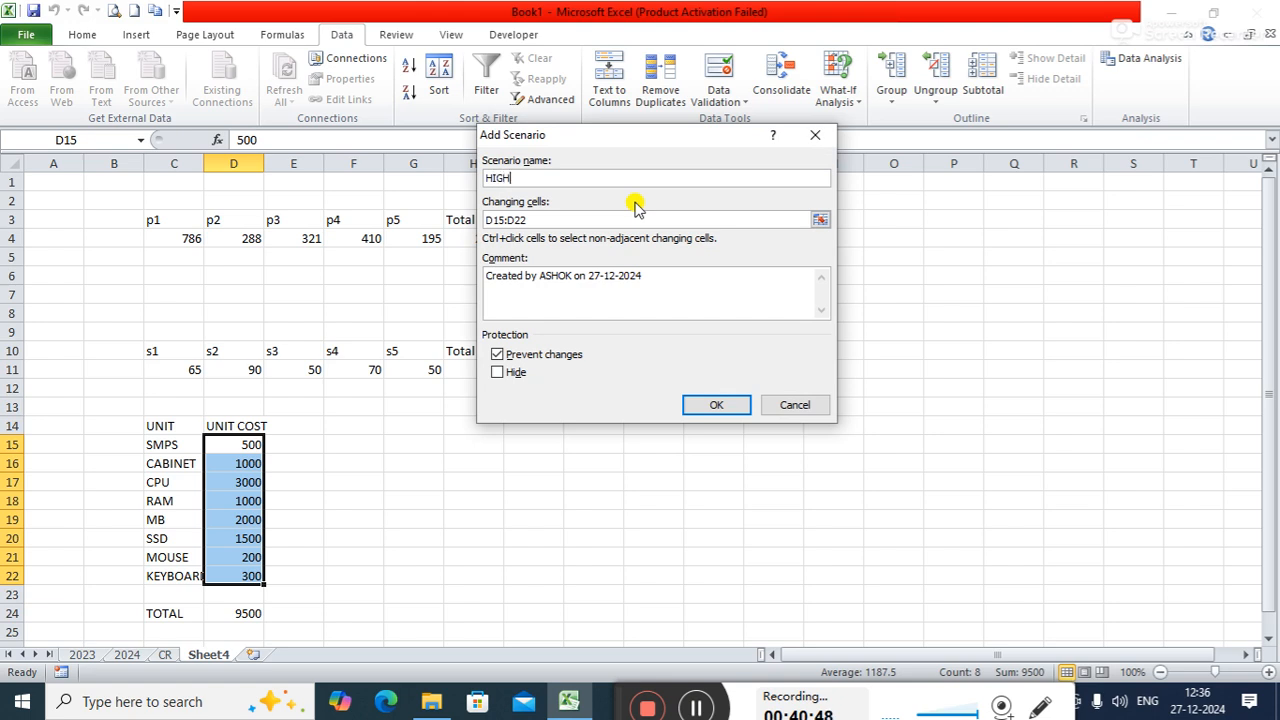
{"action": "type", "text": "RANGE"}
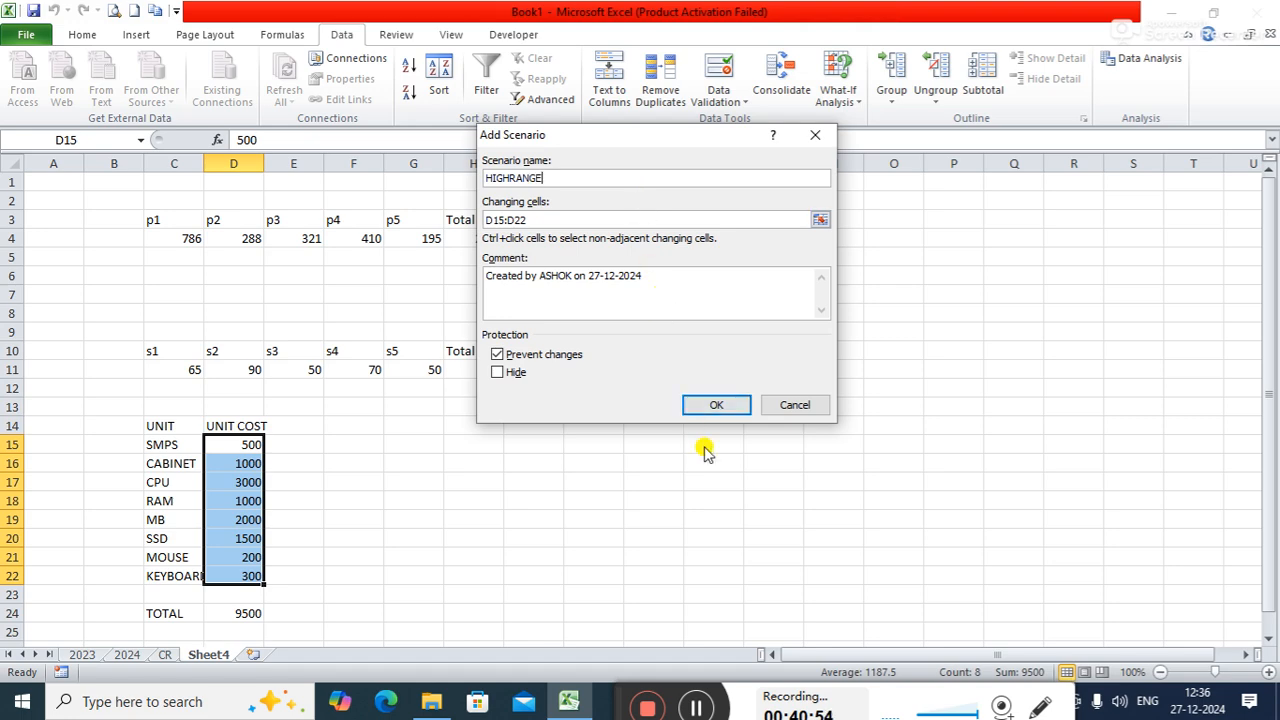
{"action": "left_click", "coordinate": [714, 404]}
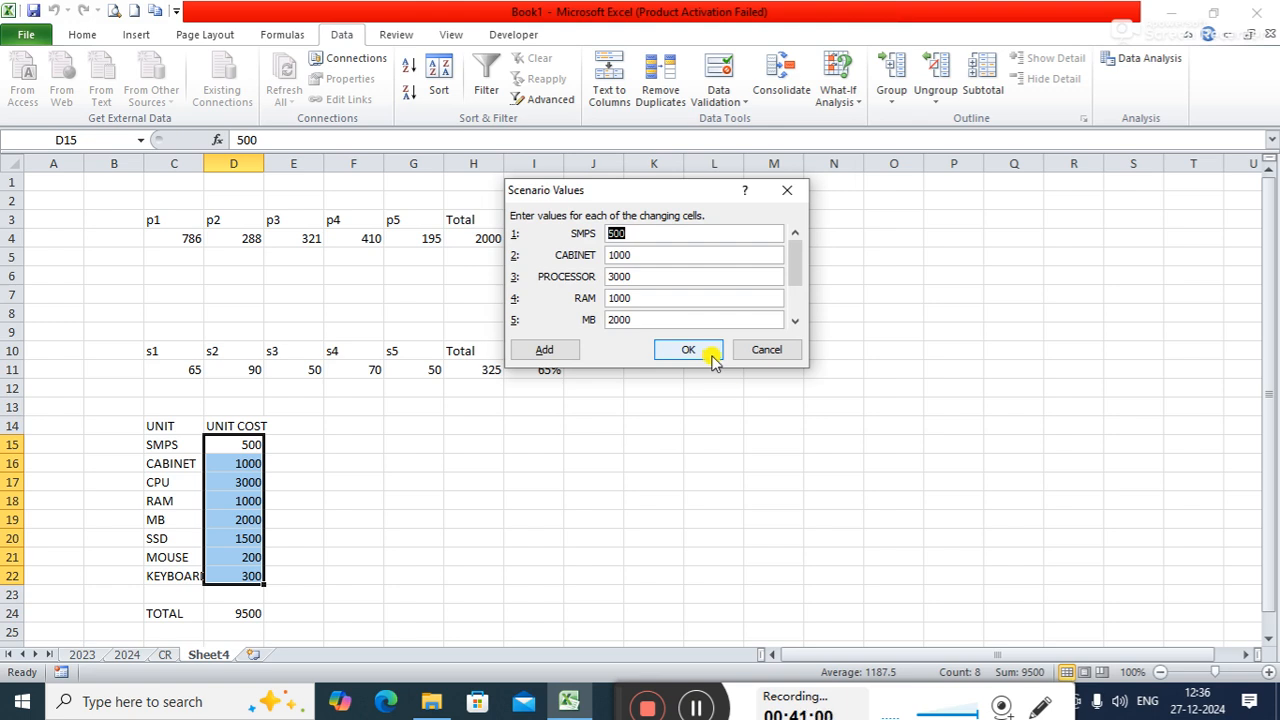
- Set the HIGHRANGE scenario values for CABINET to 500 and PROCESSOR to 1800
{"action": "left_click", "coordinate": [663, 255]}
{"action": "key", "text": "BackSpace"}
{"action": "key", "text": "BackSpace"}
{"action": "key", "text": "BackSpace"}
{"action": "key", "text": "BackSpace"}
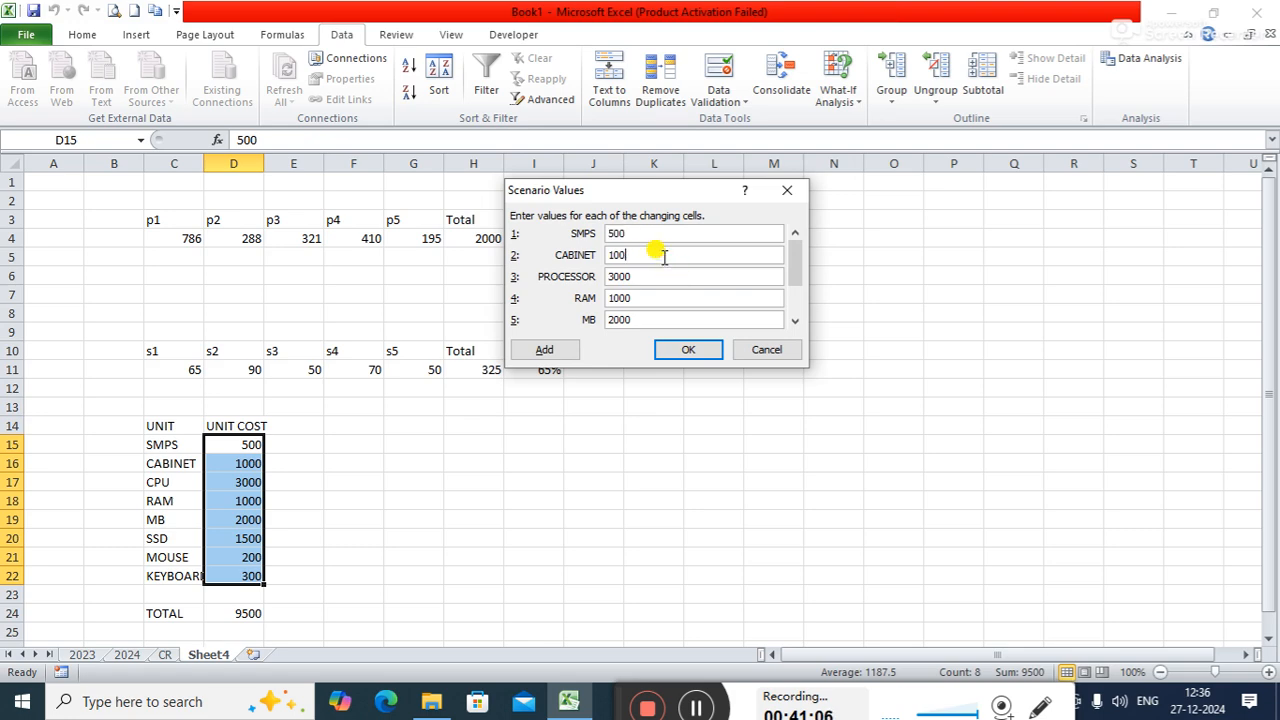
{"action": "type", "text": "500"}
{"action": "left_click", "coordinate": [648, 275]}
{"action": "key", "text": "BackSpace"}
{"action": "key", "text": "BackSpace"}
{"action": "key", "text": "BackSpace"}
{"action": "key", "text": "BackSpace"}
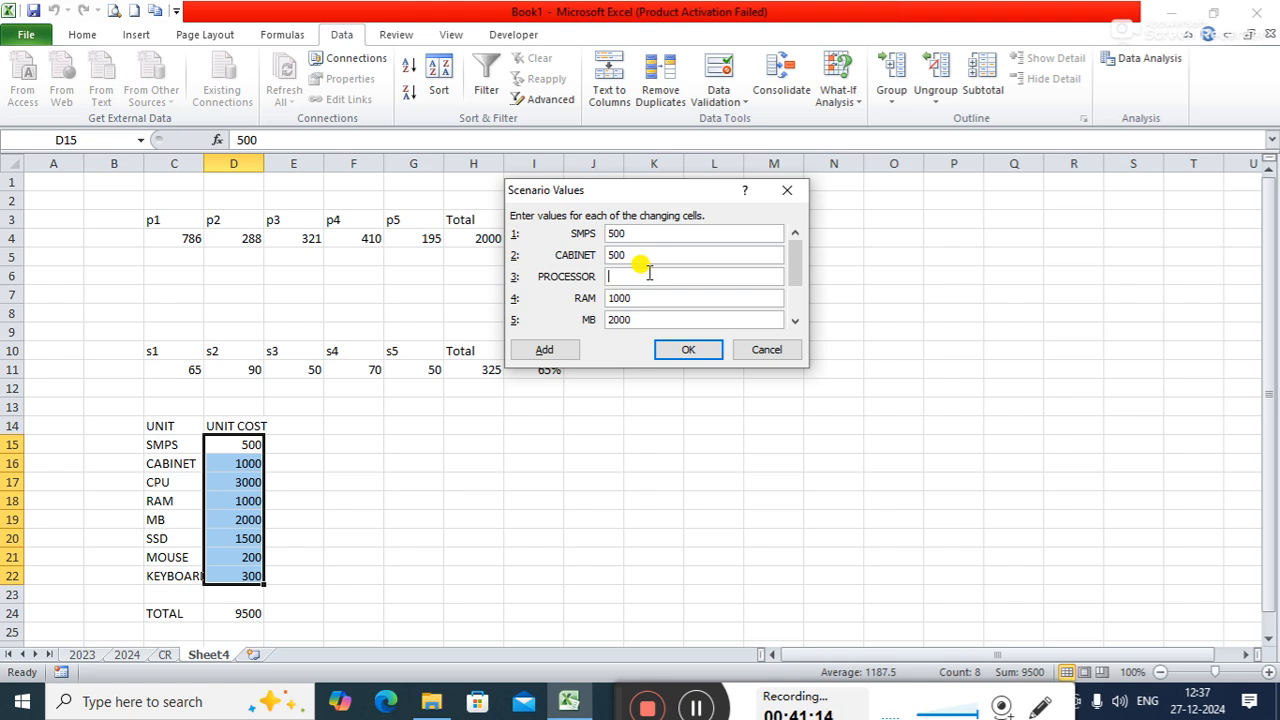
{"action": "type", "text": "1800"}
- Set the HIGHRANGE scenario values for RAM to 900 and MB to 1600
{"action": "left_click", "coordinate": [641, 297]}
{"action": "key", "text": "BackSpace"}
{"action": "key", "text": "BackSpace"}
{"action": "key", "text": "BackSpace"}
{"action": "key", "text": "BackSpace"}
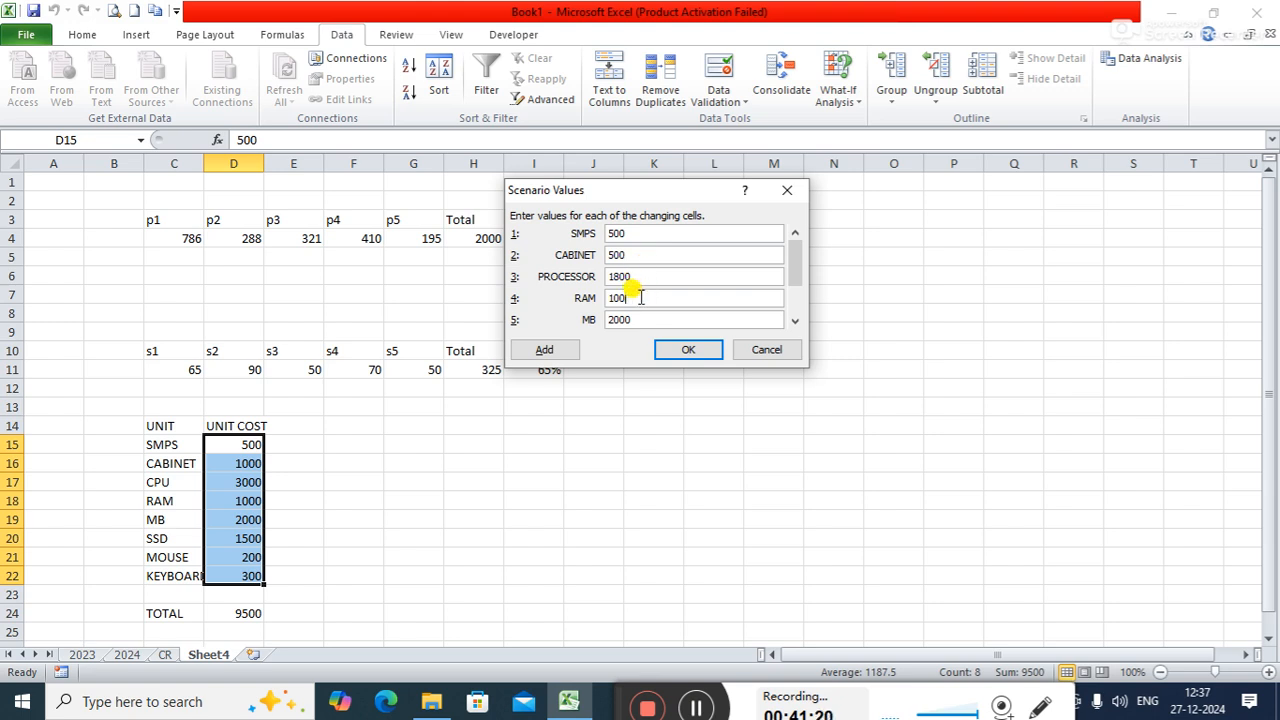
{"action": "type", "text": "900"}
{"action": "left_click", "coordinate": [637, 318]}
{"action": "key", "text": "BackSpace"}
{"action": "key", "text": "BackSpace"}
{"action": "key", "text": "BackSpace"}
{"action": "key", "text": "BackSpace"}
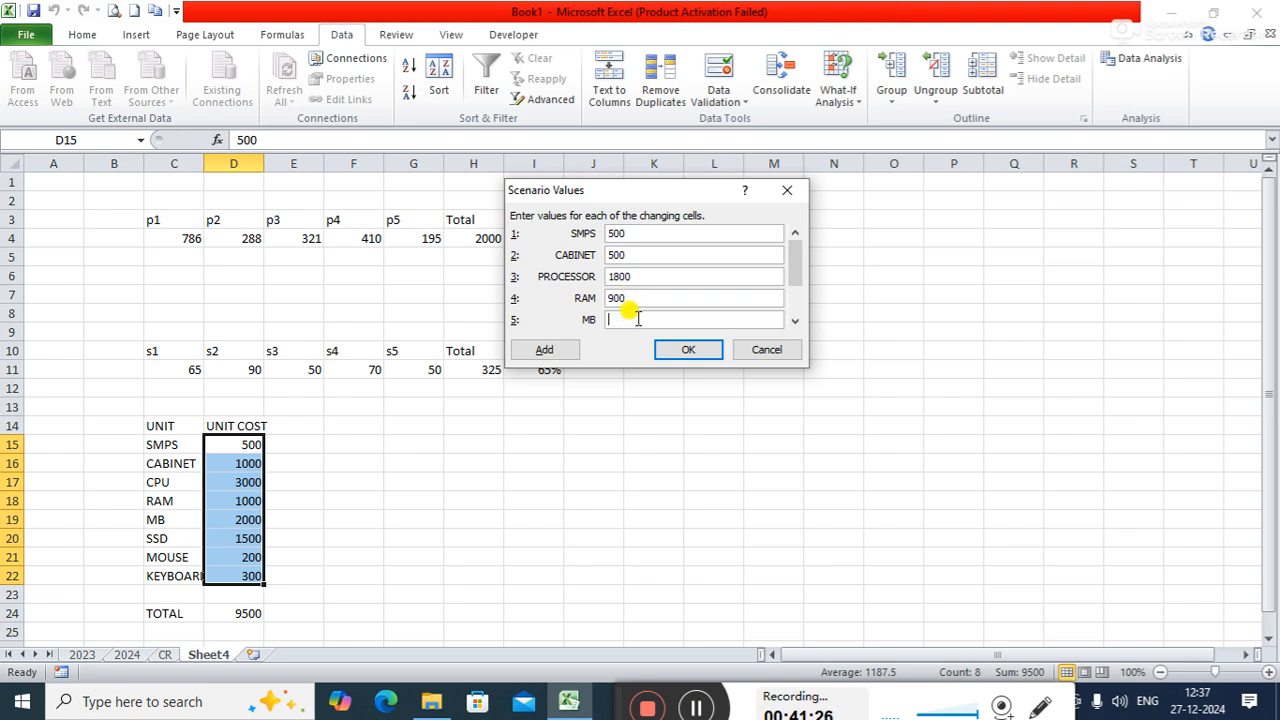
{"action": "type", "text": "1600"}
- Set the HIGHRANGE scenario value for SSD to 1350
{"action": "left_click", "coordinate": [795, 321]}
{"action": "left_click", "coordinate": [795, 321]}
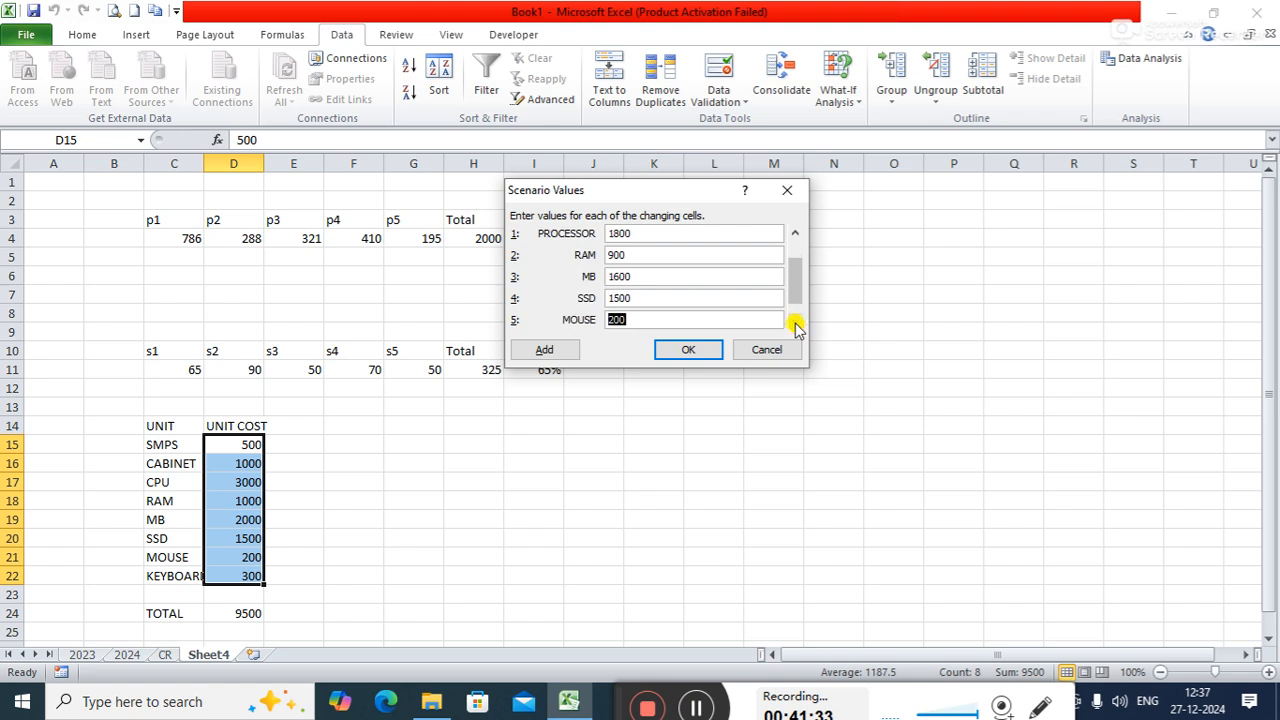
{"action": "left_click", "coordinate": [657, 297]}
{"action": "key", "text": "BackSpace"}
{"action": "key", "text": "BackSpace"}
{"action": "key", "text": "BackSpace"}
{"action": "type", "text": "200"}
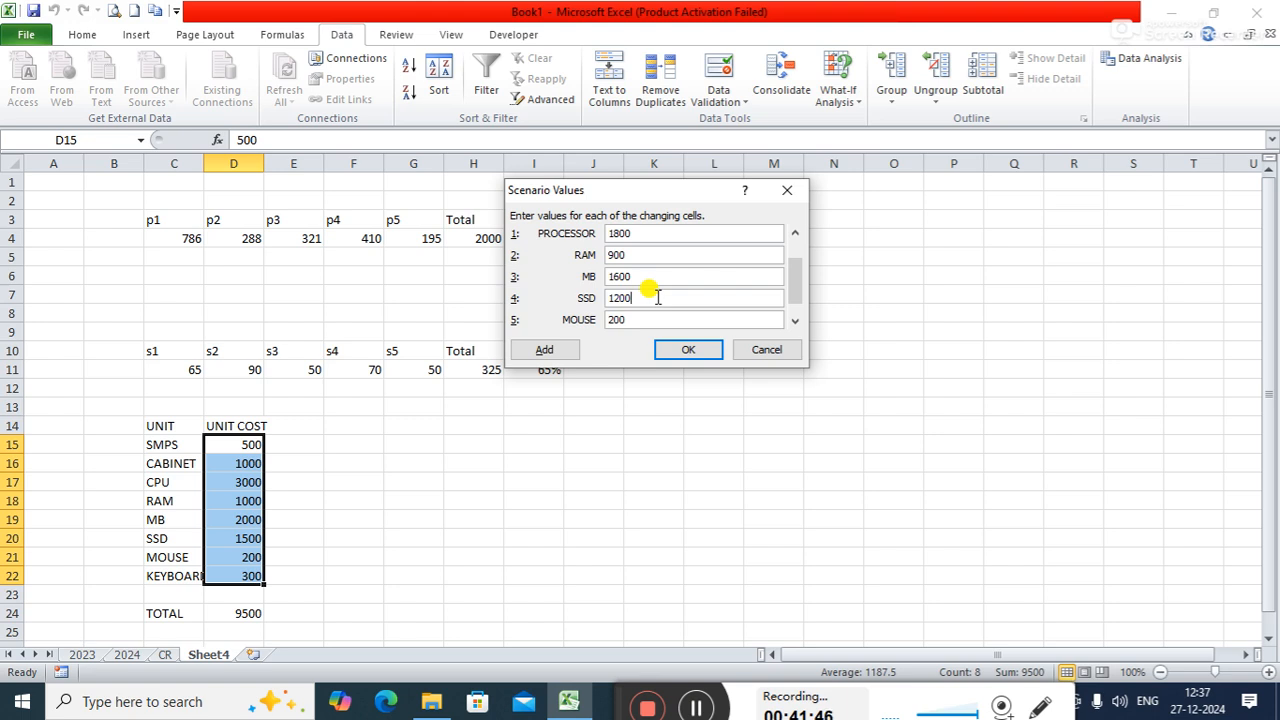
{"action": "key", "text": "BackSpace"}
{"action": "key", "text": "BackSpace"}
{"action": "type", "text": "350"}
- Set the HIGHRANGE scenario values for MOUSE to 110 and KEYBOARD to 125, and save the scenario
{"action": "left_click", "coordinate": [651, 317]}
{"action": "key", "text": "BackSpace"}
{"action": "key", "text": "BackSpace"}
{"action": "key", "text": "BackSpace"}
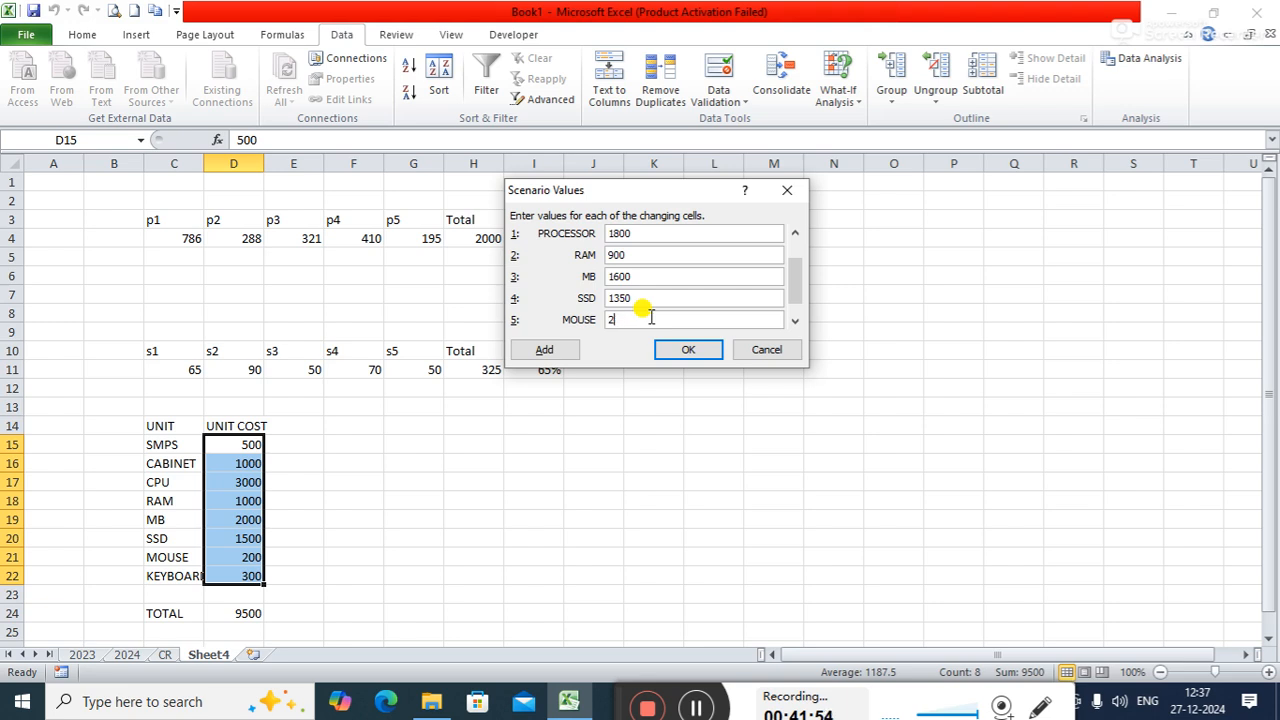
{"action": "type", "text": "110"}
{"action": "left_click", "coordinate": [799, 320]}
{"action": "key", "text": "BackSpace"}
{"action": "type", "text": "120"}
{"action": "key", "text": "BackSpace"}
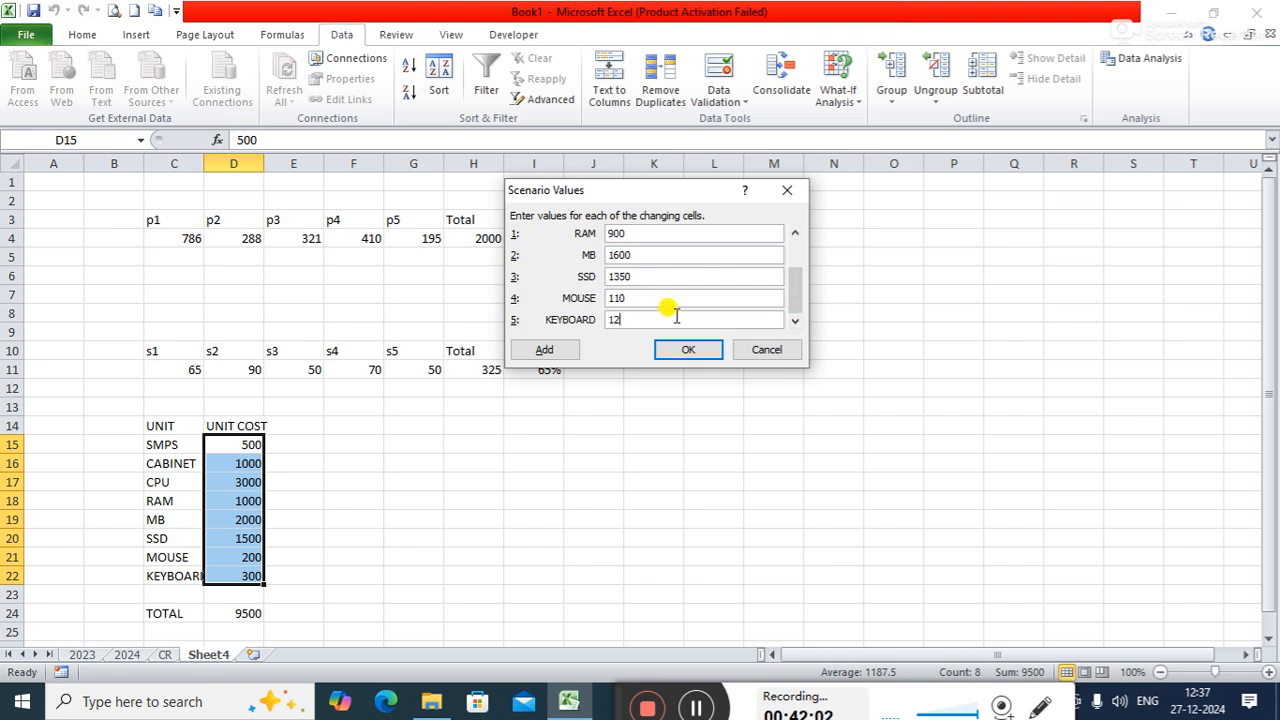
{"action": "type", "text": "5"}
{"action": "left_click", "coordinate": [686, 348]}
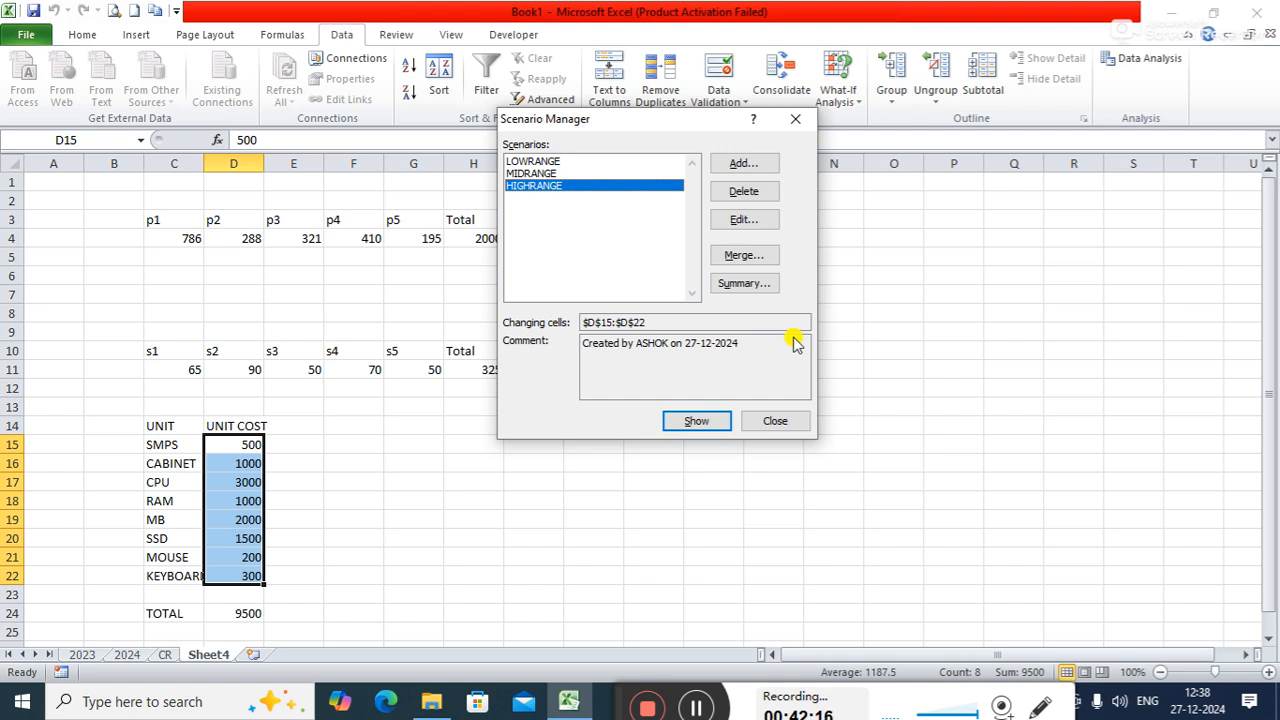
- Show the LOWRANGE, MIDRANGE and HIGHRANGE scenarios in turn in the unit cost table, ending on HIGHRANGE
{"action": "left_click", "coordinate": [568, 161]}
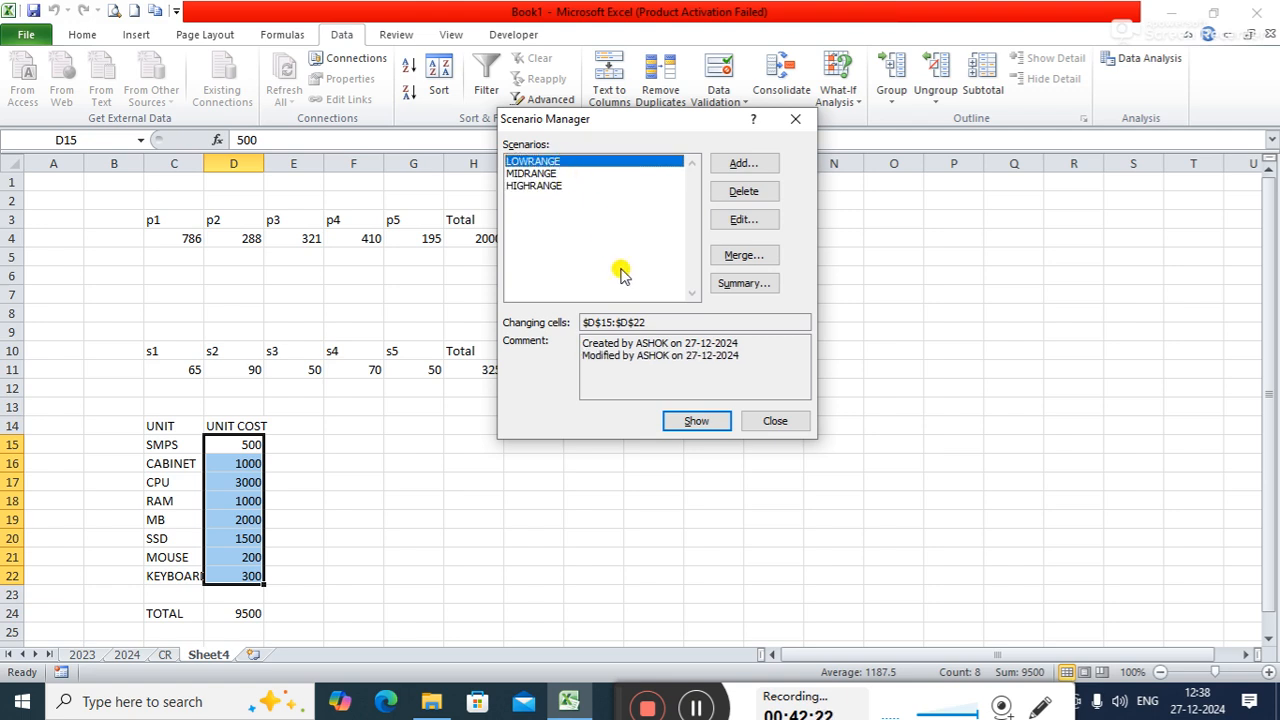
{"action": "left_click", "coordinate": [700, 421]}
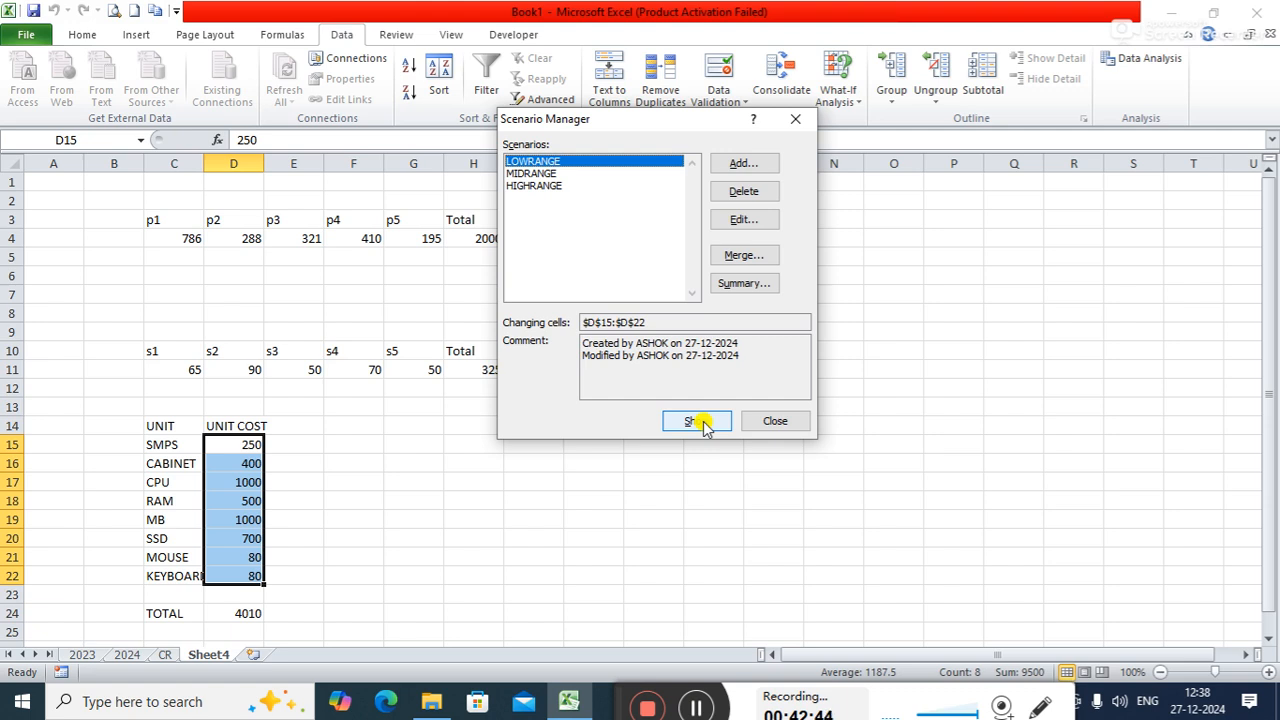
{"action": "left_click", "coordinate": [572, 175]}
{"action": "left_click", "coordinate": [680, 426]}
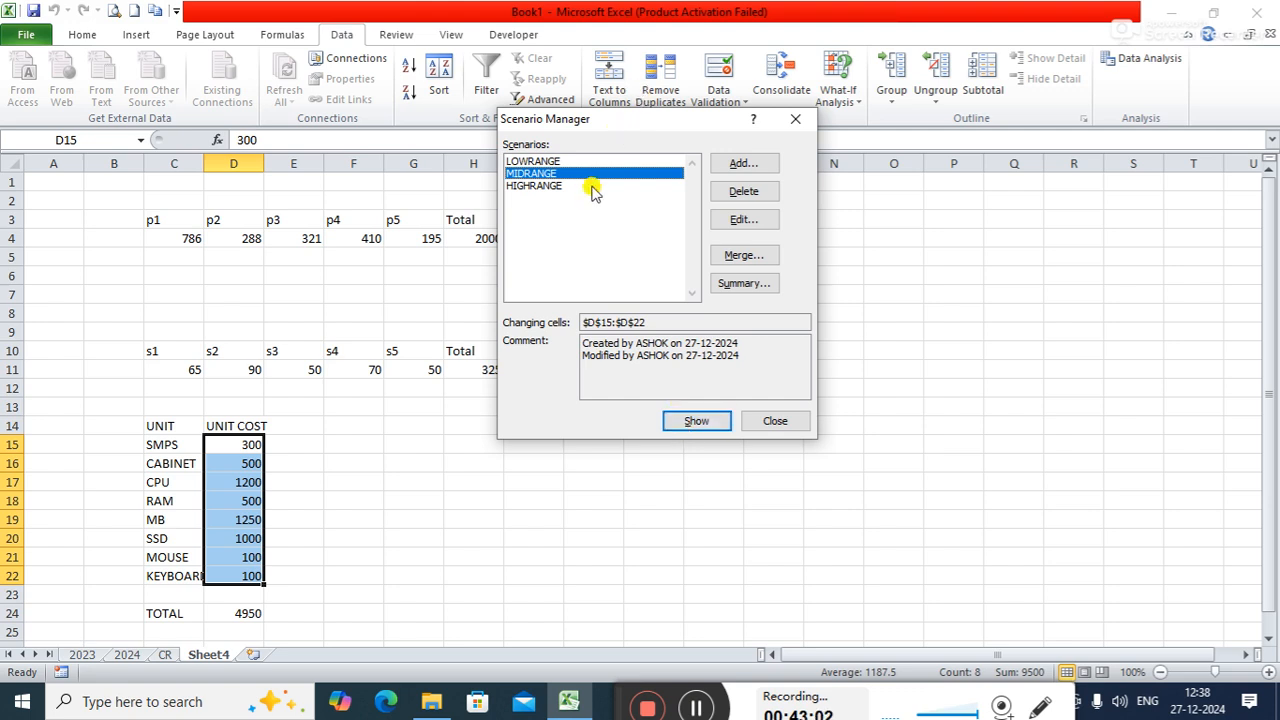
{"action": "left_click", "coordinate": [590, 188]}
{"action": "left_click", "coordinate": [697, 422]}
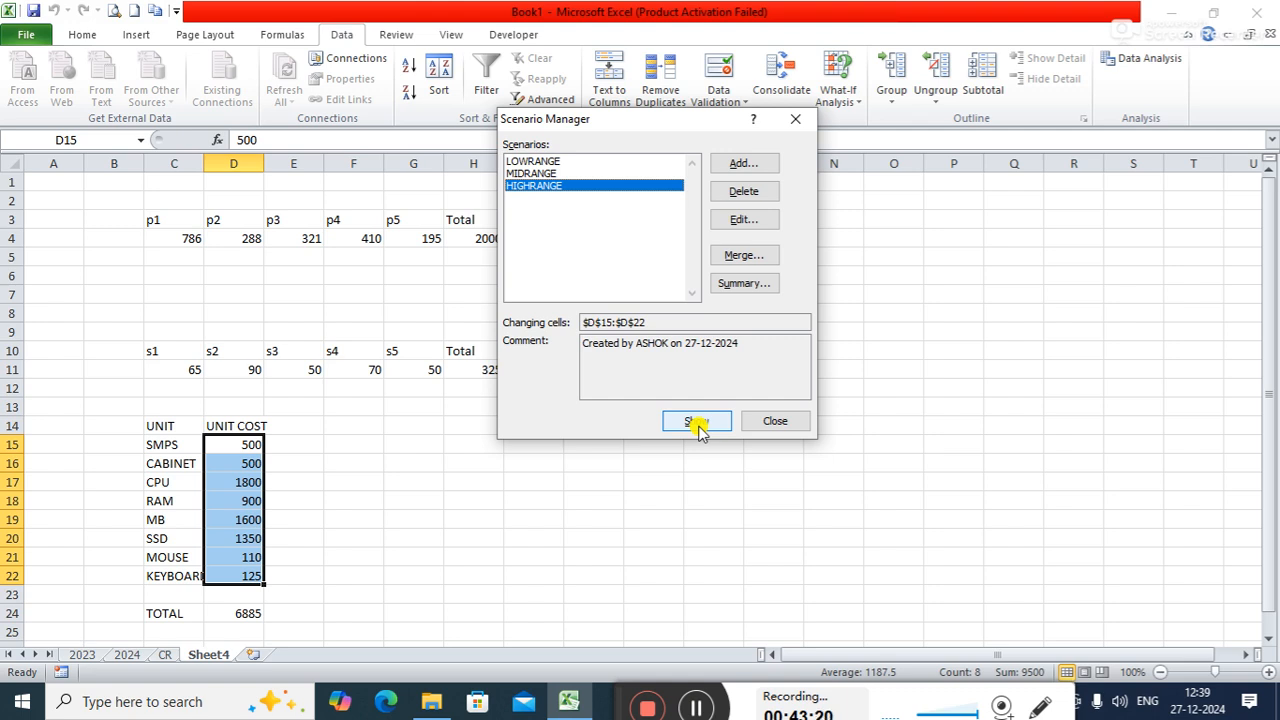
{"action": "left_click", "coordinate": [697, 422]}
- Generate a scenario summary report of all scenarios with D24 as the result cell
{"action": "left_click", "coordinate": [752, 283]}
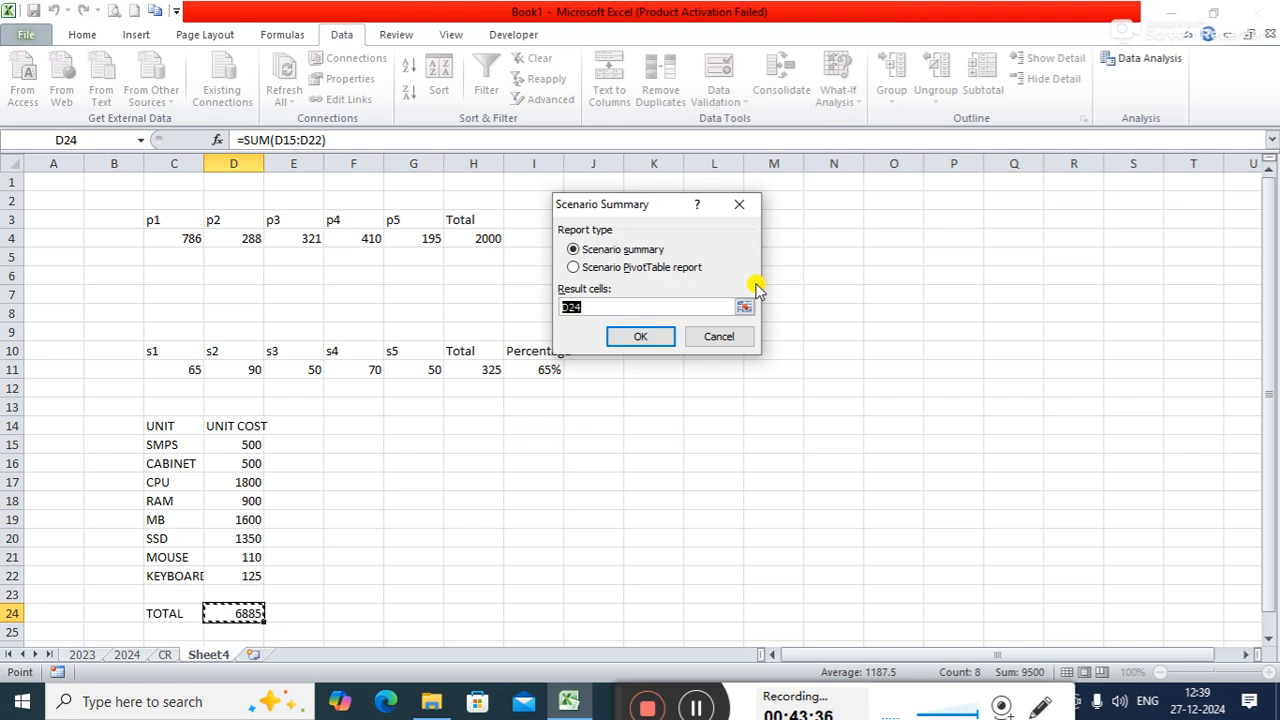
{"action": "left_click", "coordinate": [663, 338]}
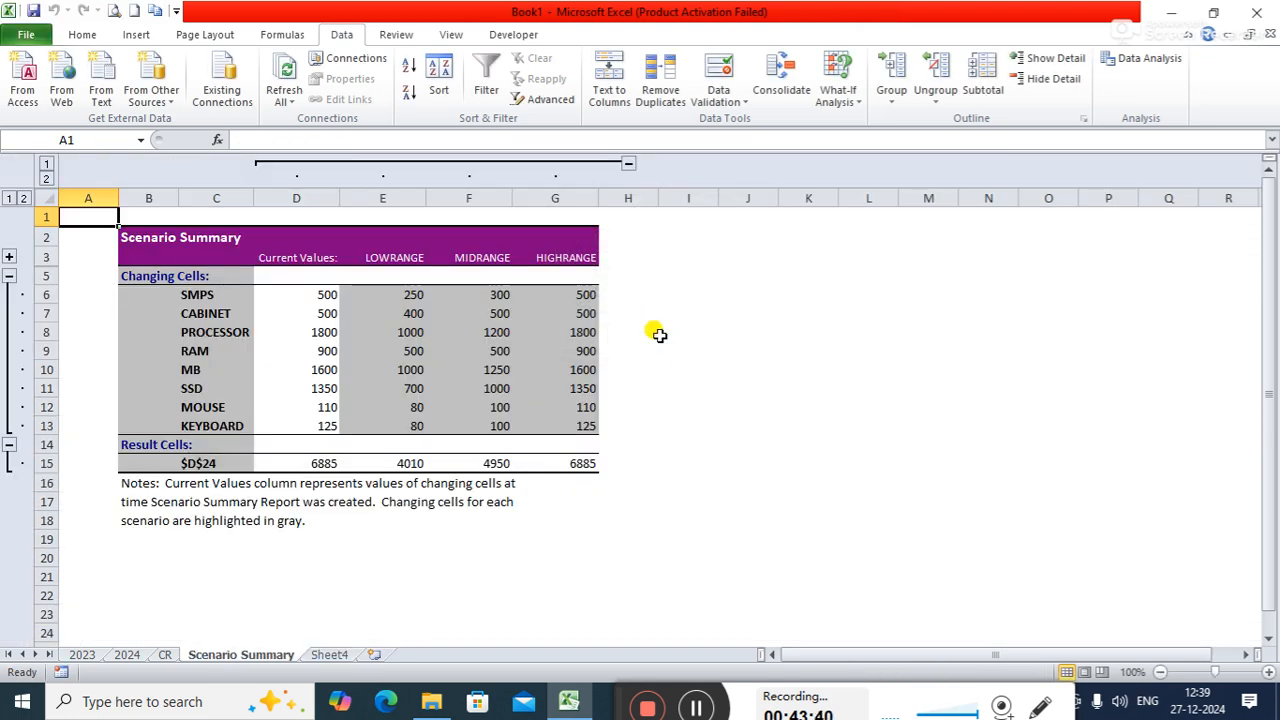